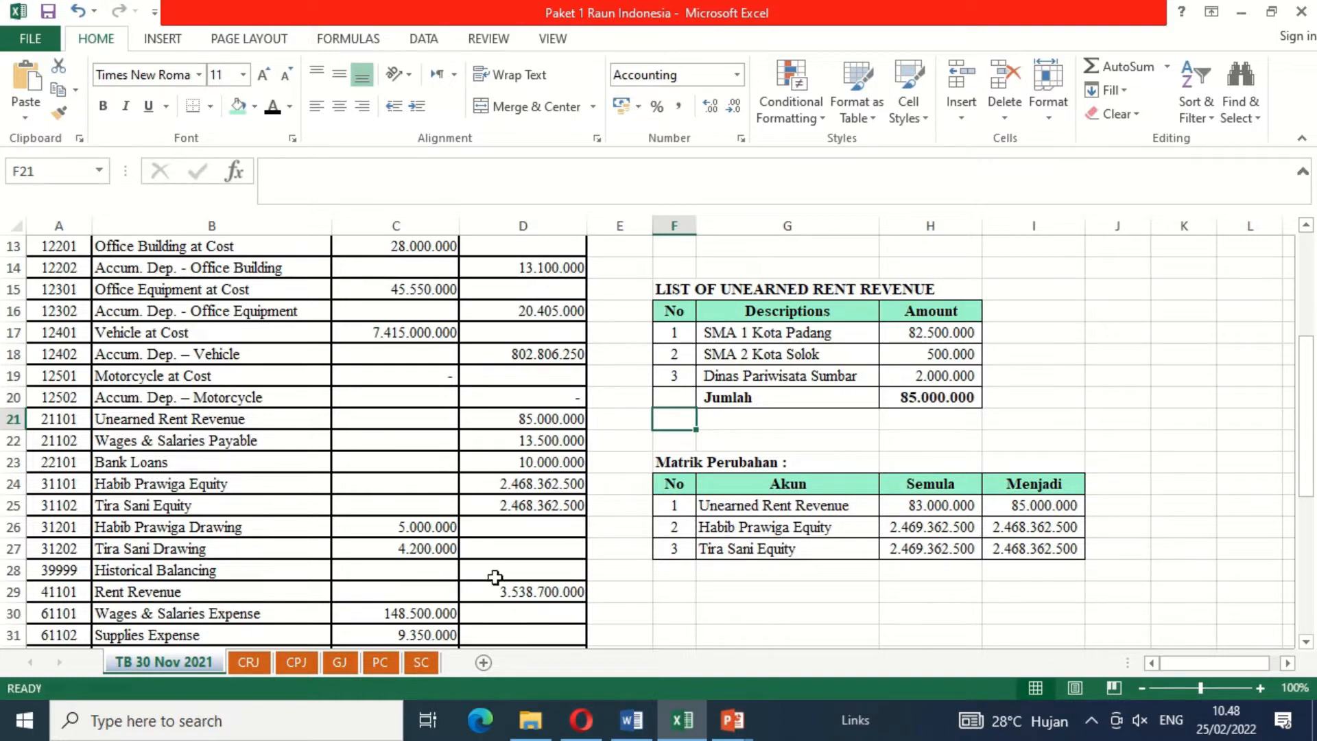
Step: Compare the SMA 1 Kota Padang service card total with its amount in the unearned rent revenue list on the trial balance sheet
click(420, 664)
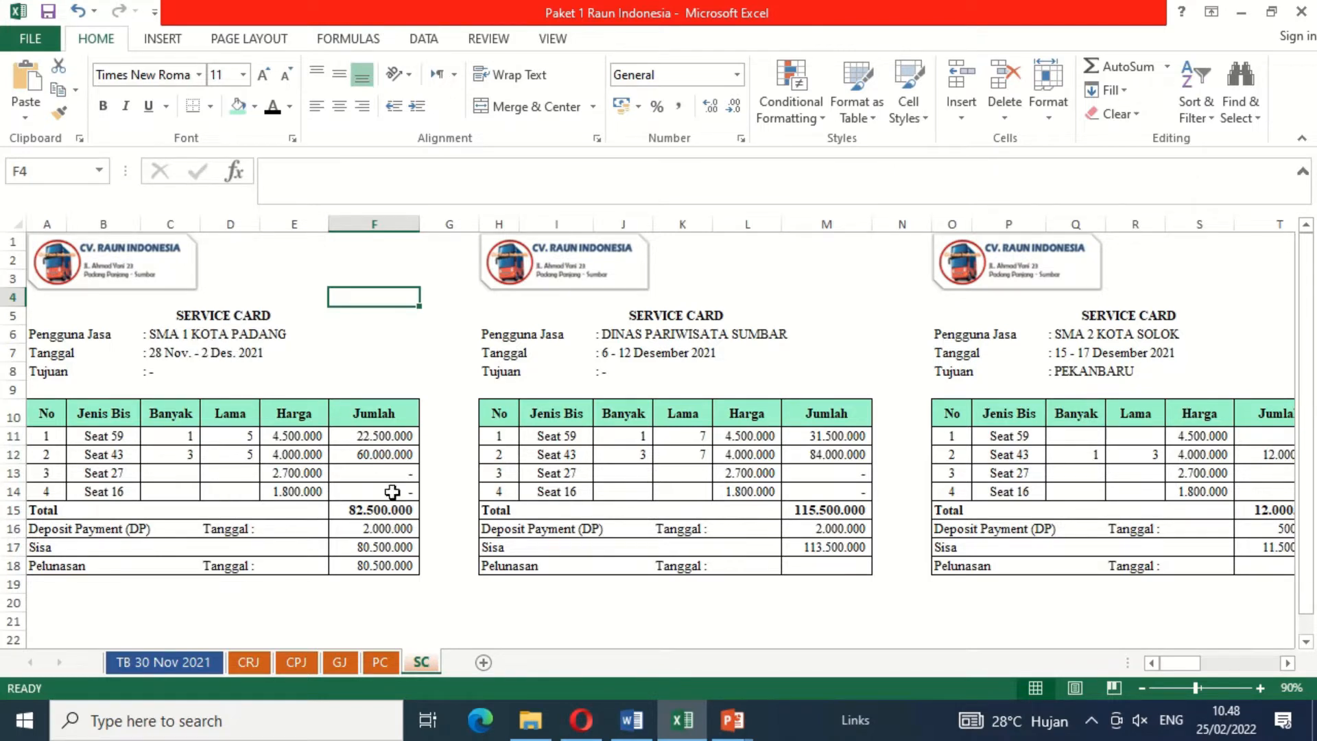
click(383, 512)
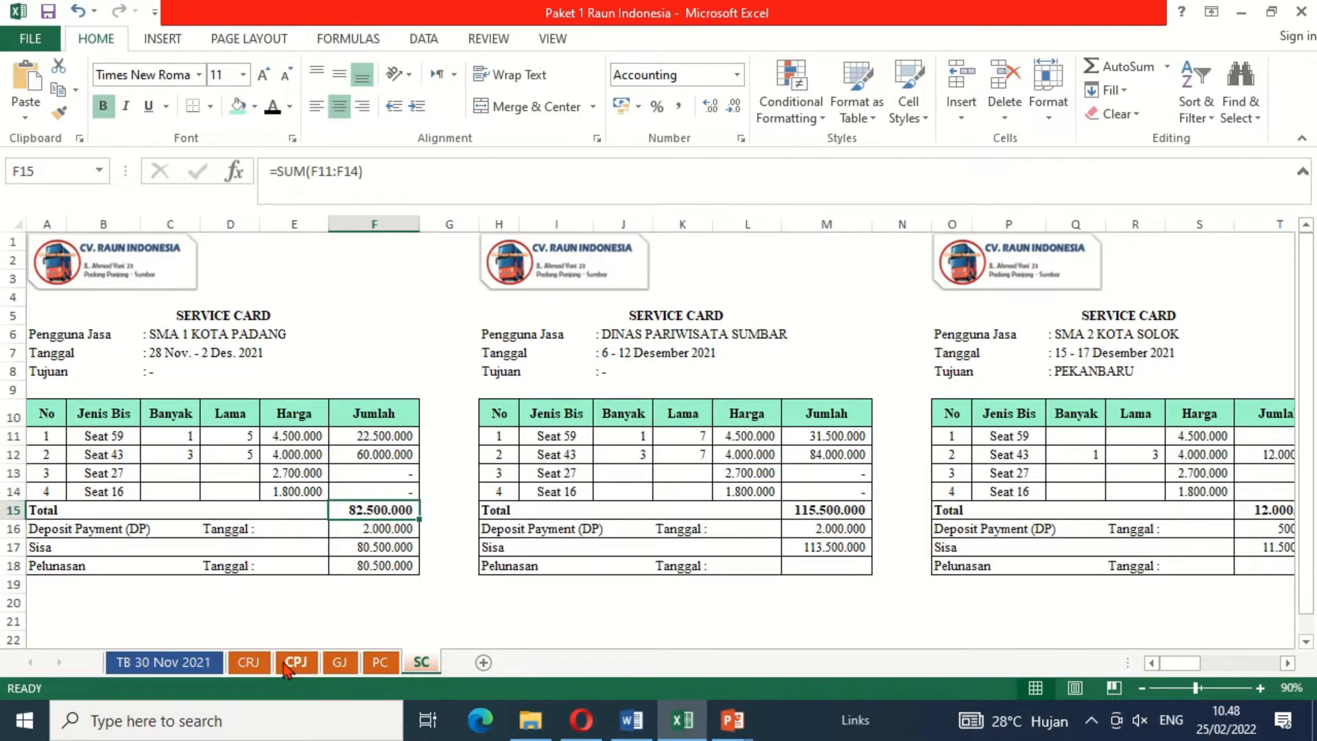
click(192, 668)
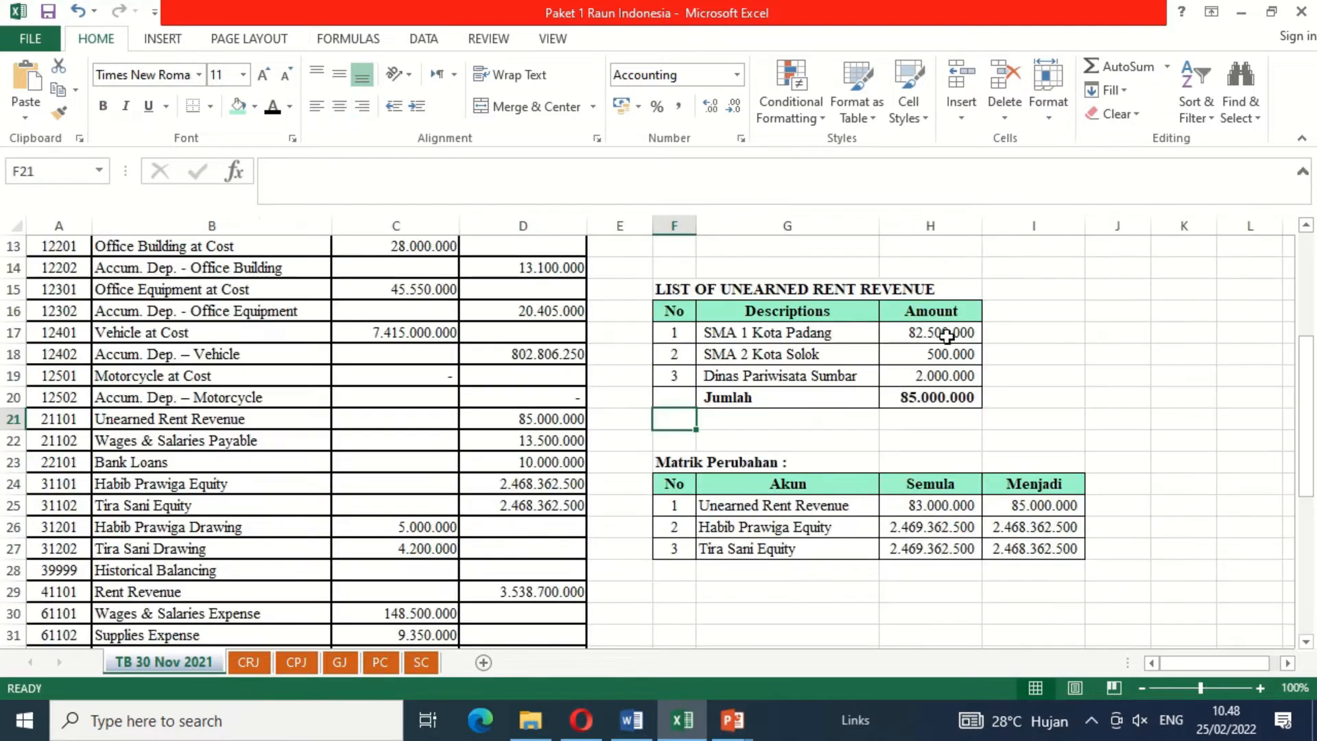
click(949, 332)
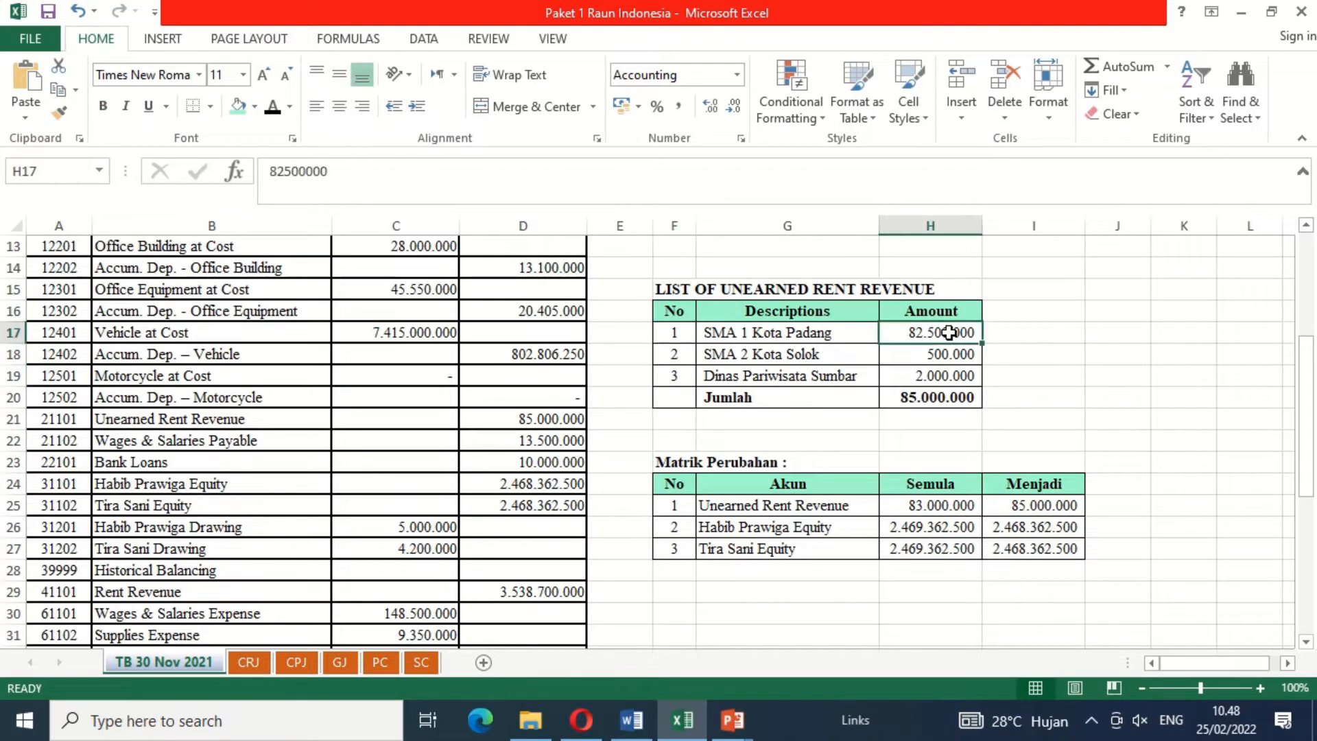
click(420, 664)
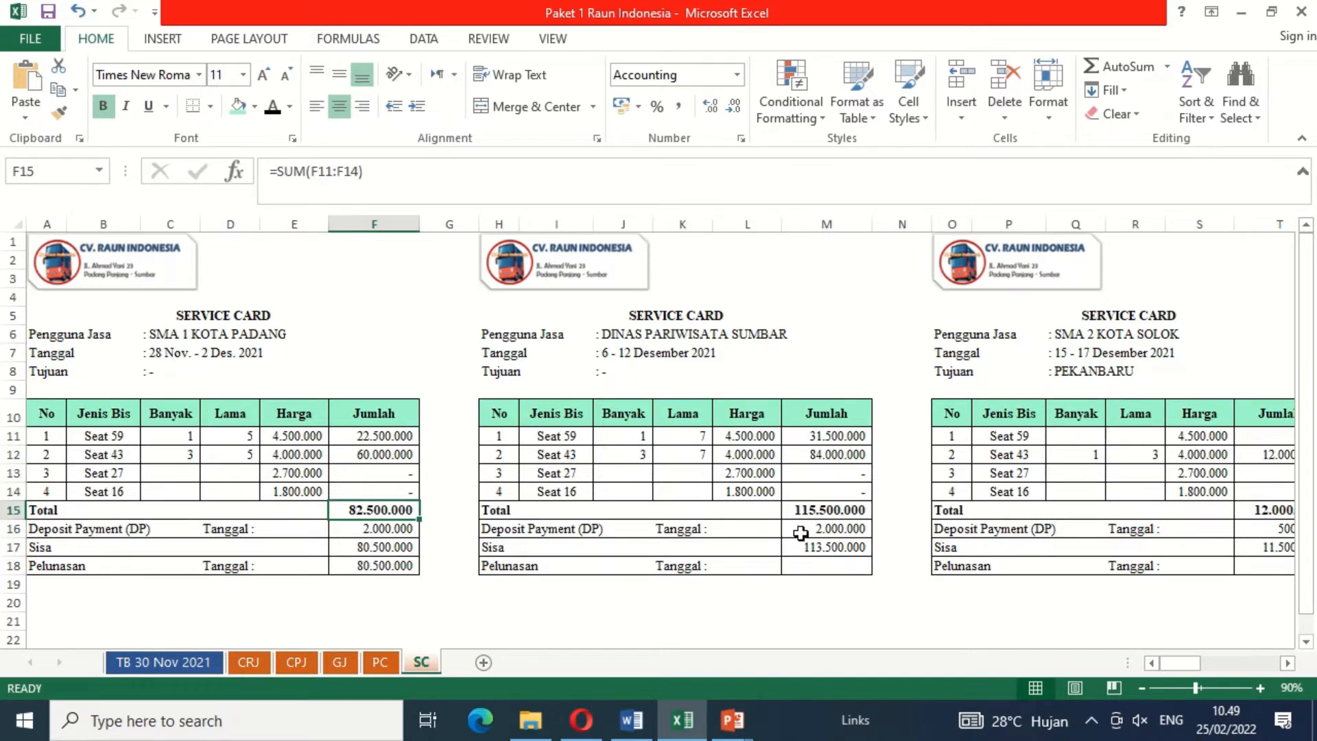
click(170, 663)
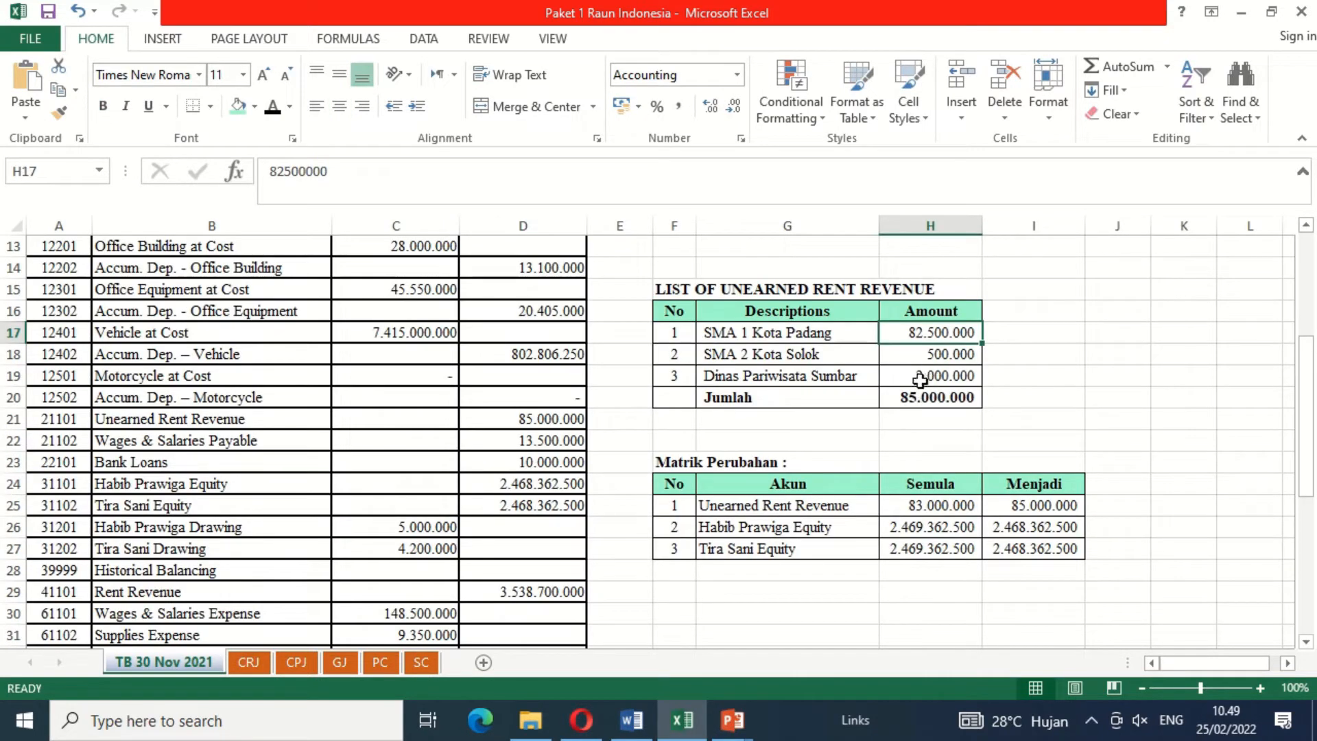
Step: Compare the deposits on the SMA 2 Kota Solok and Dinas Pariwisata Sumbar service cards with the unearned rent revenue list
click(421, 662)
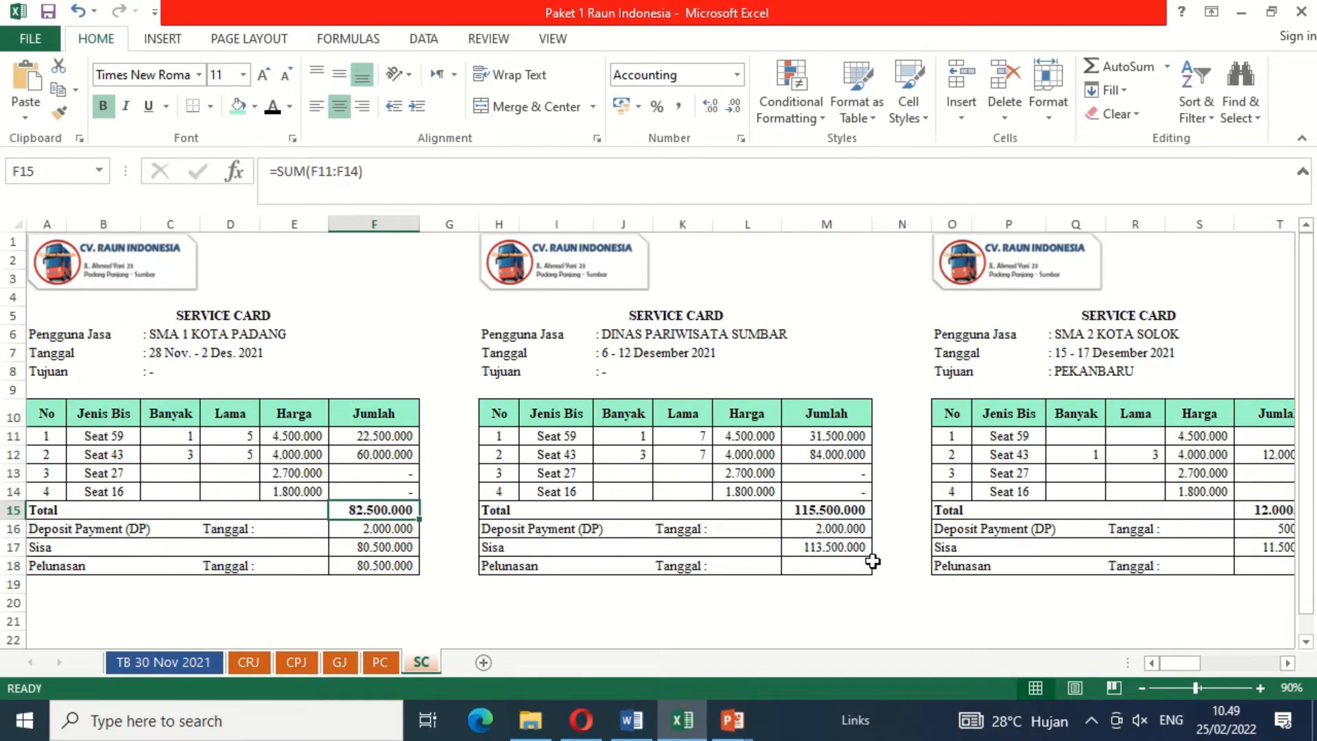
click(1120, 336)
key(Right)
key(Right)
key(Right)
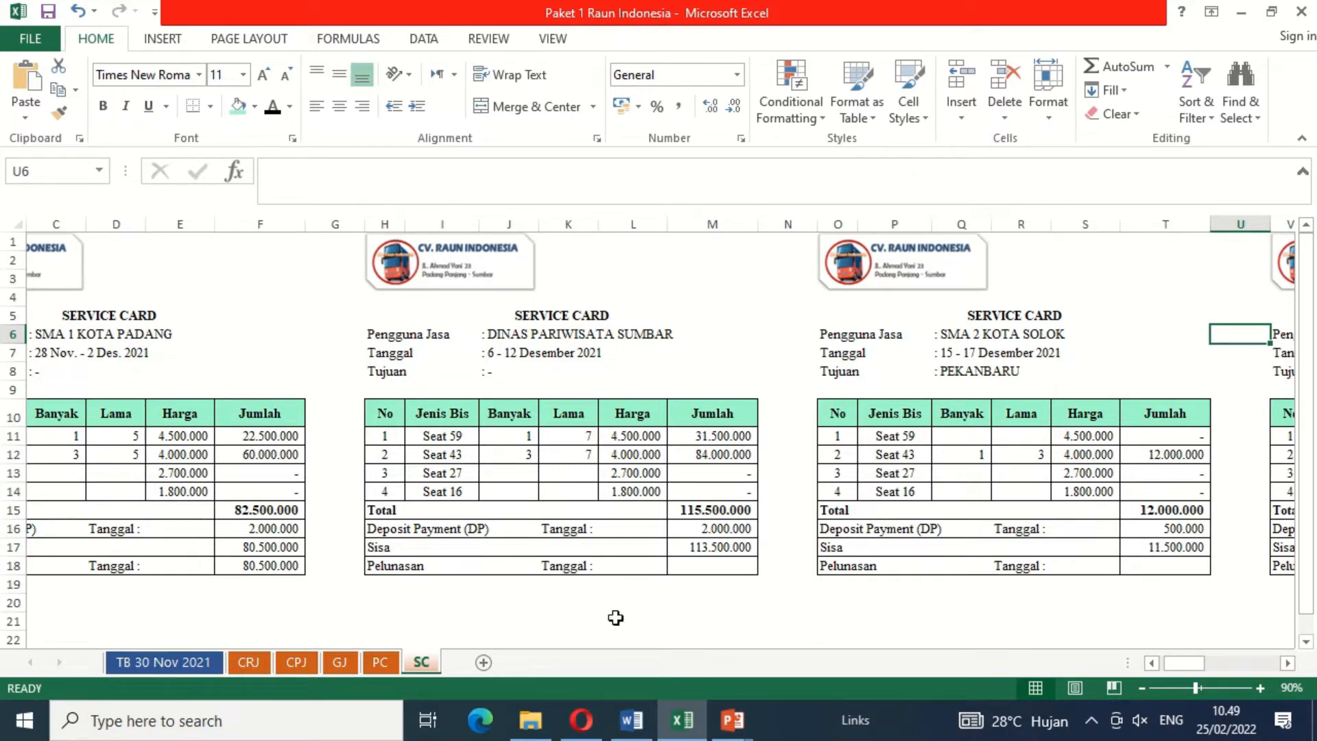
click(204, 667)
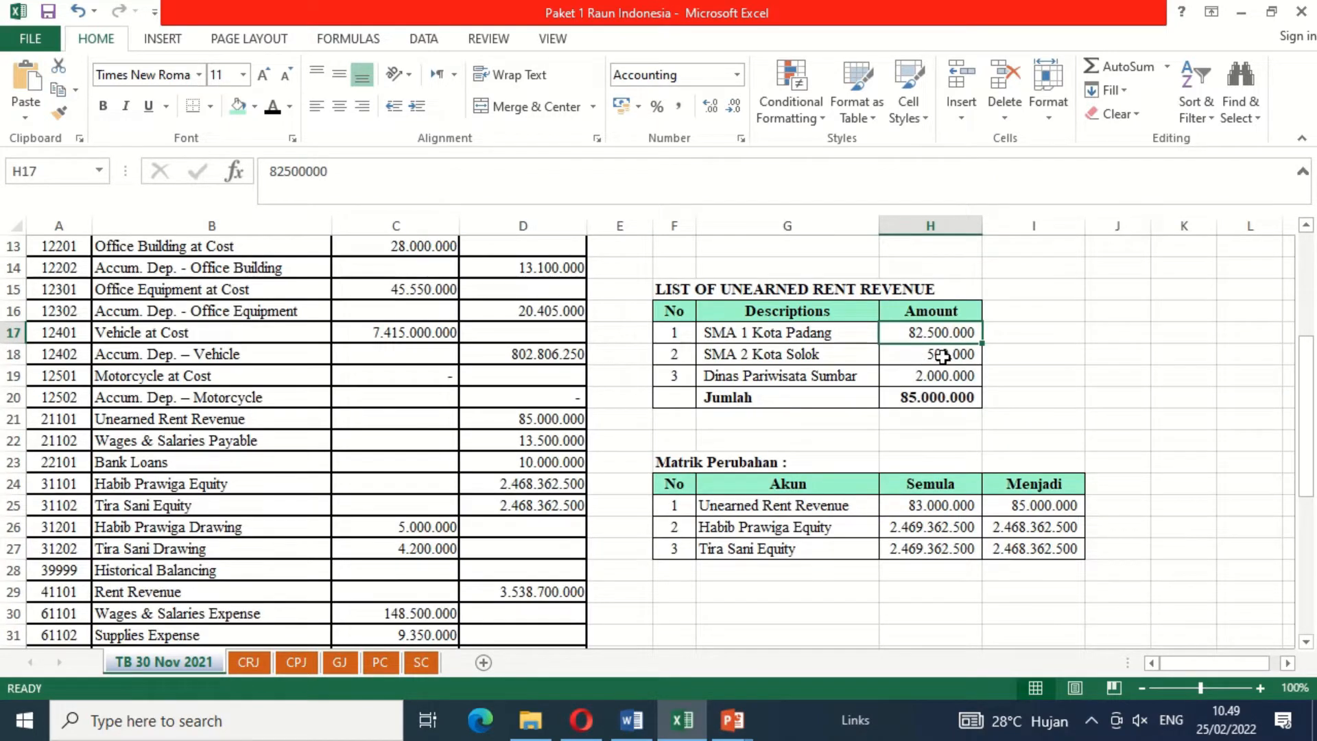
click(422, 663)
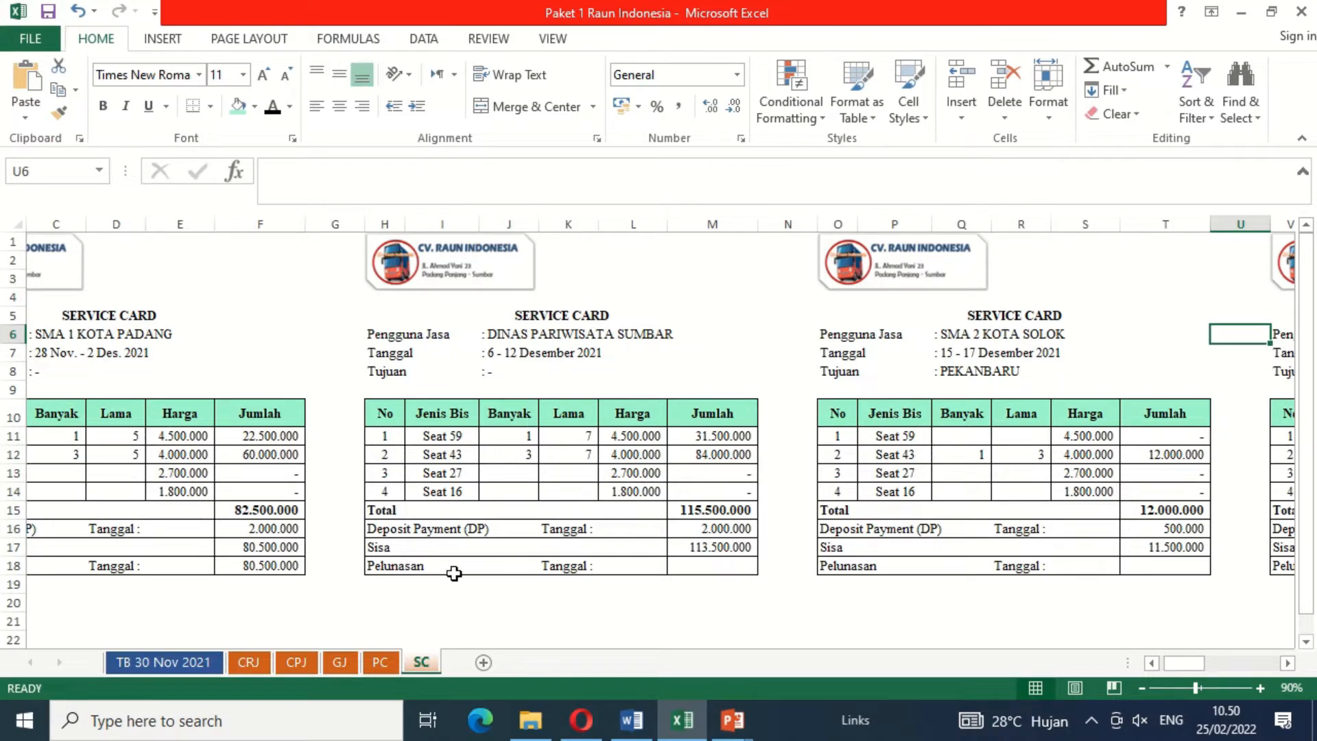
Step: Look through the cash receipt, cash payment, general journal and petty cash sheets, ending on the cash receipt journal
click(241, 667)
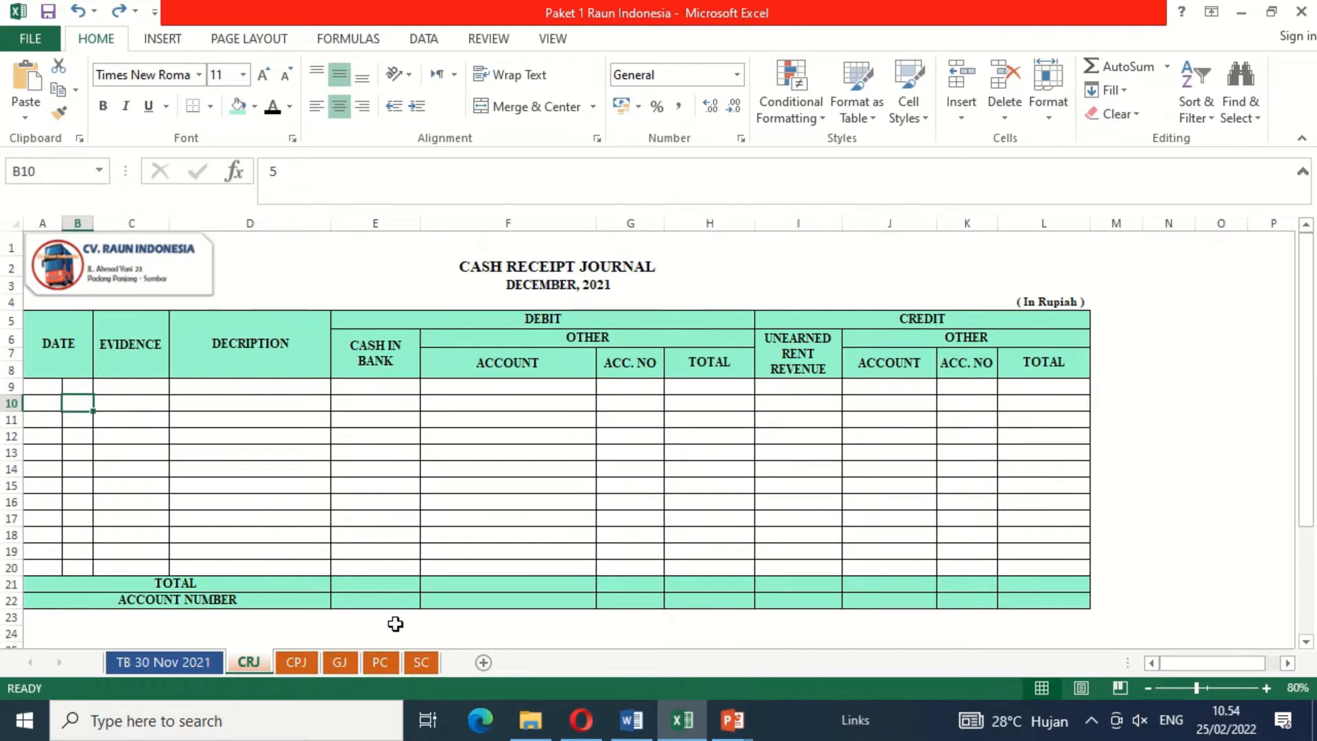
click(300, 662)
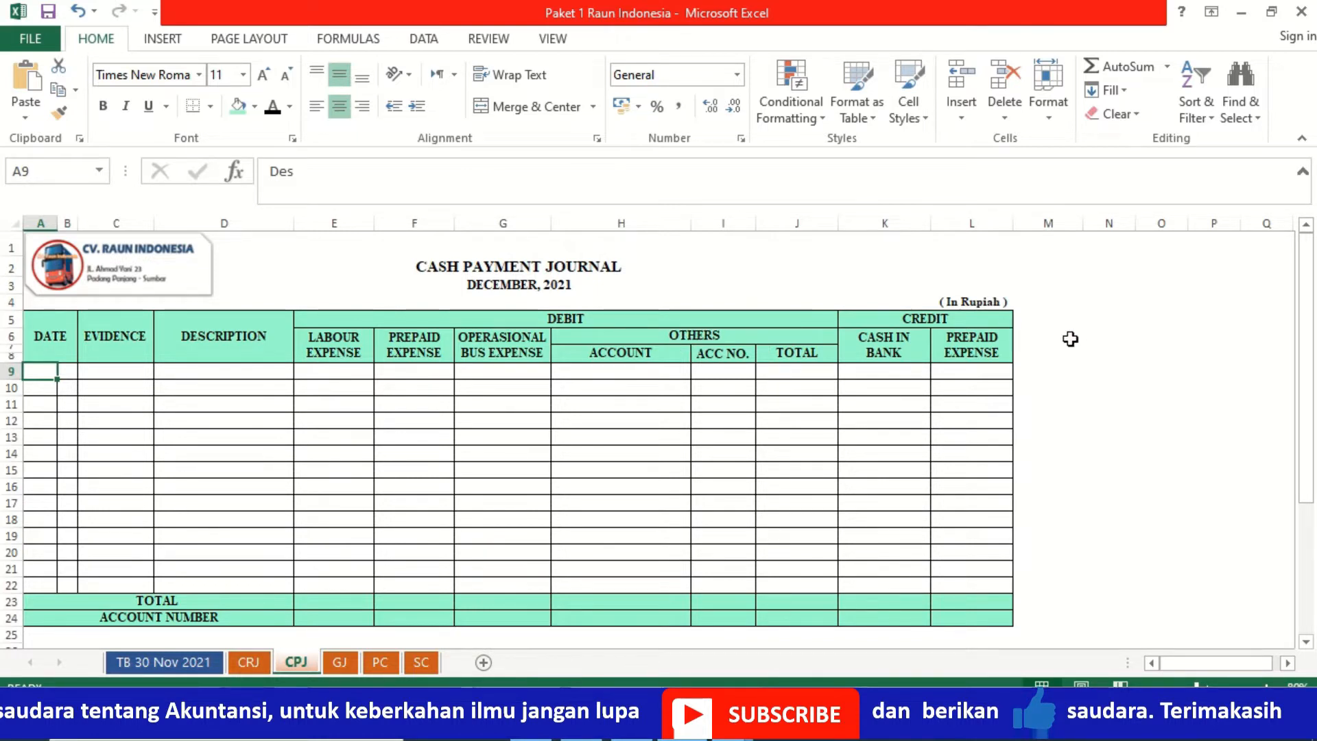
click(339, 663)
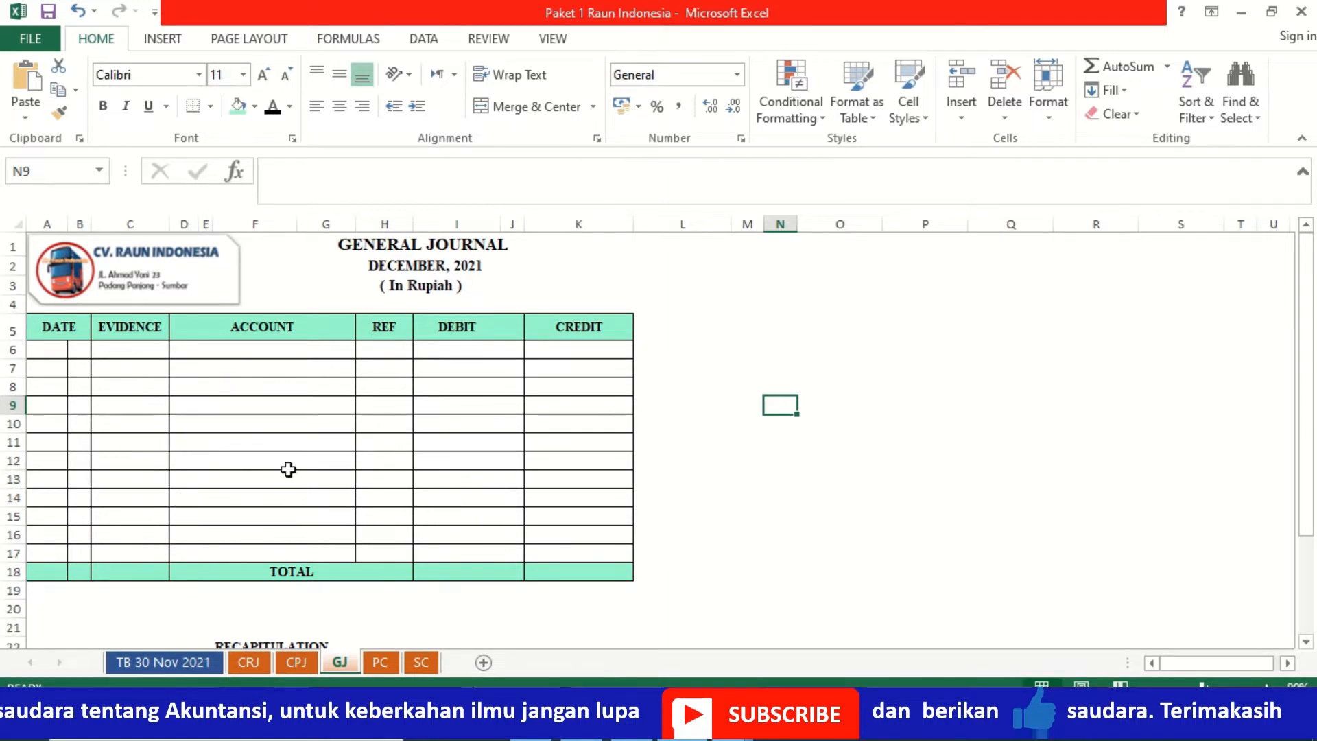
click(381, 664)
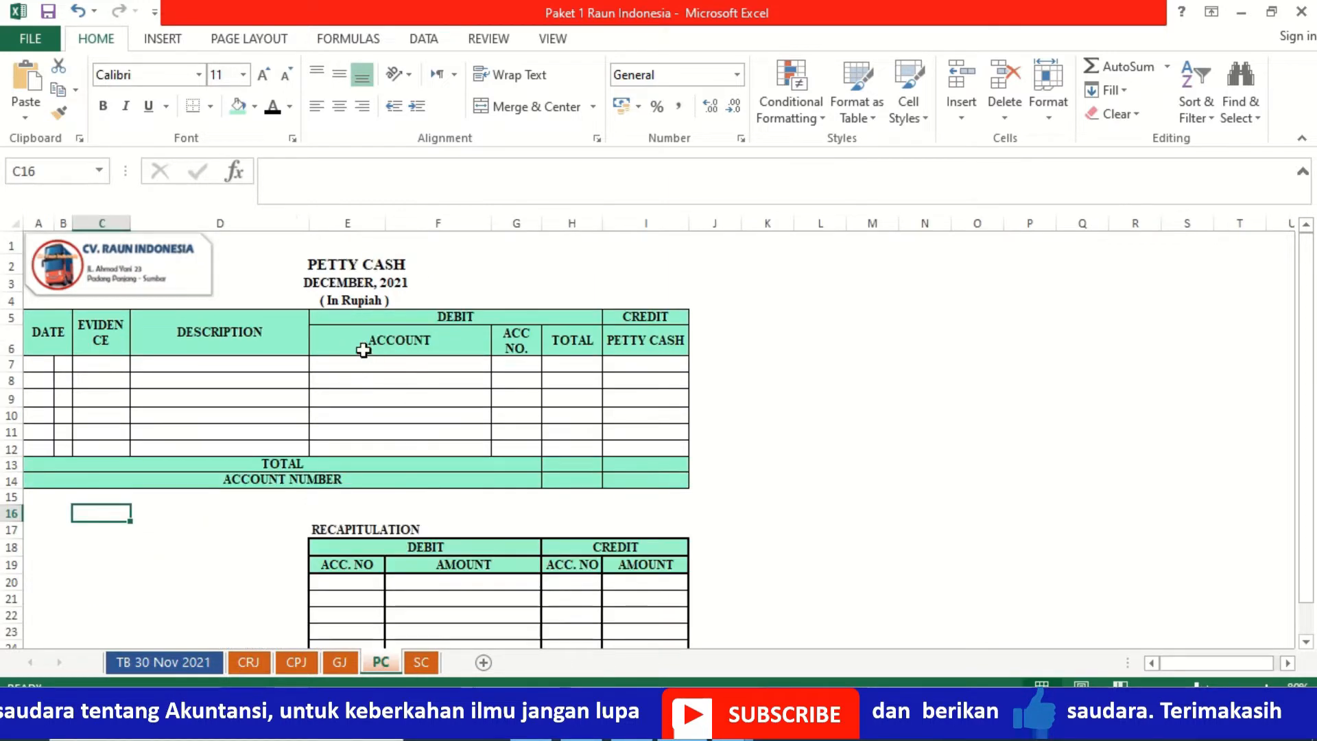
click(261, 665)
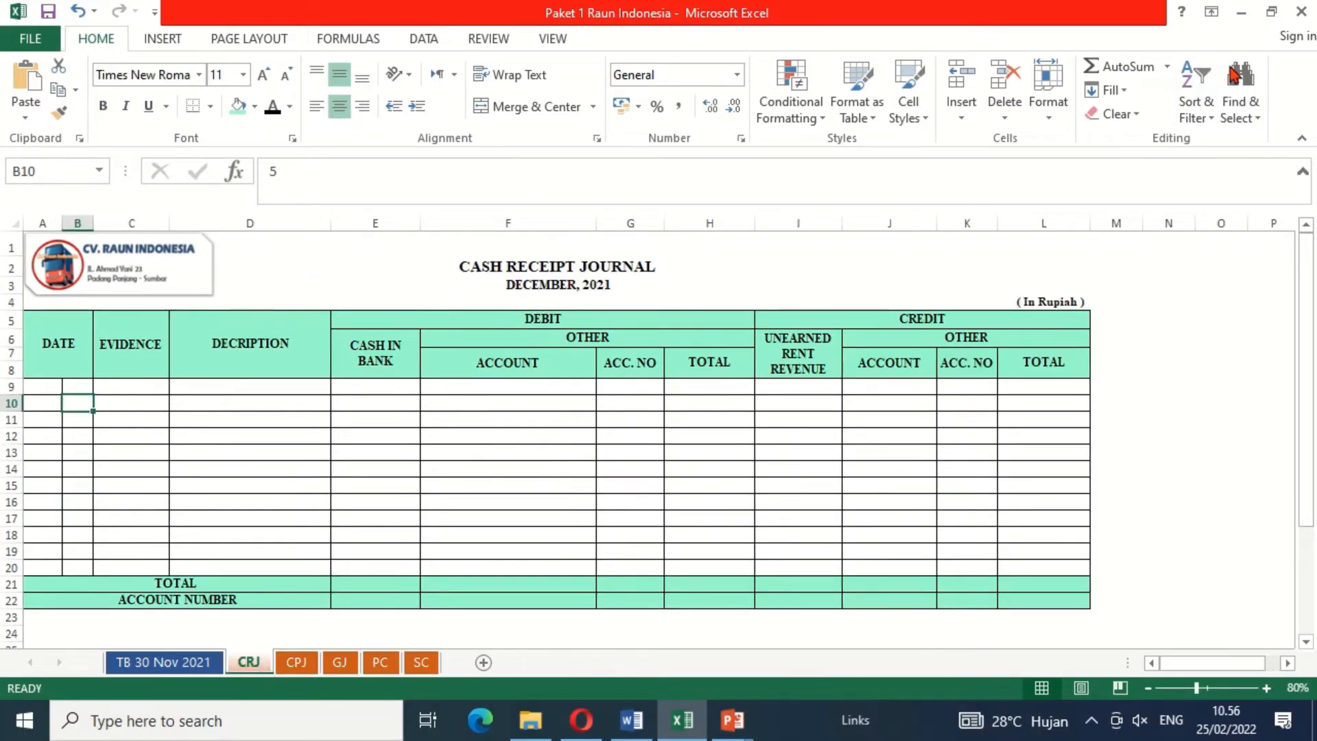
Step: Restore the workbook beside the Word document and reveal date Des 1 in black font in the cash payment journal's first row
click(1272, 12)
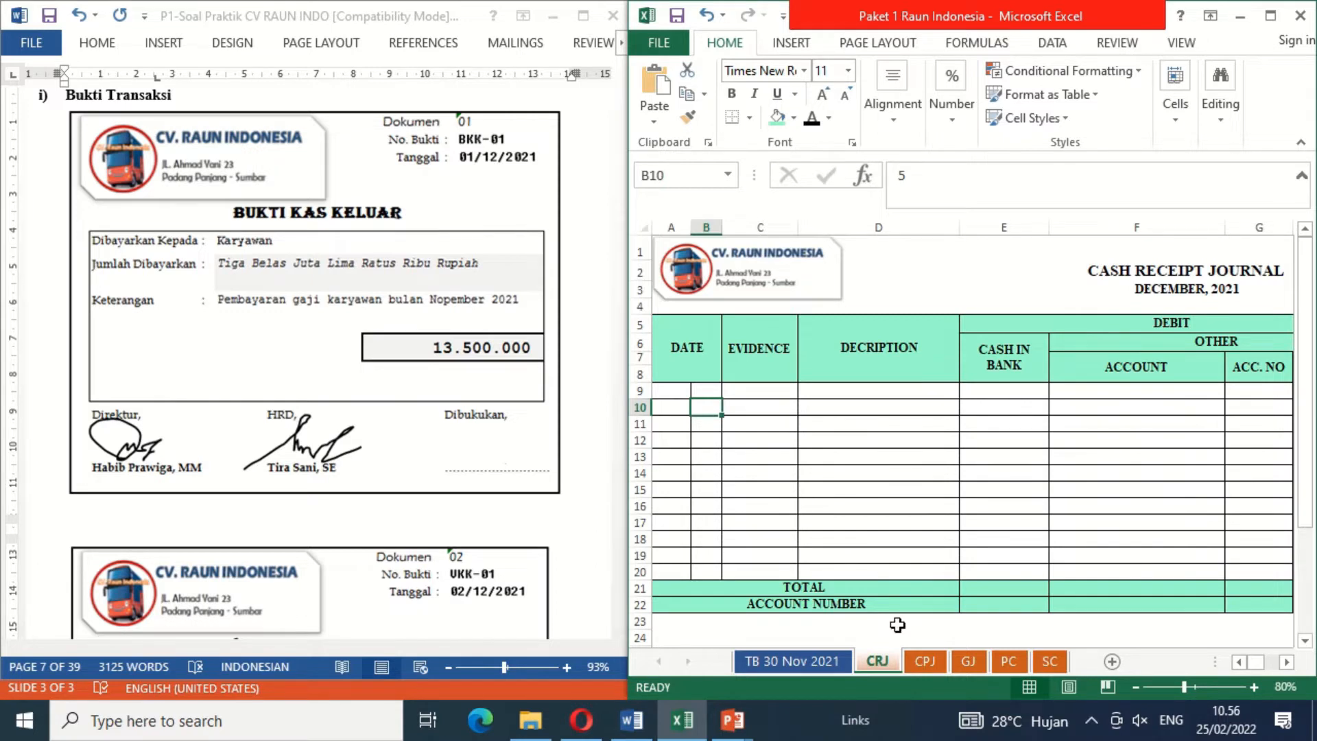
click(925, 662)
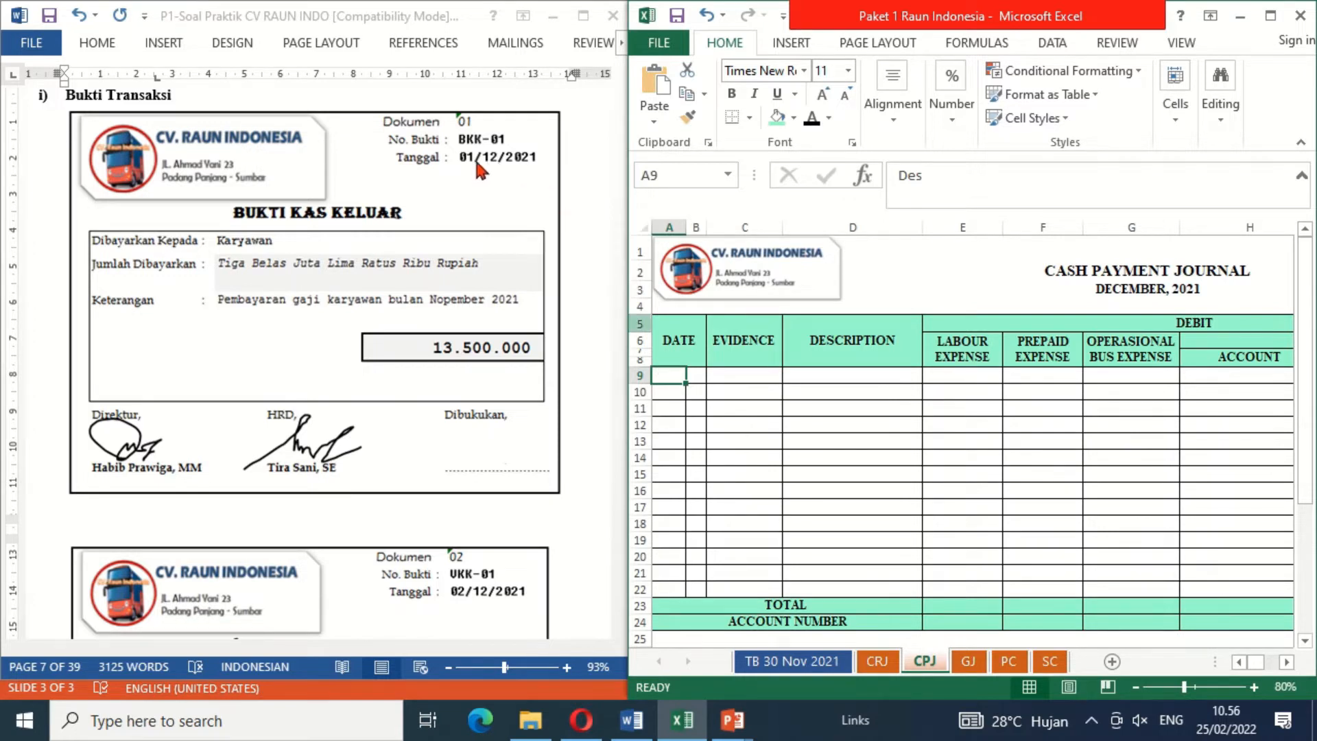
click(818, 127)
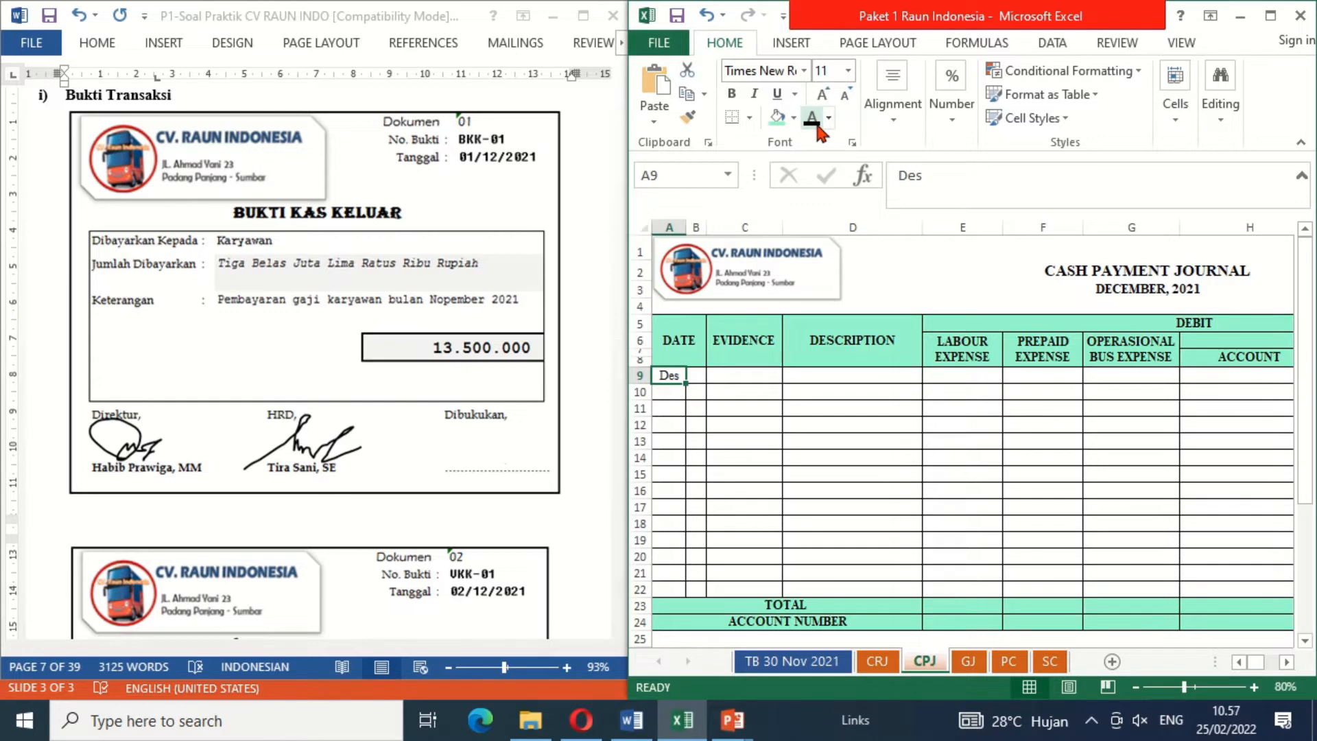
key(Right)
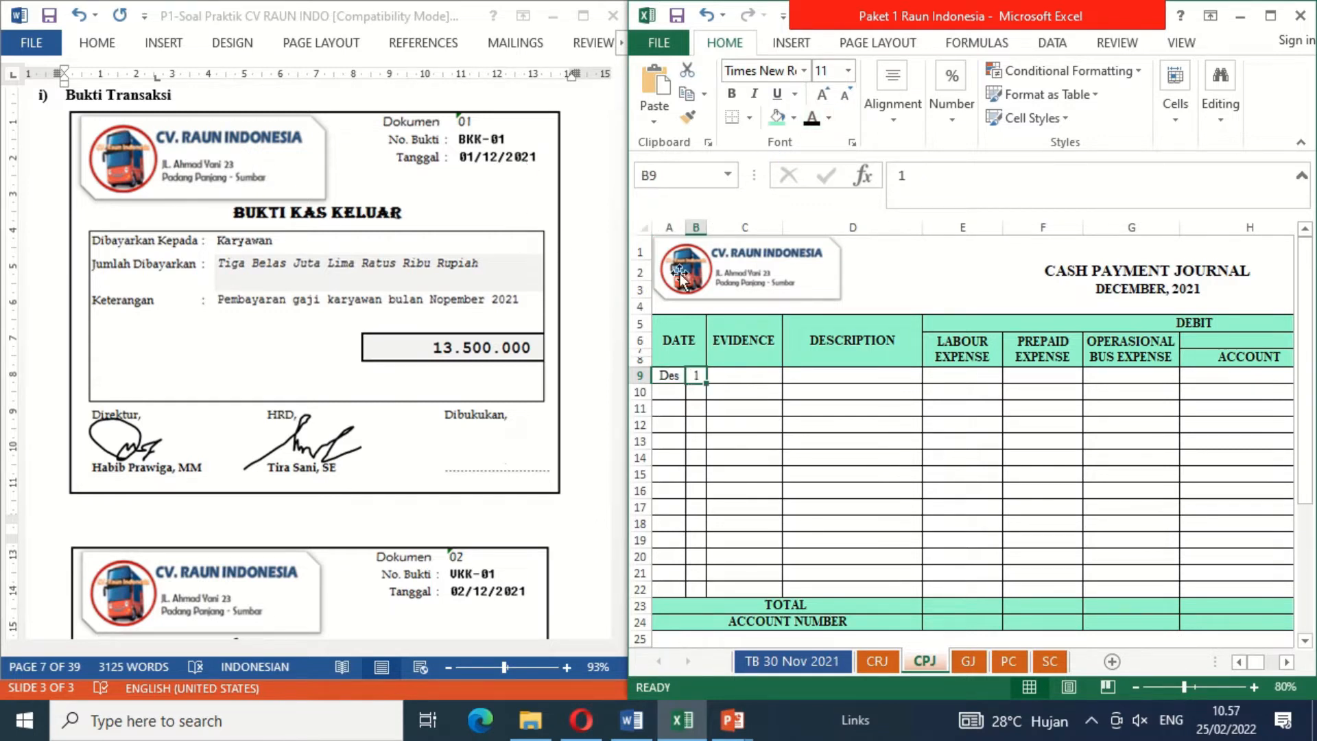
Step: Reveal the evidence BKK-01 and description Wage & Salary Nov. 2021 in black font in the same journal row
click(740, 375)
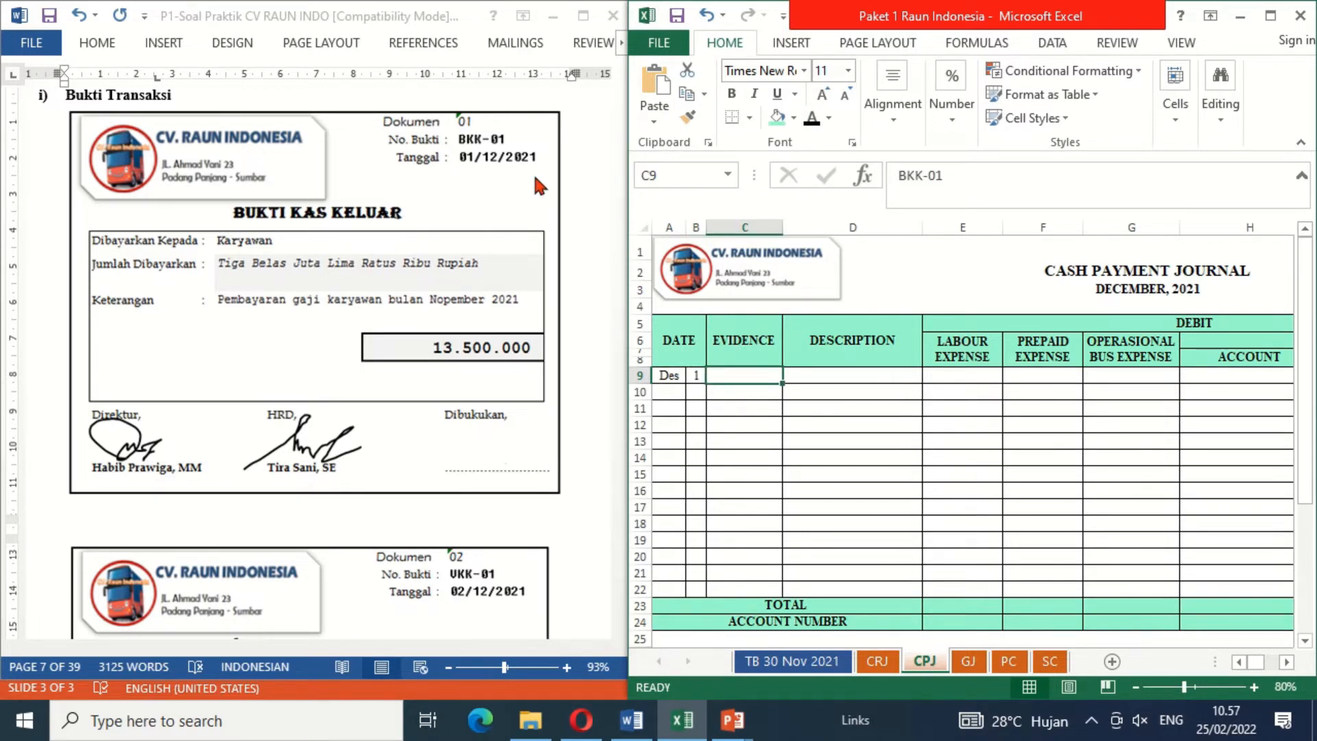
click(812, 116)
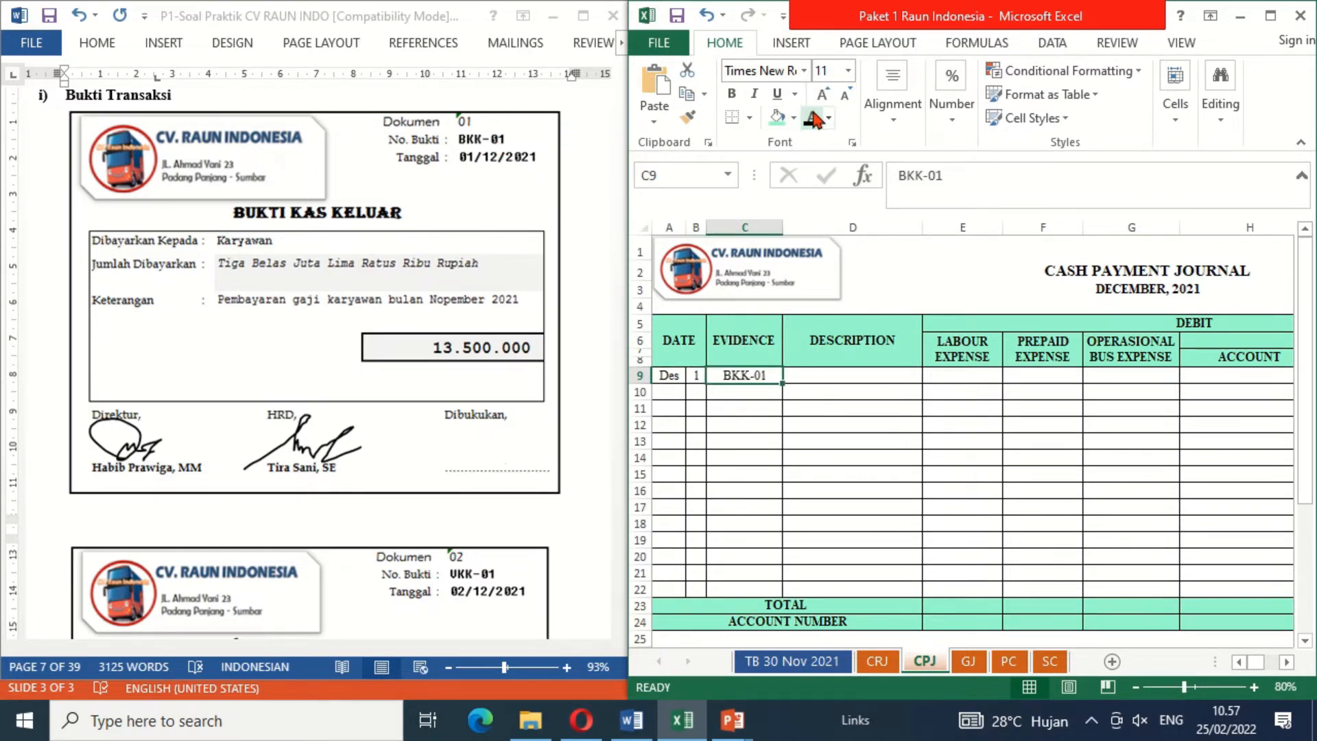
key(Right)
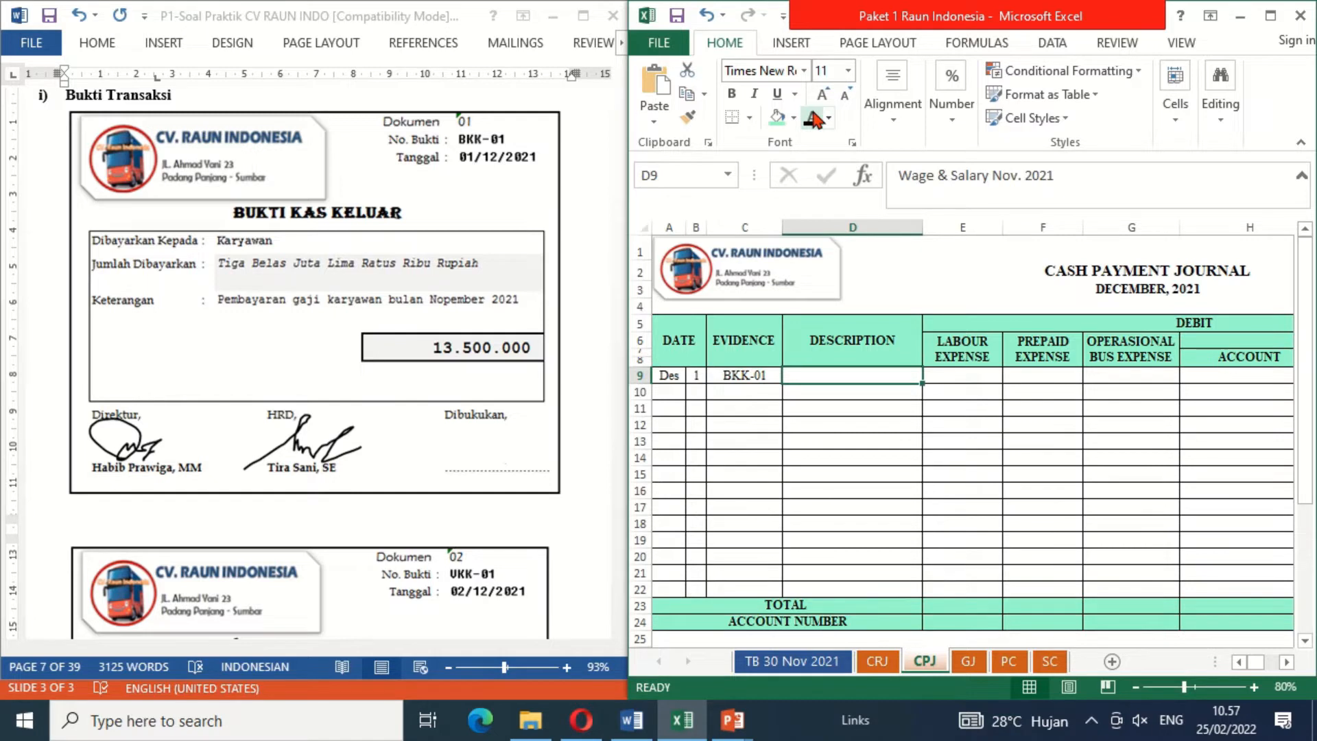
click(813, 121)
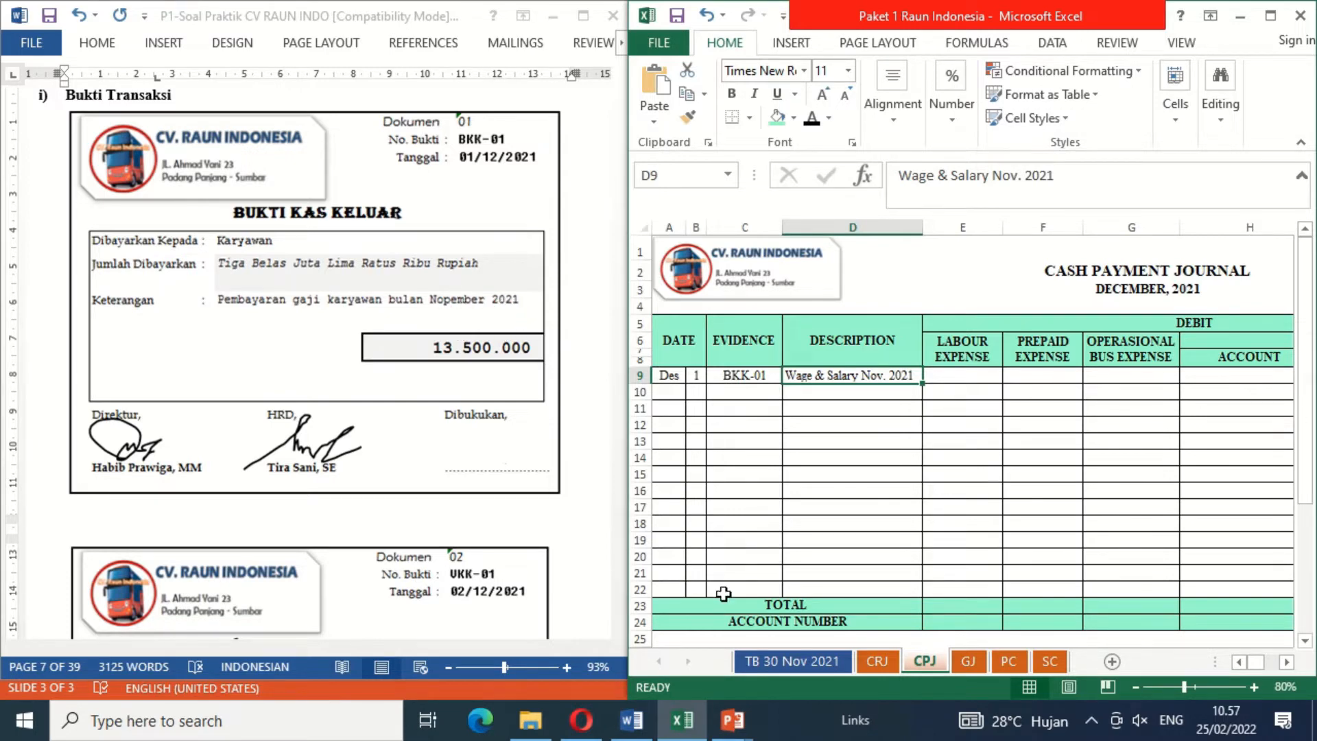
Step: Consult the trial balance accounts, and reveal Wages & Salaries Payable in black font as the Others debit account in row 9
click(787, 663)
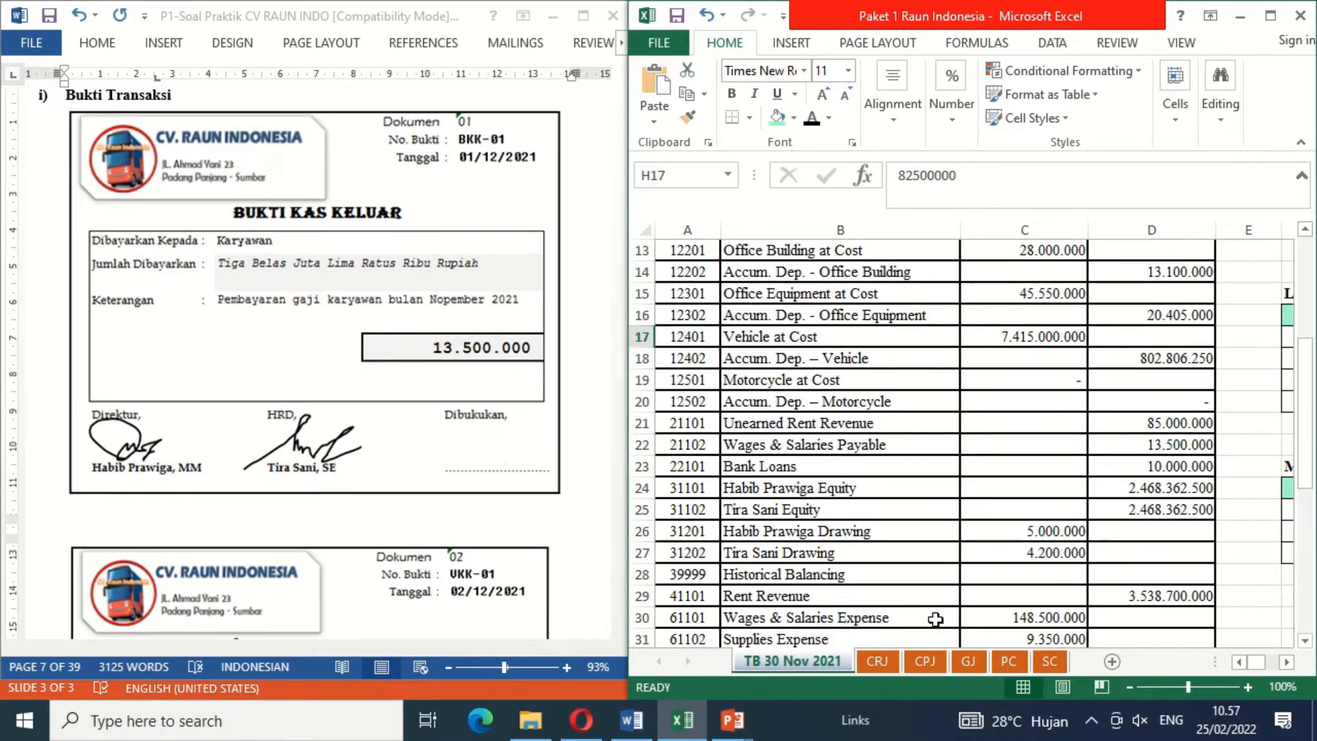
click(926, 662)
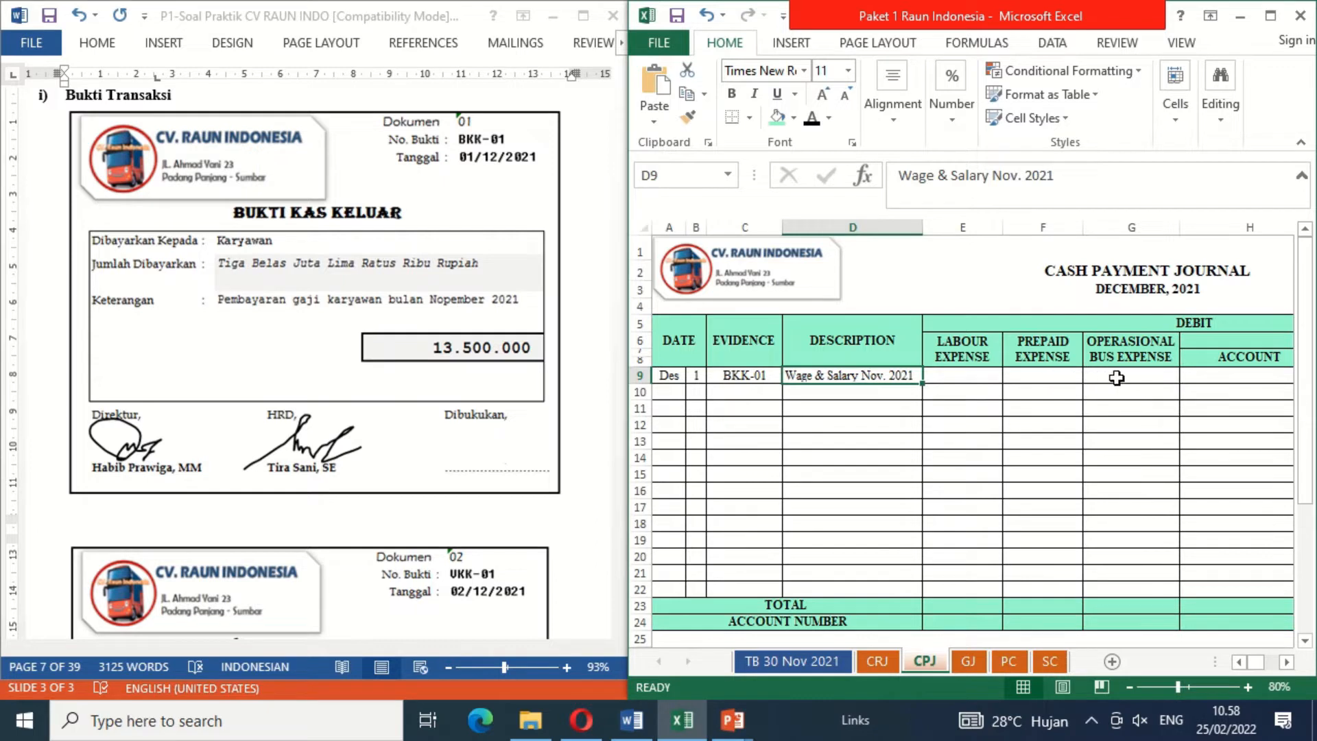
click(1207, 389)
click(1203, 374)
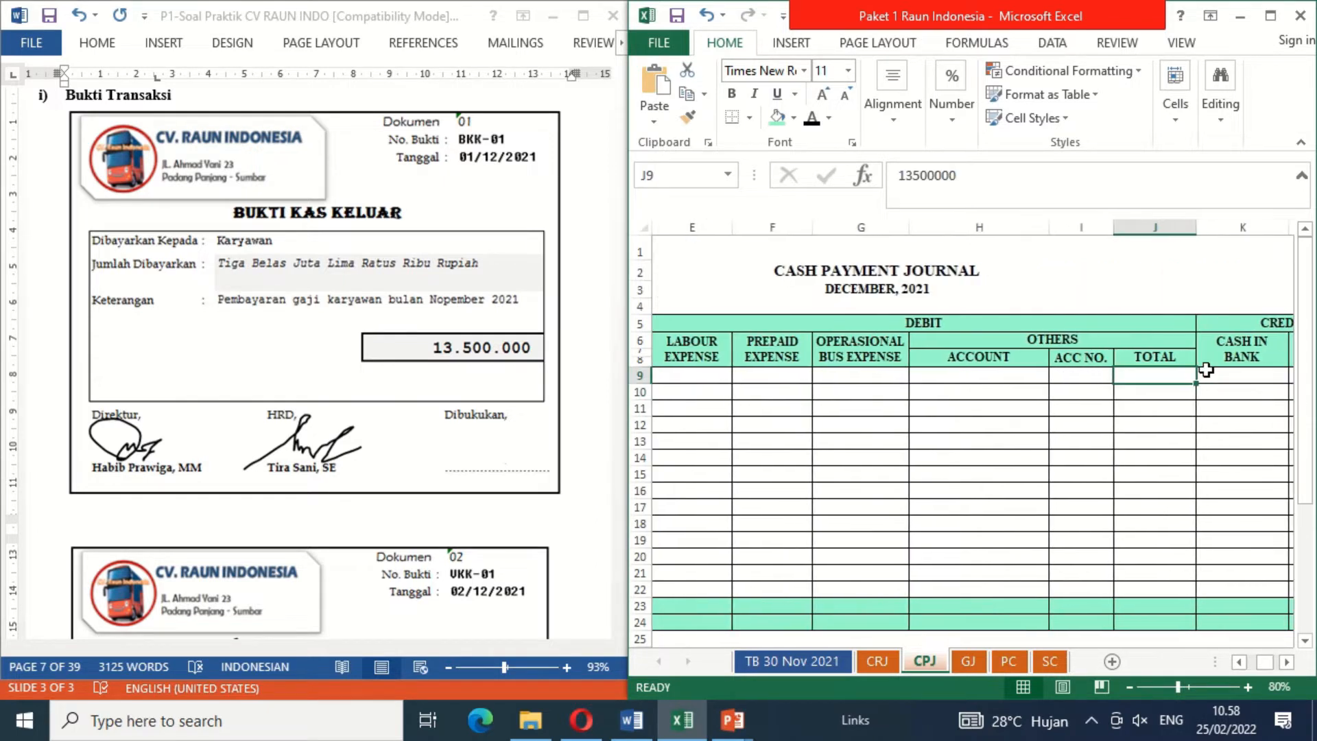
click(1021, 372)
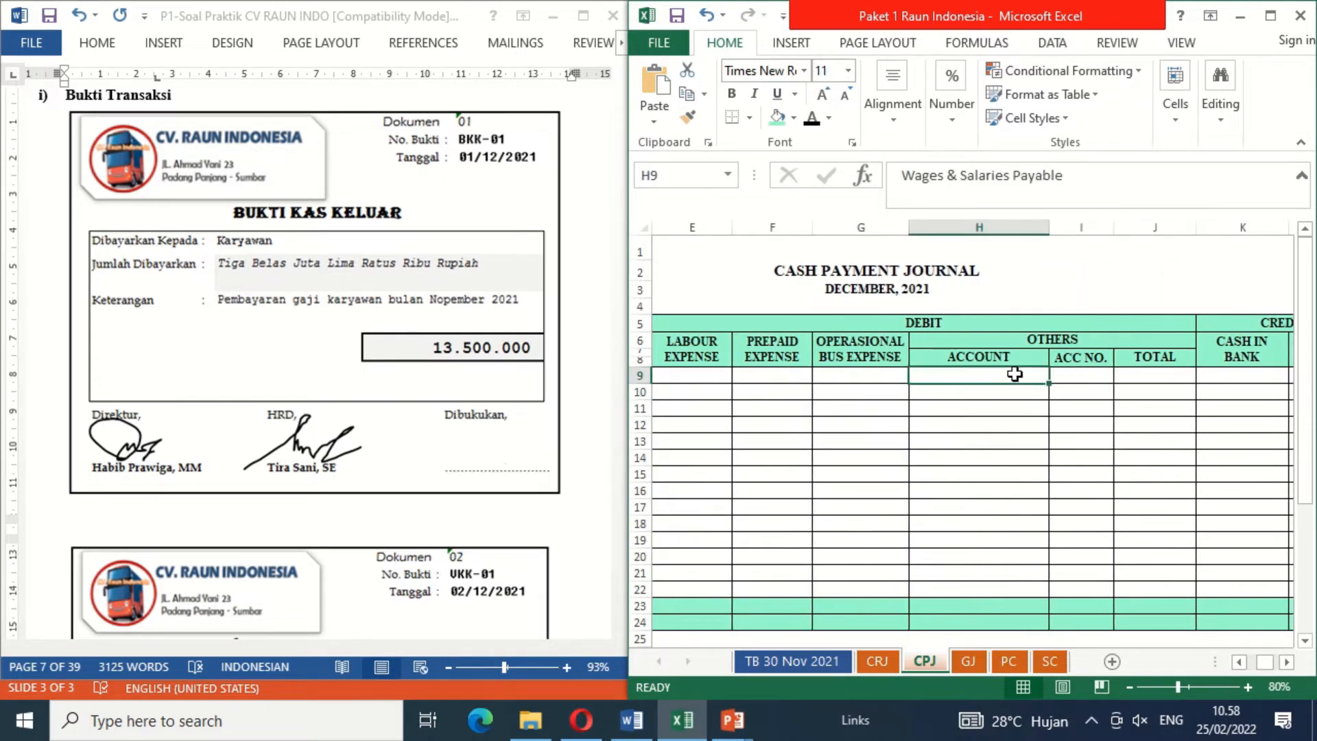
click(814, 122)
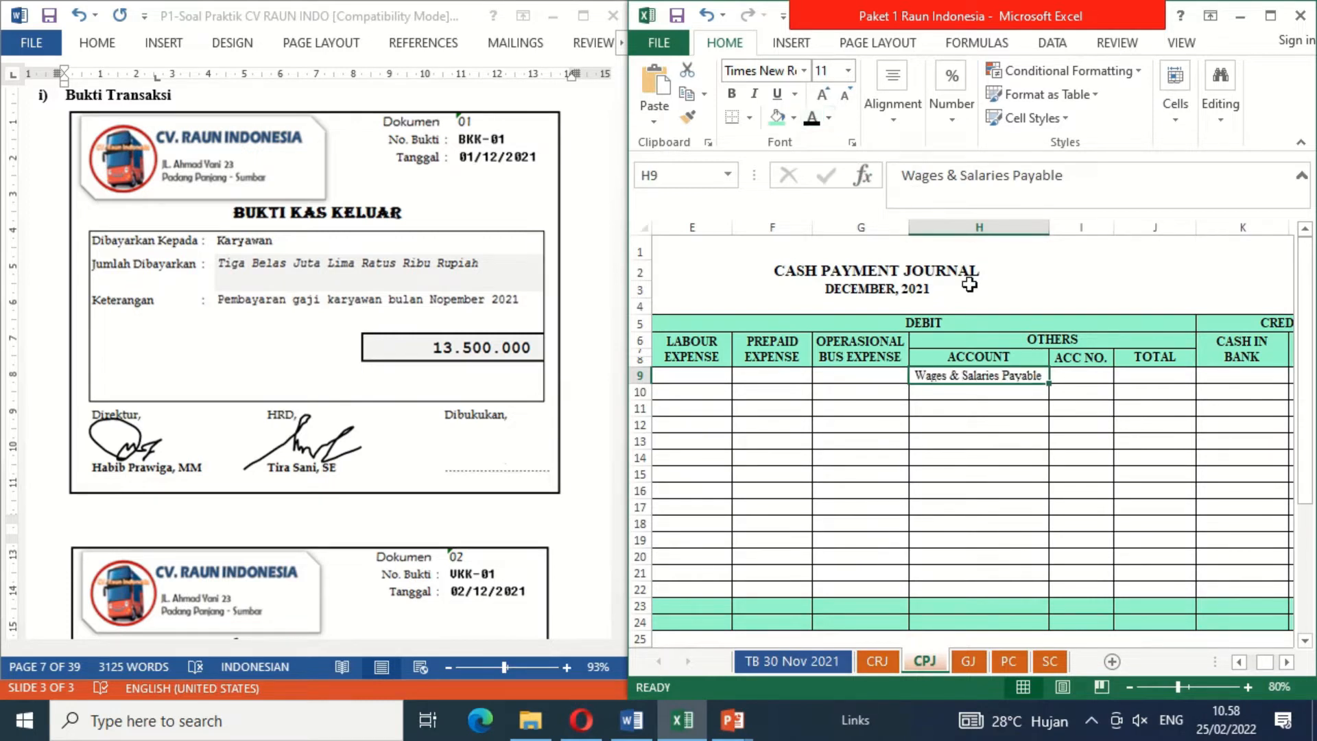
Step: Reveal the 13.500.000 amounts in black font under Others Total and Cash in Bank for the salary payment in row 9
click(1096, 372)
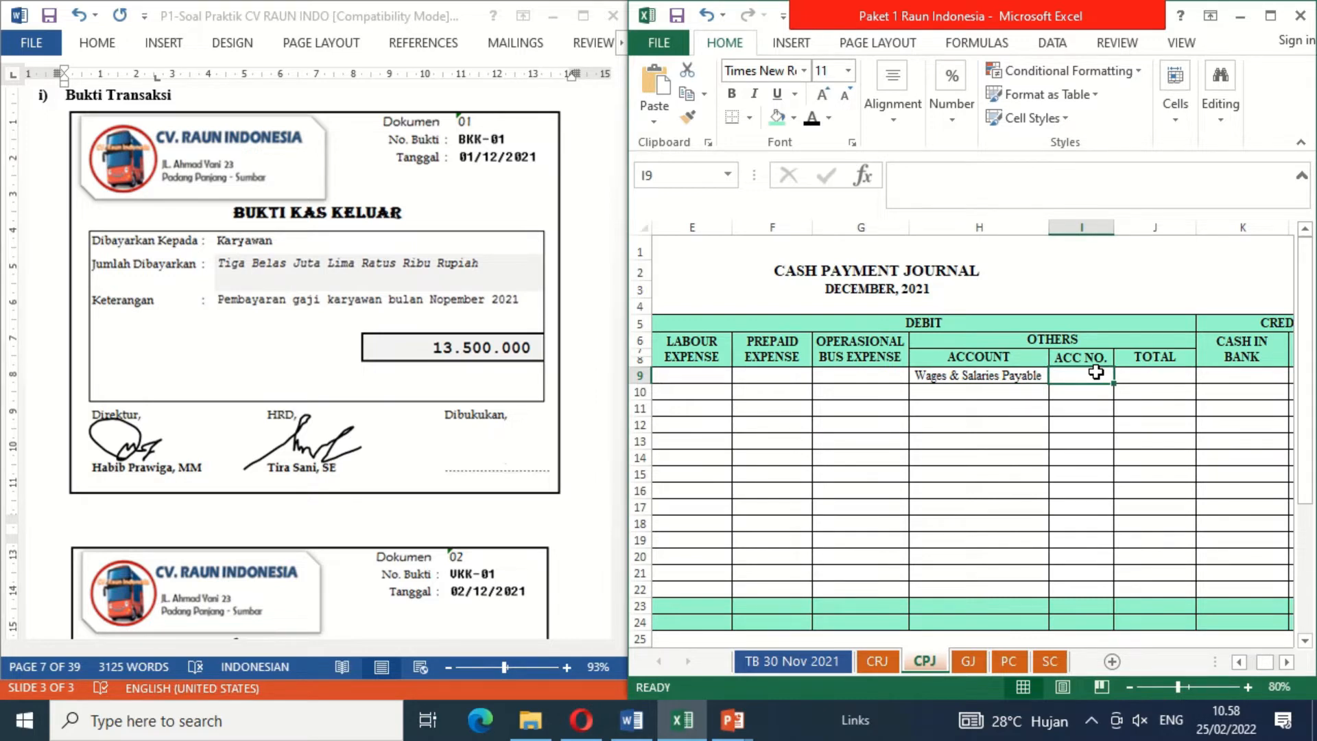
click(1141, 371)
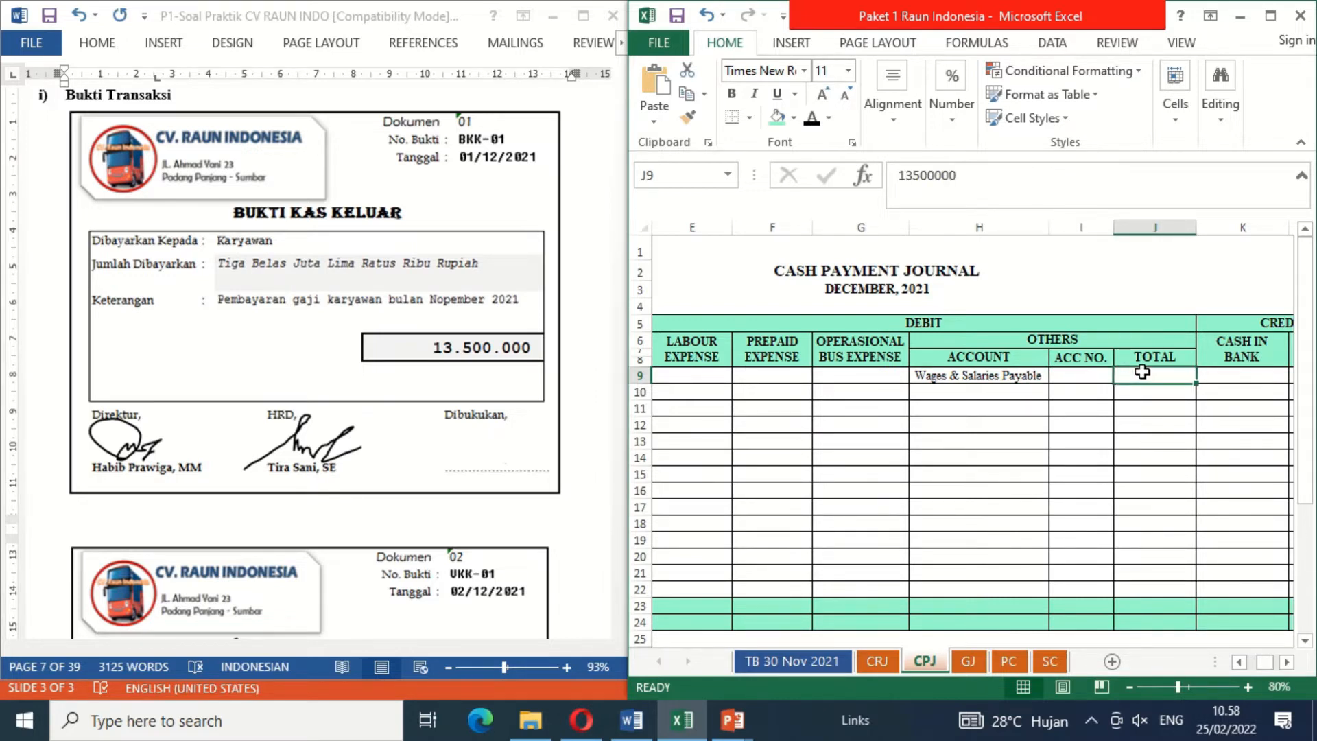
click(810, 122)
click(843, 661)
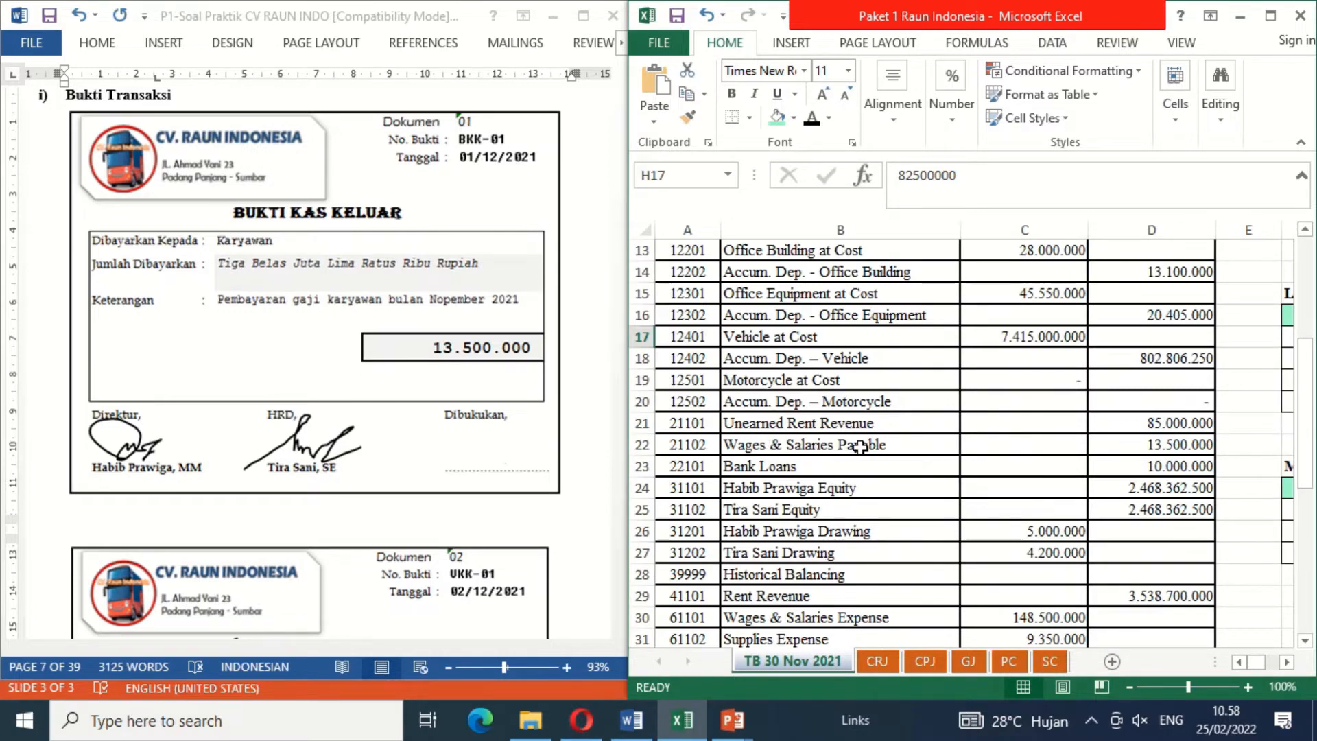
click(927, 662)
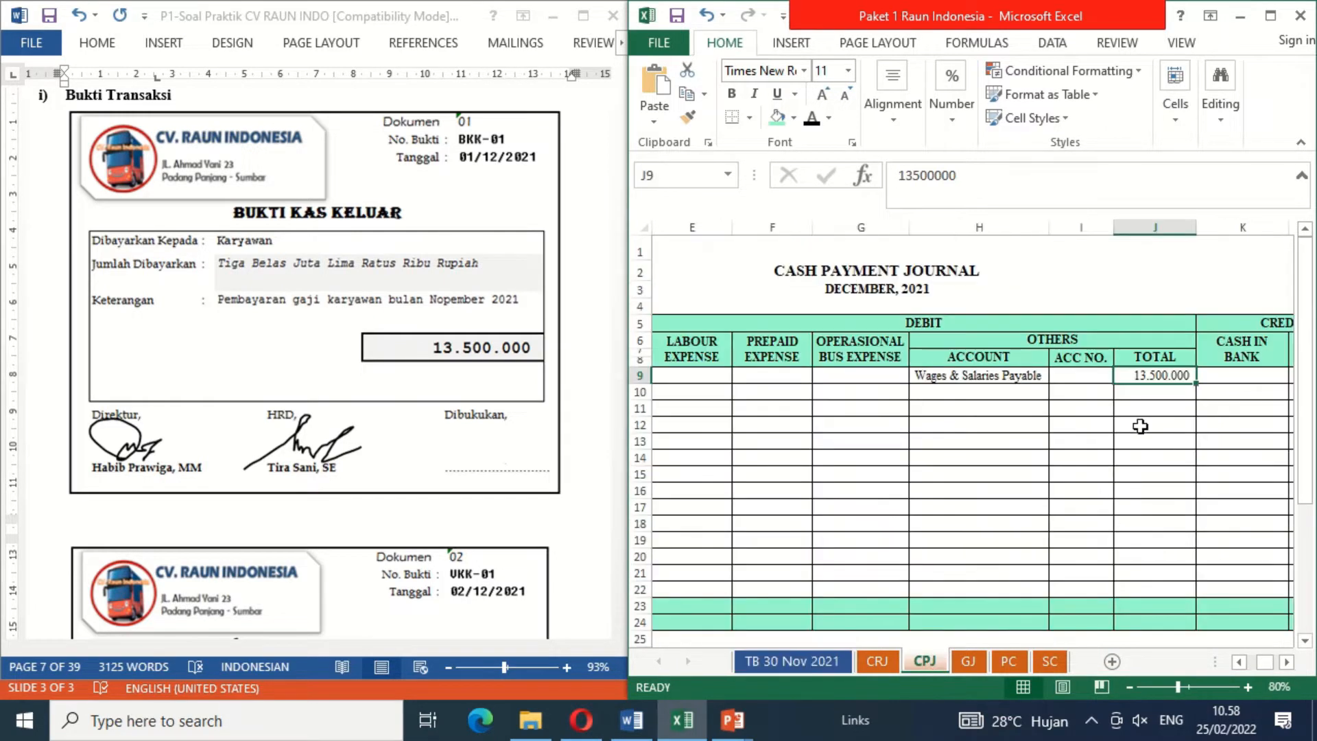
click(1212, 376)
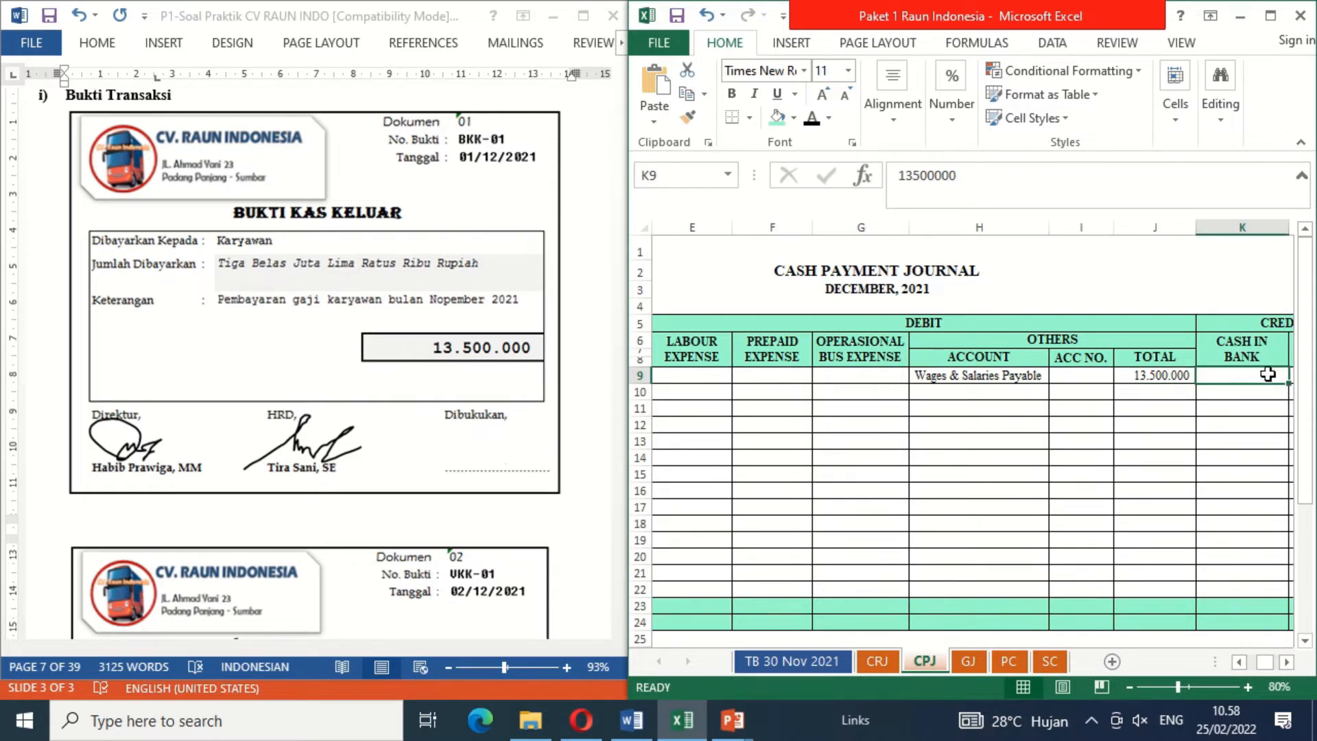
click(812, 118)
click(476, 441)
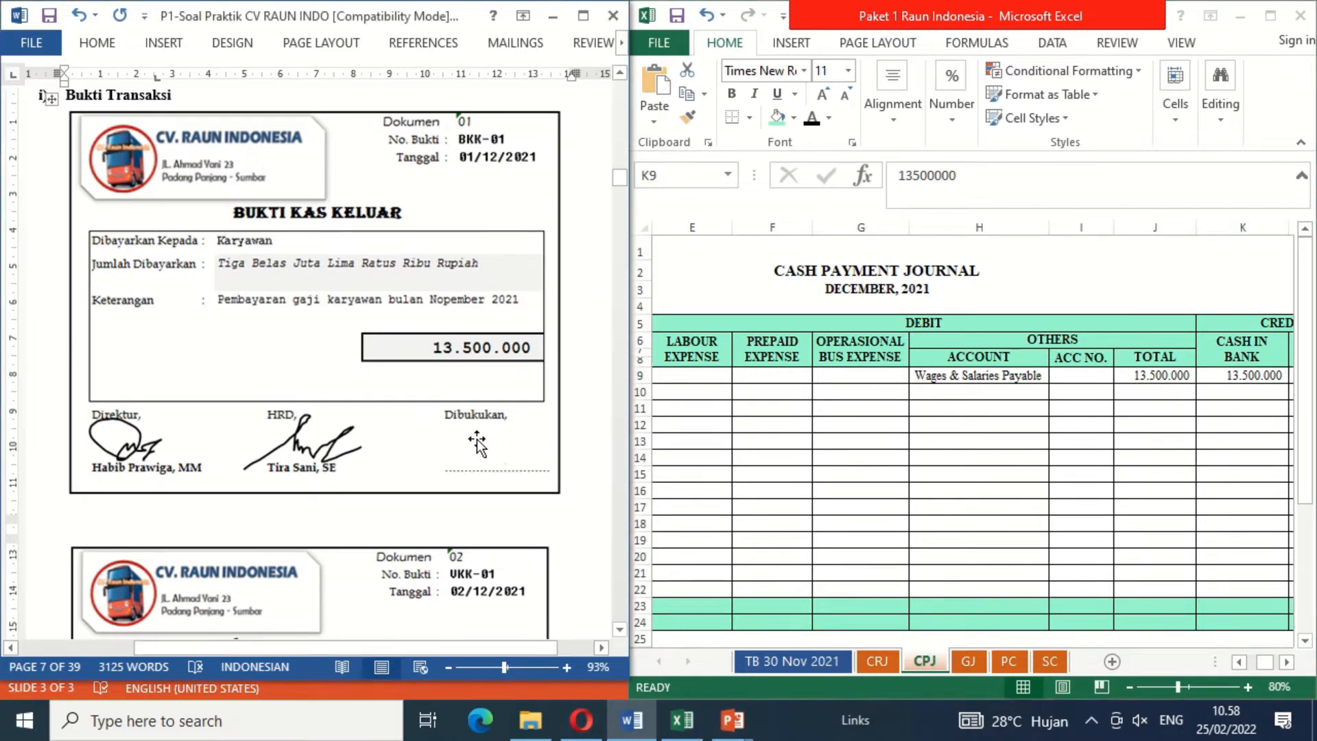
Step: Reveal the signature above the Dibukukan line of cash payment document BKK-01 to mark it as booked
key(alt+Tab)
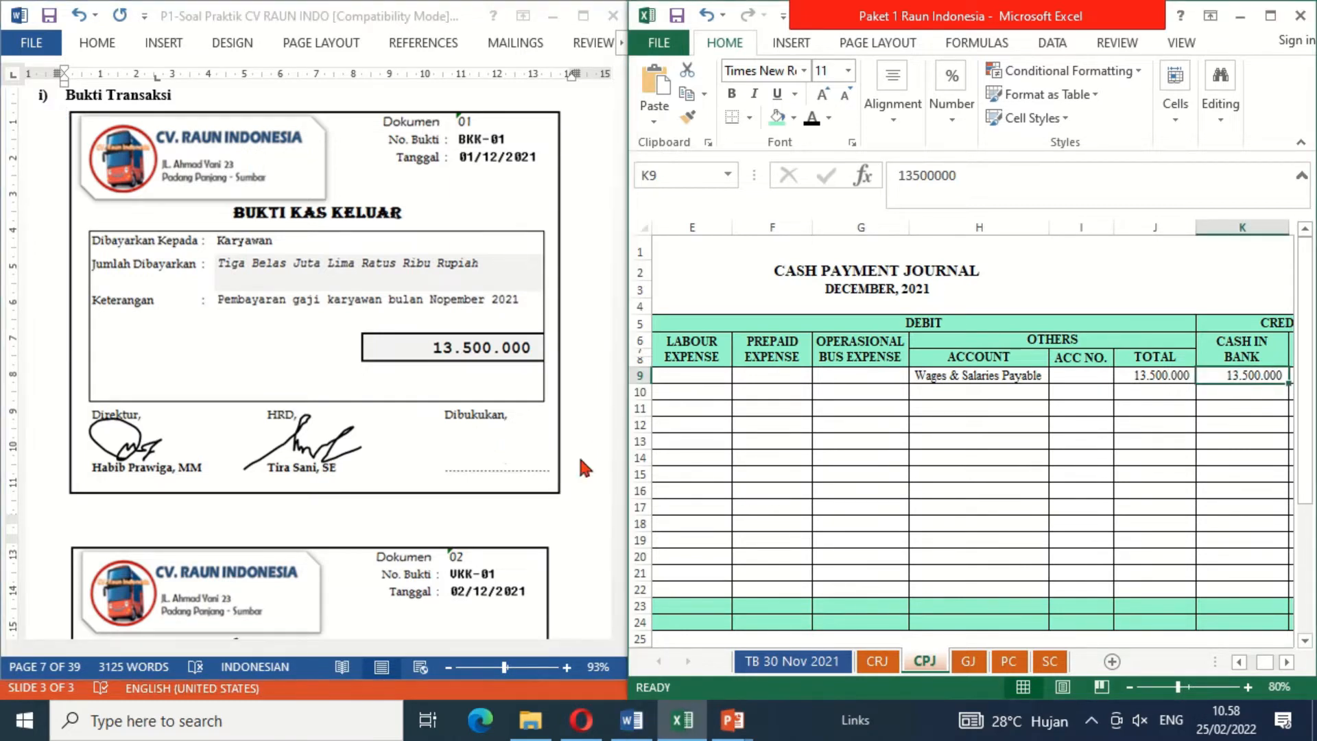
click(504, 444)
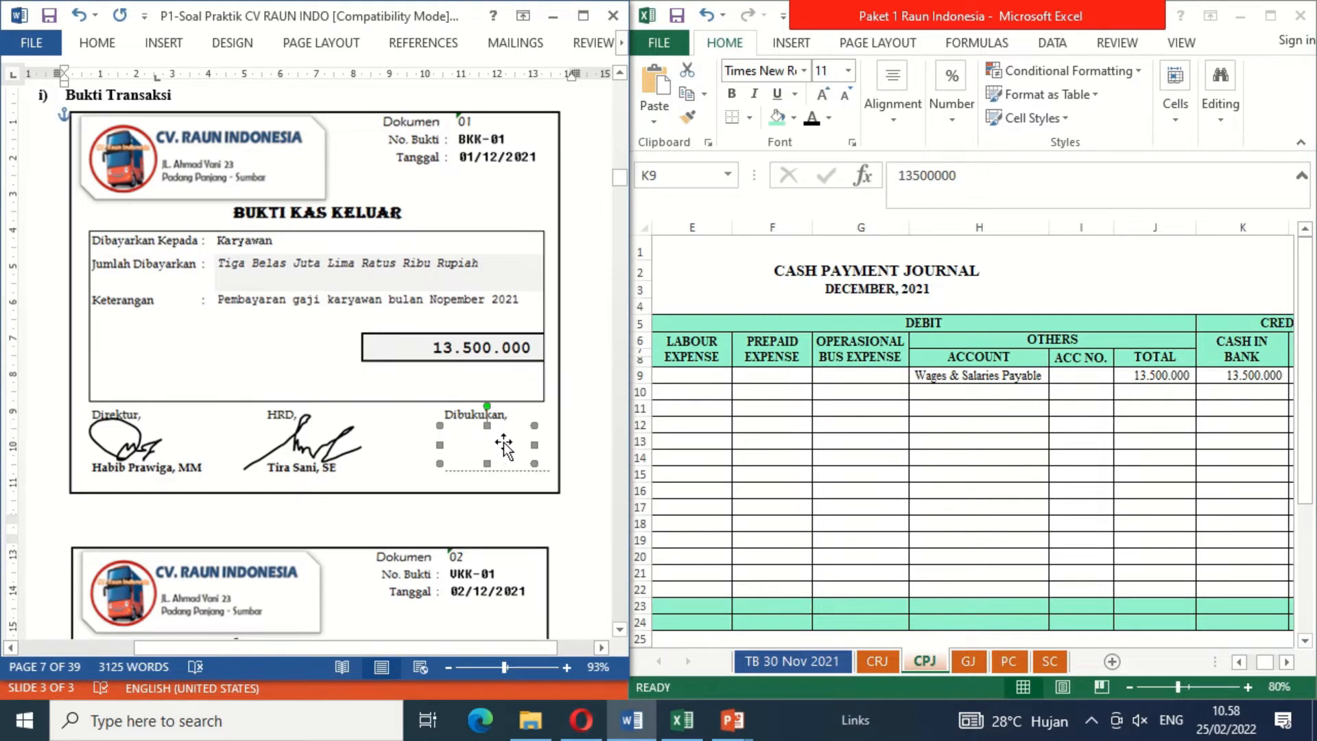
key(ctrl+v)
click(588, 503)
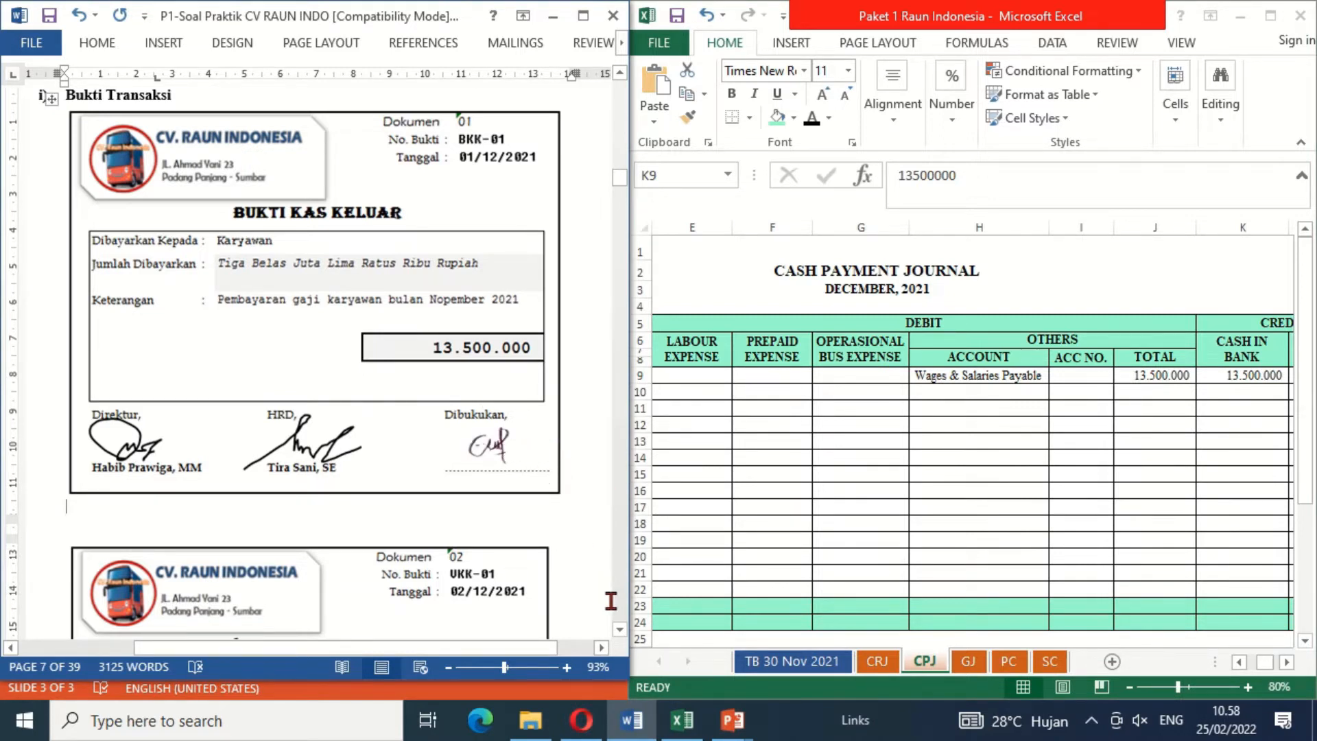
Step: Find document 02 and reveal date Des 2 in black font in row 7 of the PC petty cash sheet
scroll(621, 638, down, 5)
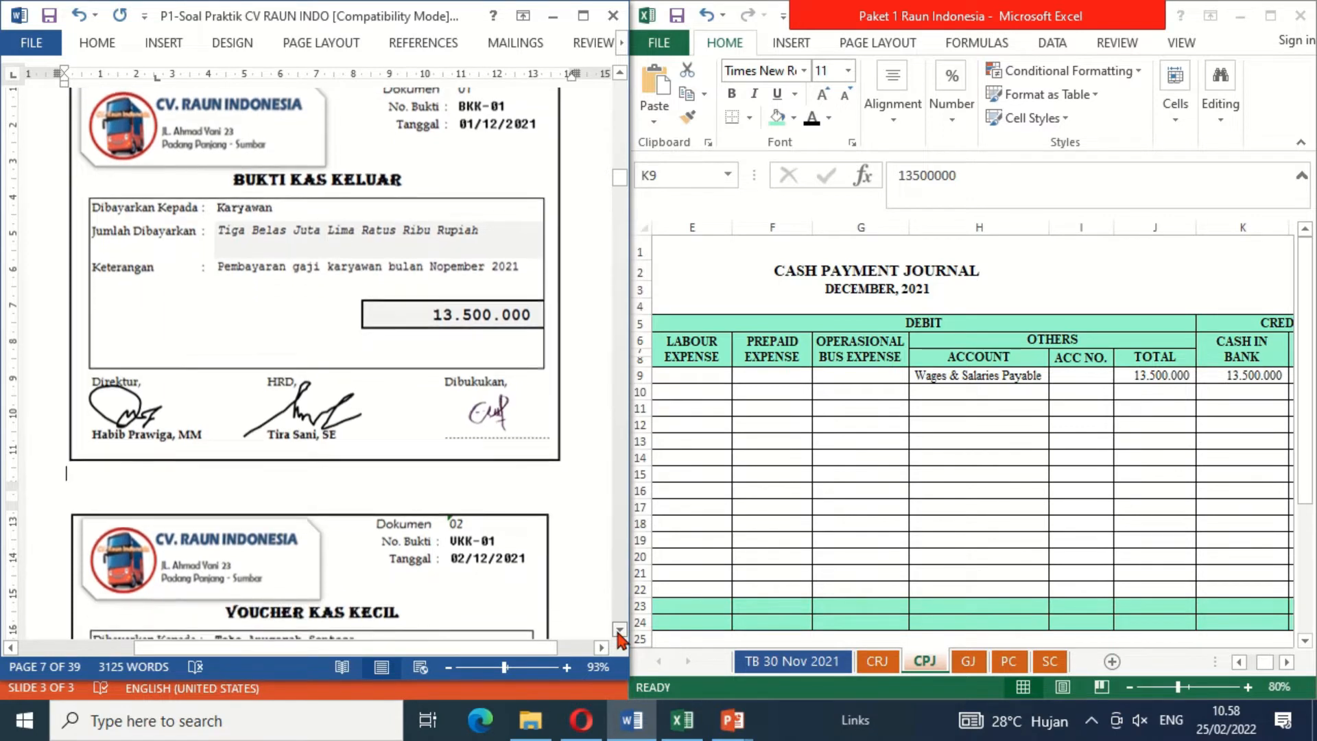
scroll(620, 635, down, 2)
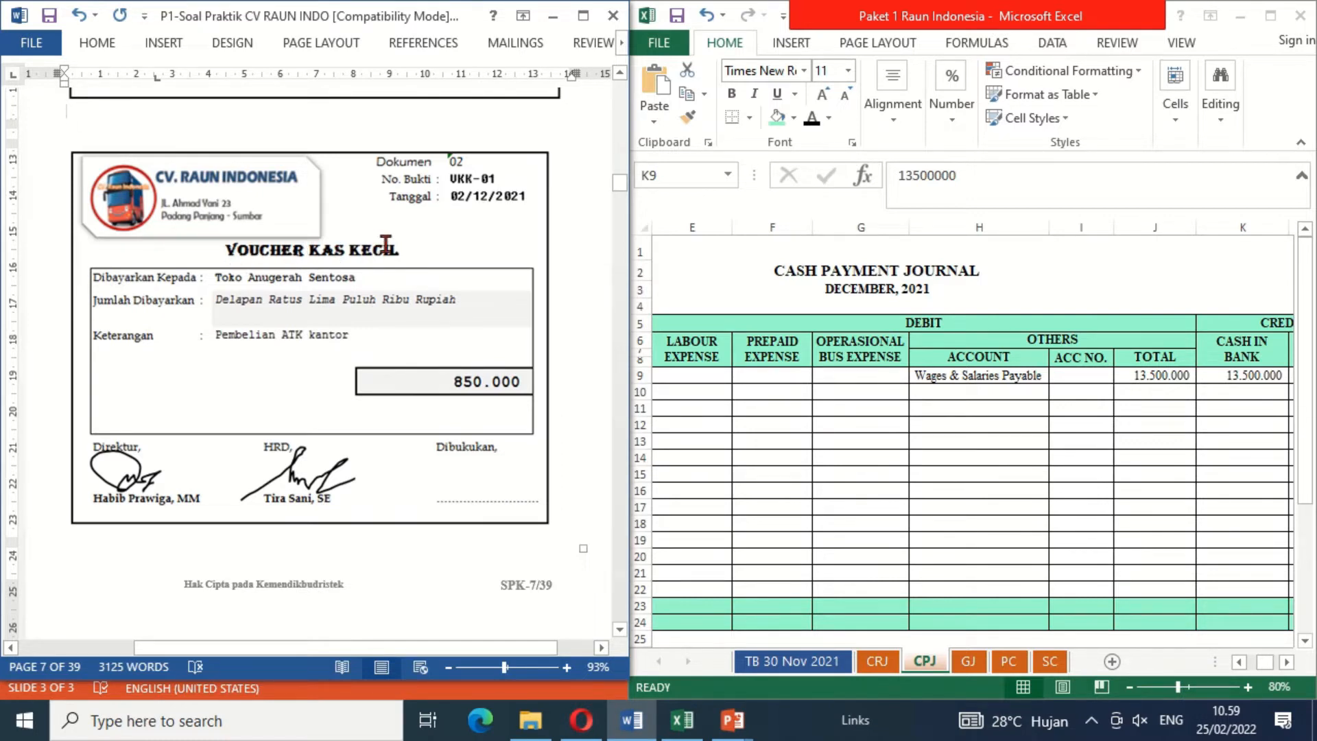
click(1009, 661)
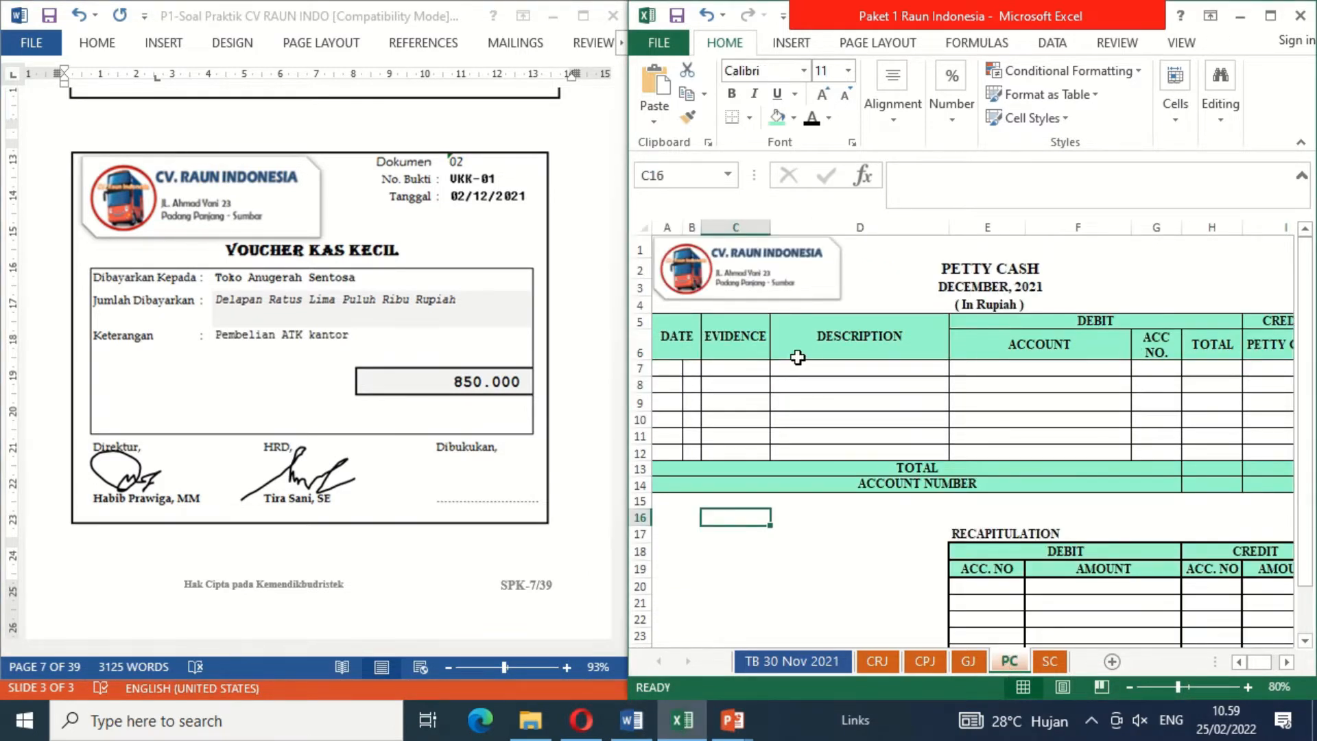
click(678, 369)
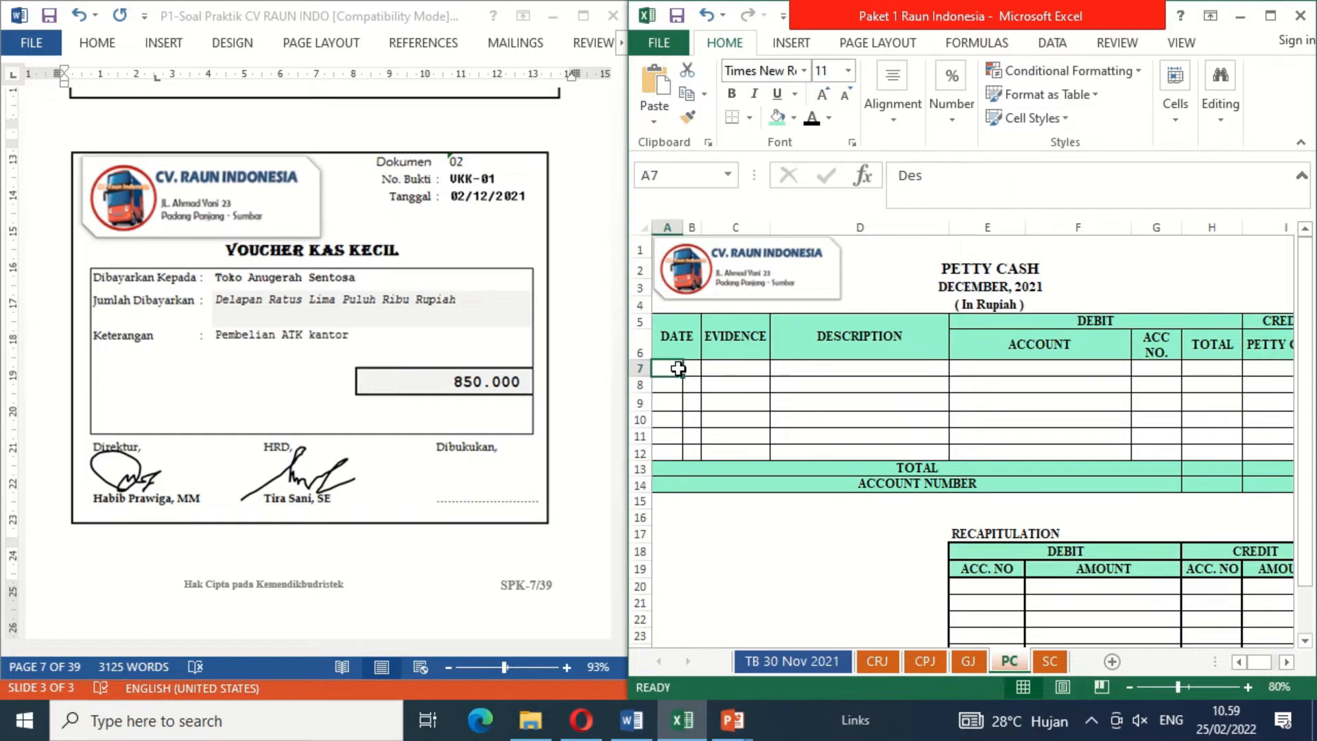
click(814, 126)
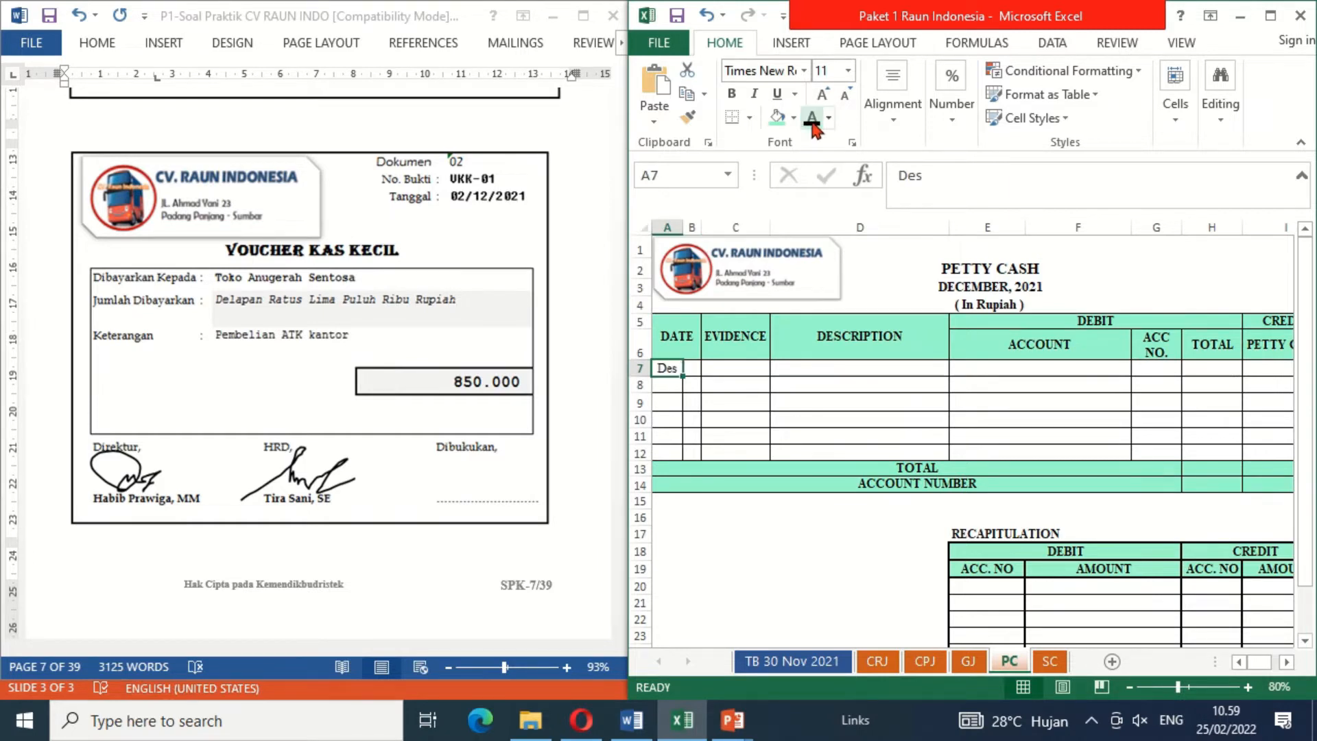
key(Right)
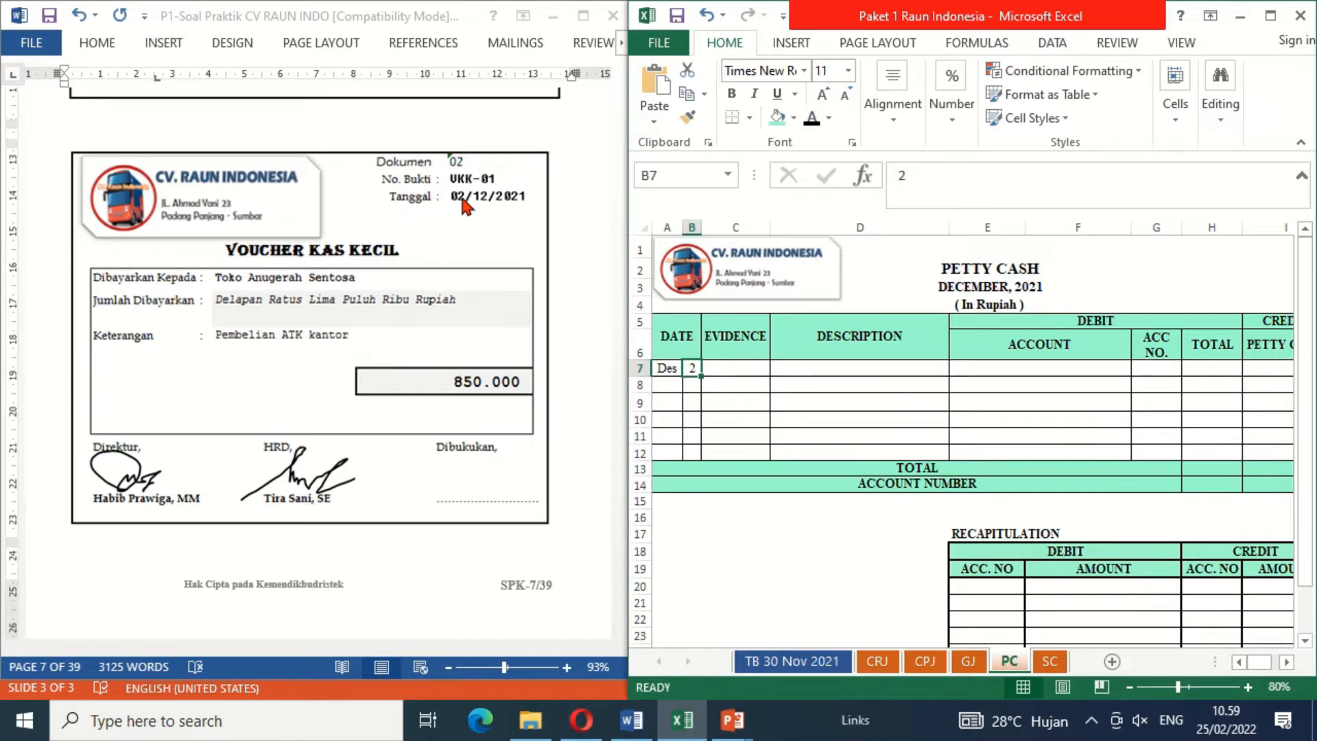
Step: Reveal evidence VKK-01, description Purchases Office Supplies and debit account Office Supplies in black font in petty cash row 7
key(Right)
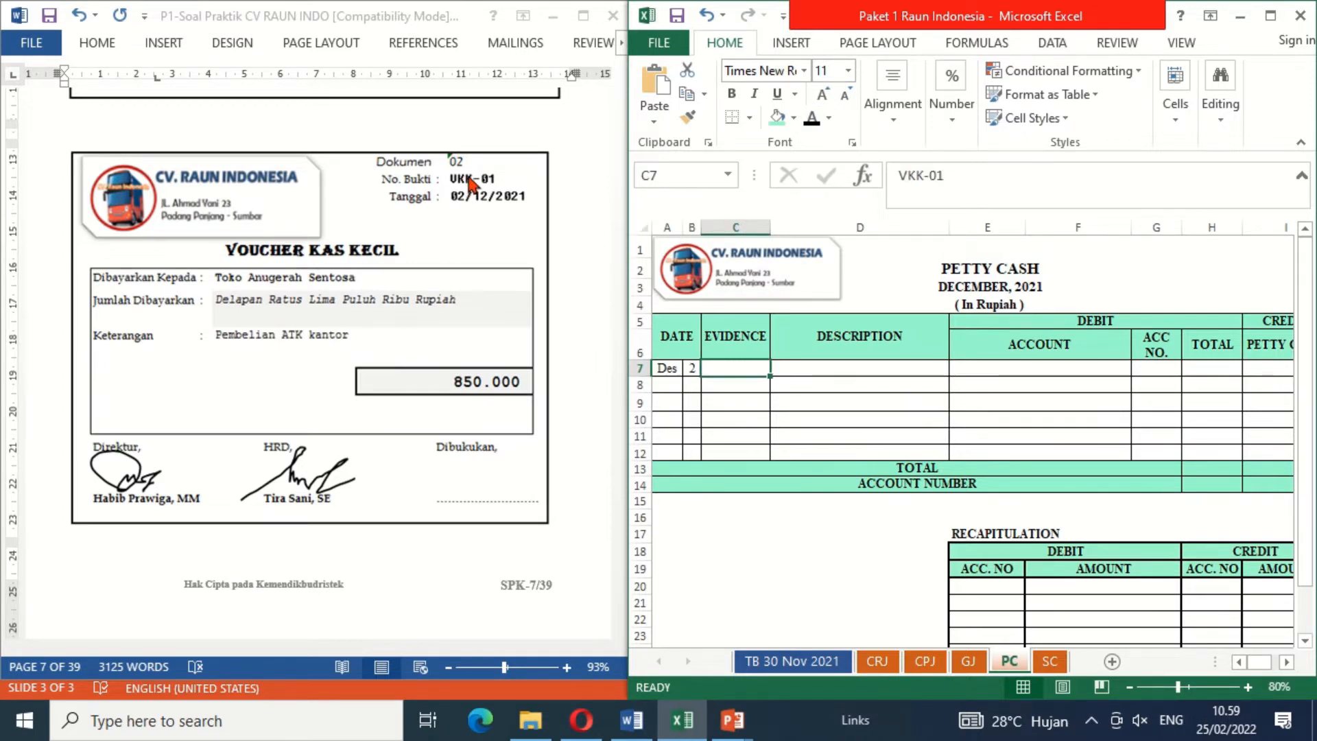
click(812, 119)
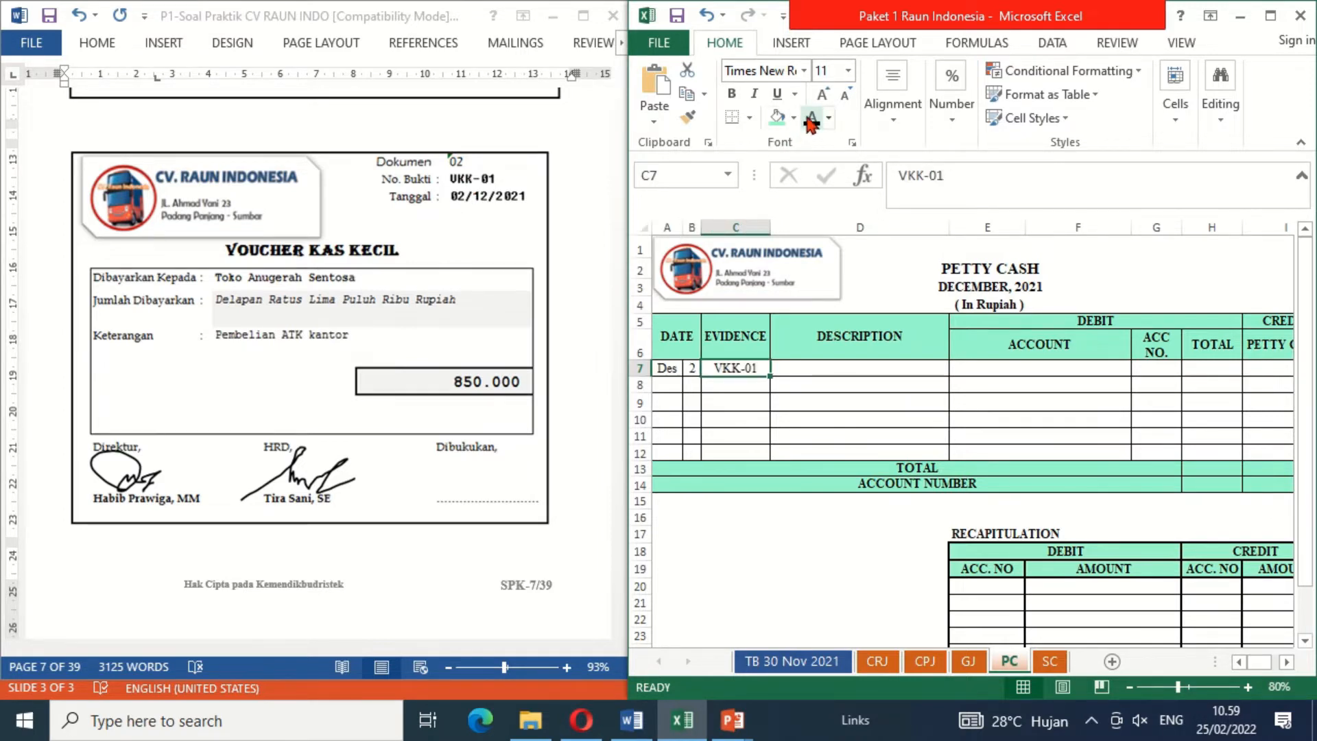
key(Right)
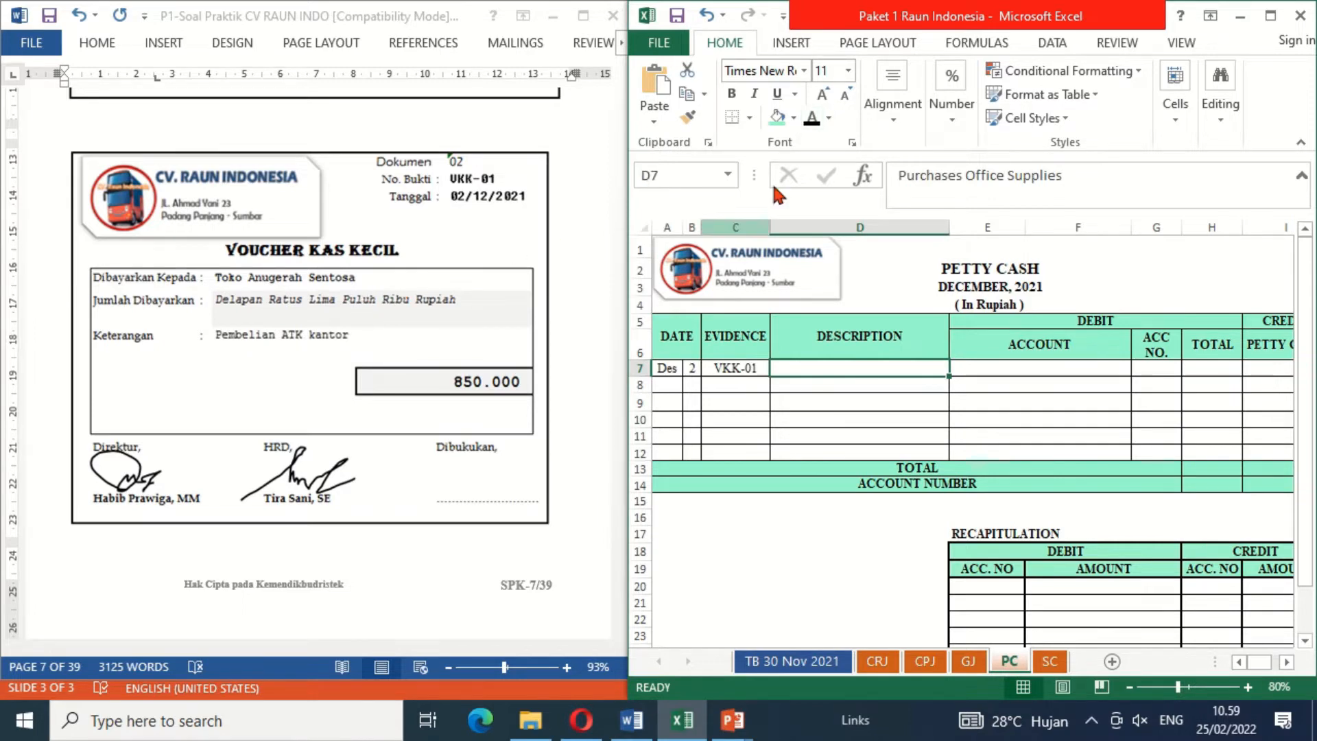
click(812, 119)
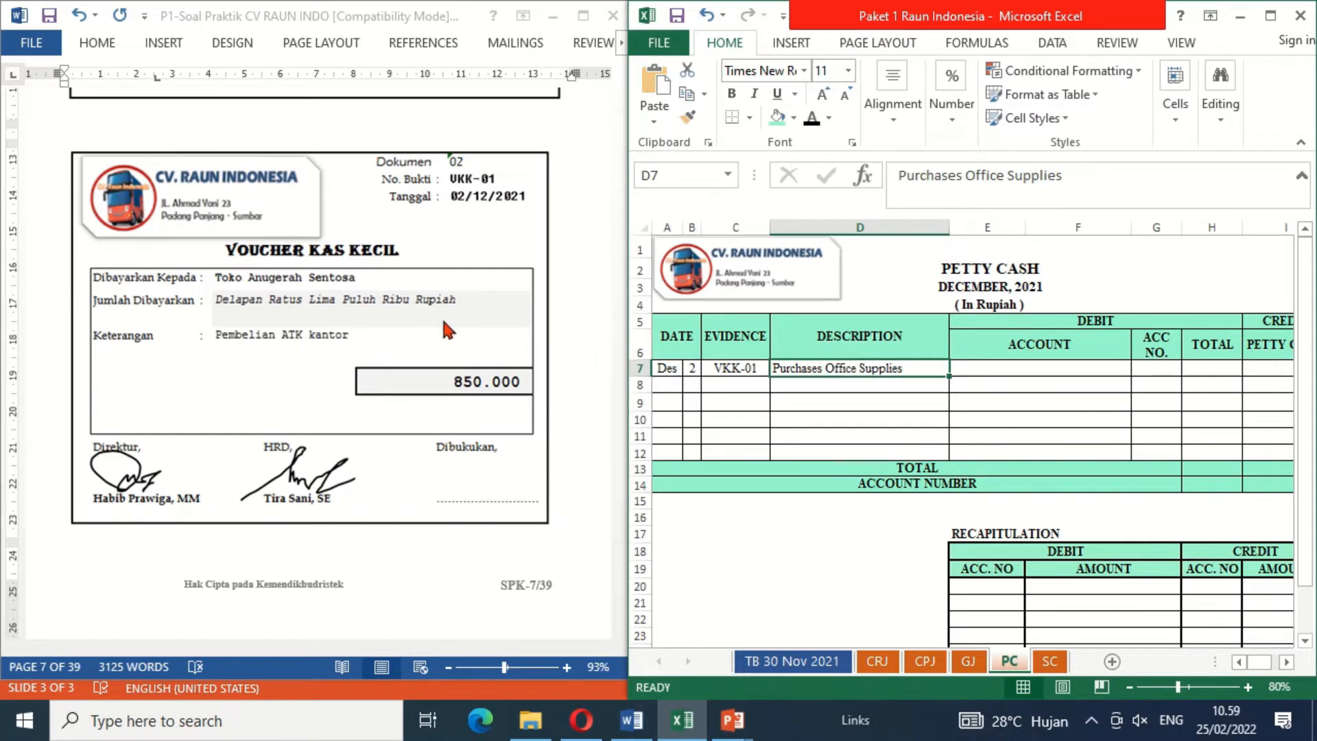
click(985, 367)
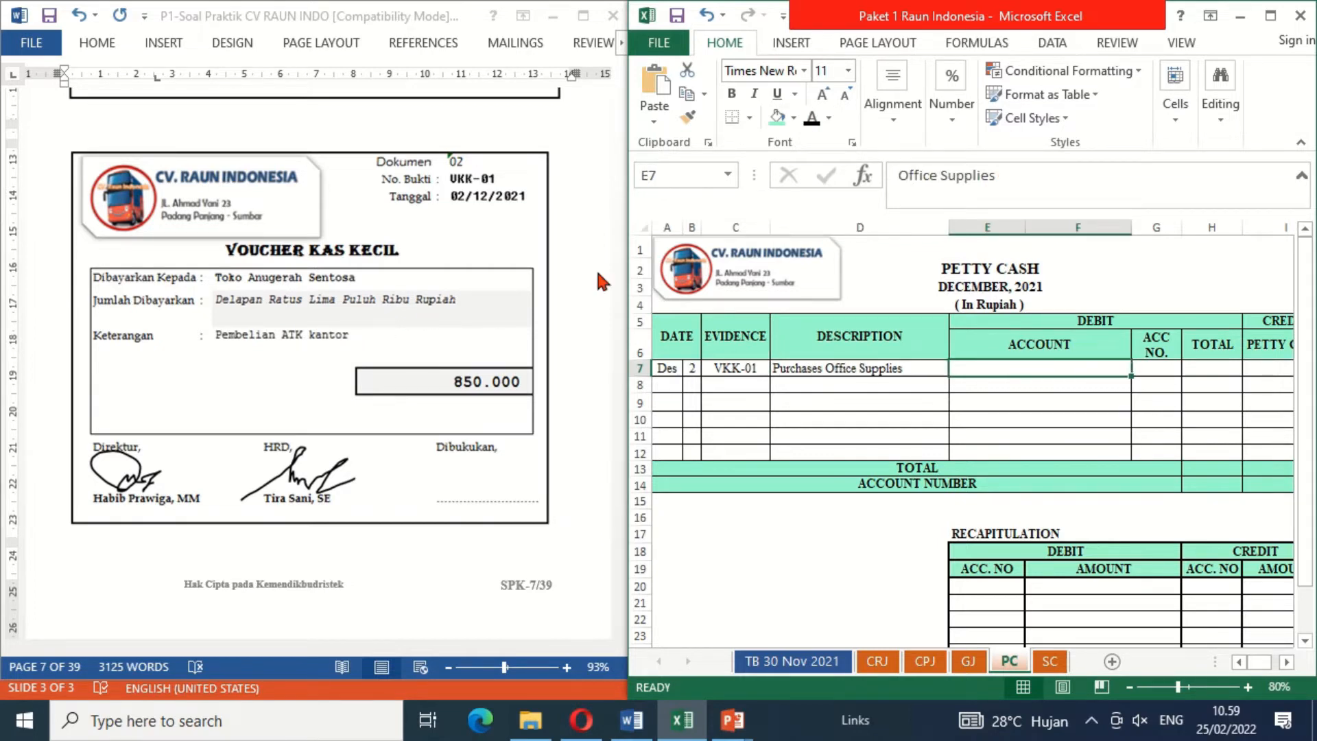
click(812, 123)
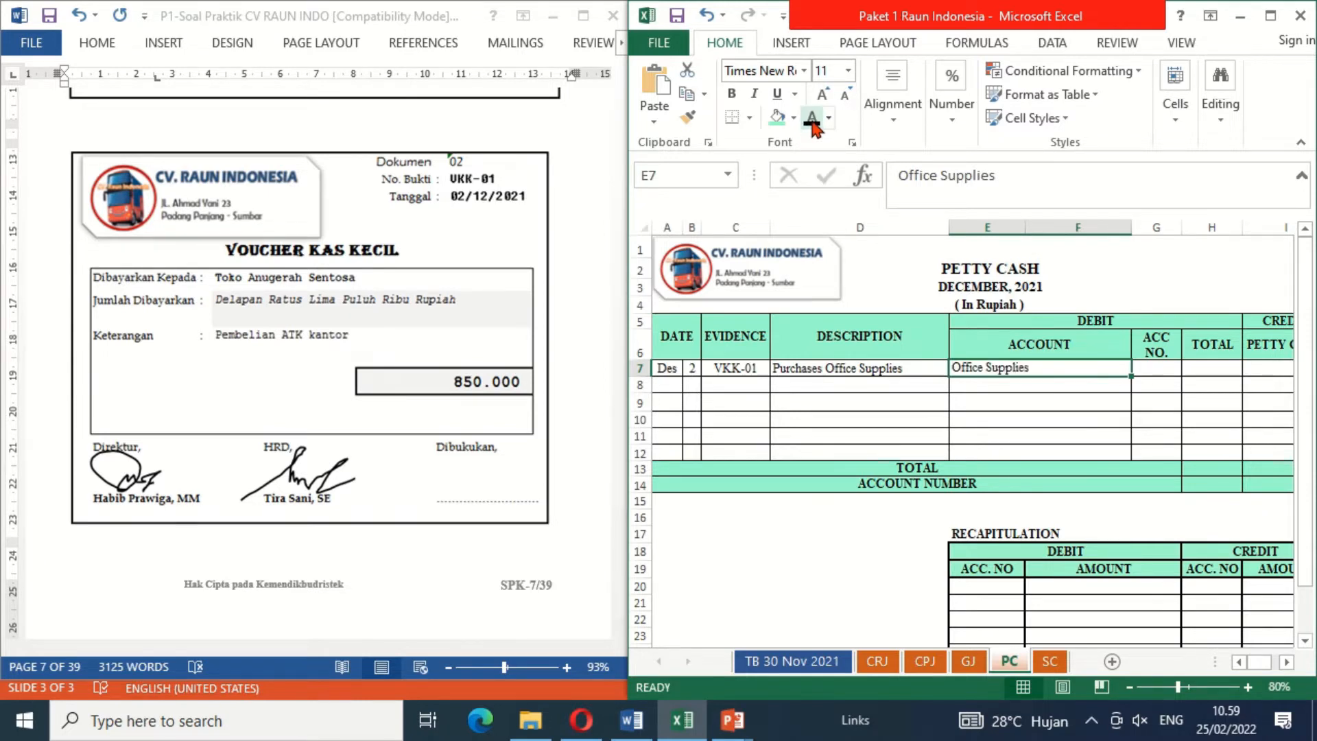
Step: Reveal the 850.000 amounts in black font under debit Total and credit Petty Cash in petty cash row 7
key(Right)
key(Right)
key(Right)
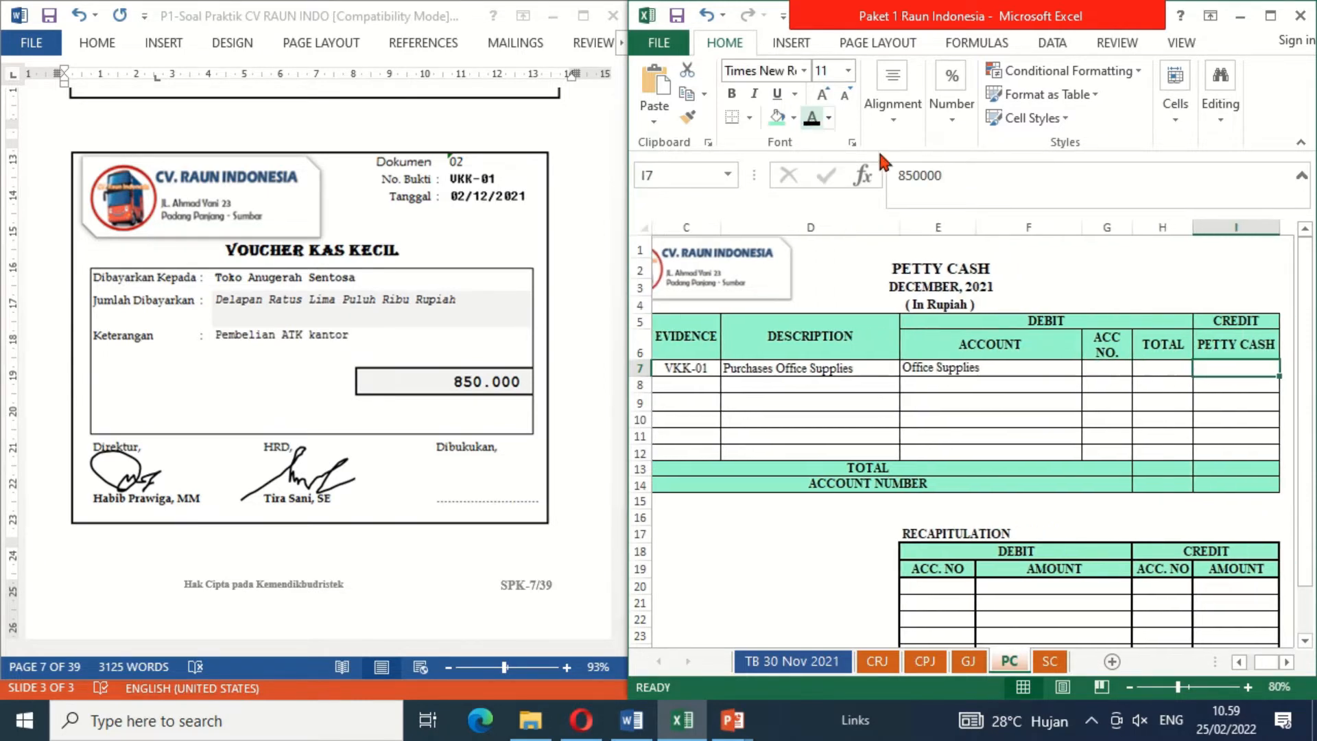
click(1158, 371)
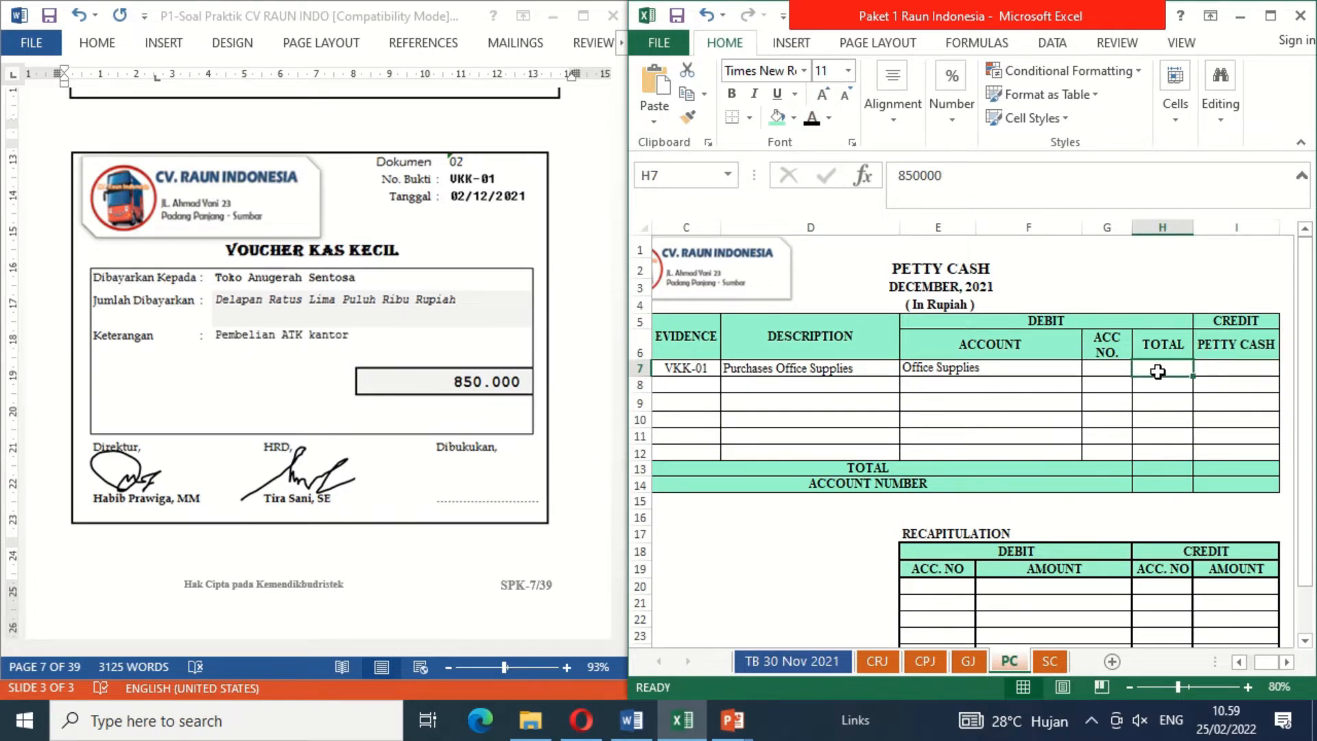
click(811, 117)
key(Right)
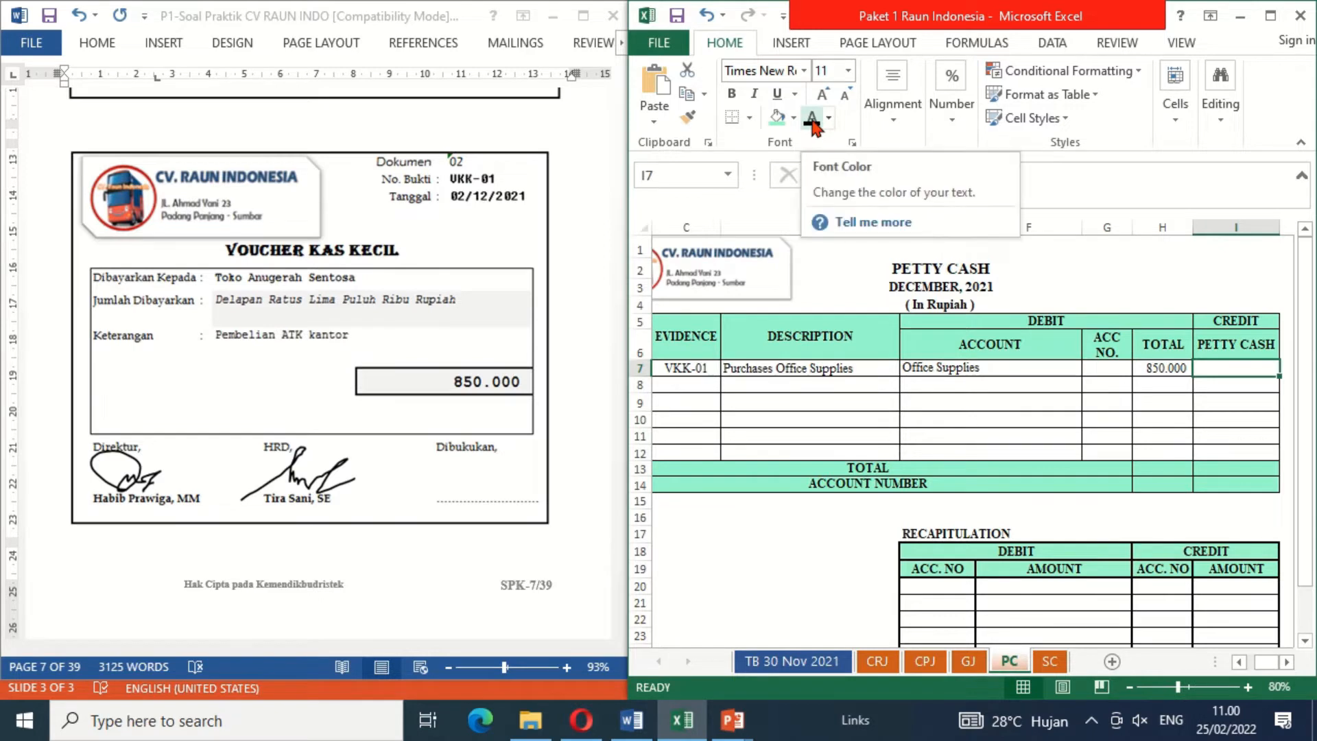
text(850000)
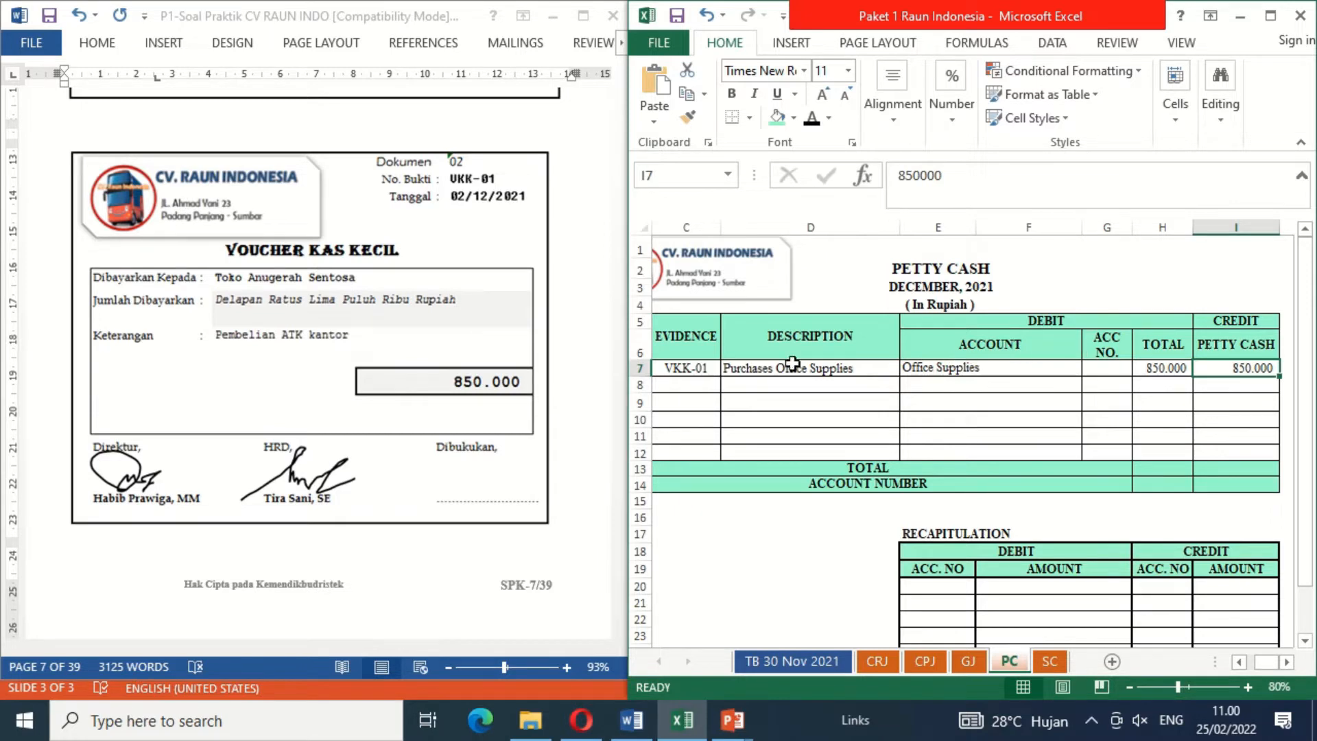
Step: Reveal the signature above the Dibukukan line of petty cash voucher VKK-01 to mark it as booked
click(484, 479)
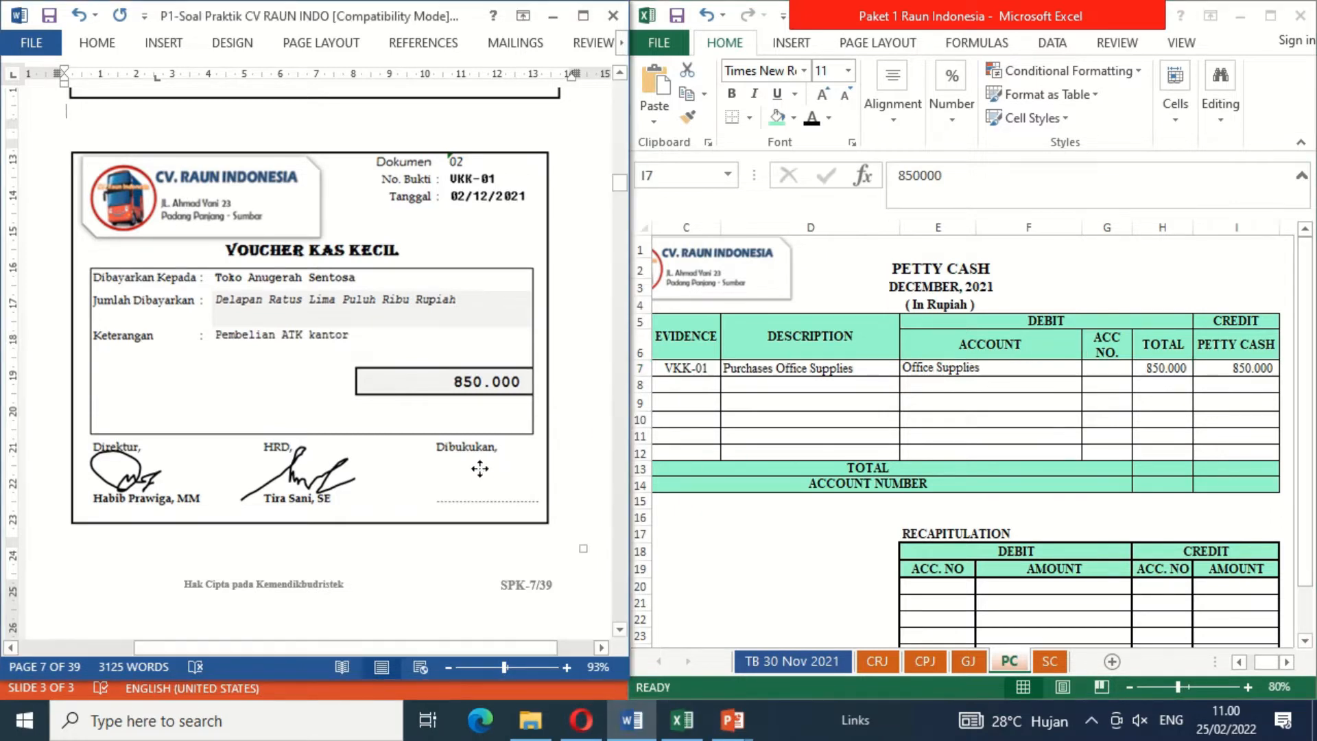
click(908, 465)
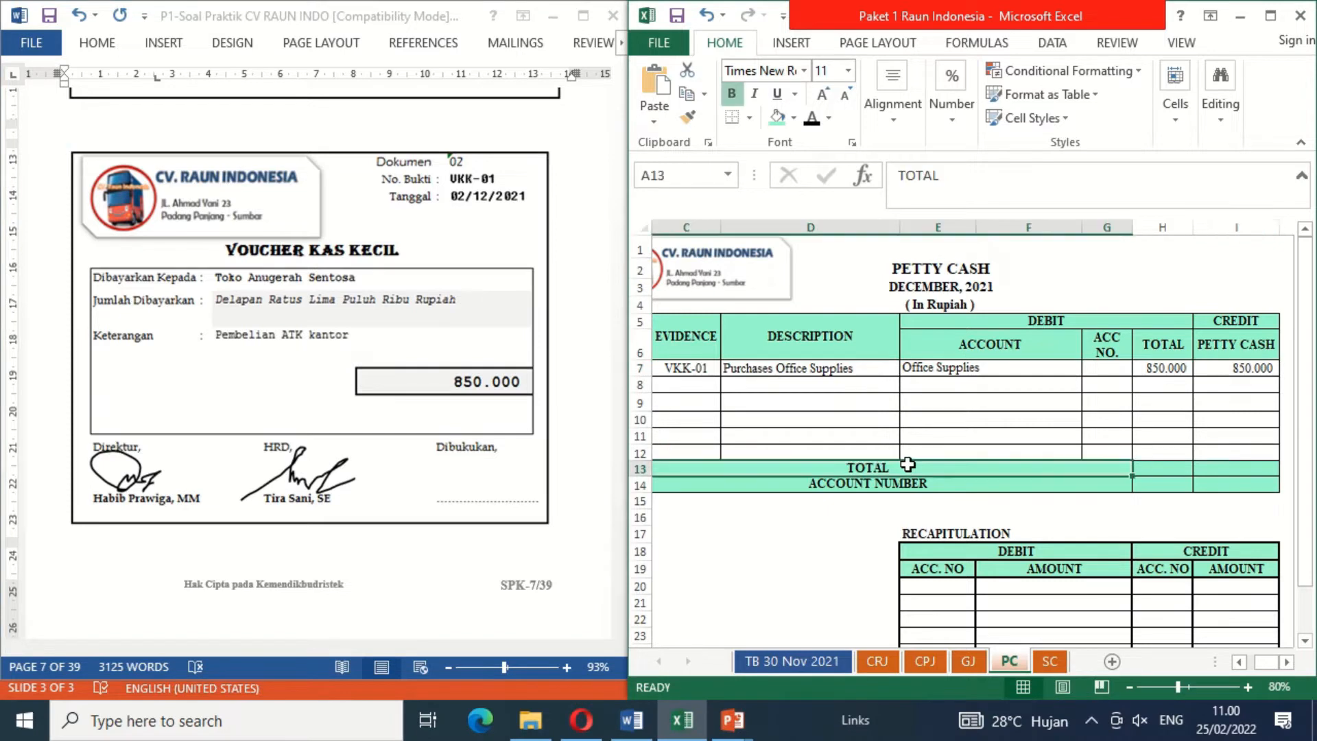
click(487, 479)
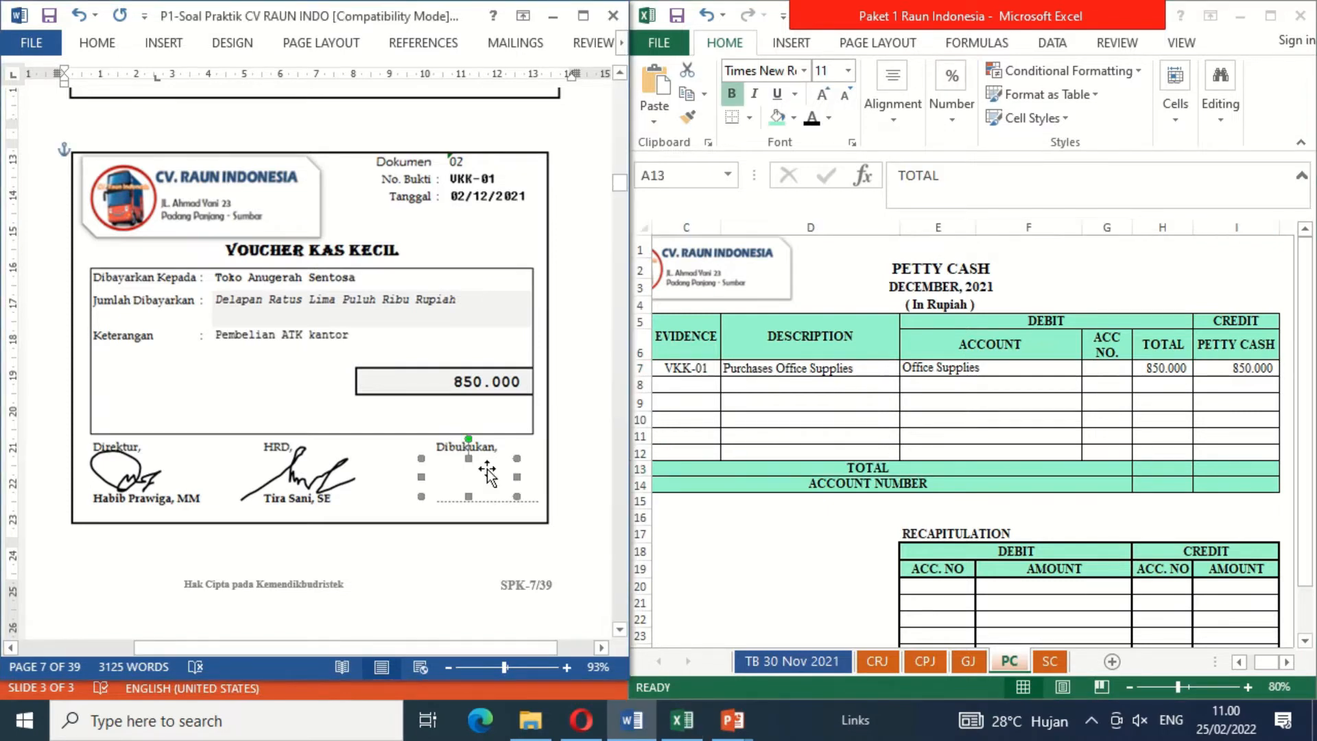
key(Delete)
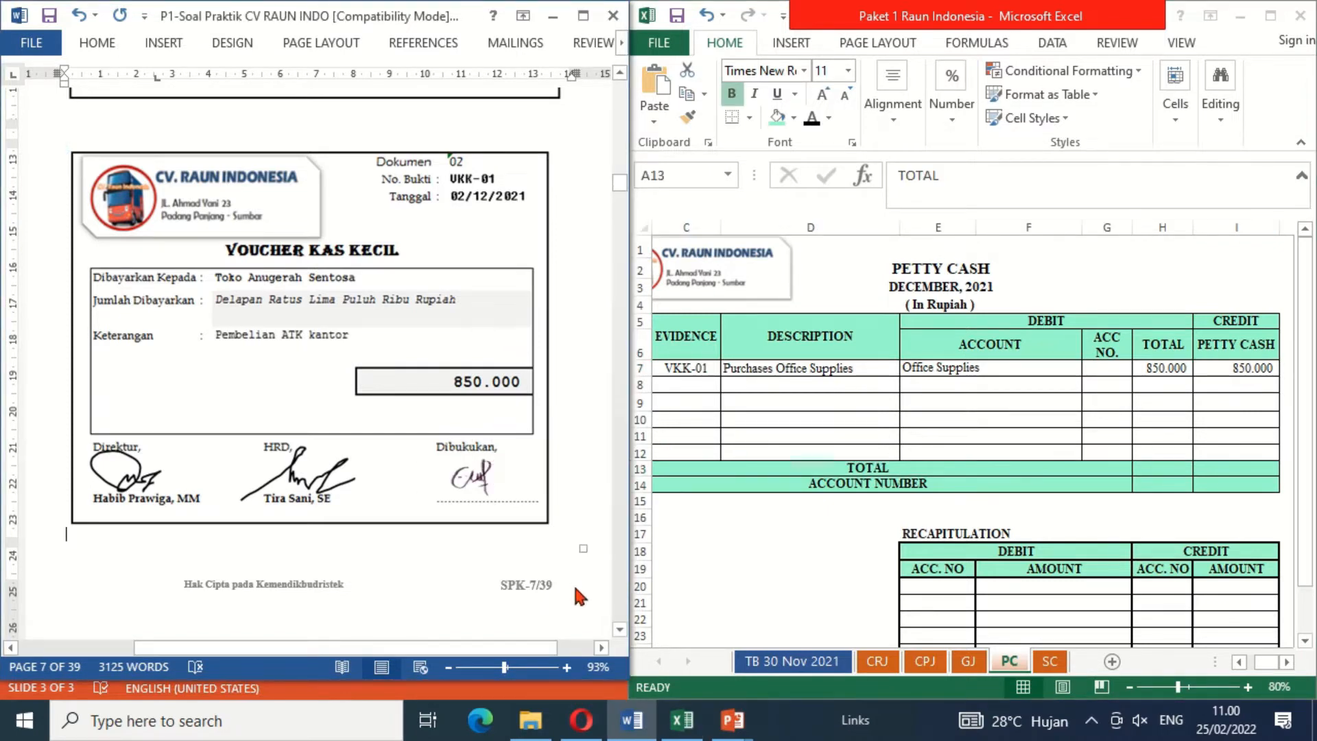
Step: Find document 03 and reveal day 3 in black font in row 10 of the CPJ cash payment journal
click(621, 629)
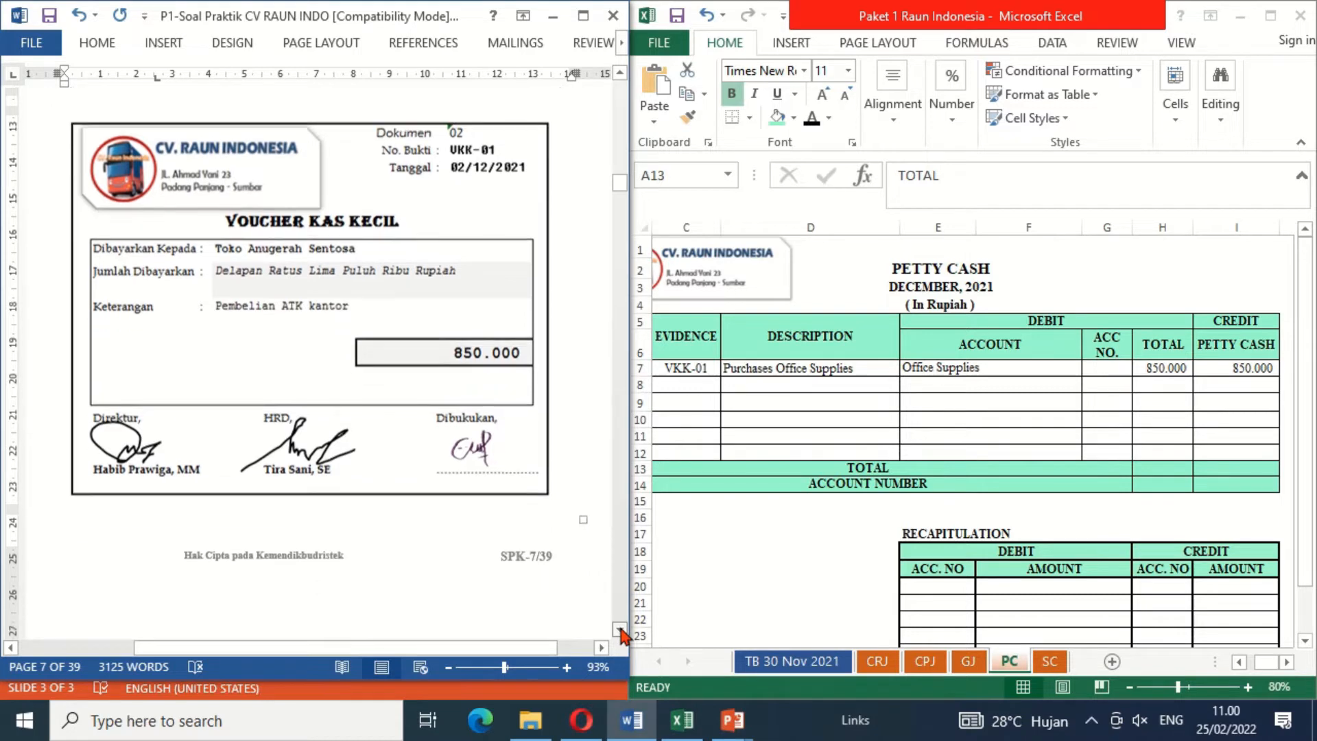
scroll(621, 631, down, 10)
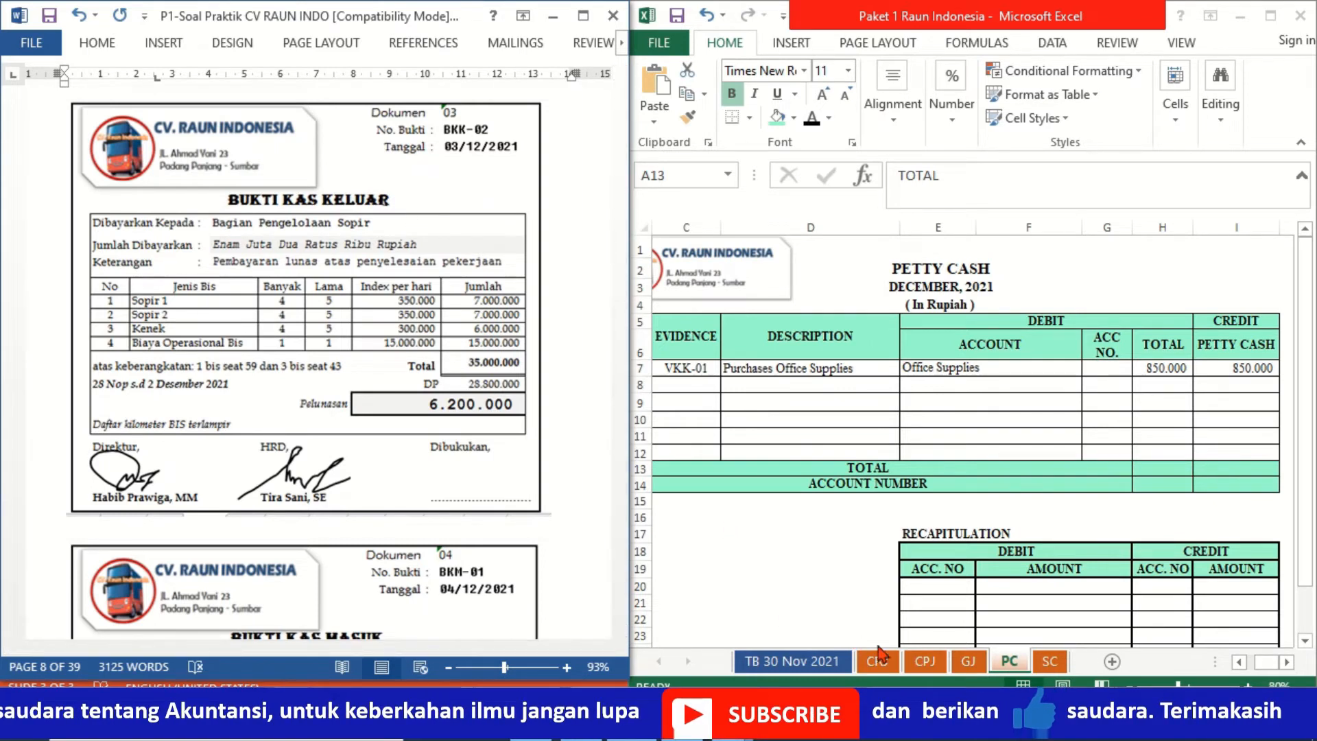
click(926, 662)
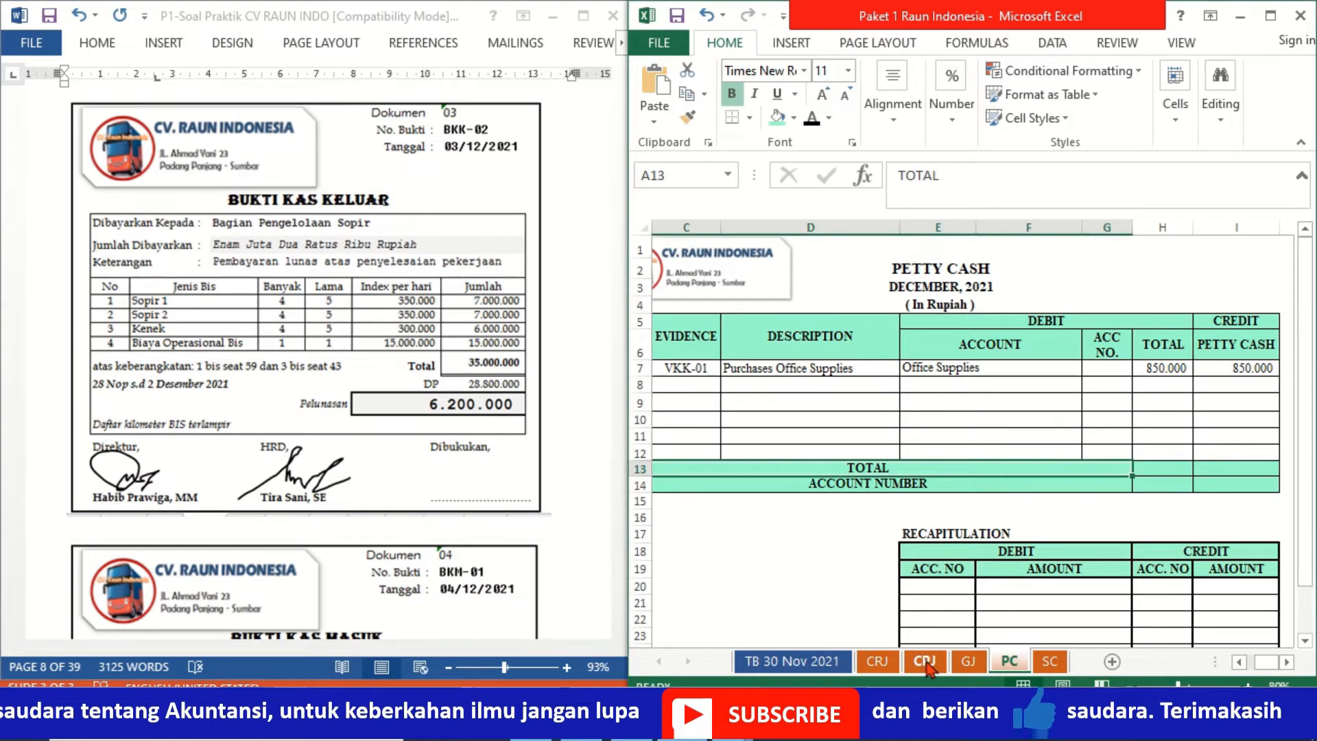
click(670, 405)
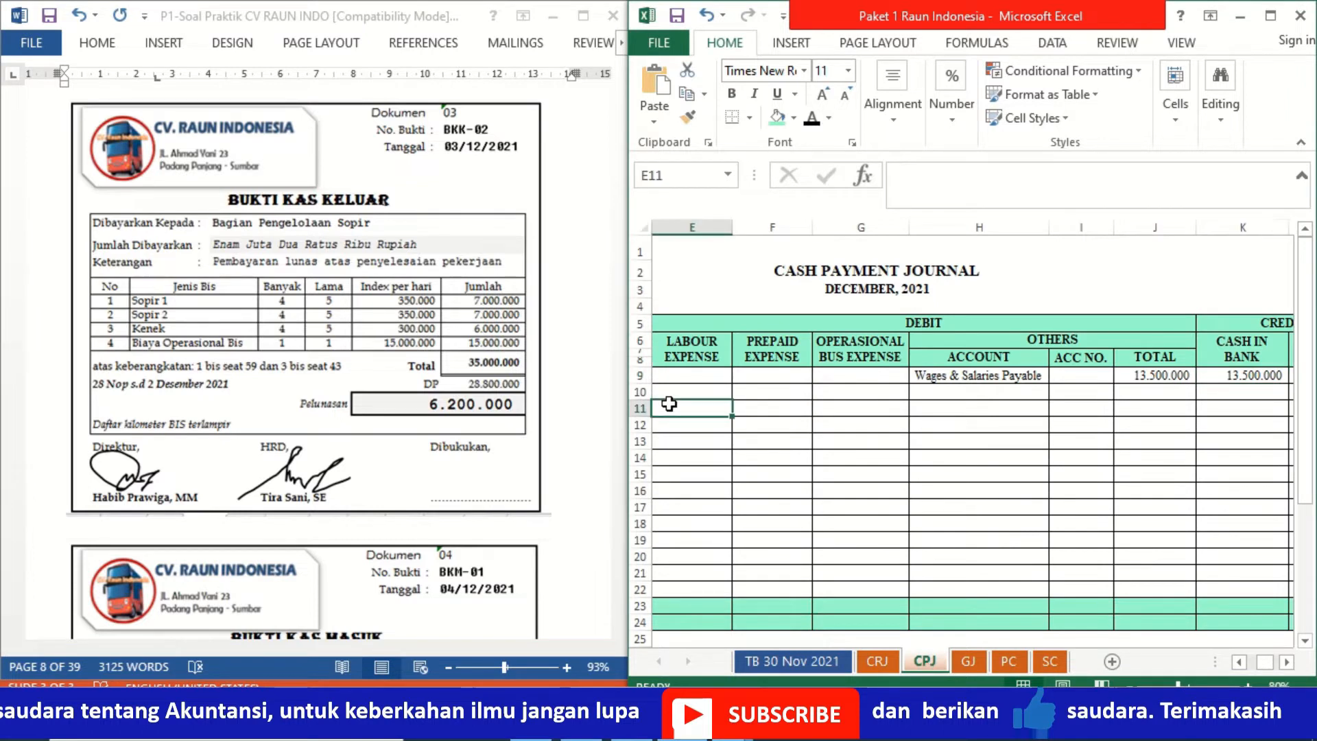
key(Home)
key(Up)
key(Right)
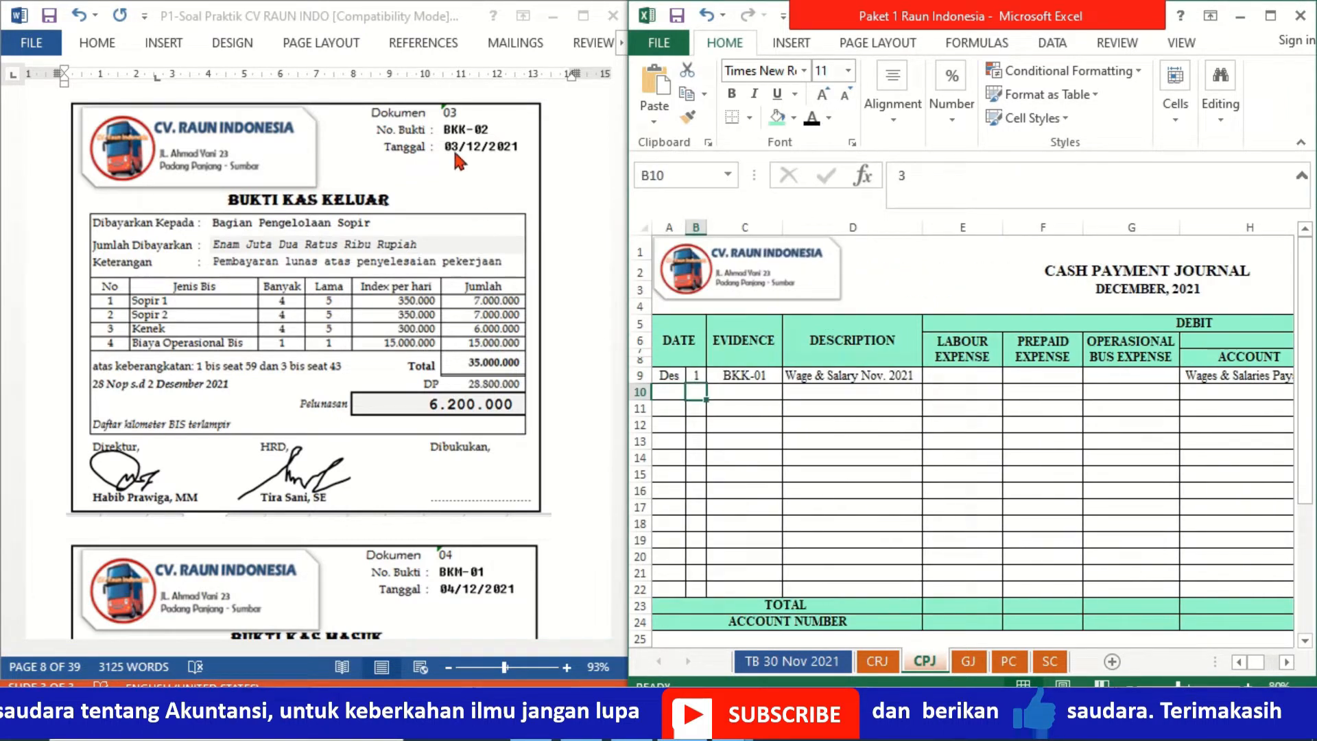
click(817, 118)
Step: Reveal evidence BKK-02 and description Jobs Completion in black font in cash payment journal row 10
key(Right)
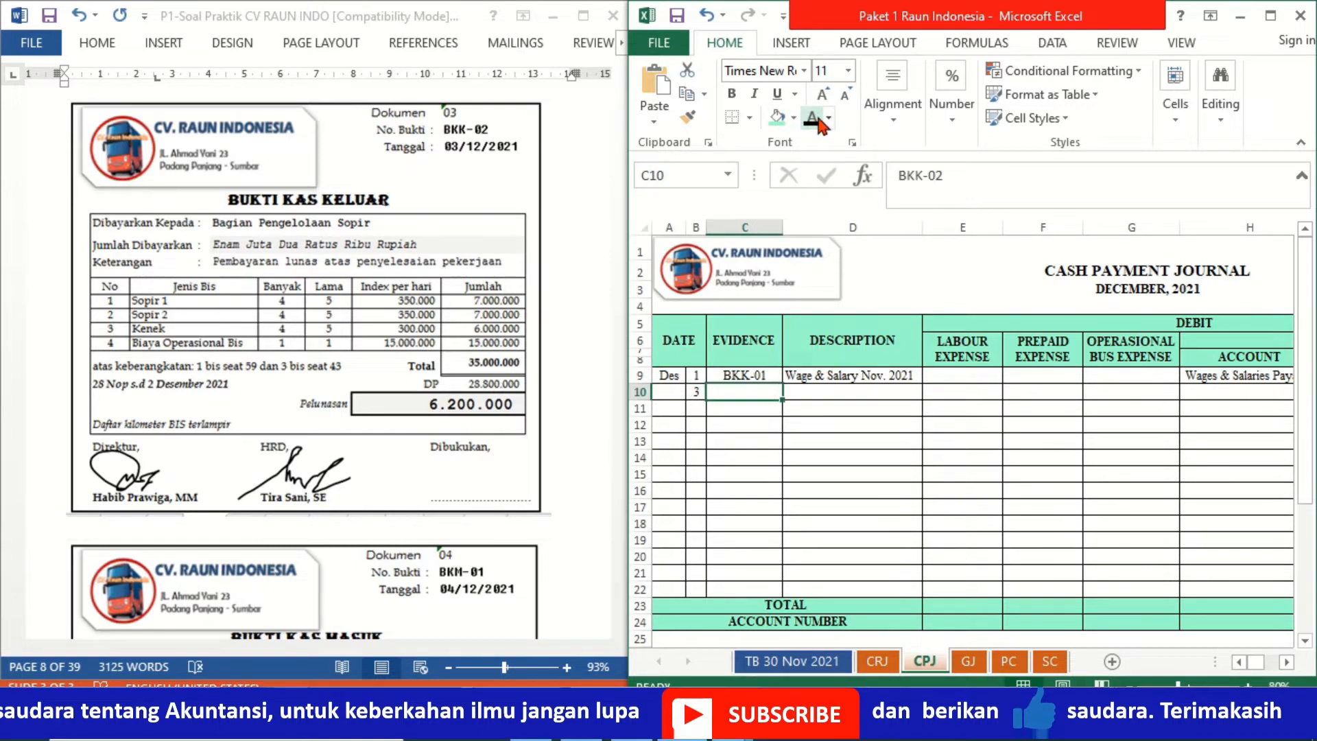
click(818, 119)
key(Right)
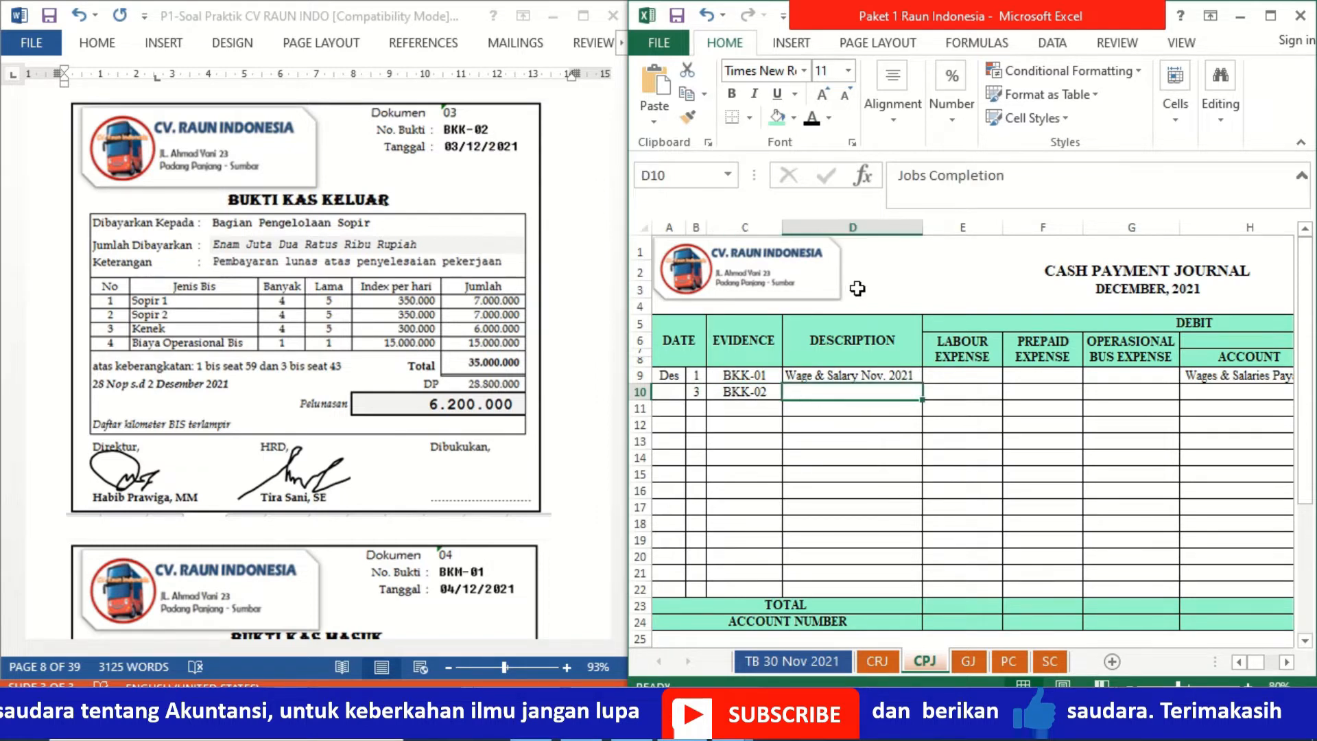
click(814, 124)
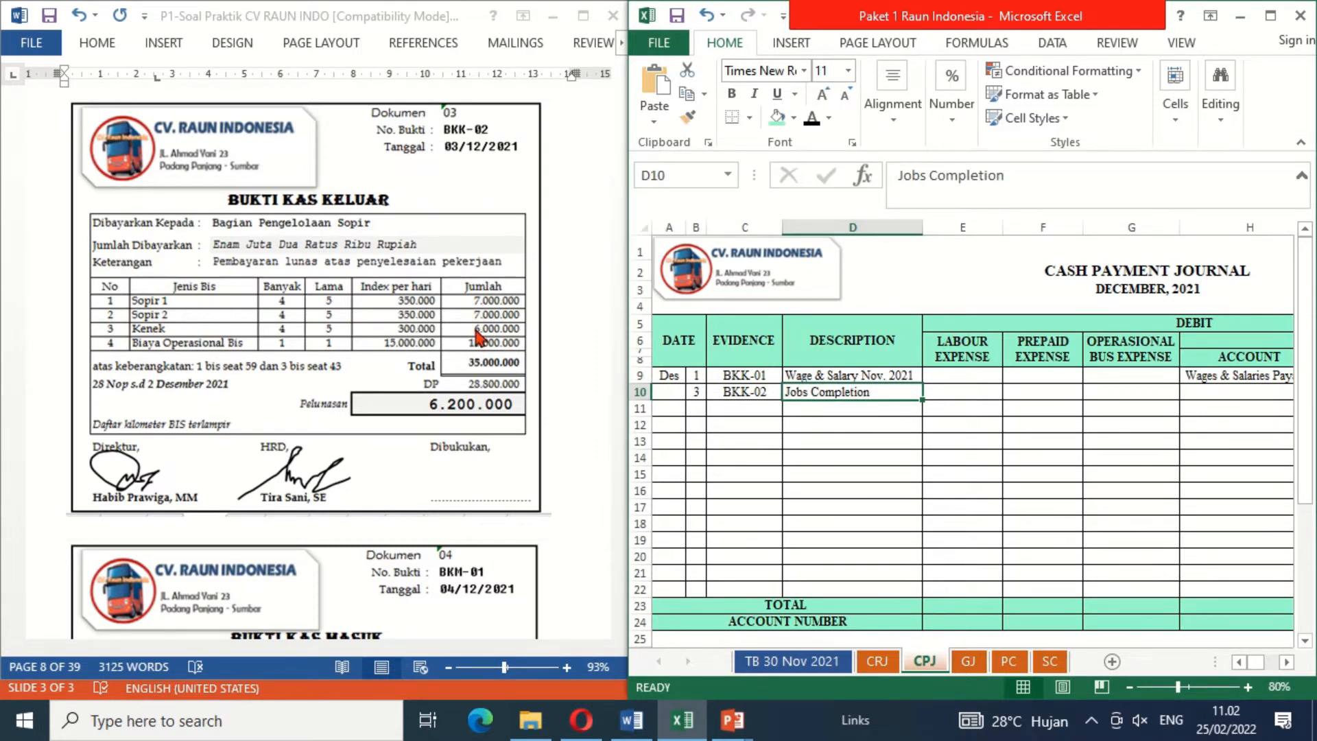
Step: Reveal the debit amounts 20.000.000 under Labour Expense and 15.000.000 under Operasional Bus Expense in black font in cash payment journal row 10
click(949, 393)
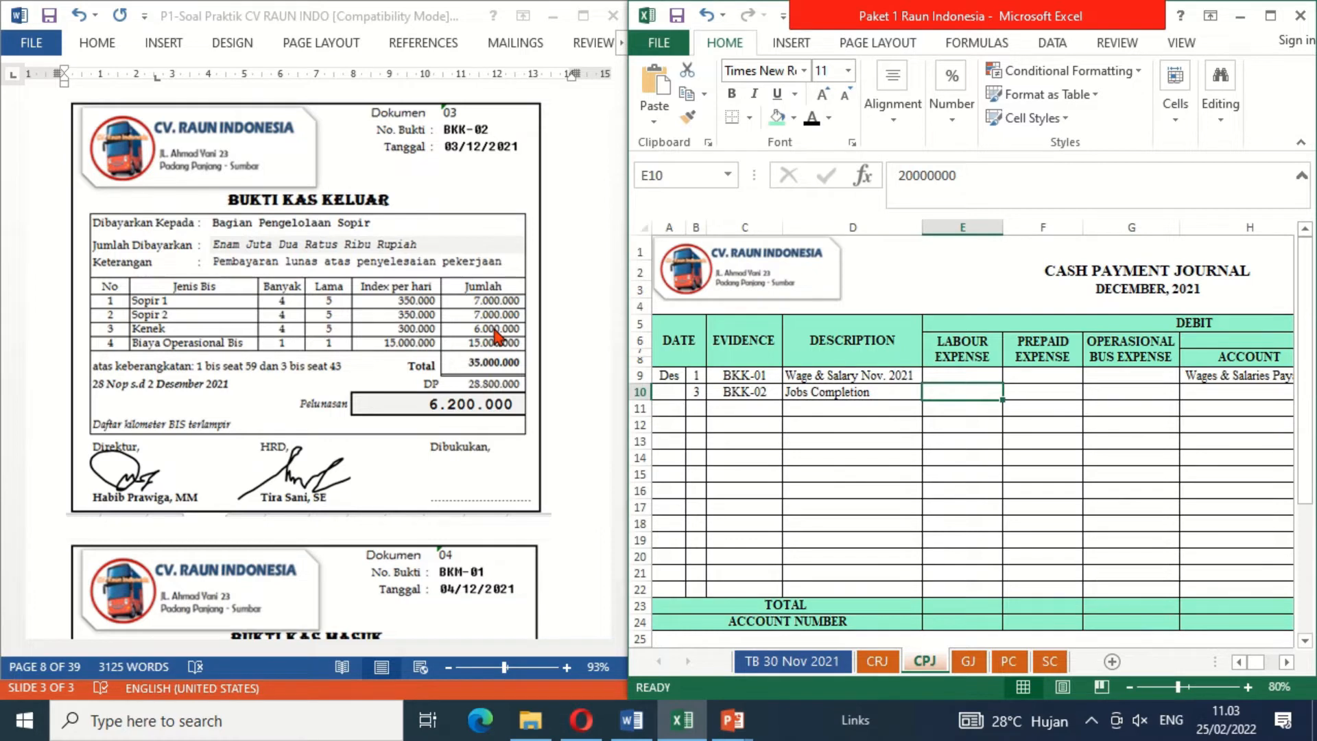
click(811, 120)
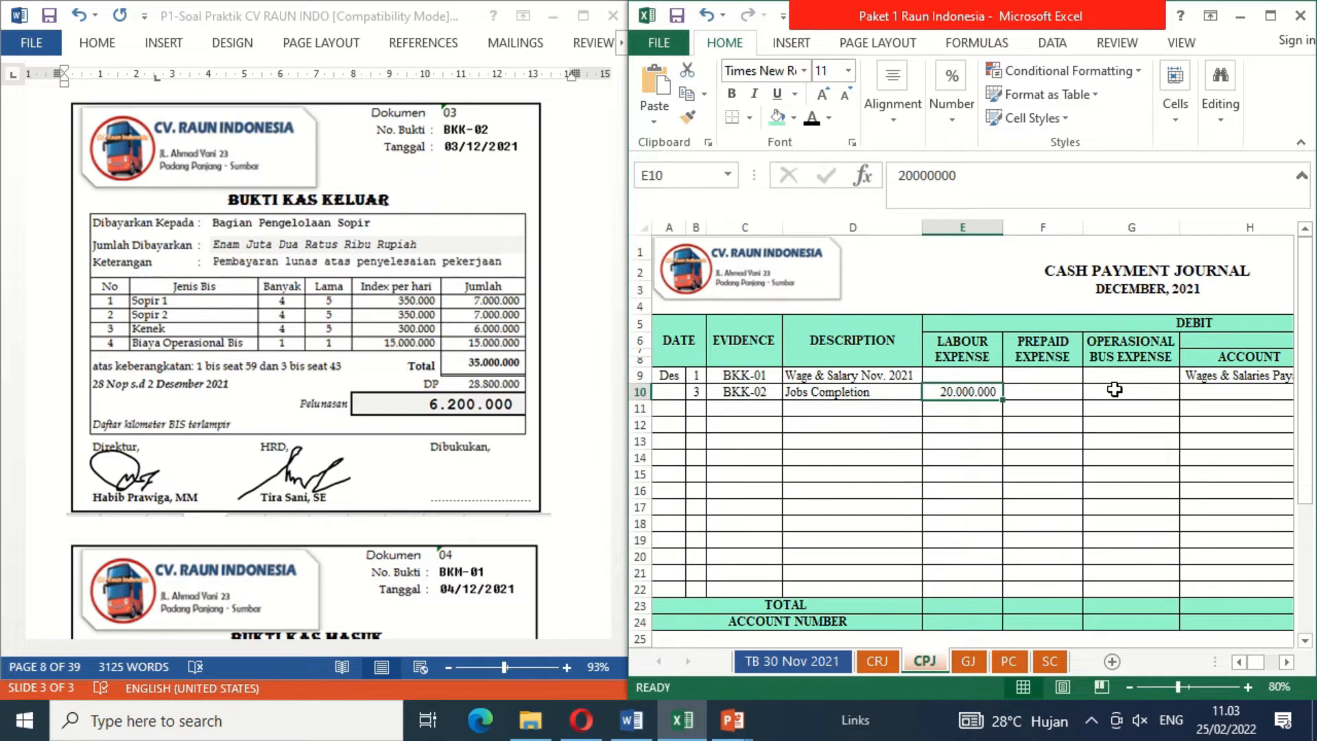
click(1115, 389)
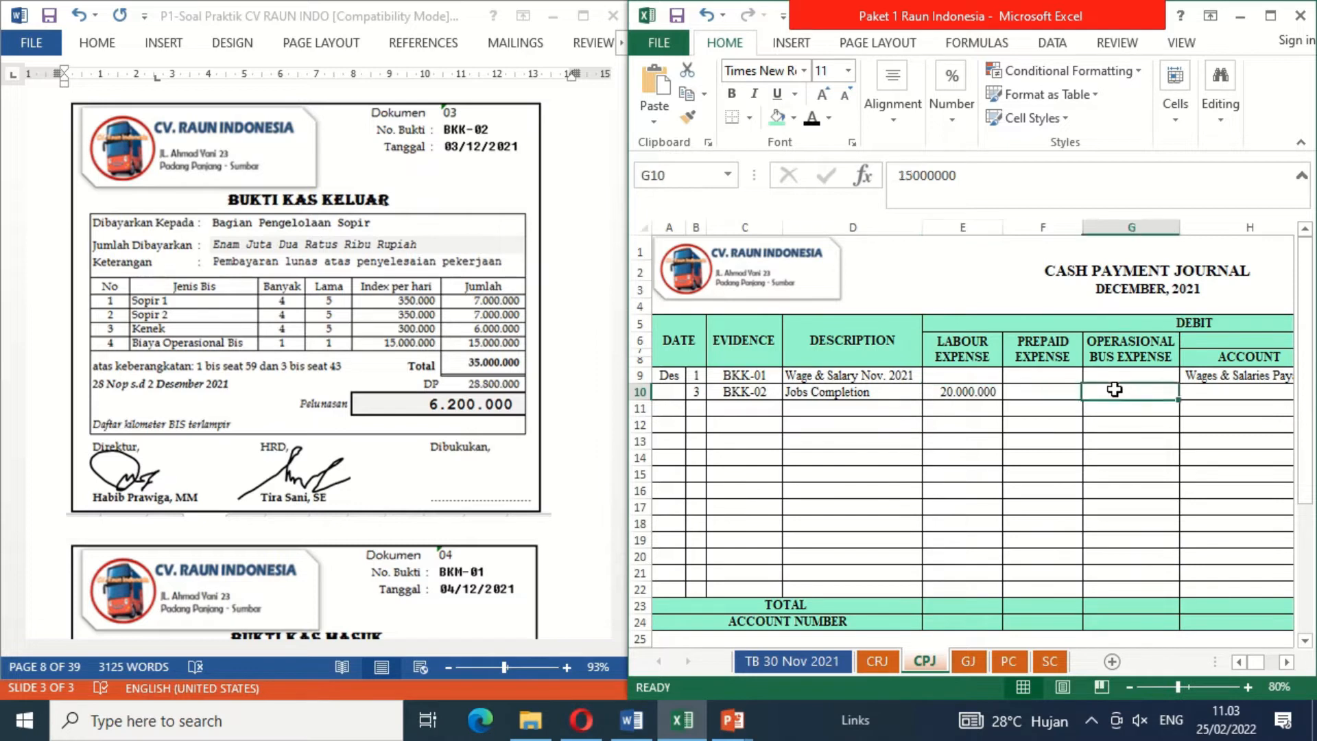
click(811, 123)
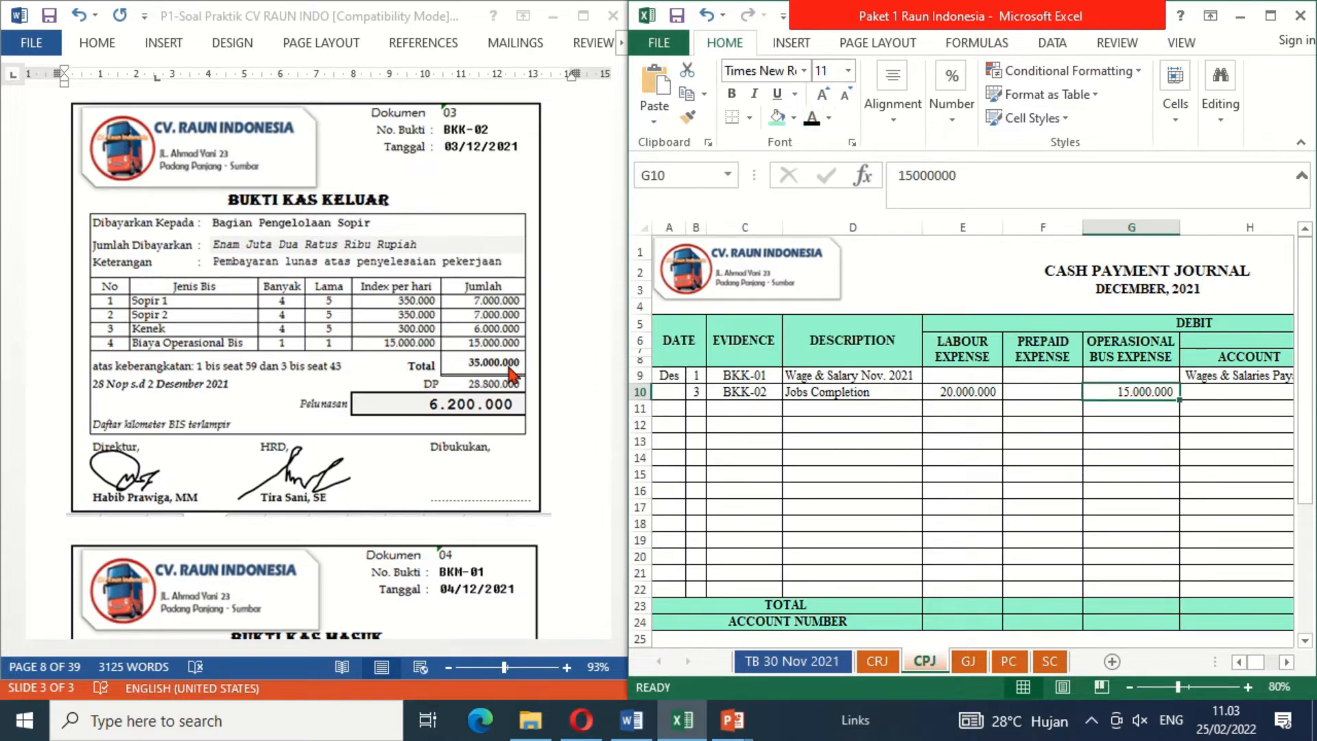
Step: Reveal the 6.200.000 credit under Cash in Bank in black font in cash payment journal row 10
key(Right)
key(Right)
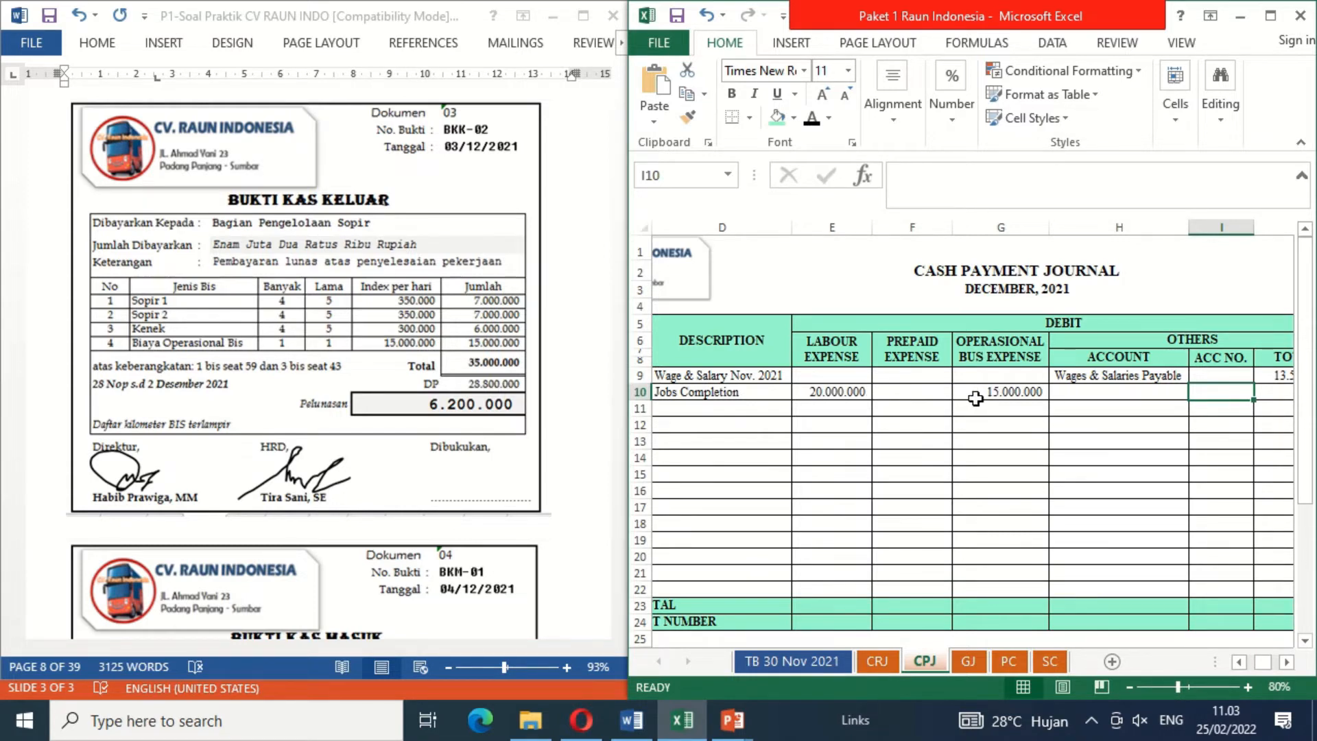
key(Right)
key(Right)
key(Right)
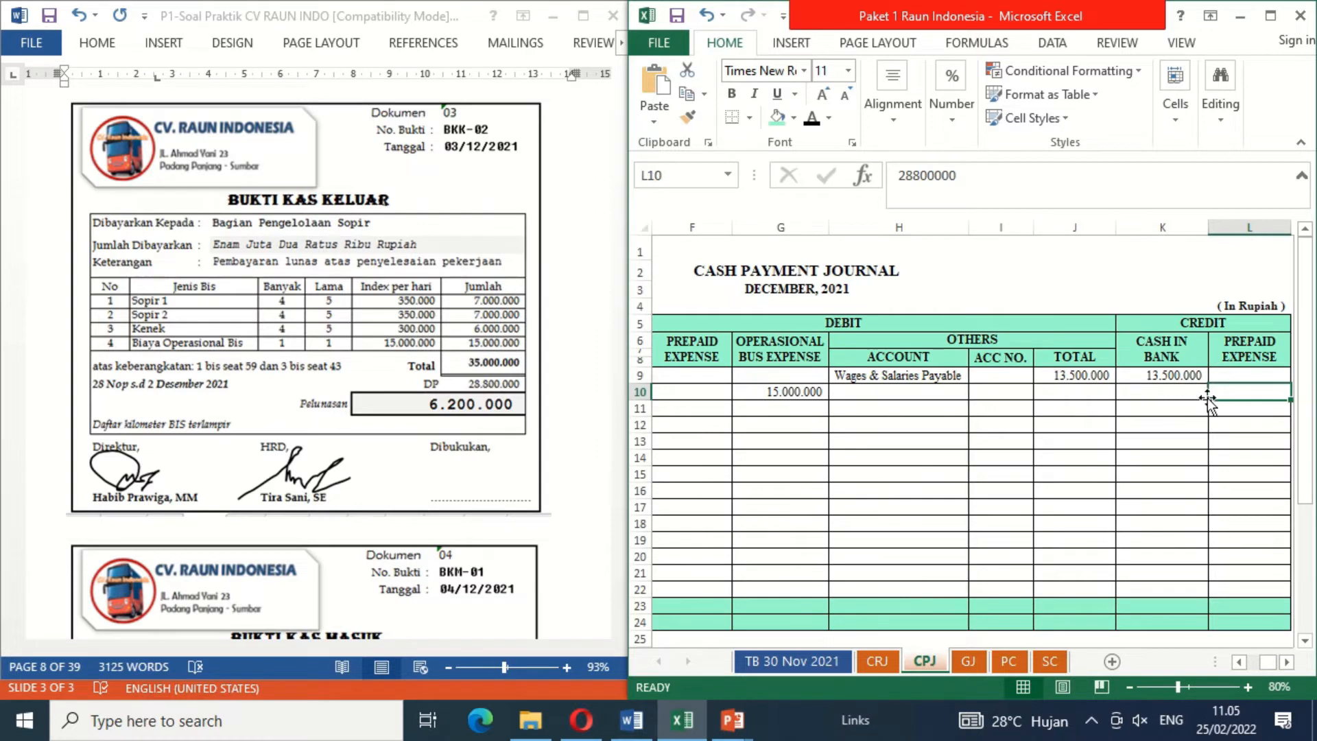
click(1166, 395)
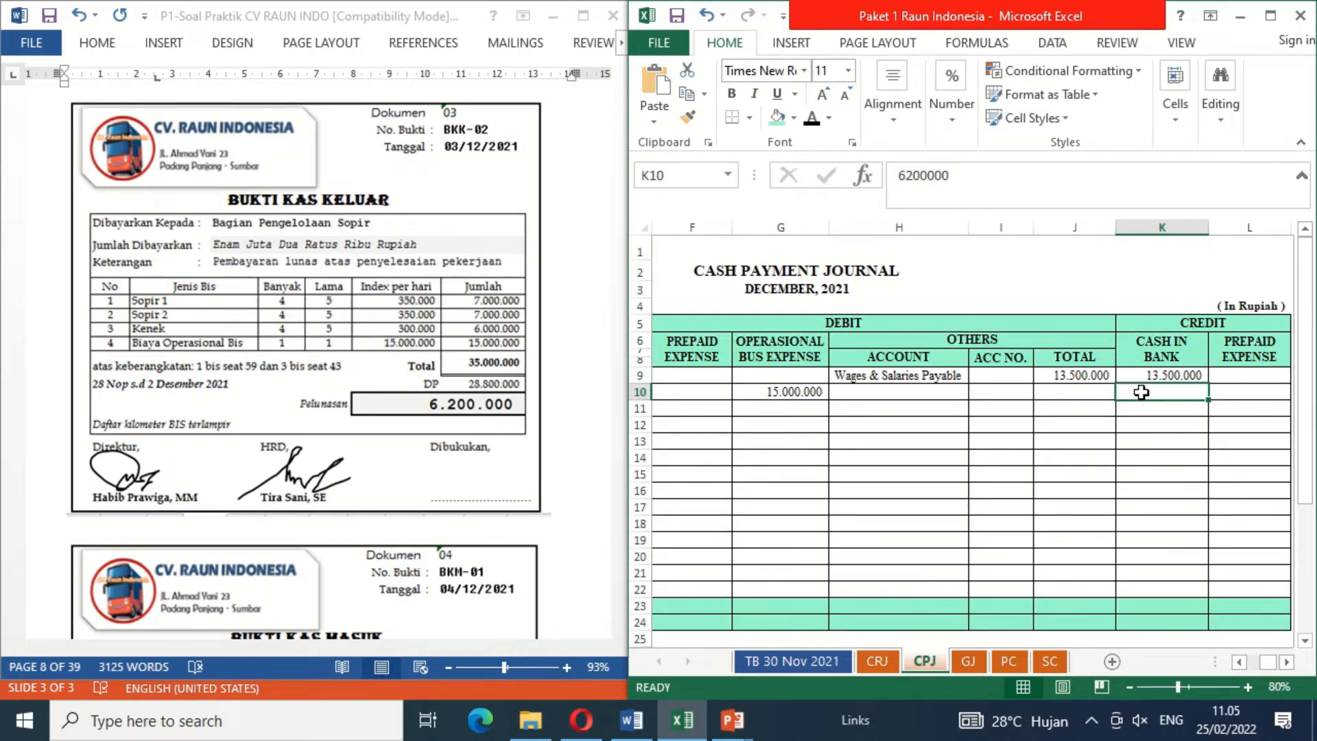
click(811, 118)
Step: Check the TB 30 Nov 2021 trial balance and reveal the 28.800.000 credit under Prepaid Expense in cash payment journal row 10 in black font
click(762, 405)
key(Left)
key(Left)
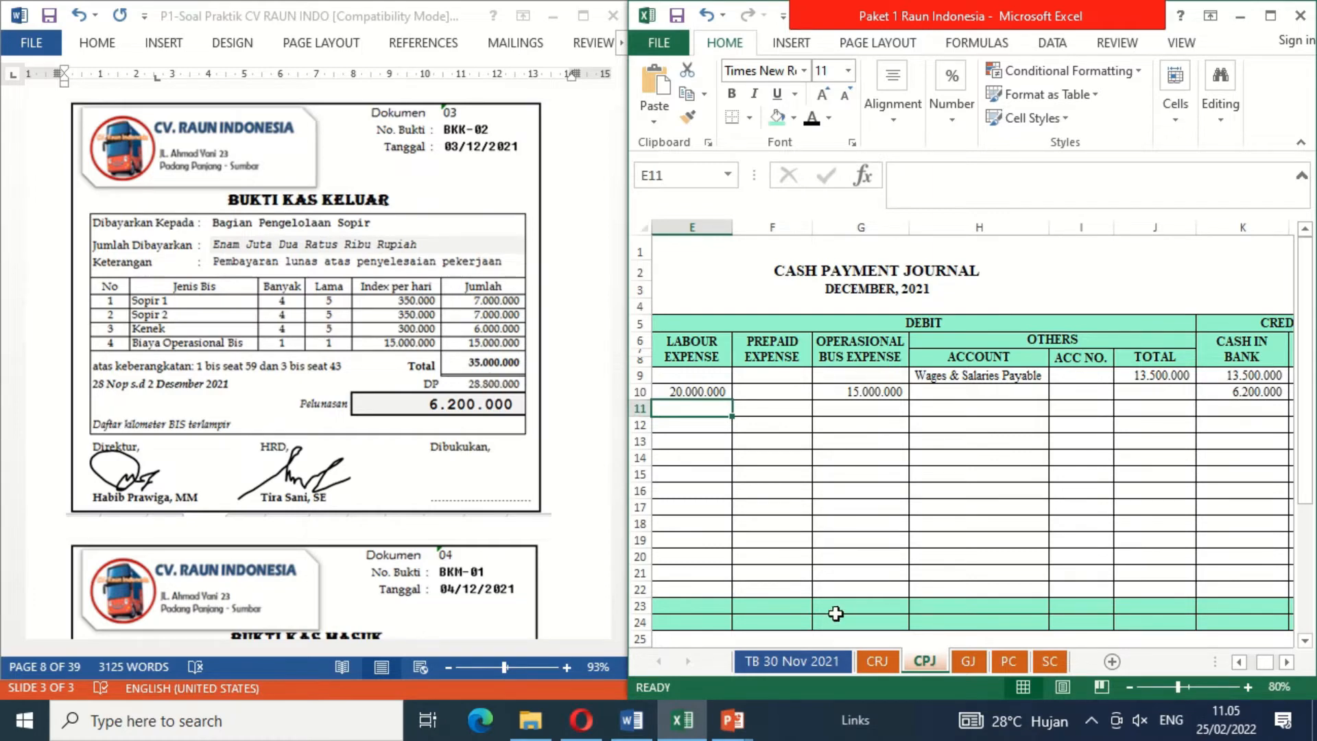
click(803, 663)
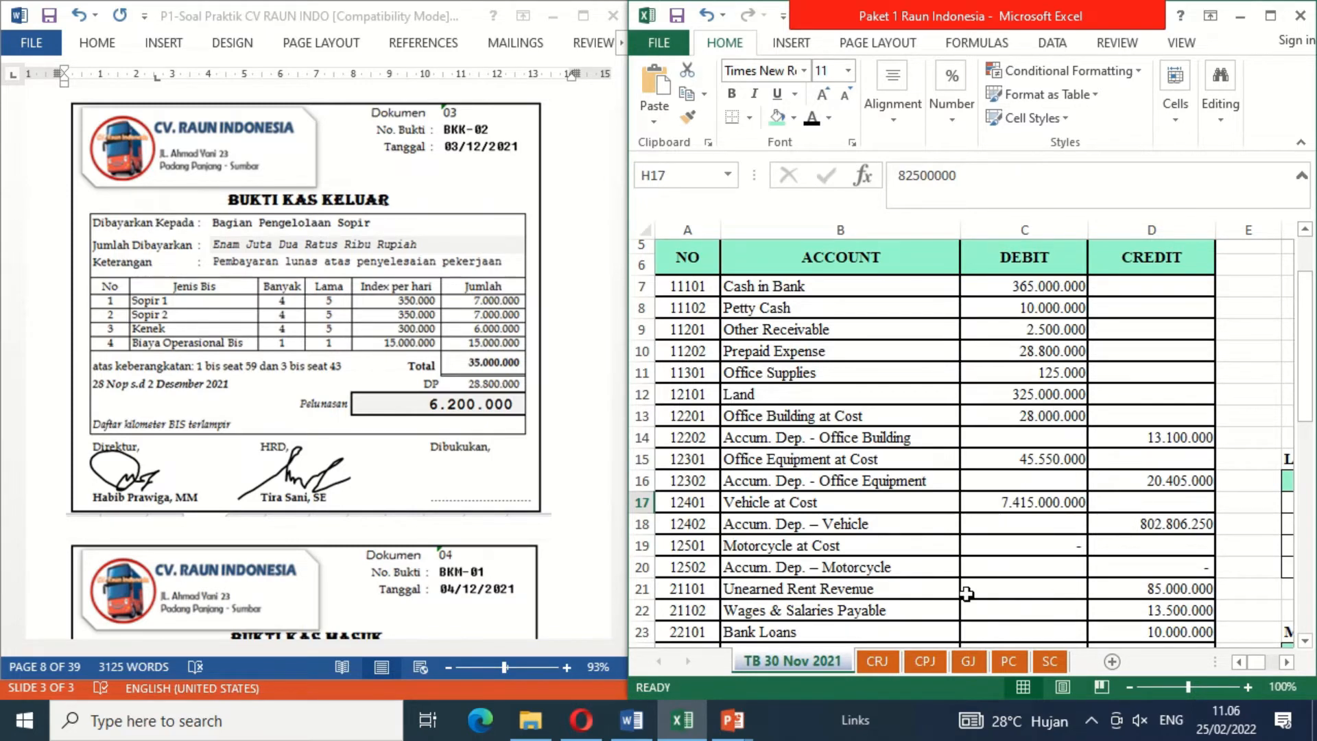
click(934, 662)
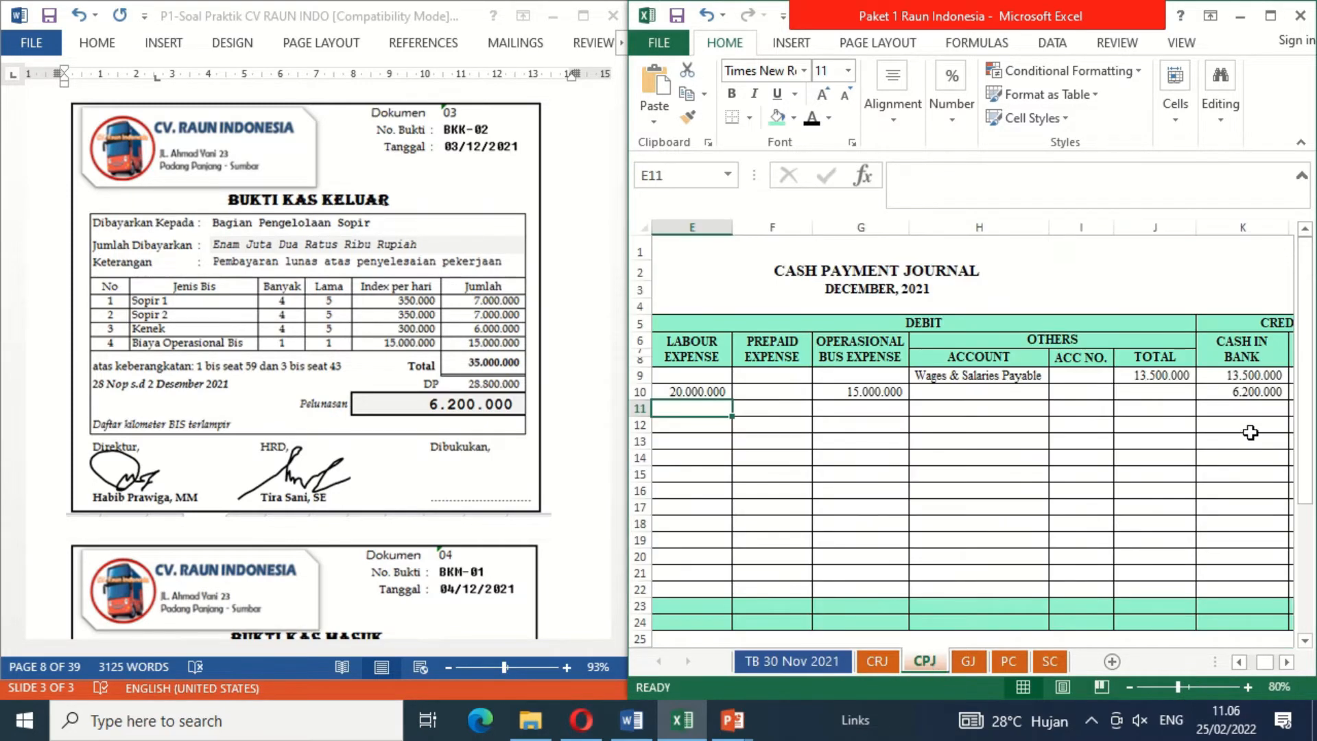
click(1224, 391)
key(Right)
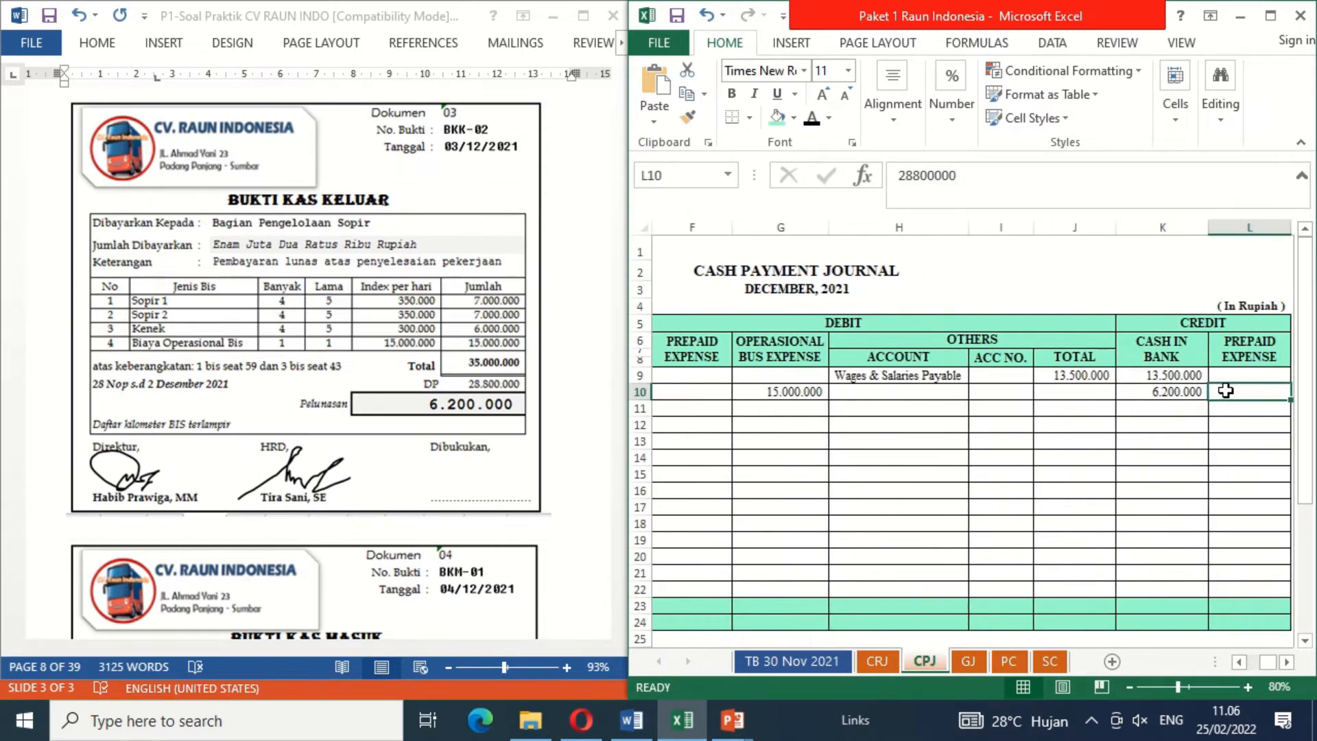
click(812, 118)
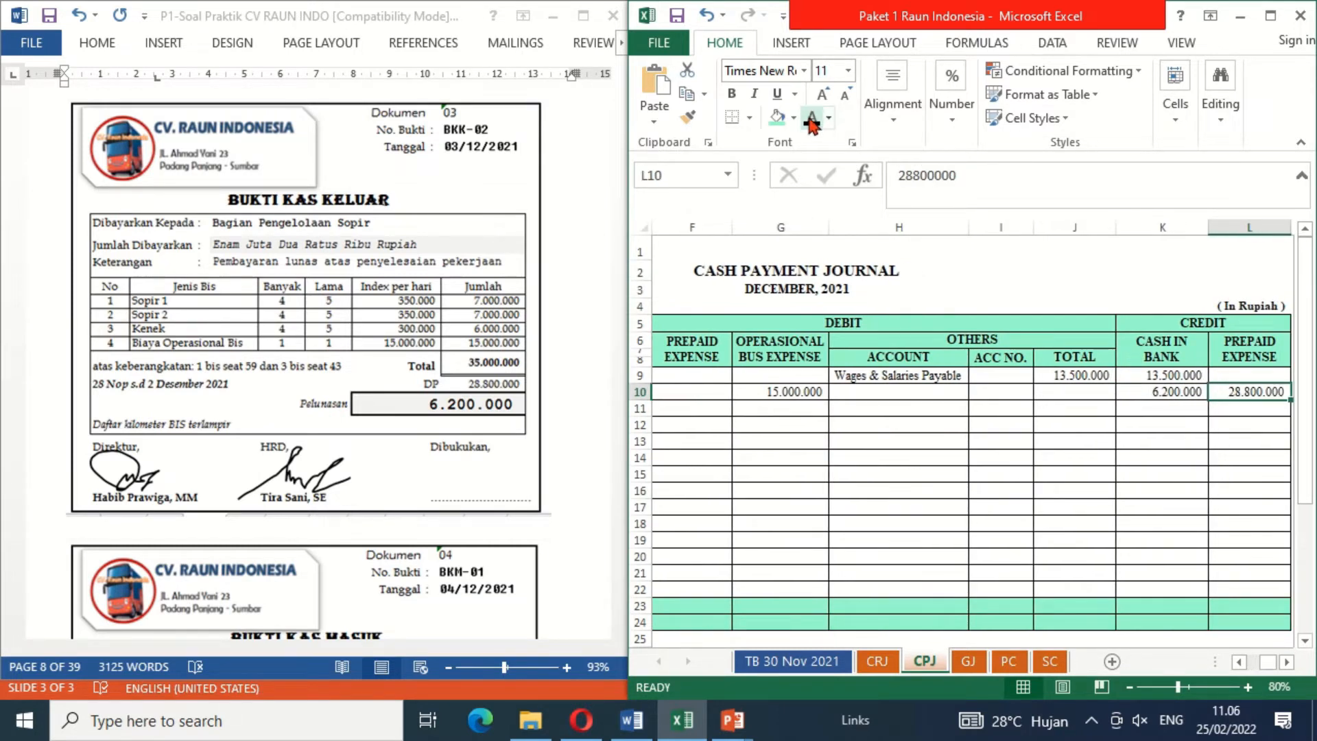
Step: Examine the Prepaid Expense and Unearned Rent Revenue accounts in the TB 30 Nov 2021 trial balance and the unearned rent revenue list beside it
click(833, 662)
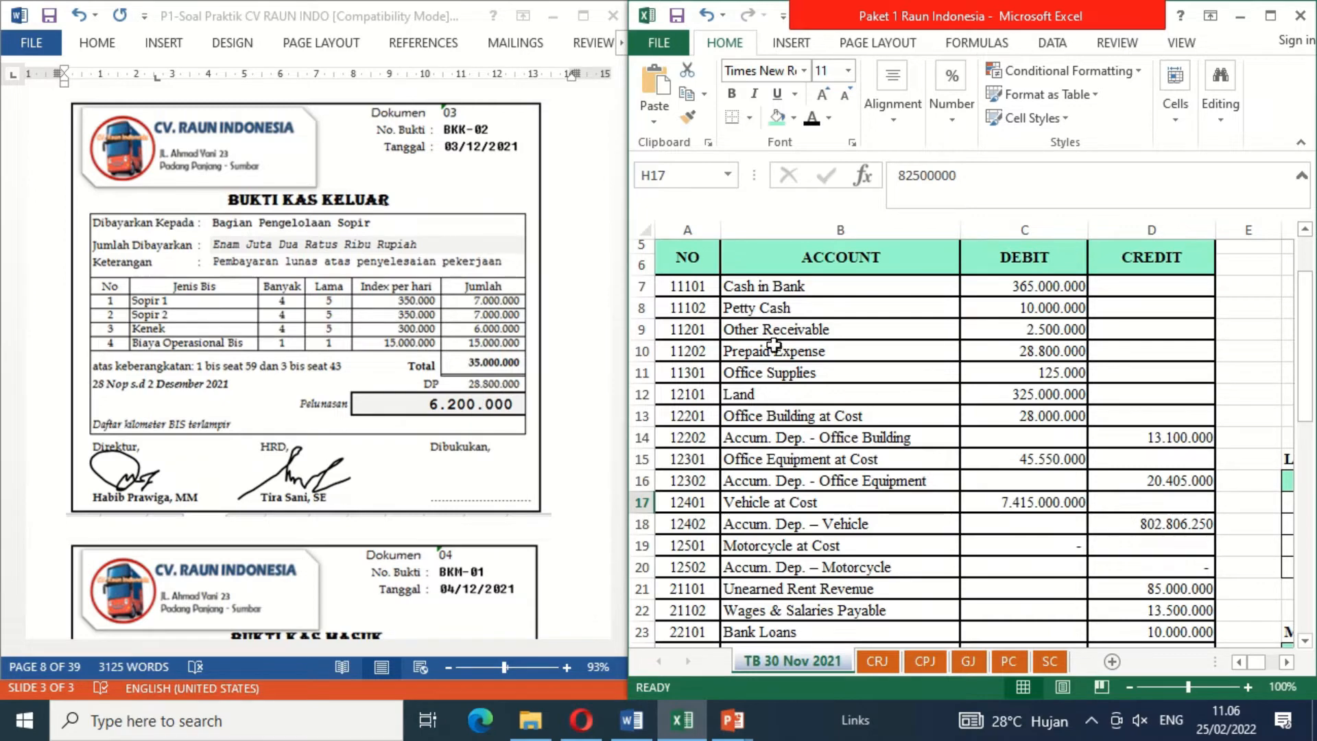
click(933, 664)
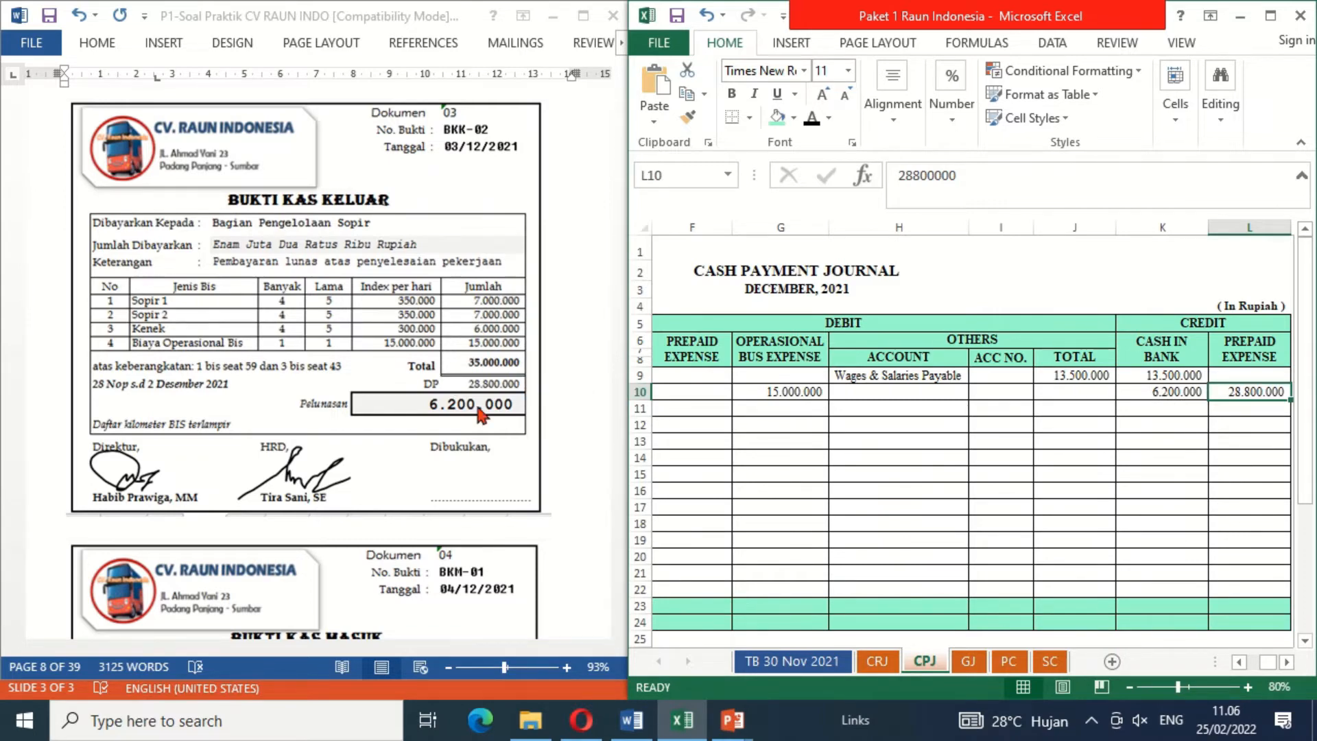
click(834, 669)
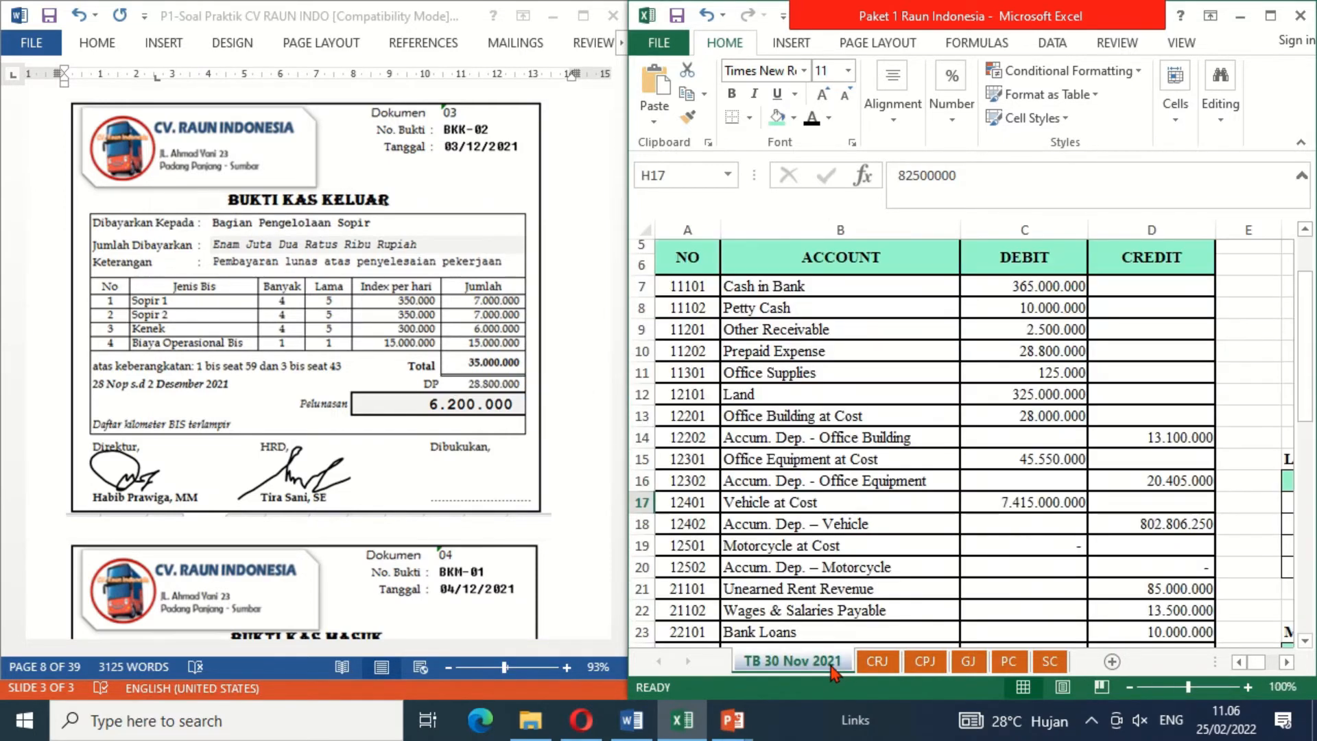
click(1197, 479)
key(Right)
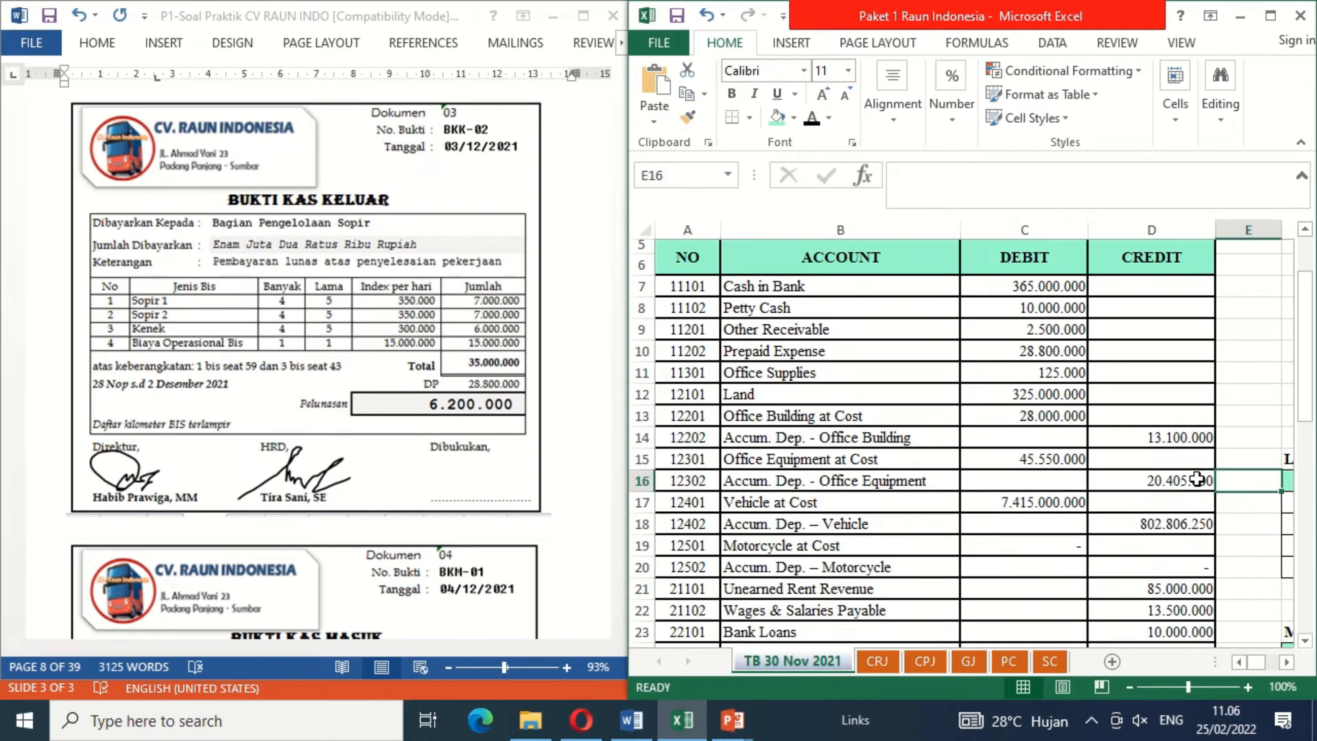
key(Right)
key(Right)
key(Right)
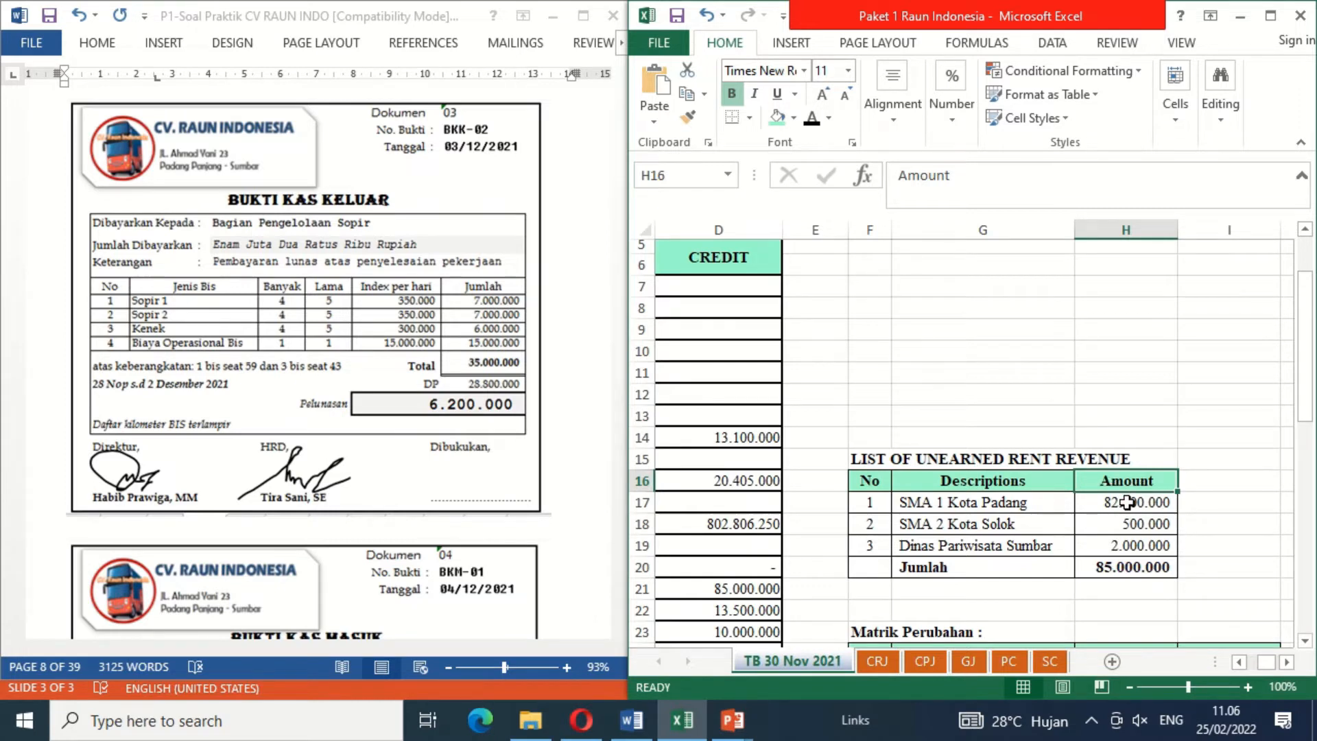
click(757, 590)
key(Left)
key(Left)
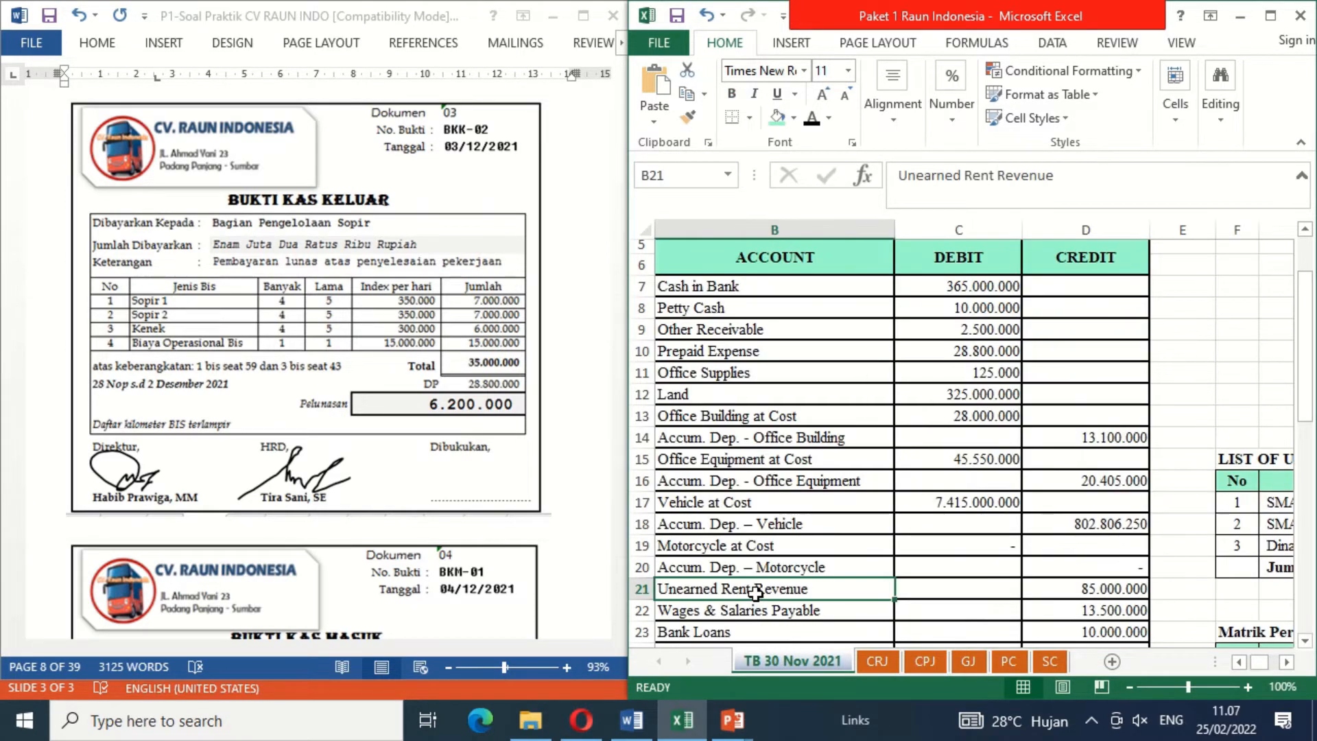
click(1085, 587)
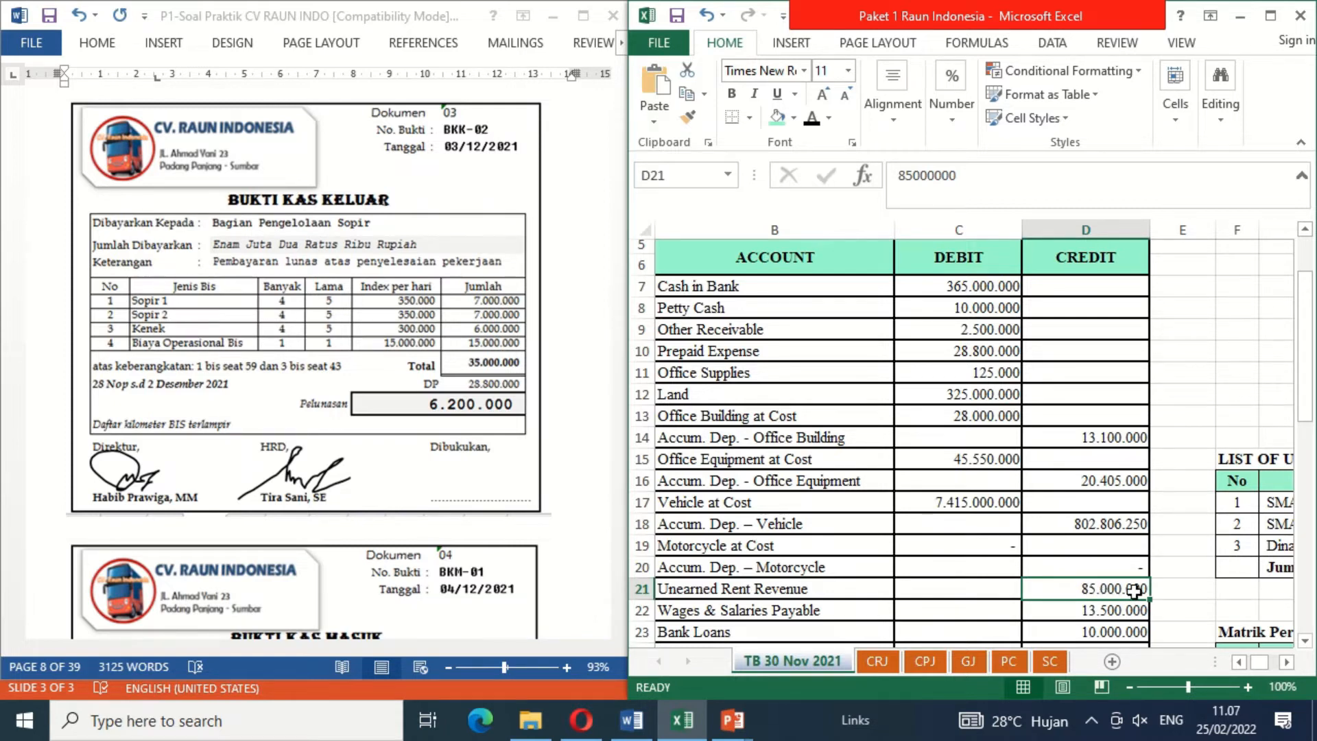
Step: Reveal the date Dec 3 and evidence BKK-02 in black font in row 6 of the GJ general journal
click(972, 662)
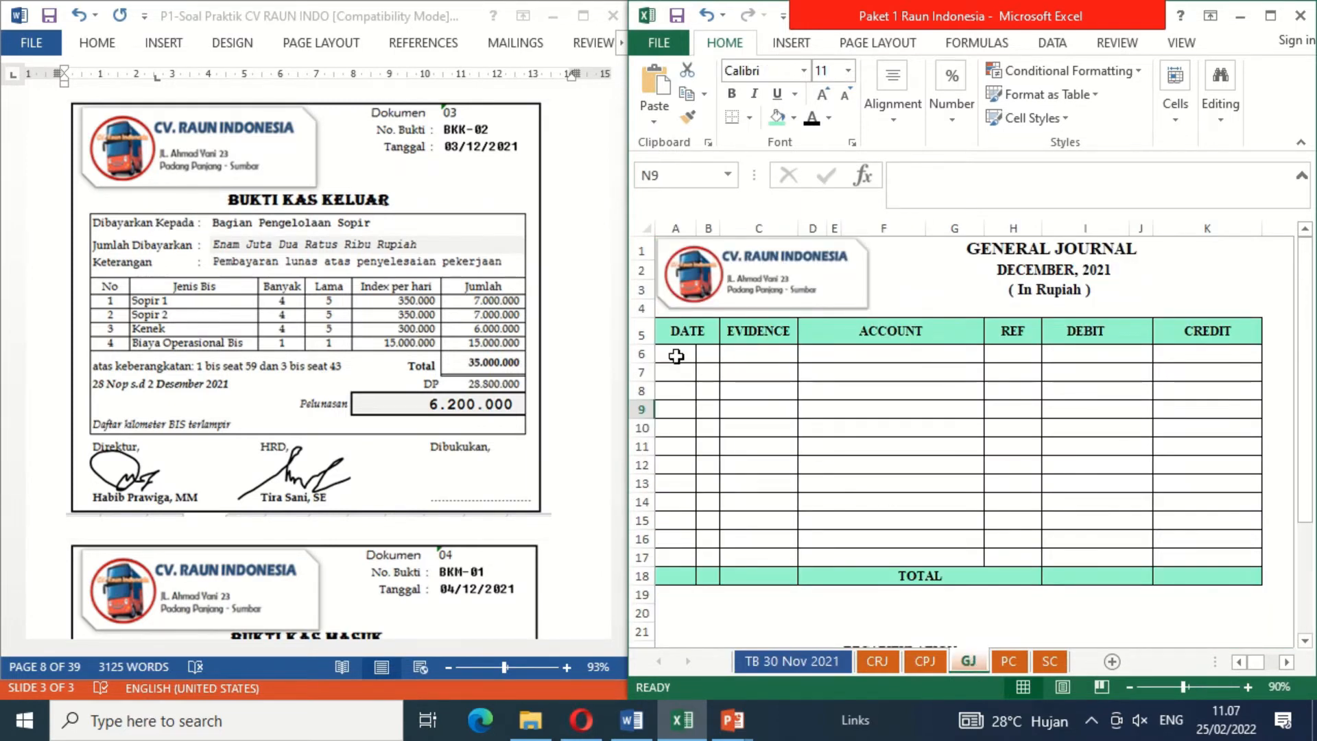
drag(676, 356, 736, 354)
click(812, 119)
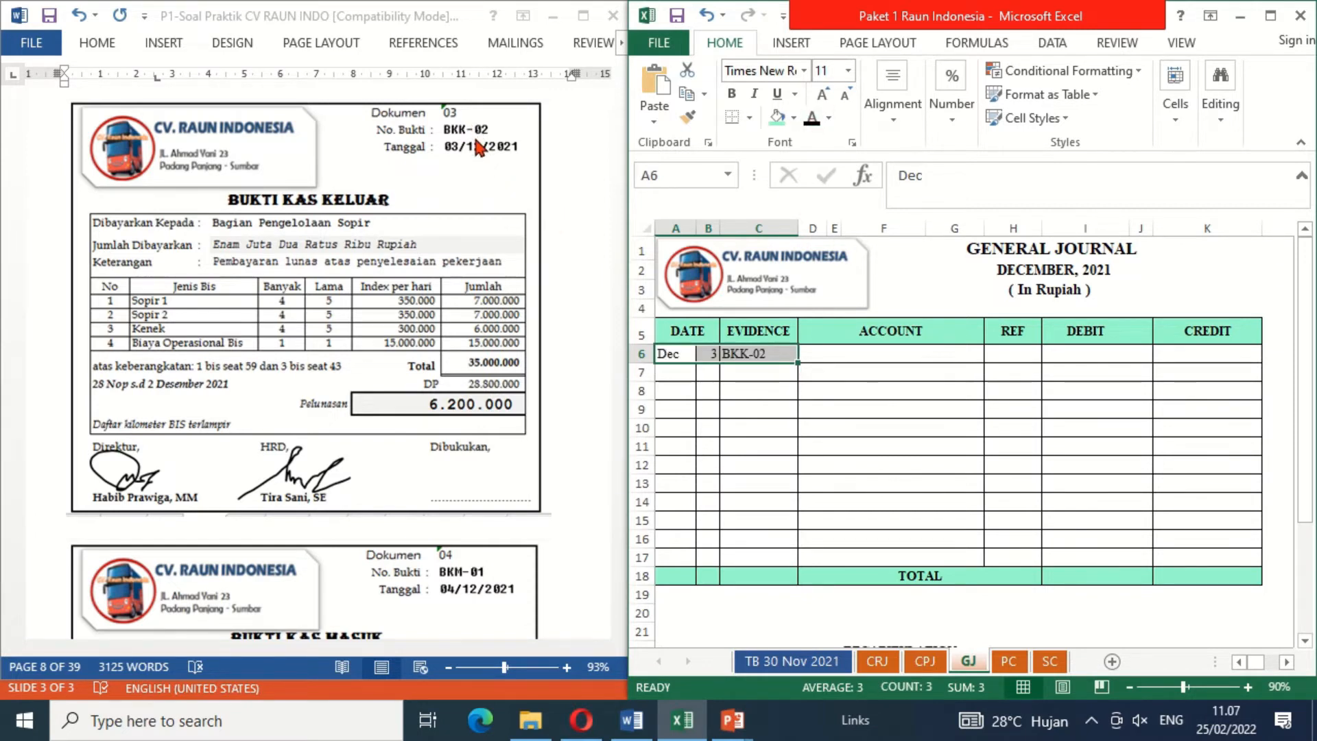
Step: Reveal the accounts Unearned Rent Revenue in row 6 and Rent Revenue in row 7 of the general journal in black font
click(816, 355)
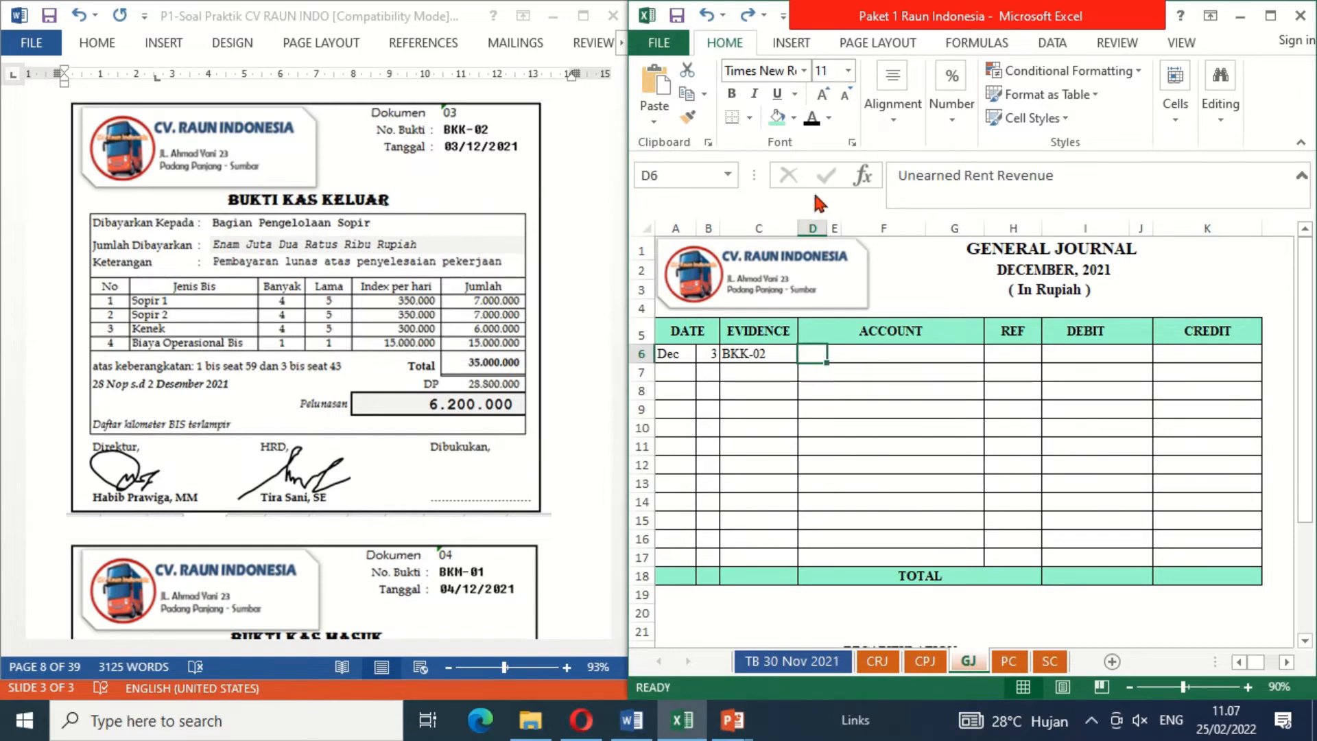
click(812, 118)
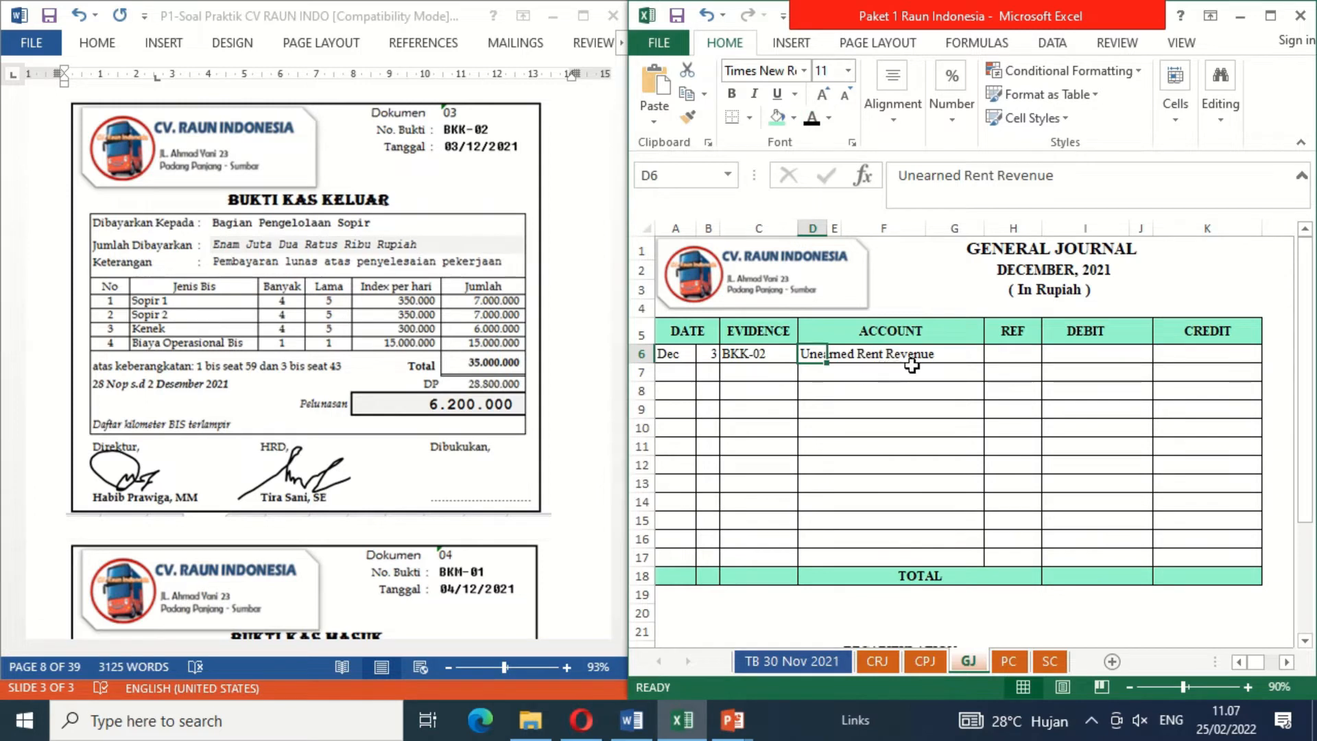
key(Down)
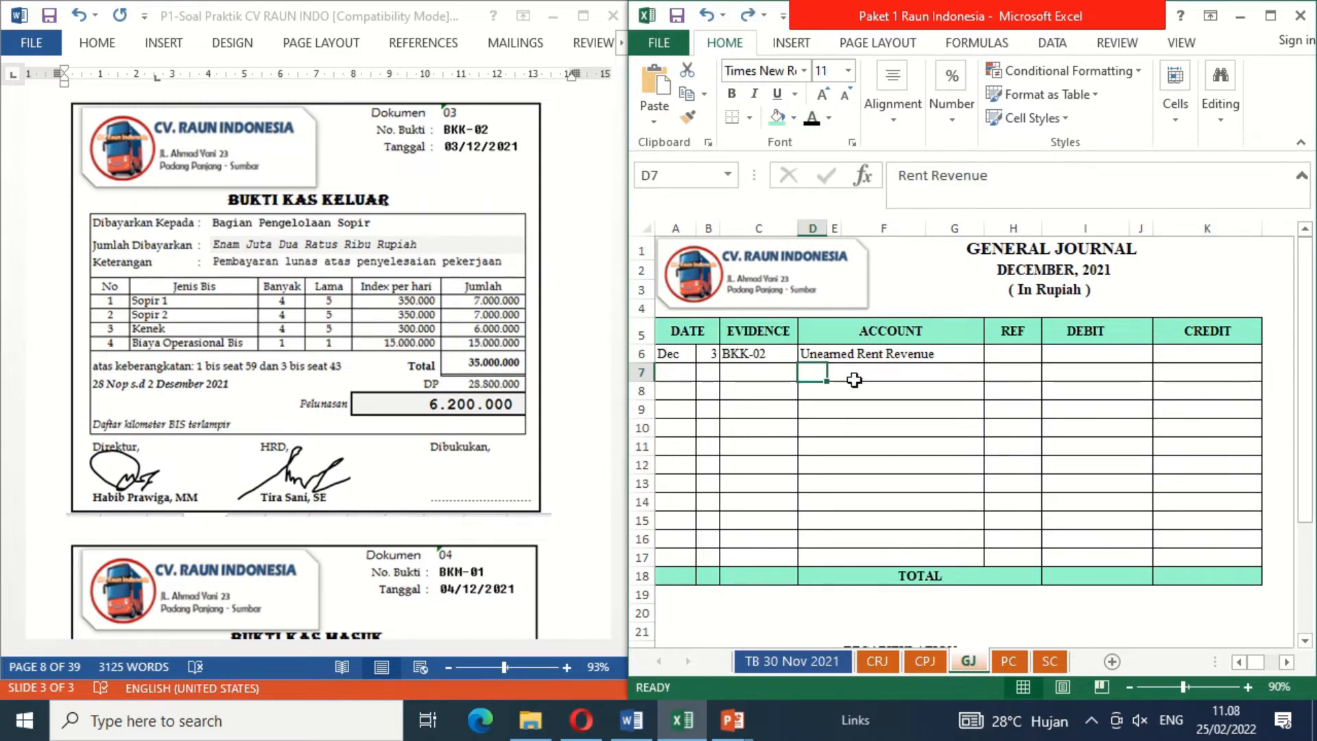
click(812, 120)
Step: Reveal the 82.500.000 amounts in black font under Debit in row 6 and Credit in row 7 of the general journal
key(Right)
key(Right)
key(Right)
key(Right)
key(Right)
key(Up)
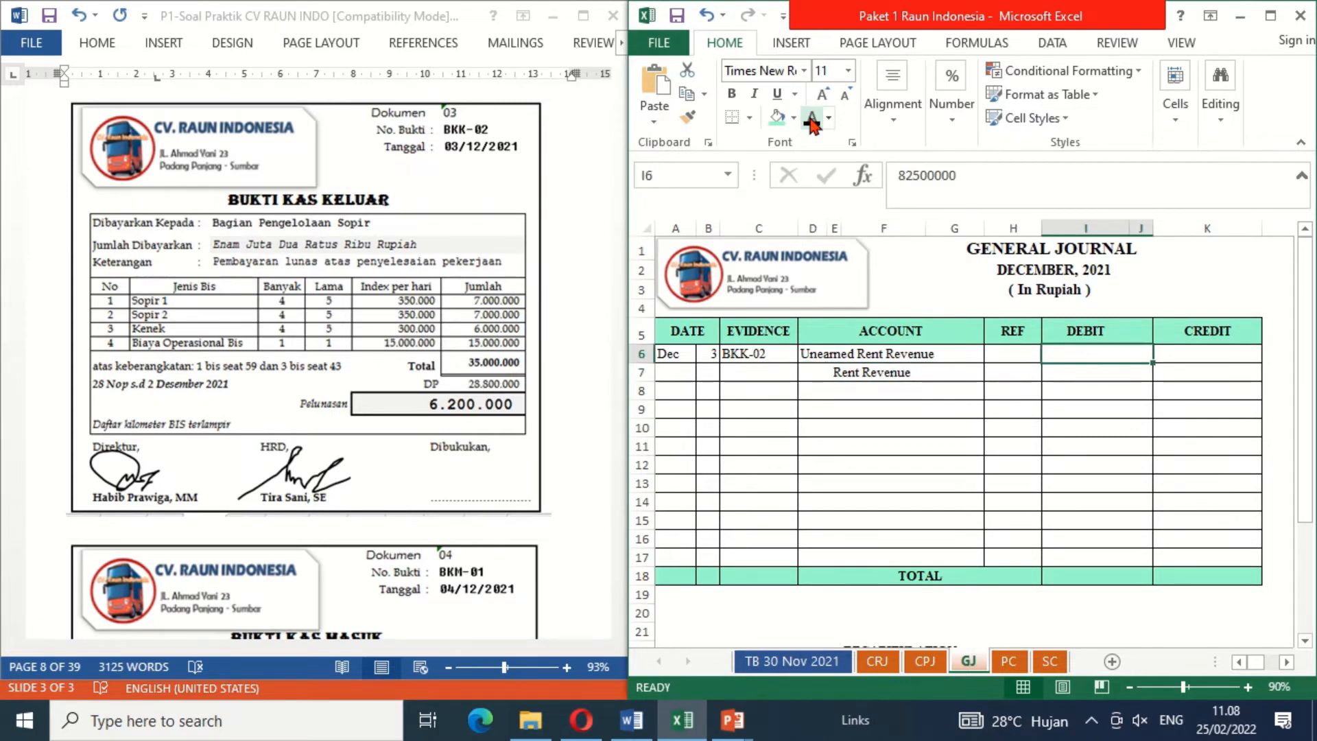
click(812, 121)
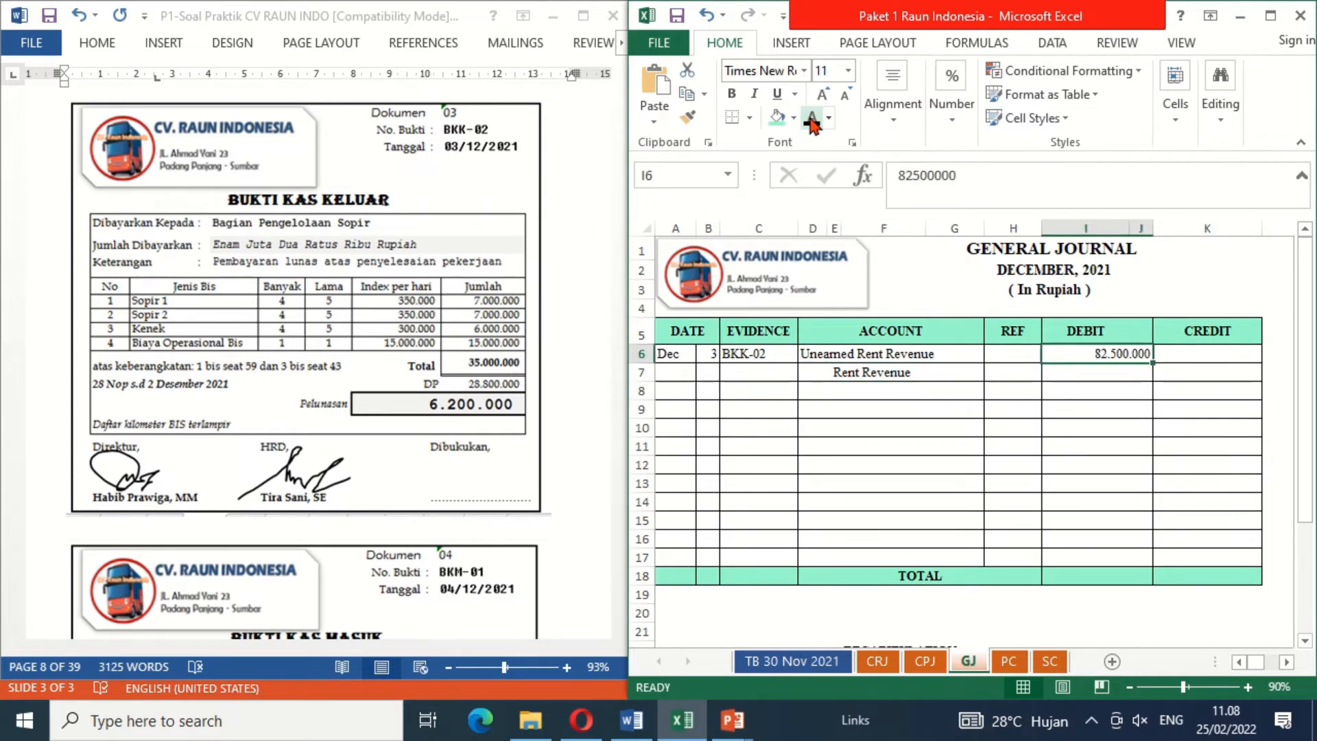
click(1179, 373)
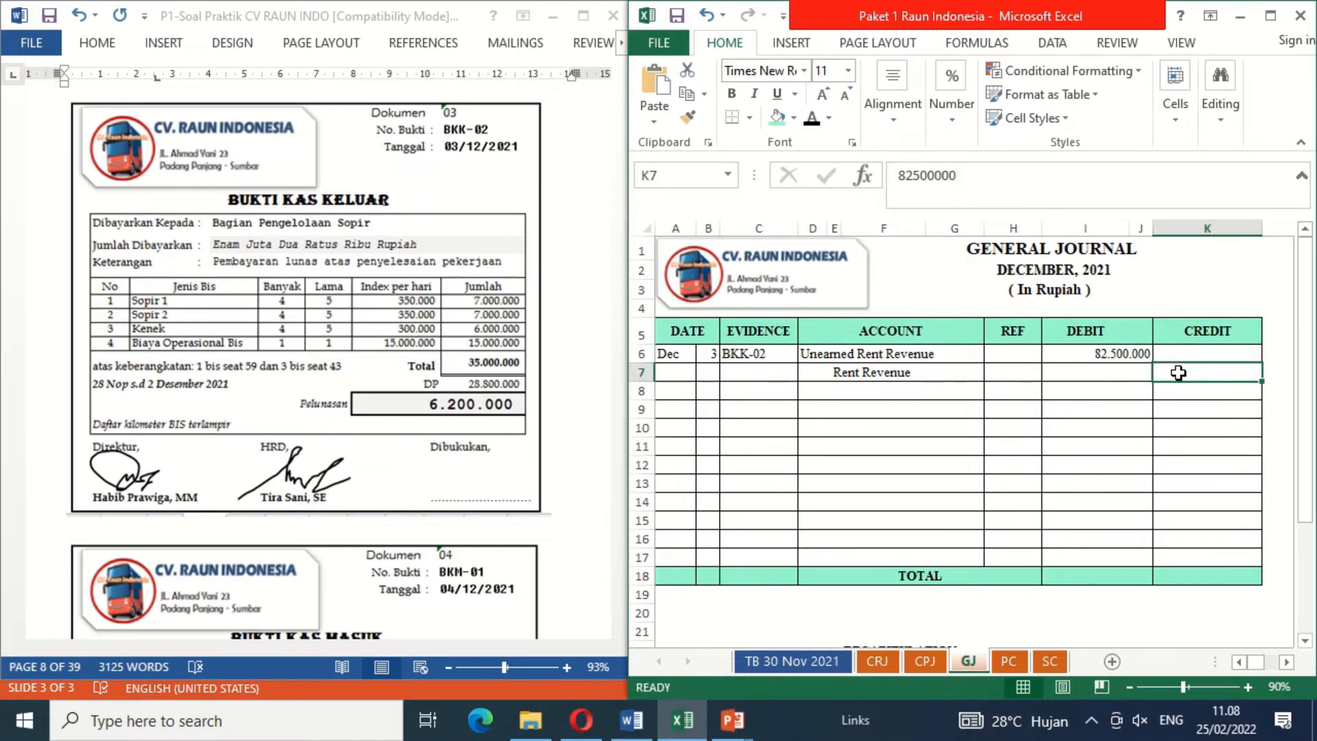
click(812, 121)
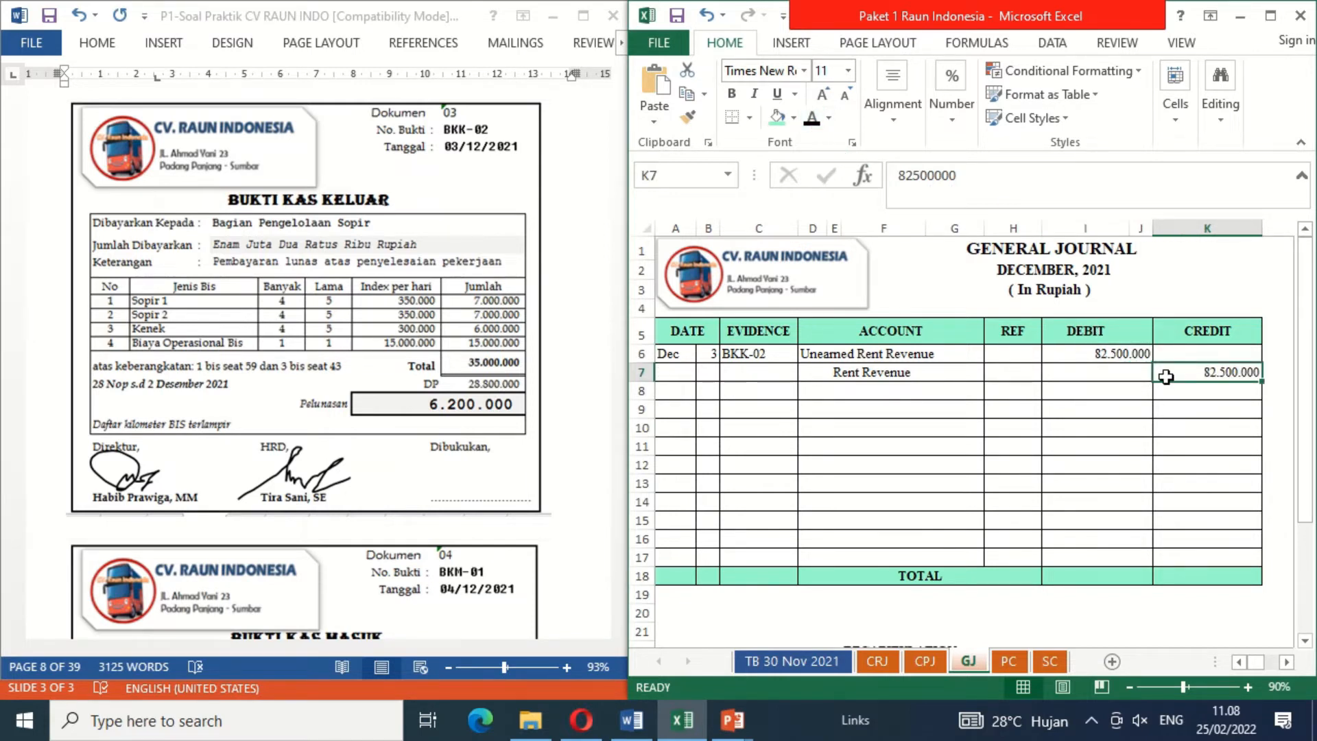
Step: Check the SMA 1 Kota Padang amount in the trial balance sheet's unearned rent revenue list, then return to the general journal
click(833, 666)
click(1243, 544)
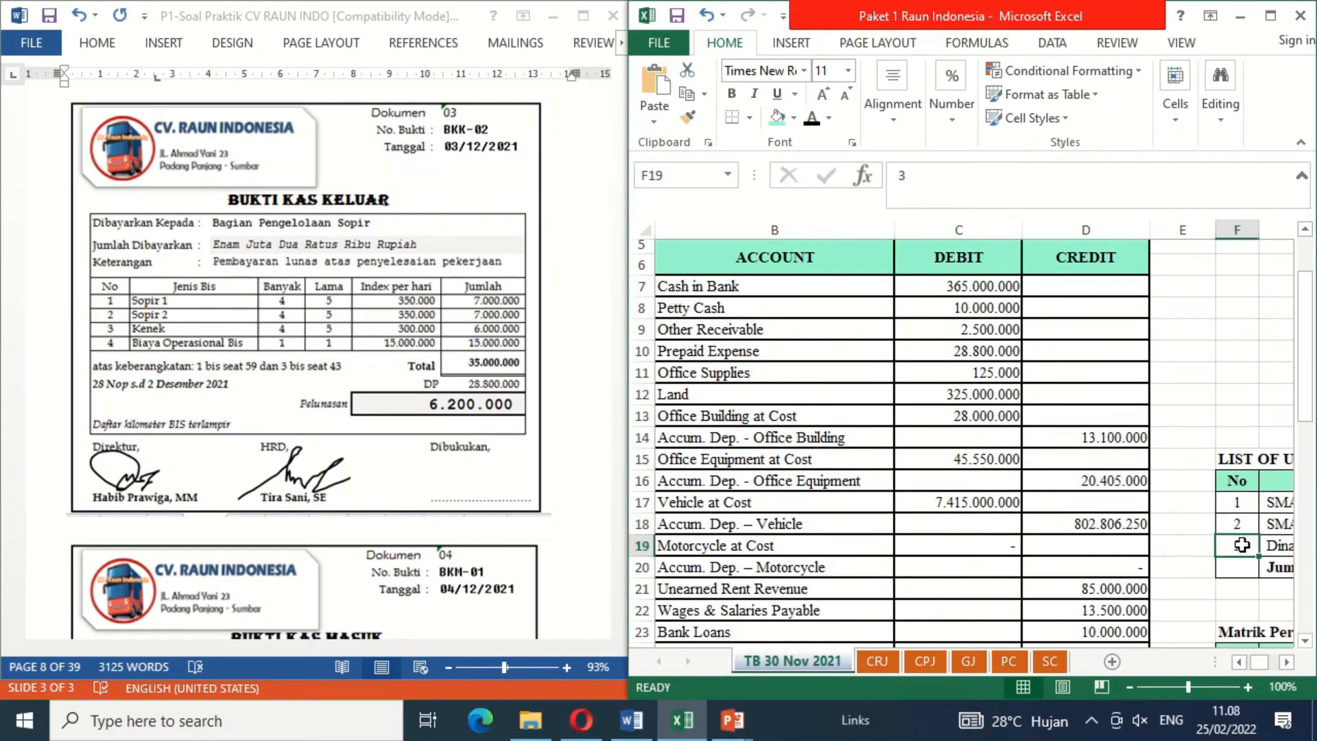
key(Right)
key(Right)
key(Up)
key(Up)
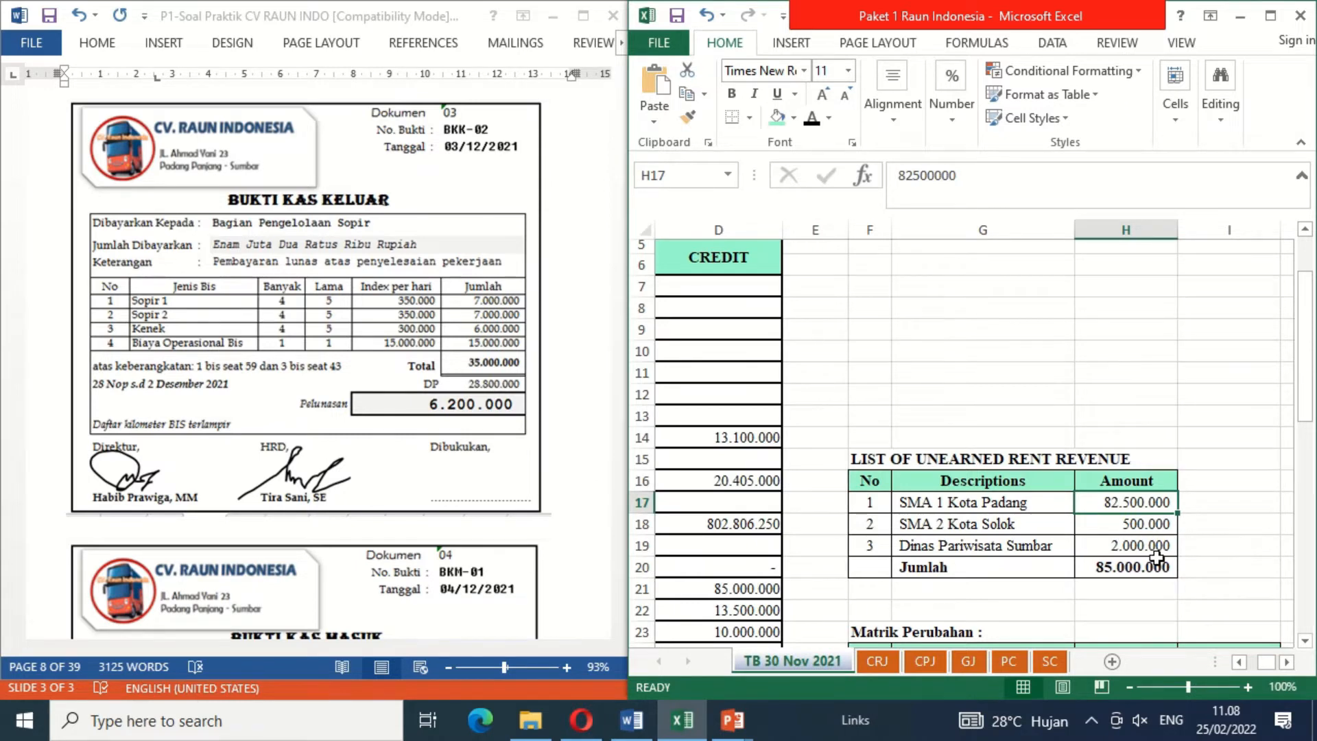
click(975, 663)
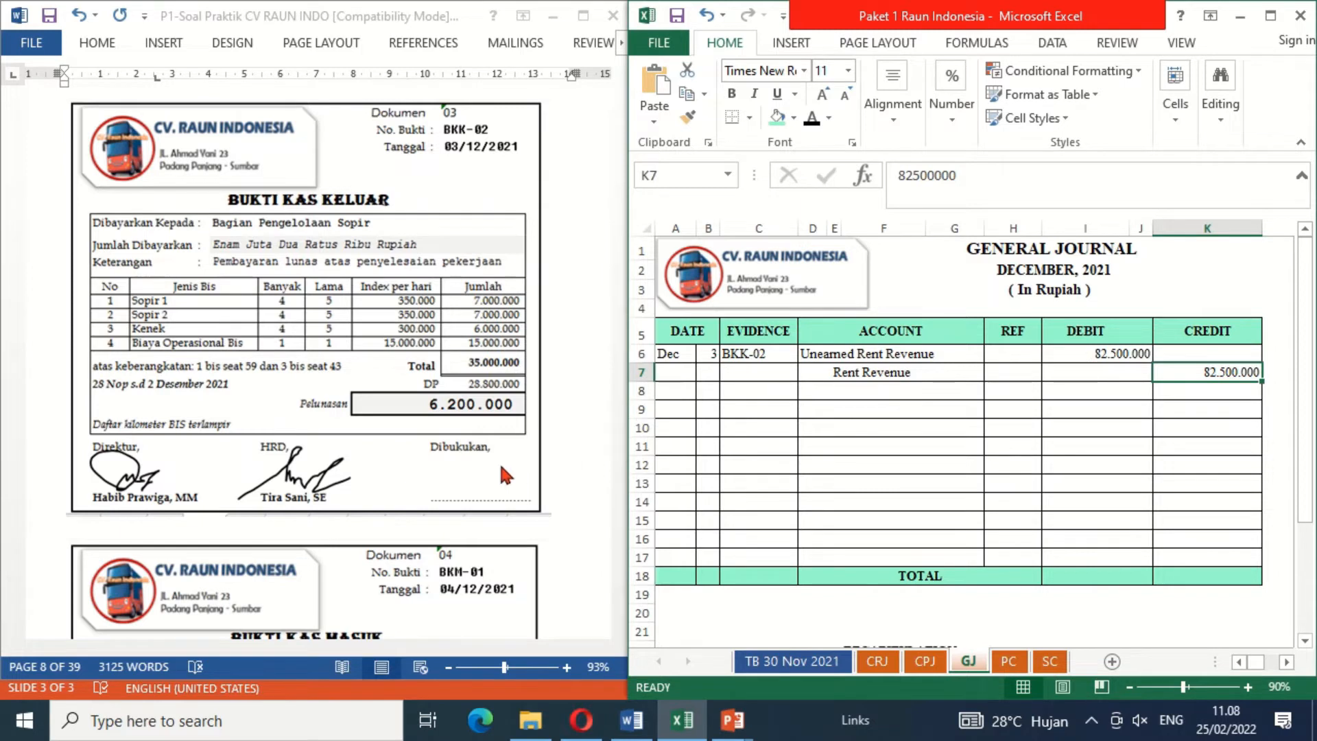
Step: Add the signature above the Dibukukan line of cash payment voucher BKK-02 to mark it as booked
click(473, 471)
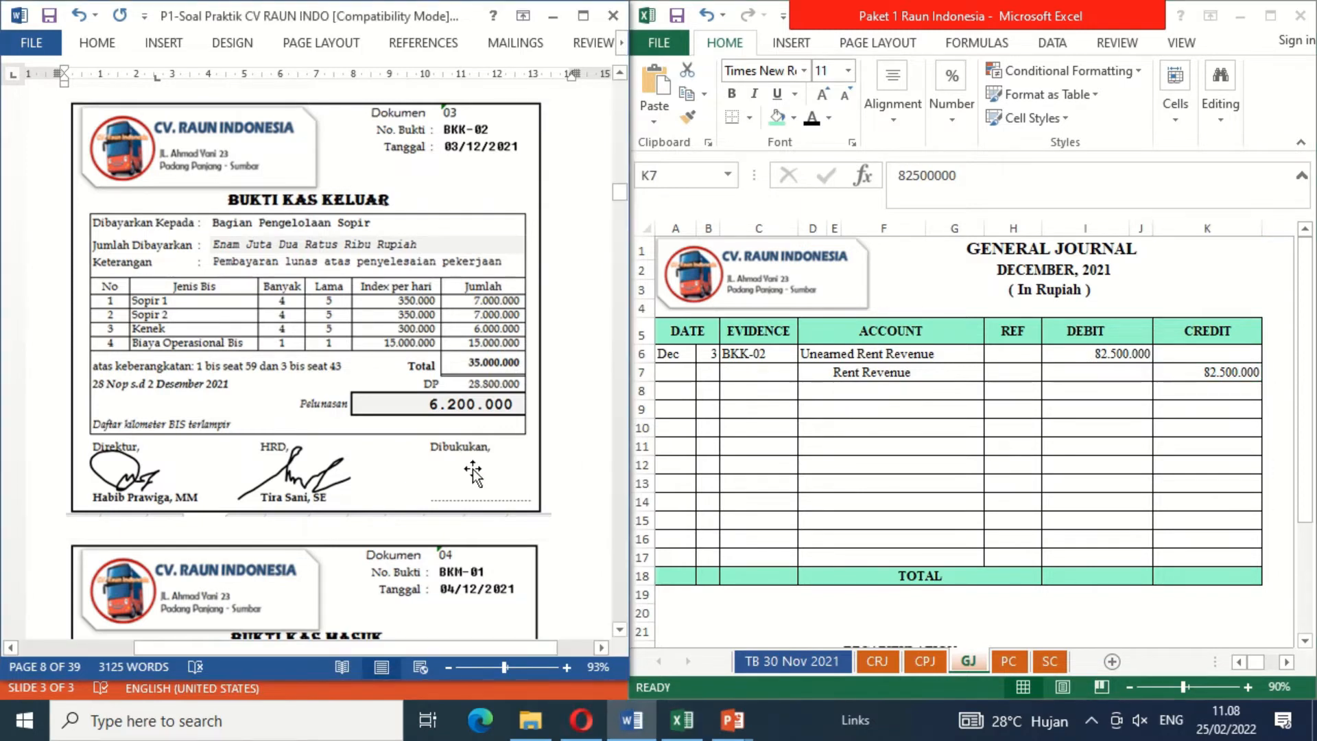
click(797, 410)
key(F2)
click(797, 409)
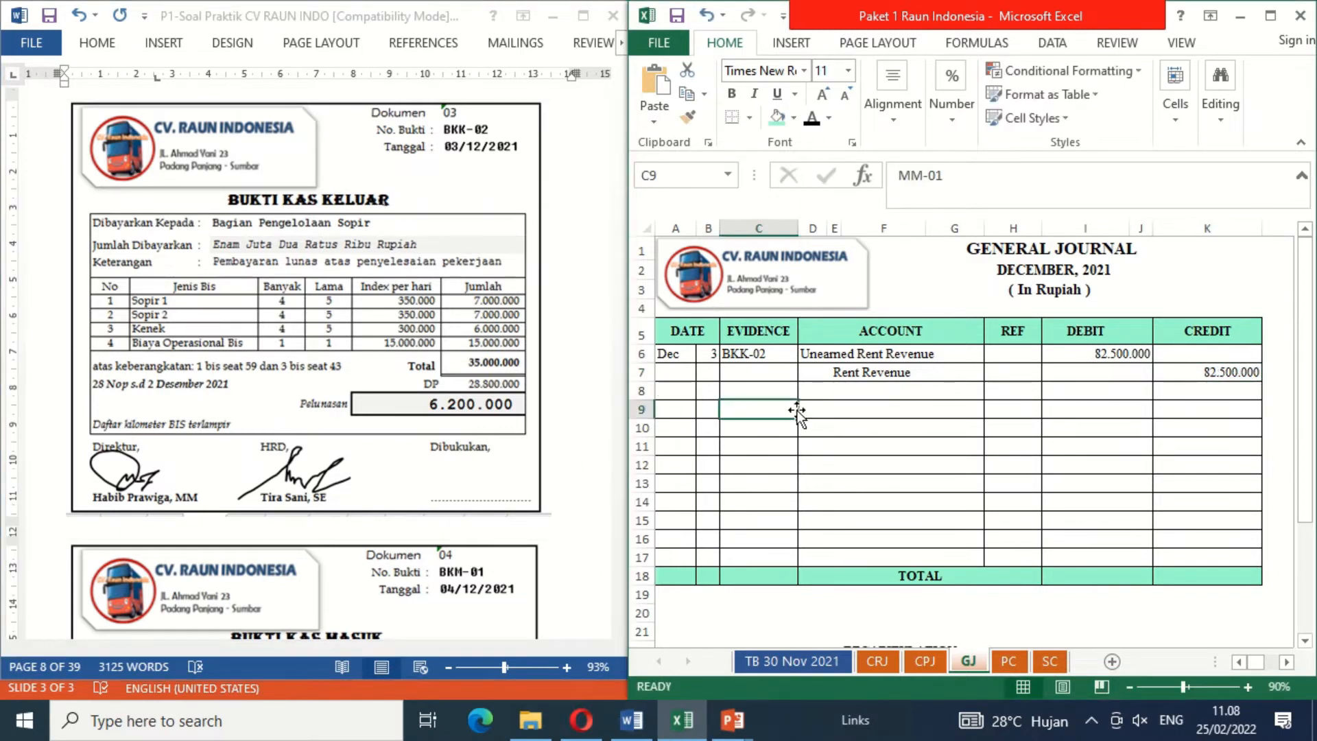
click(494, 458)
key(ctrl+v)
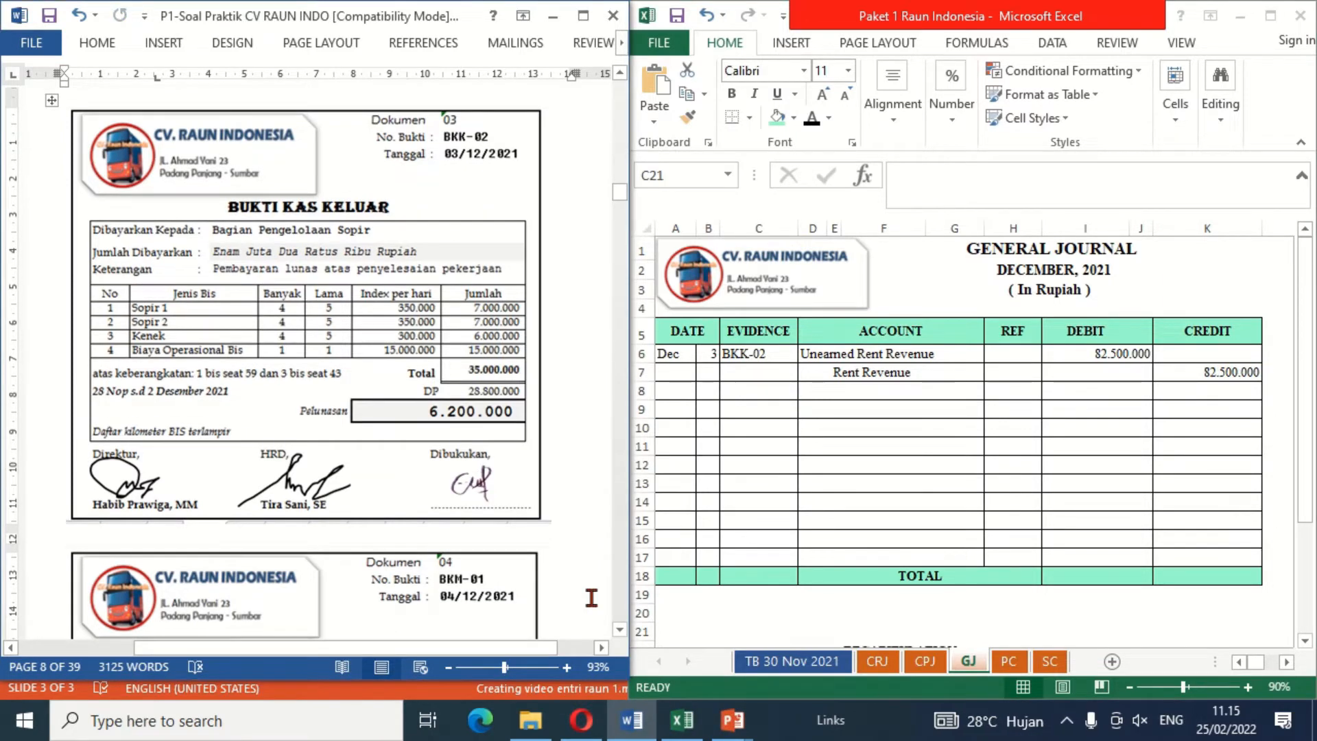
Step: Reveal the date Dec 4, evidence BKM-01 and description SMKN 1 Solok in row 9 of the cash receipt journal in black font
click(624, 599)
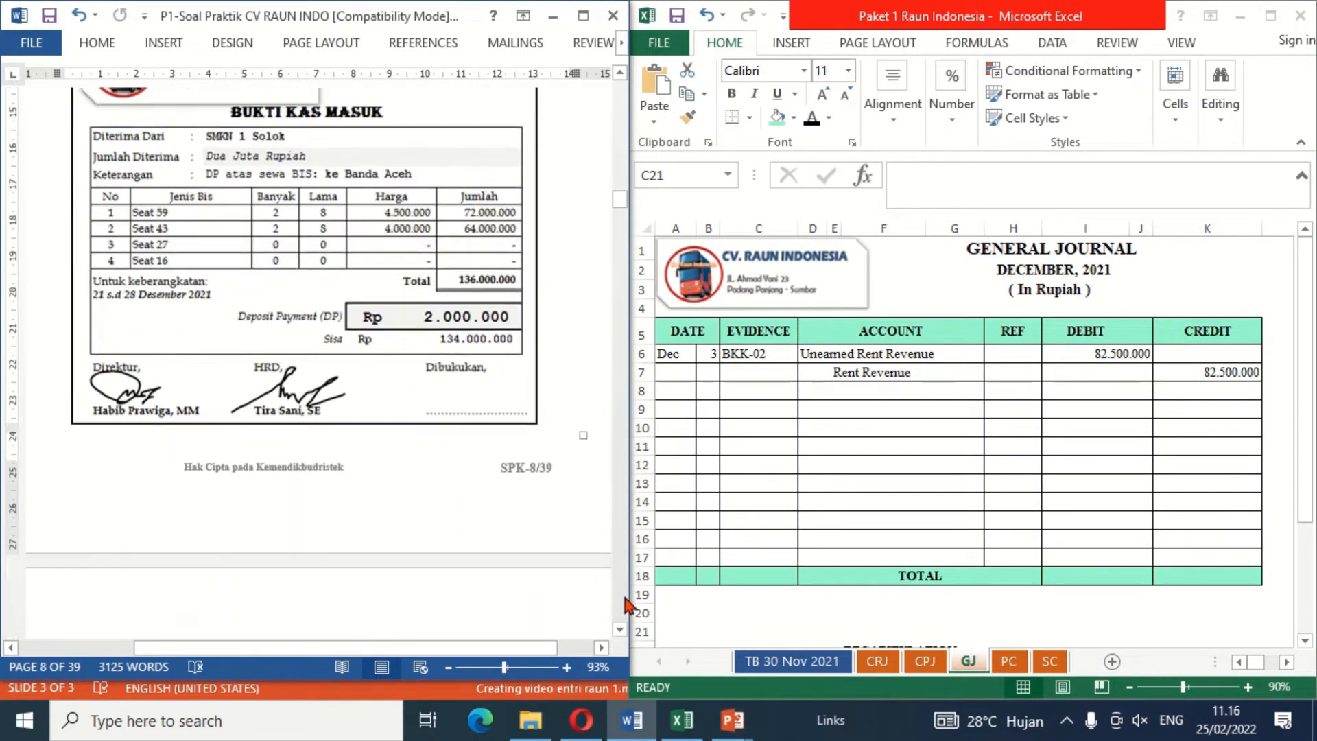
click(620, 74)
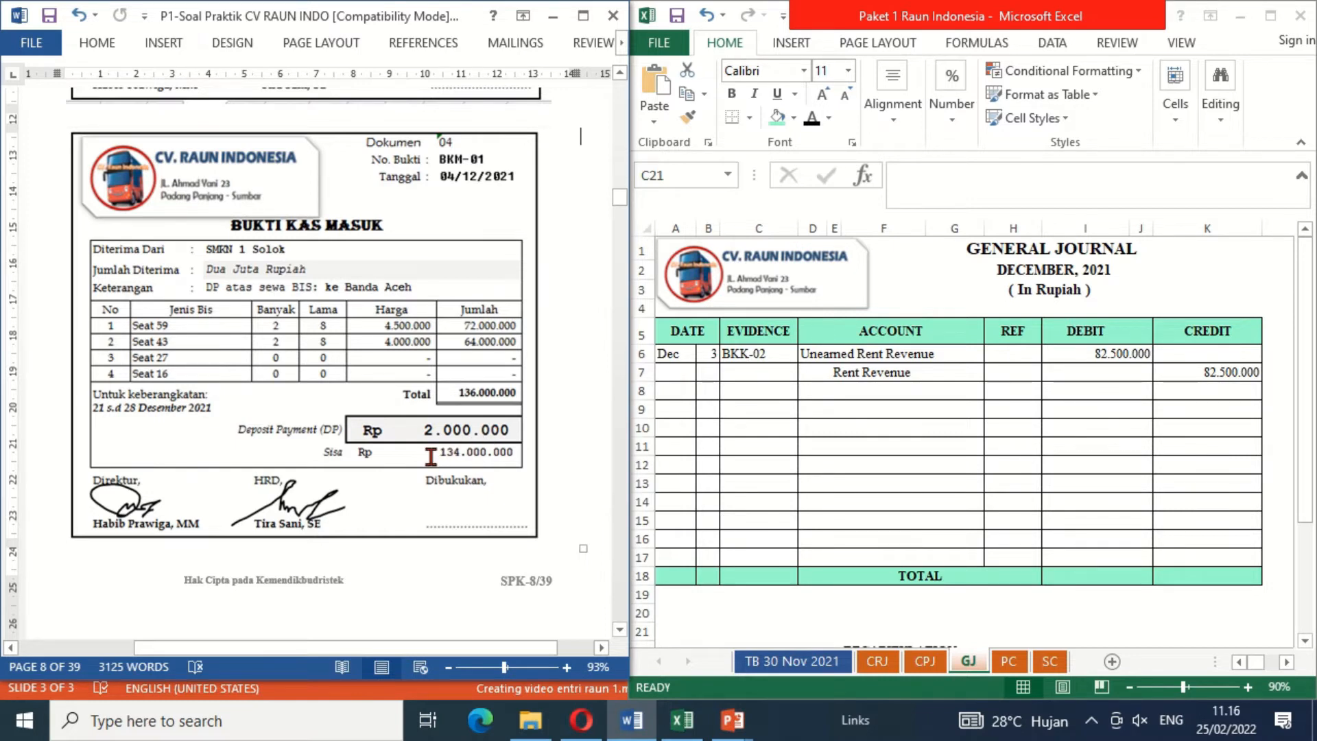
click(507, 463)
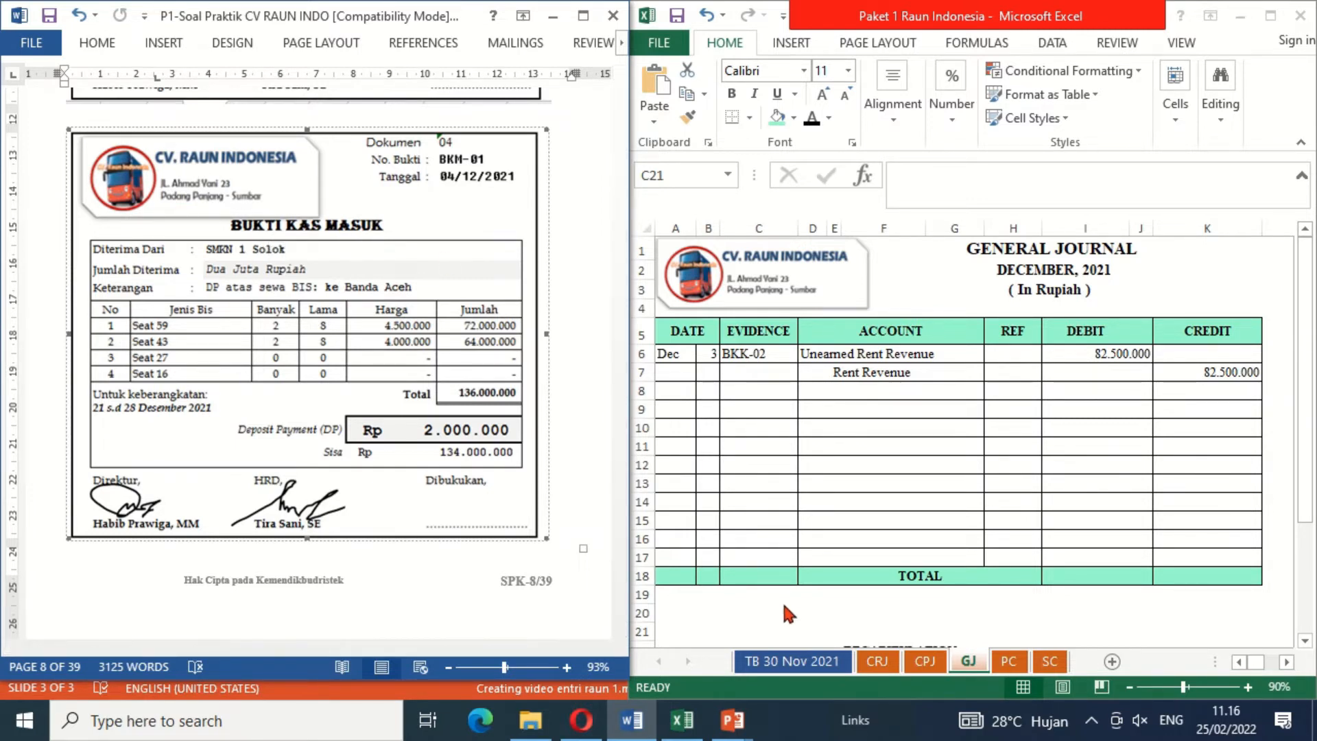
click(877, 662)
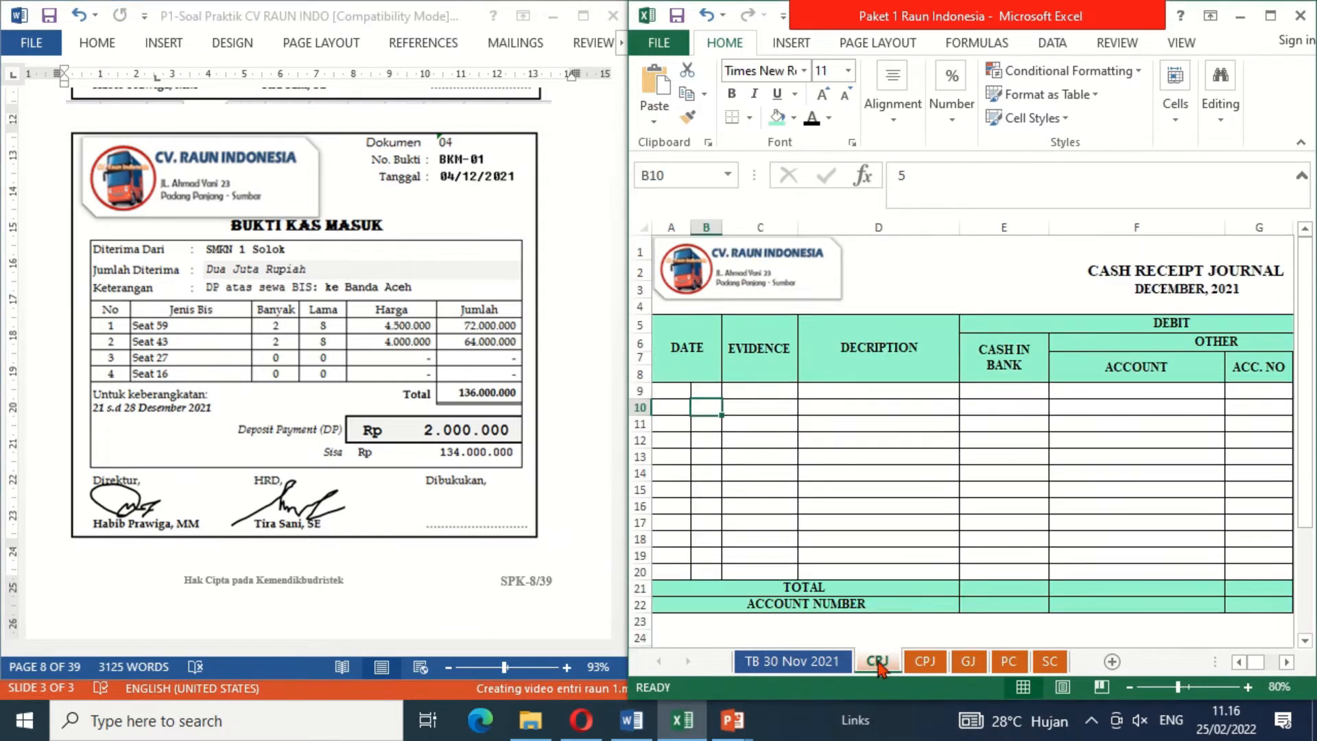
click(668, 393)
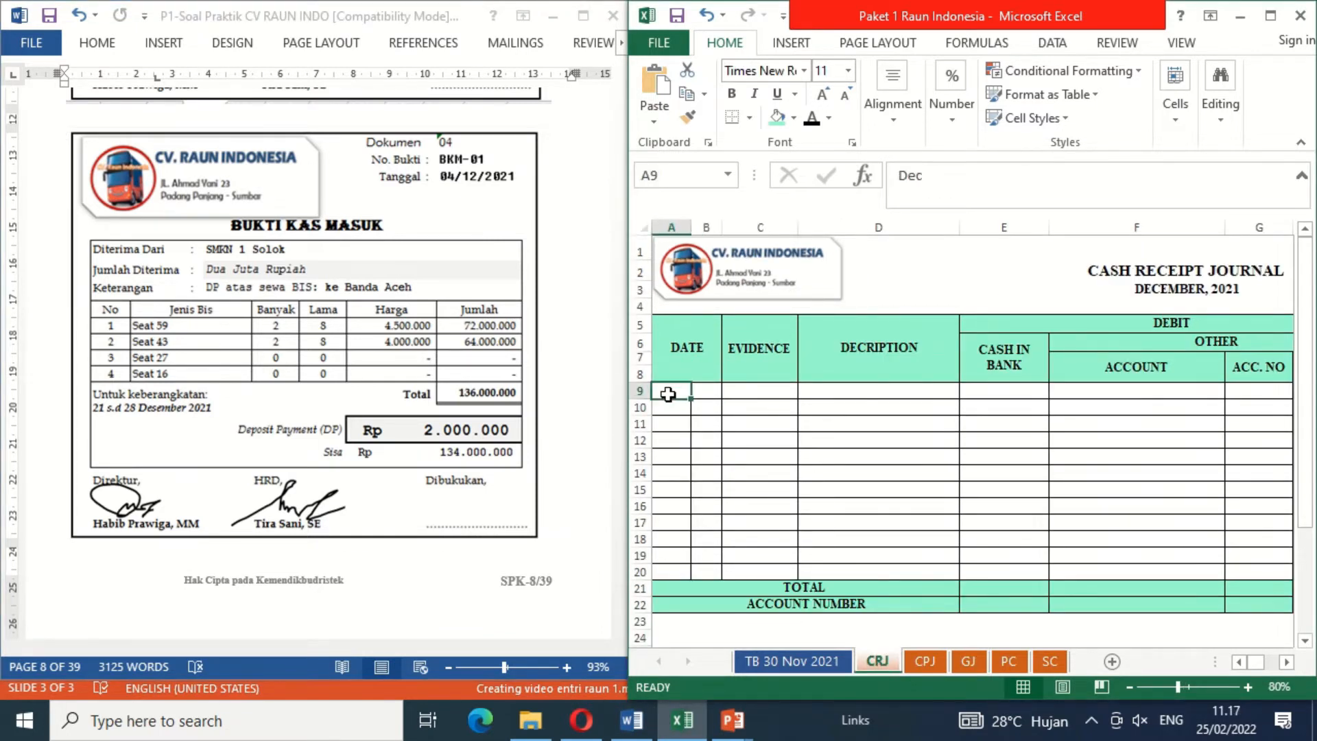
drag(668, 394, 754, 390)
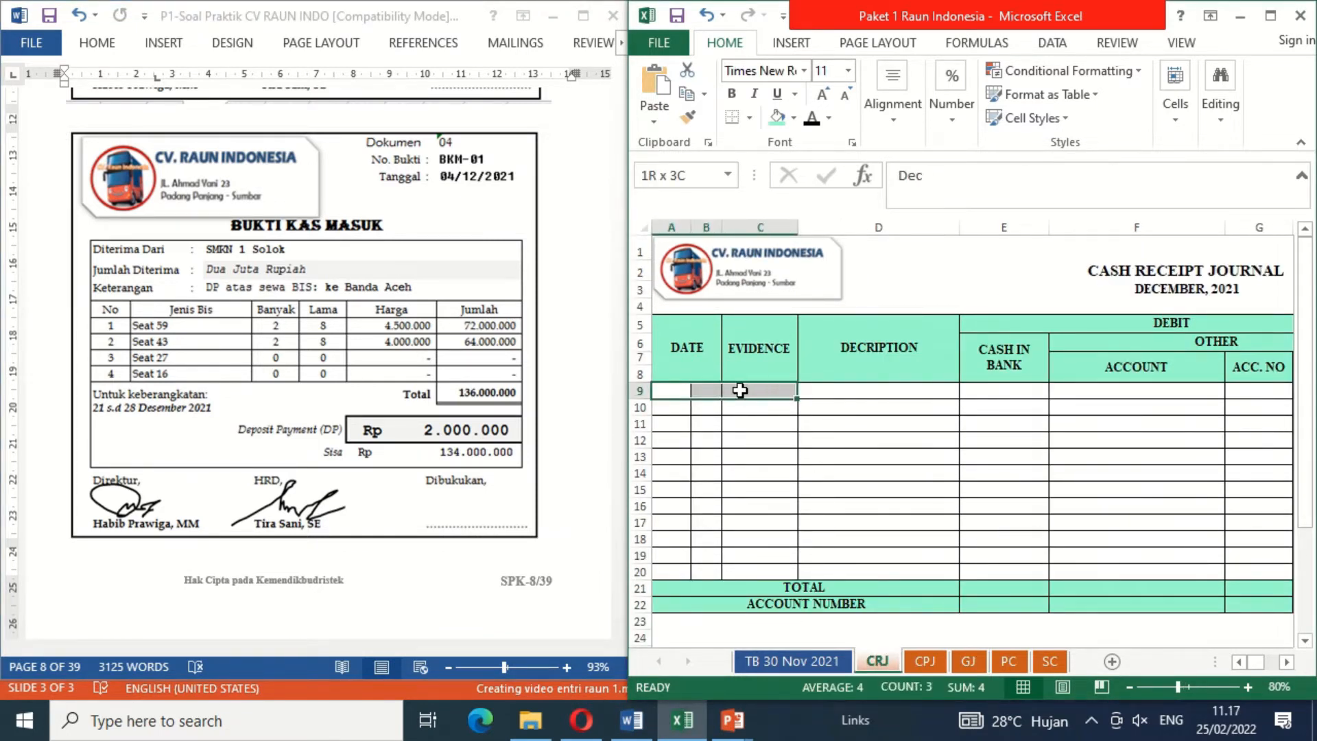
click(811, 121)
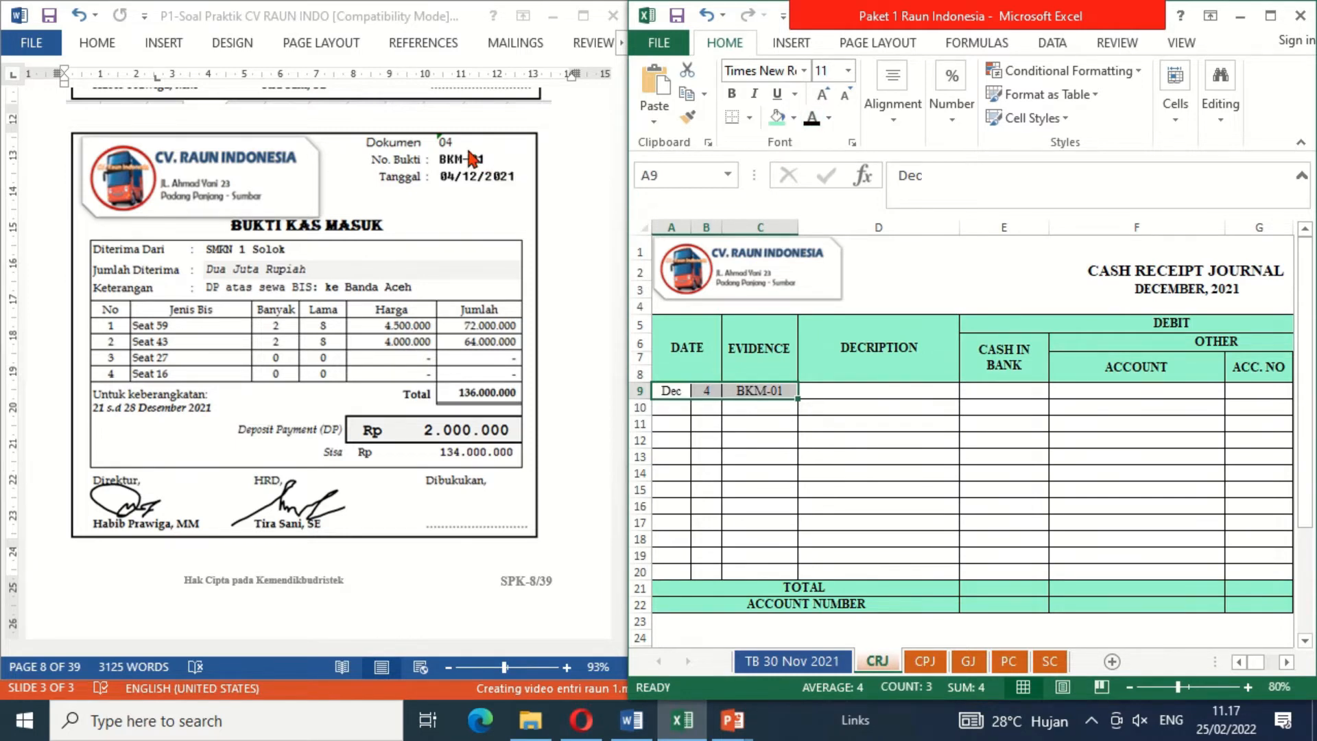
click(825, 386)
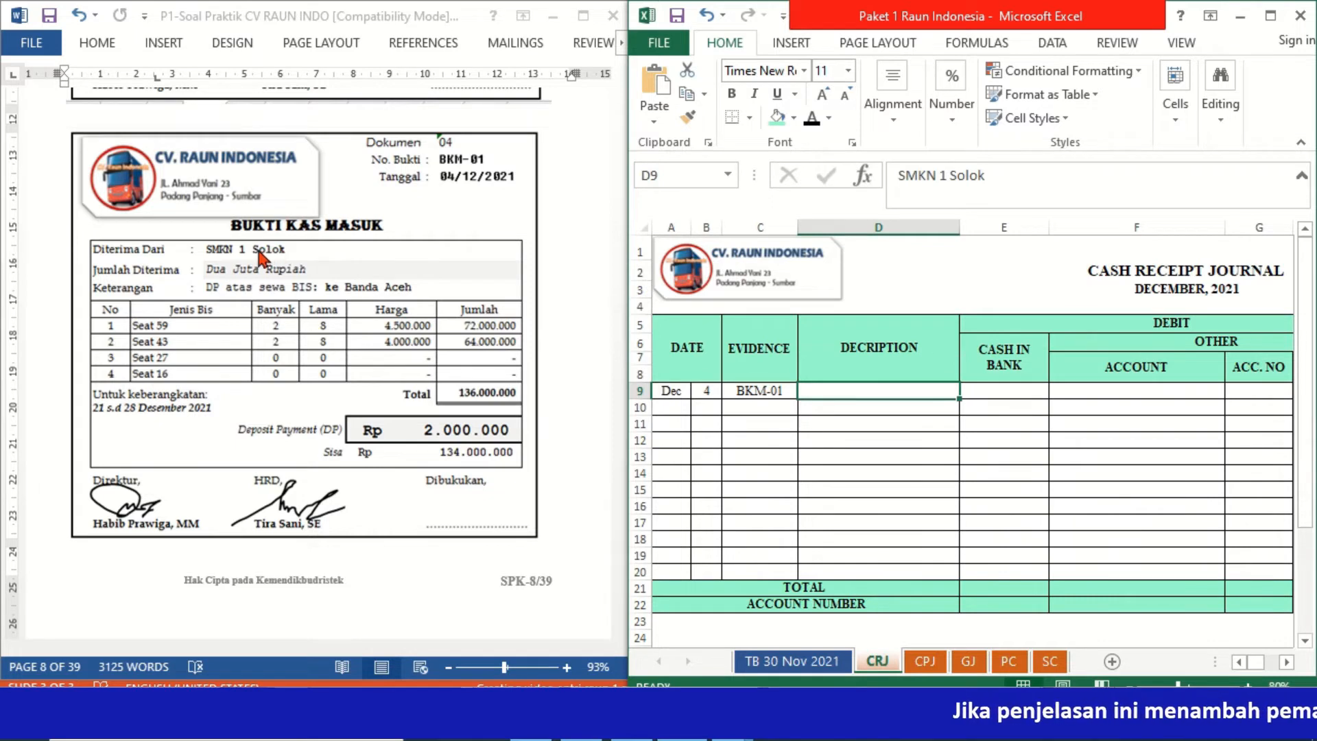
click(817, 126)
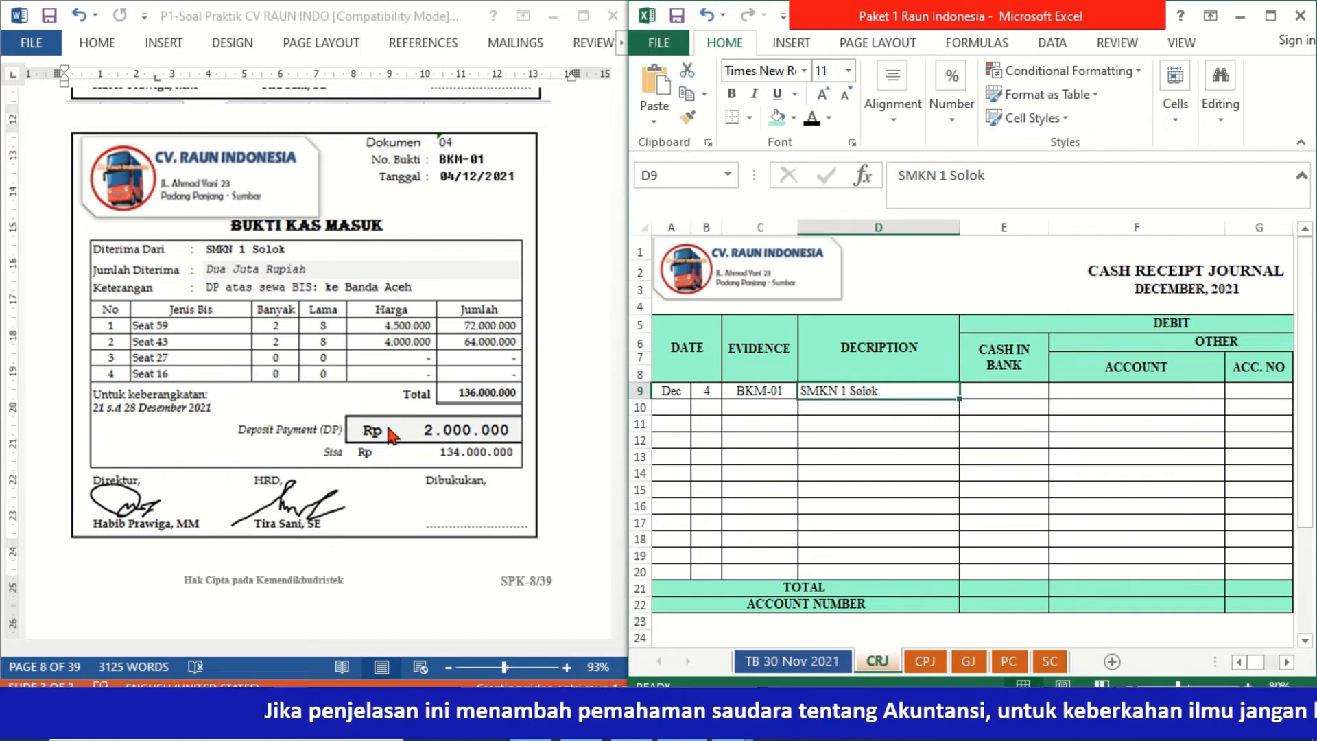
Step: Reveal the 2.000.000 amounts in black font under Cash in Bank and Unearned Rent Revenue in row 9 of the cash receipt journal
click(1016, 390)
text(2000000)
key(ctrl+Return)
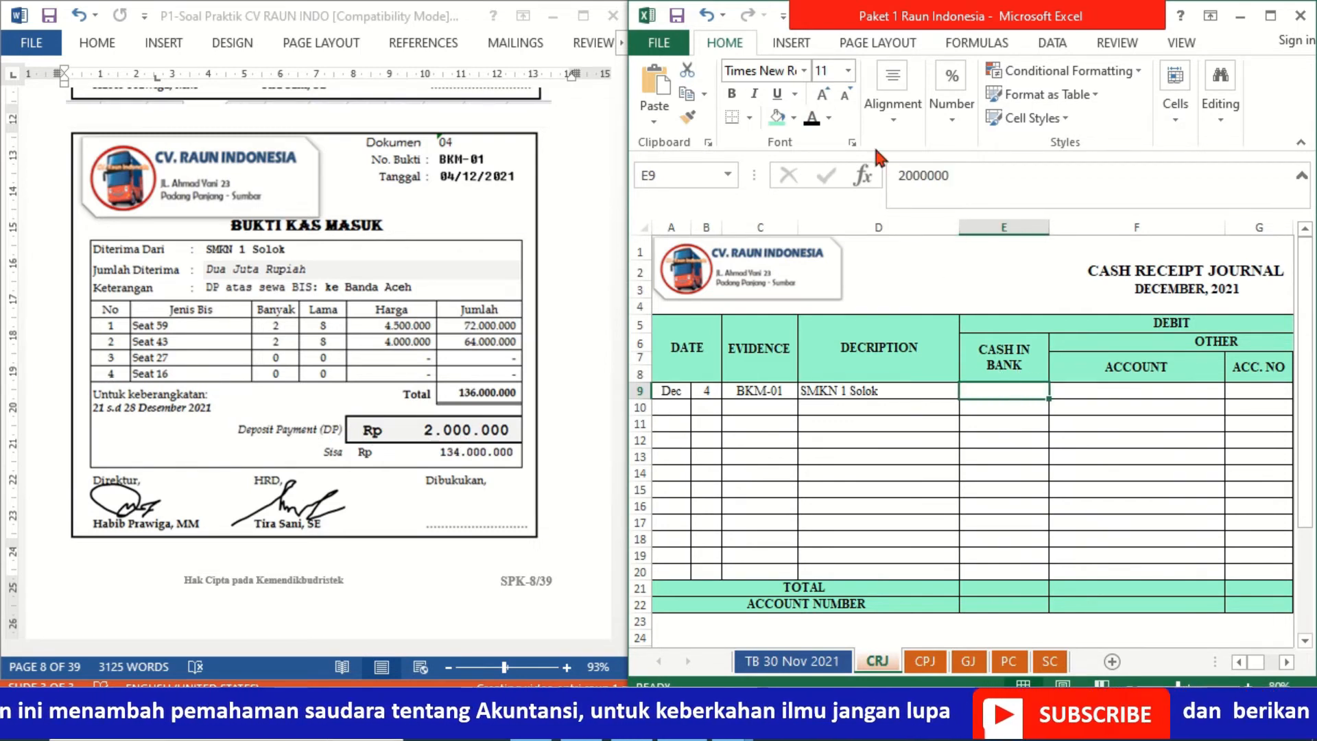
click(812, 122)
key(Right)
key(Right)
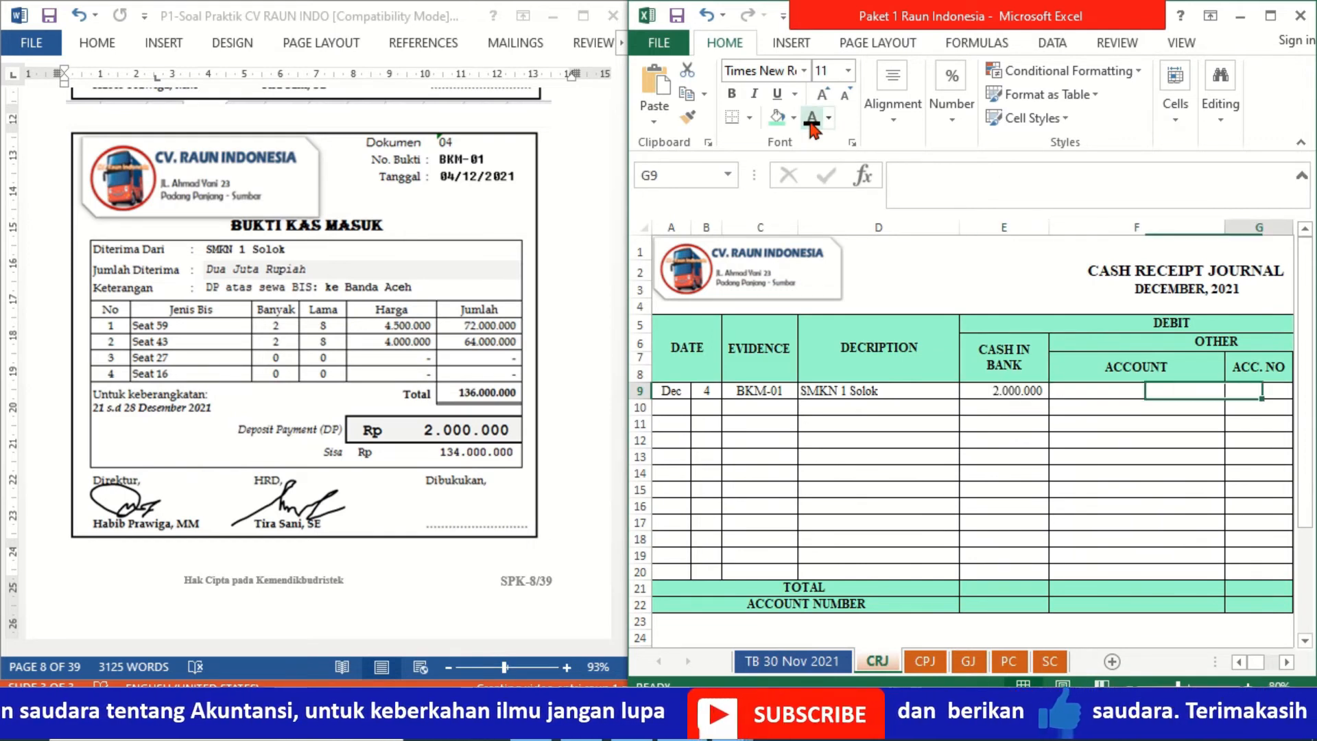
key(Right)
key(Right)
text(2000000)
key(ctrl+Return)
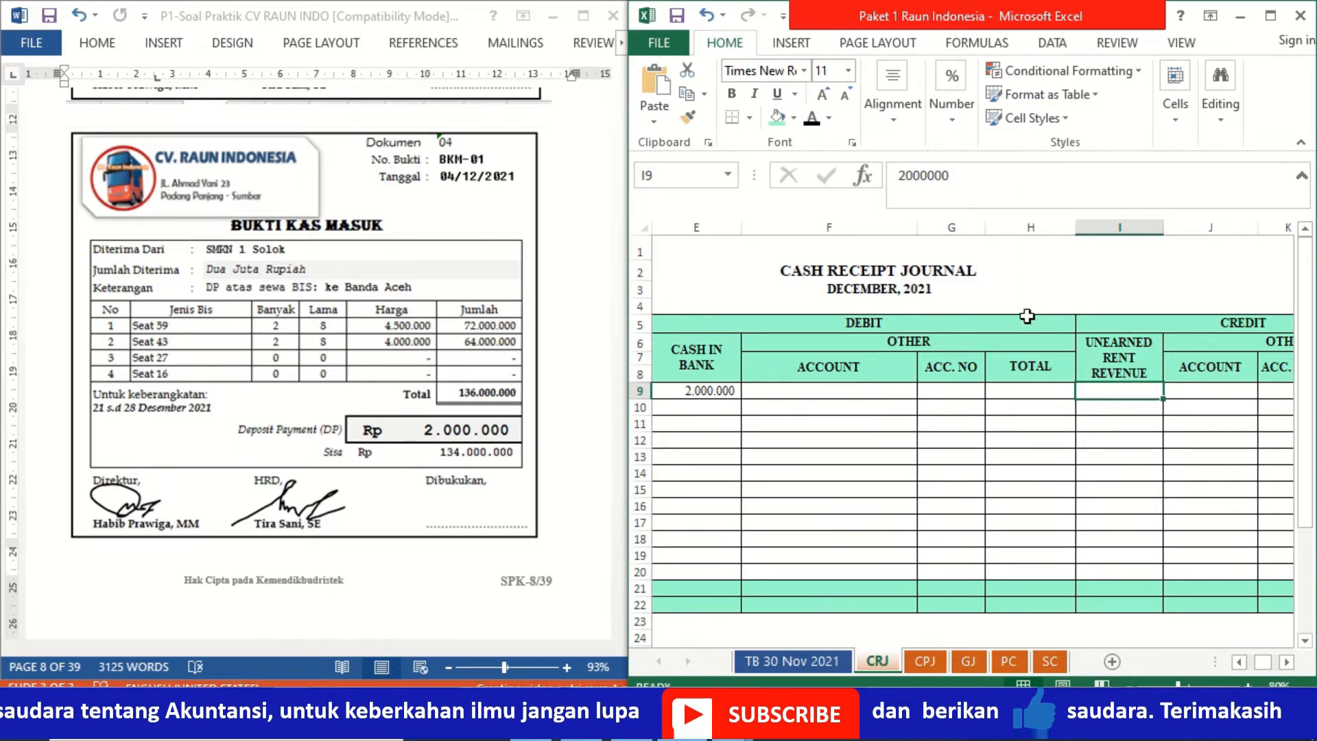
click(812, 121)
Step: Reveal the customer SMKN 1 SOLOK, dates 21 - 28 Desember 2021 and destination Banda Aceh in black font on the service card at columns V to AA
click(1050, 662)
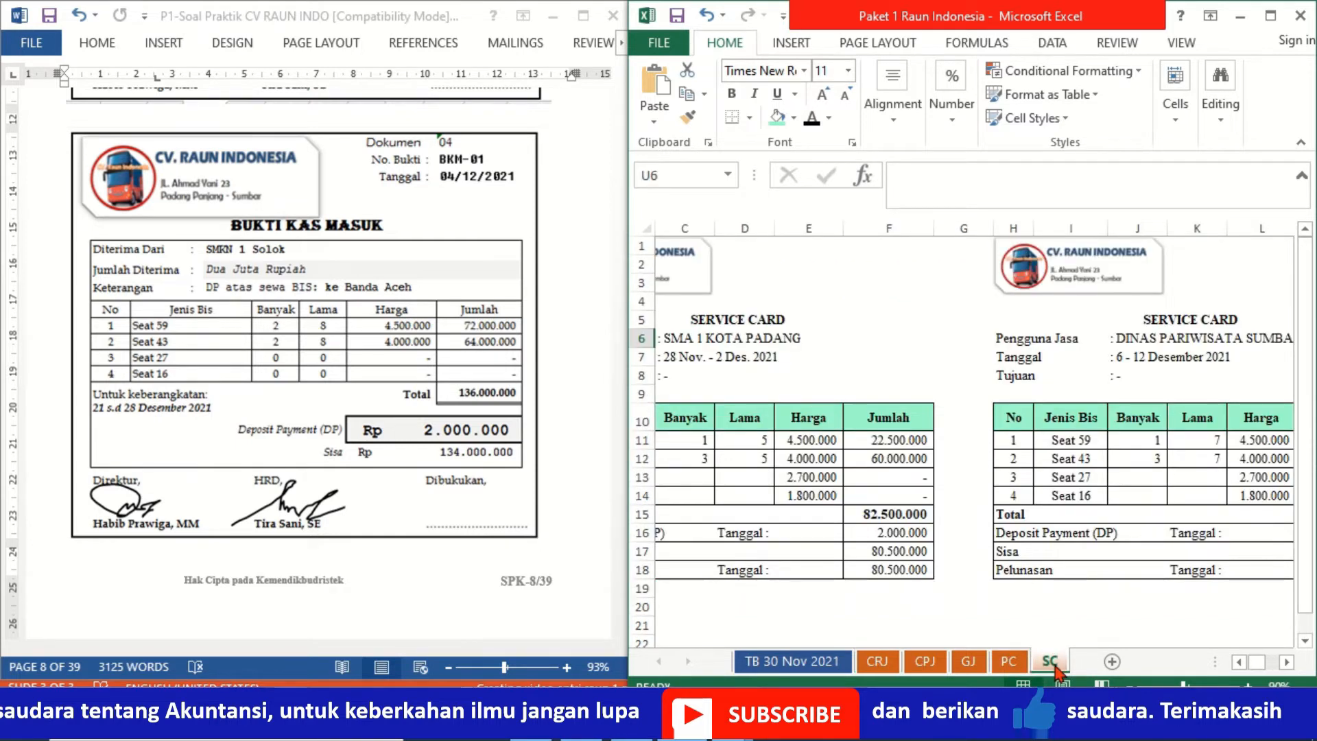
click(828, 353)
key(Right)
key(Right)
key(Right)
key(Right)
key(Right)
key(Right)
key(Right)
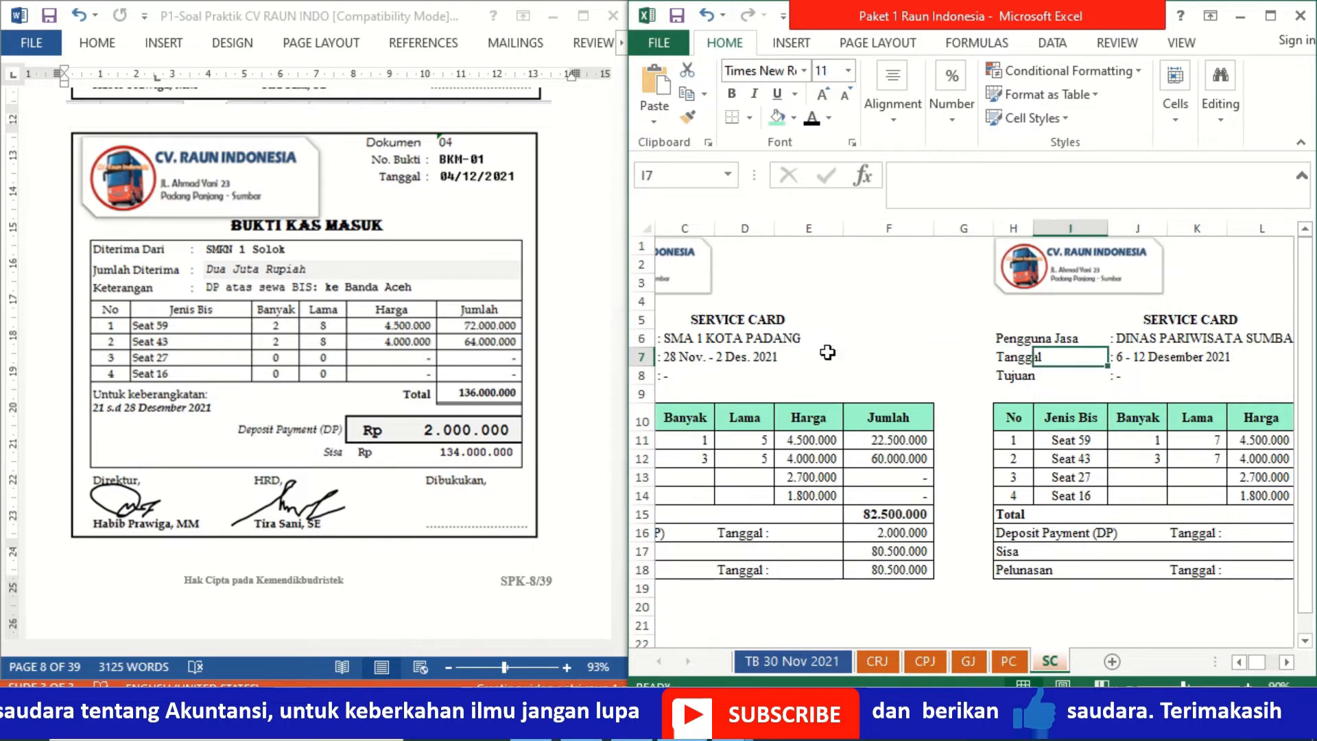
key(Right)
key(Right)
key(Right)
key(Right)
key(Right)
key(Right)
key(Right)
key(Right)
key(Right)
key(Right)
key(Right)
key(Right)
key(Right)
key(Right)
key(Right)
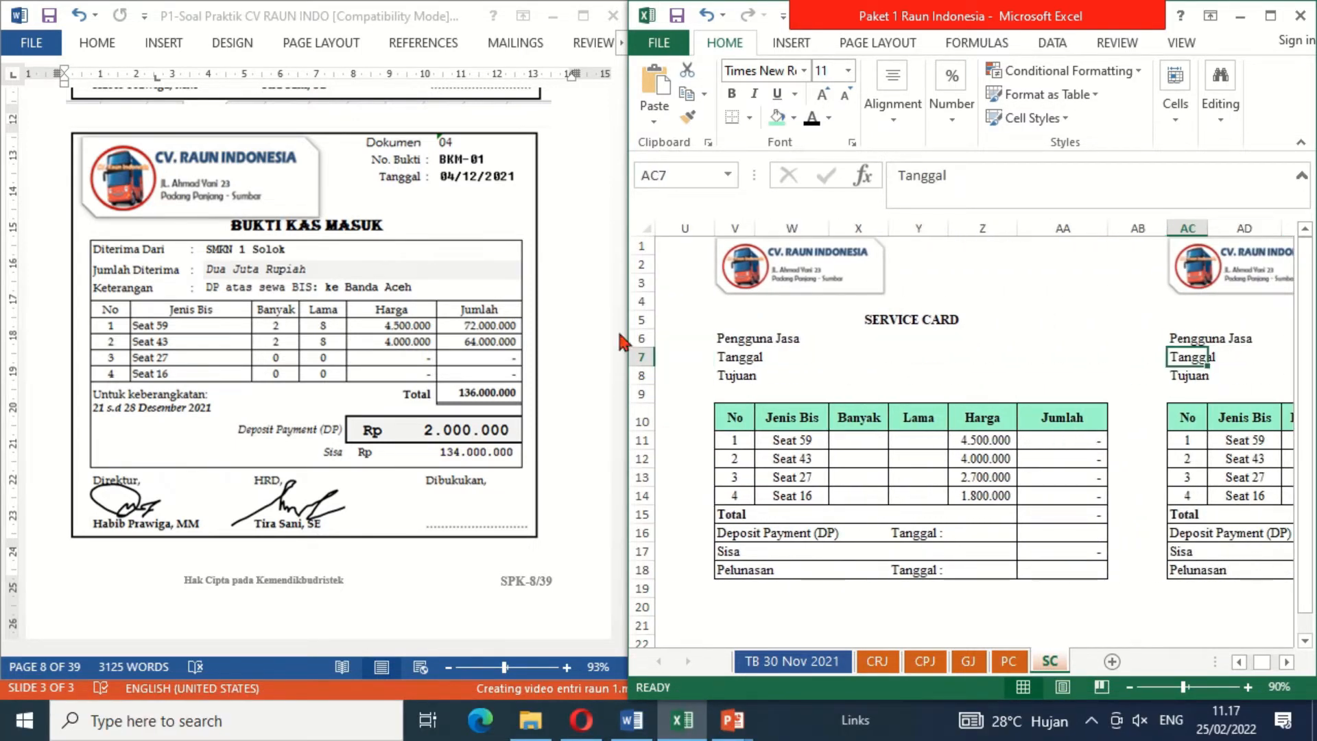
click(899, 340)
click(856, 343)
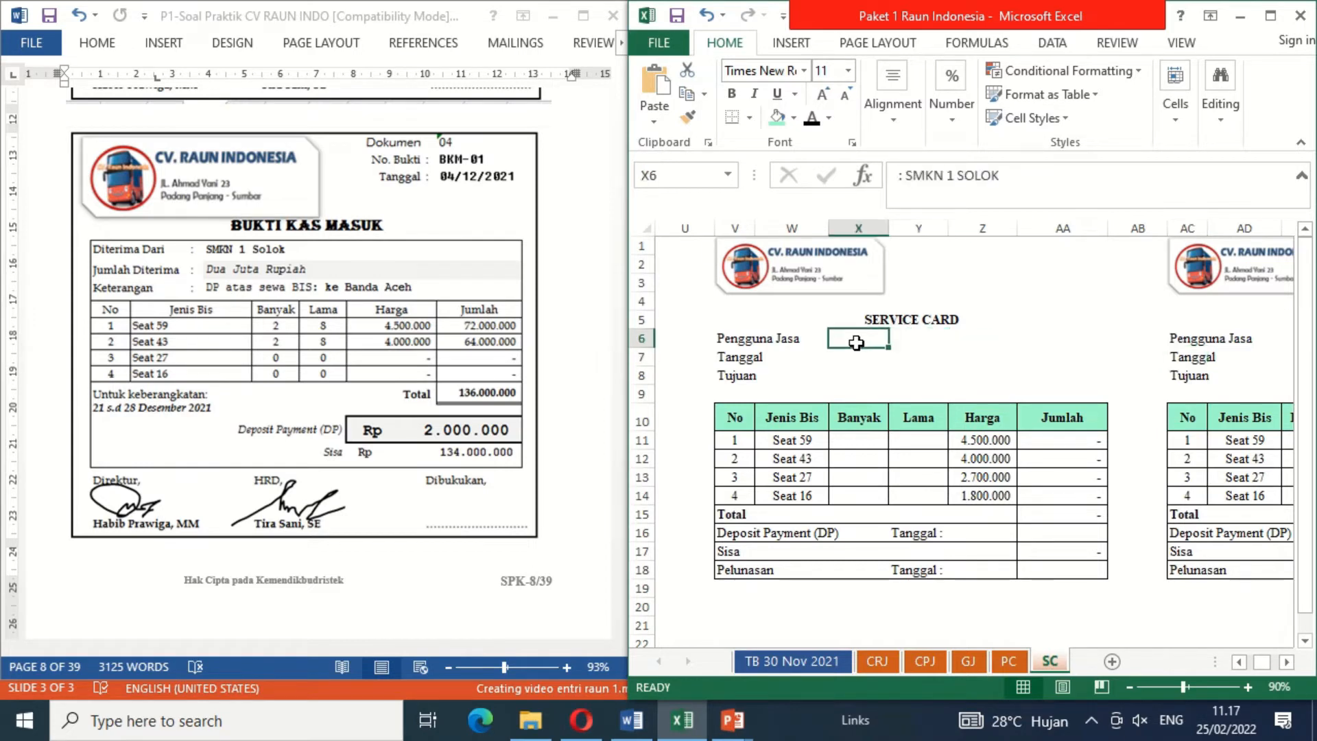
drag(856, 343, 859, 377)
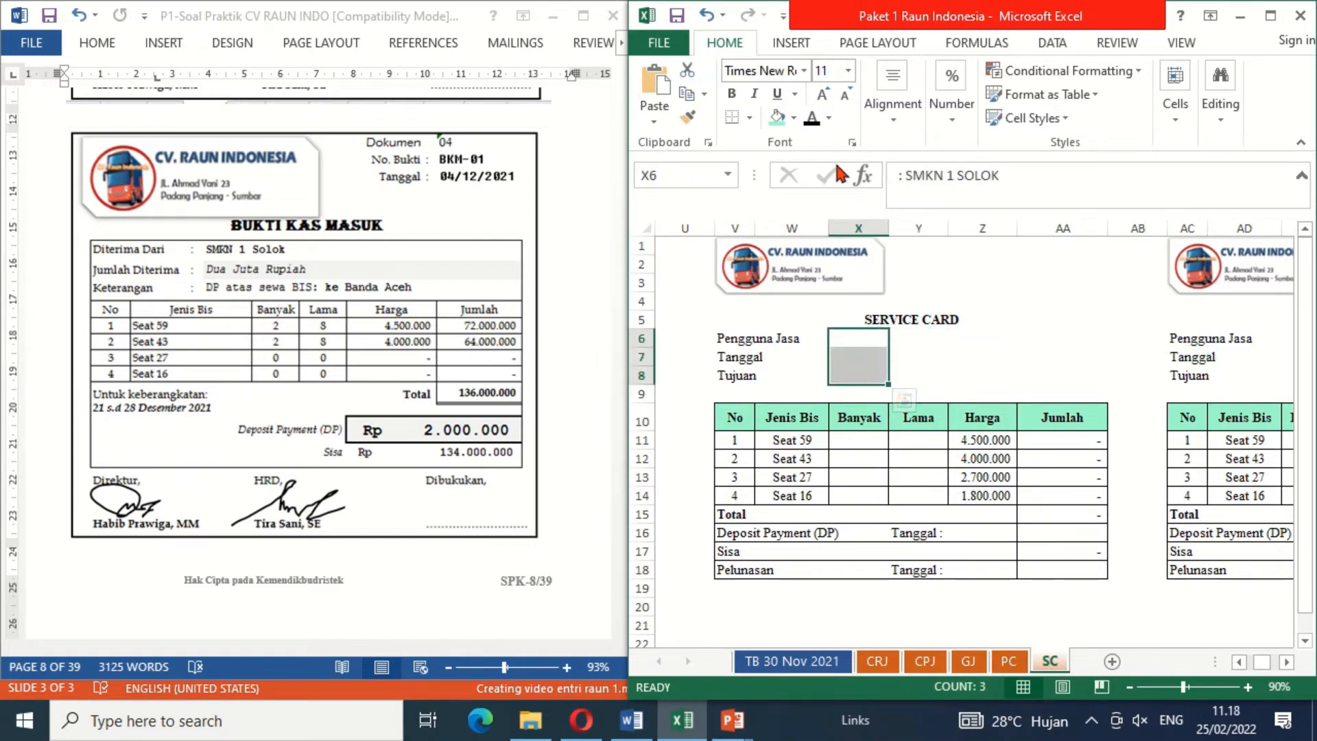
click(813, 123)
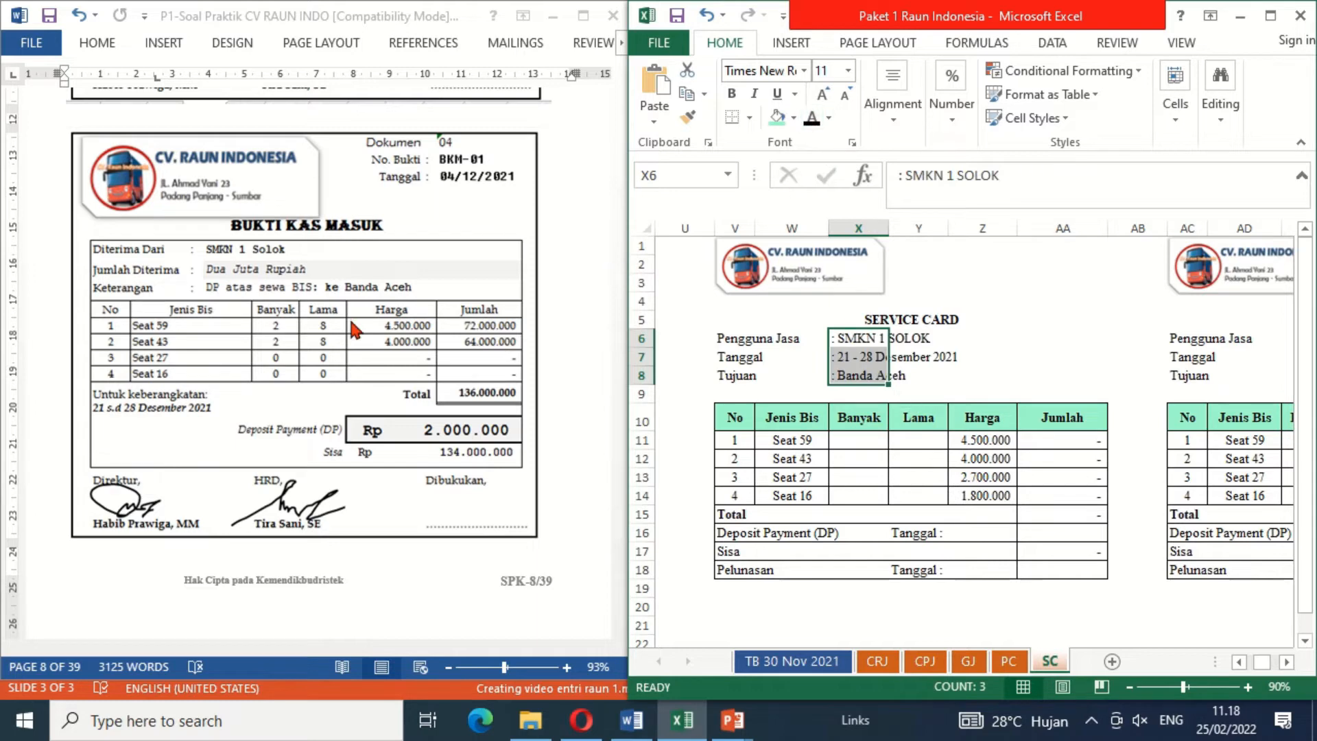
click(991, 359)
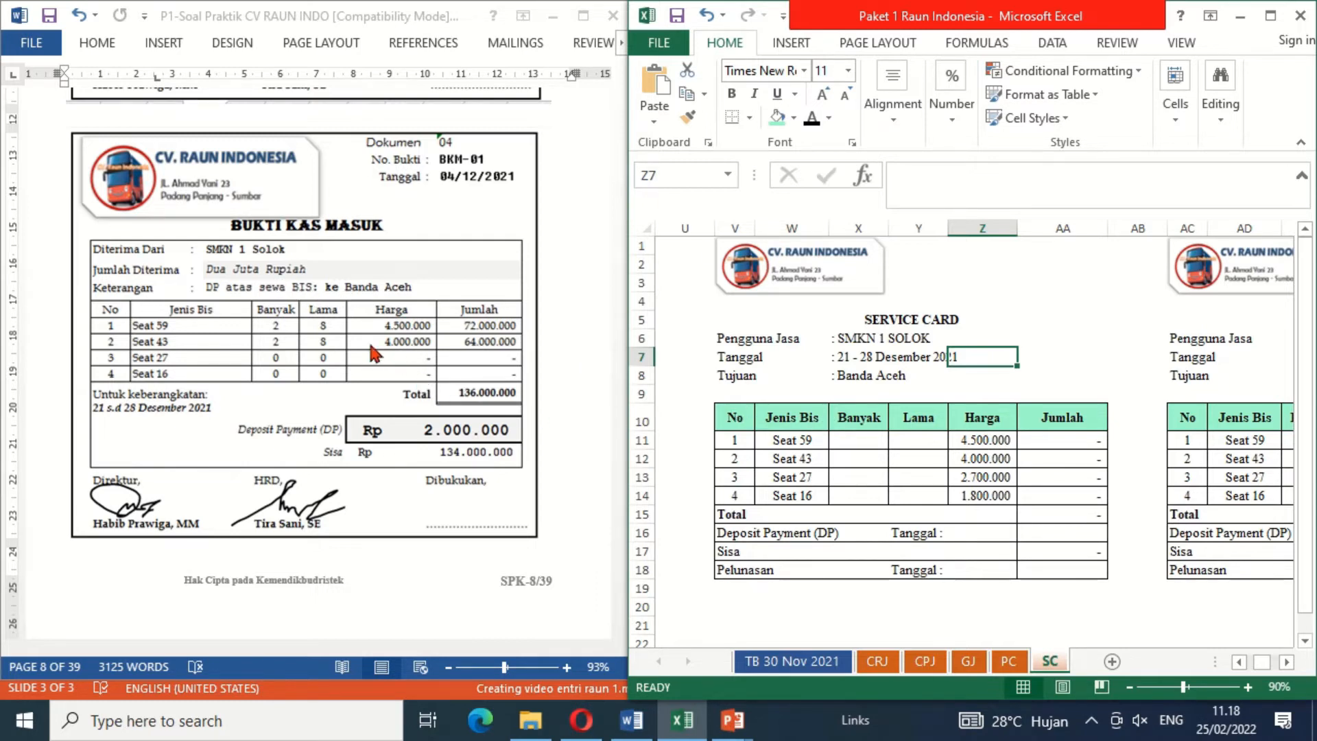
Step: Enter a Banyak quantity of 2 for both Seat 59 and Seat 43 on the SMKN 1 SOLOK service card
click(881, 444)
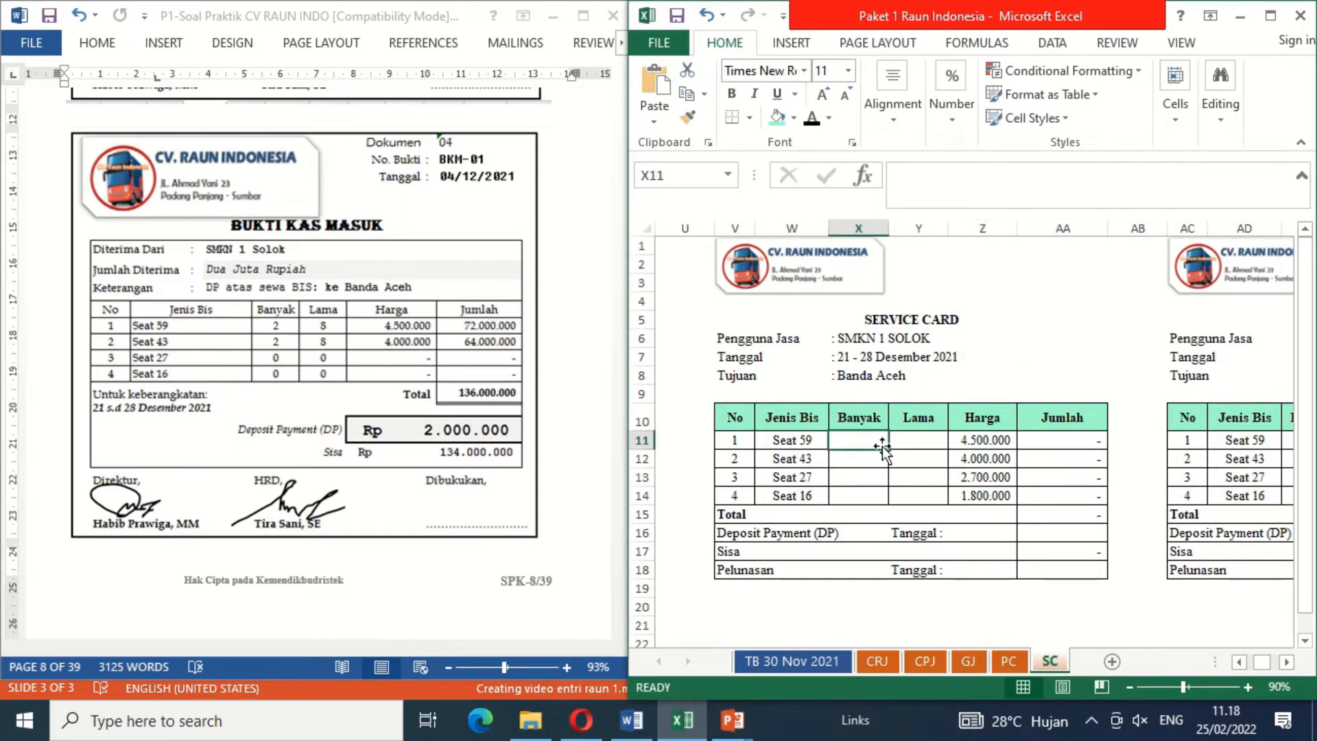
text(2)
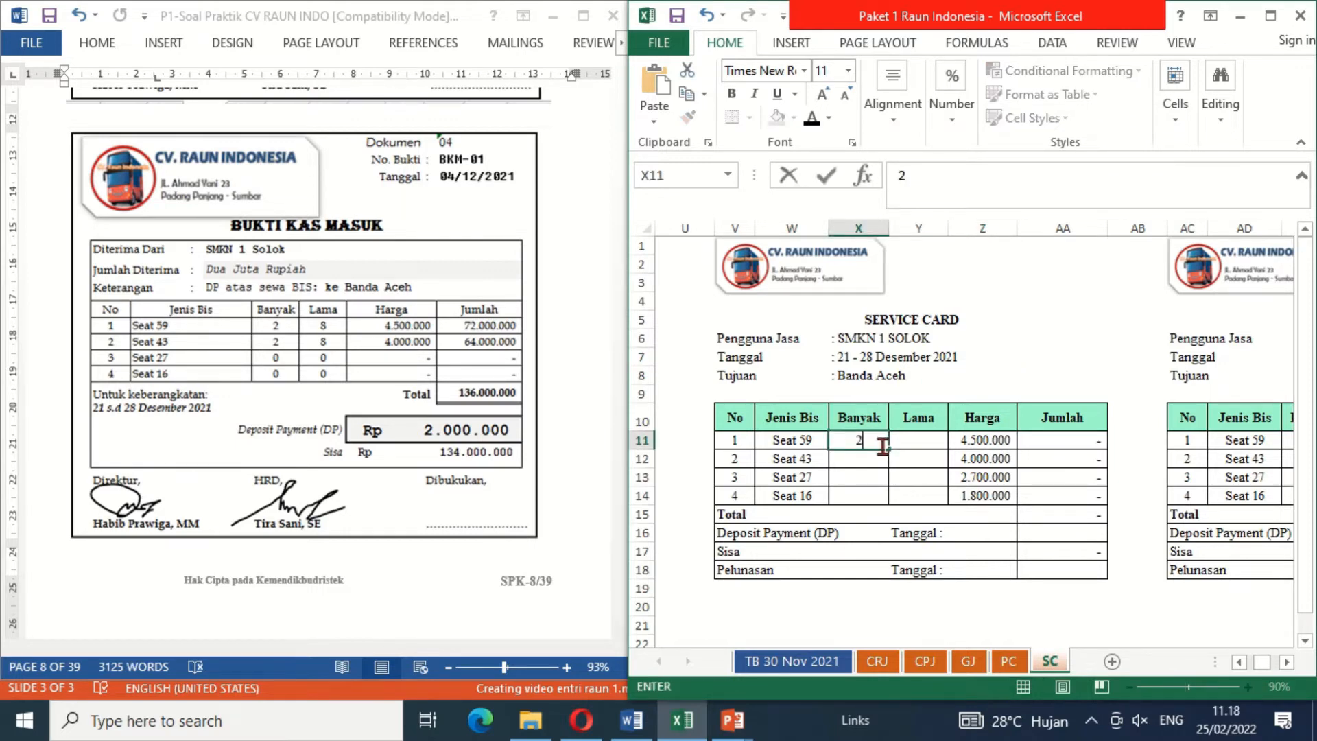
key(Return)
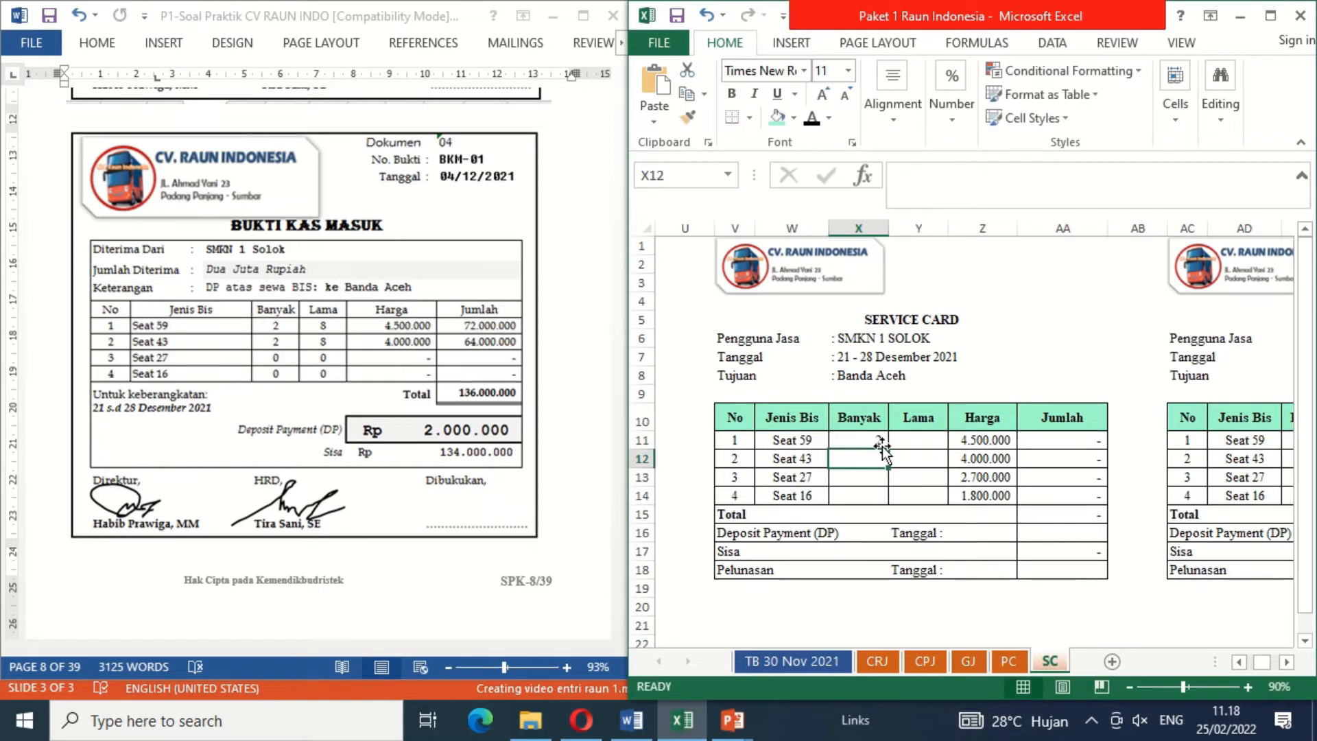
text(2)
key(Return)
key(Up)
key(Up)
key(Right)
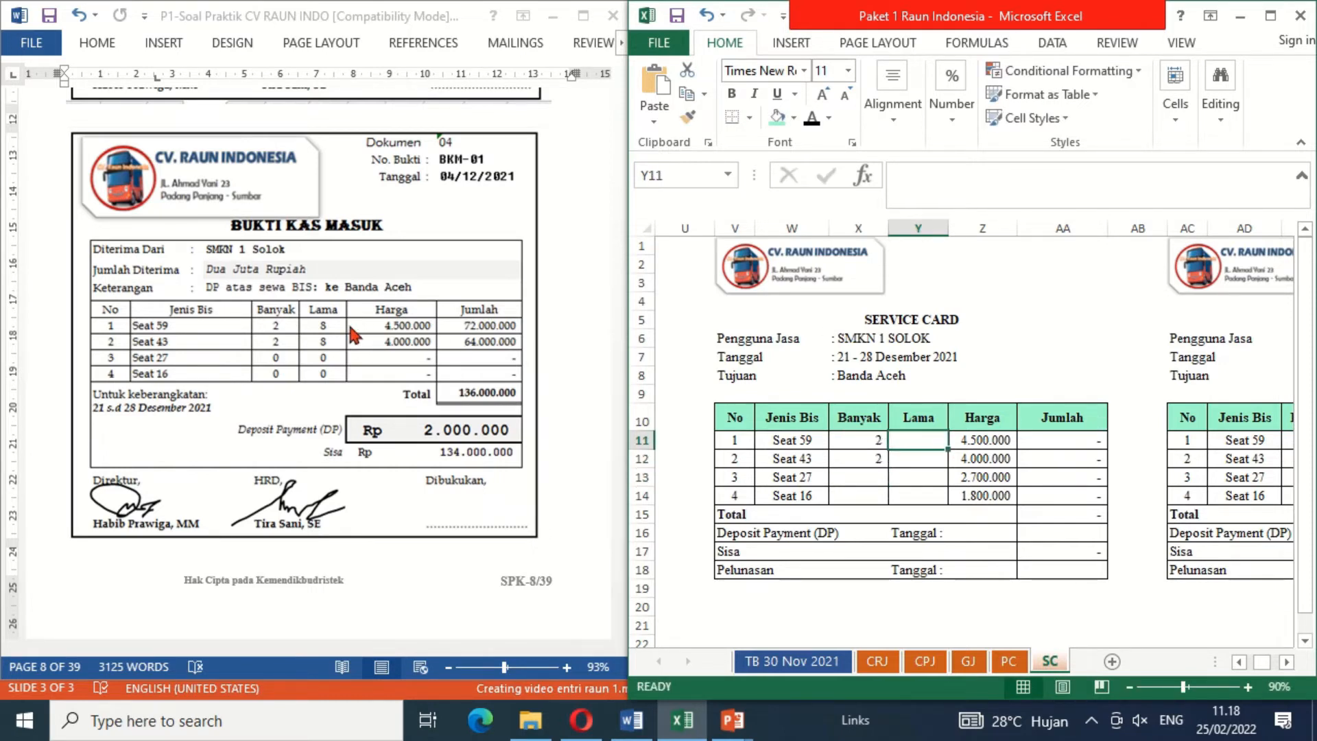
Step: Enter a Lama duration of 8 for both Seat 59 and Seat 43 on the SMKN 1 SOLOK service card
text(8)
key(Return)
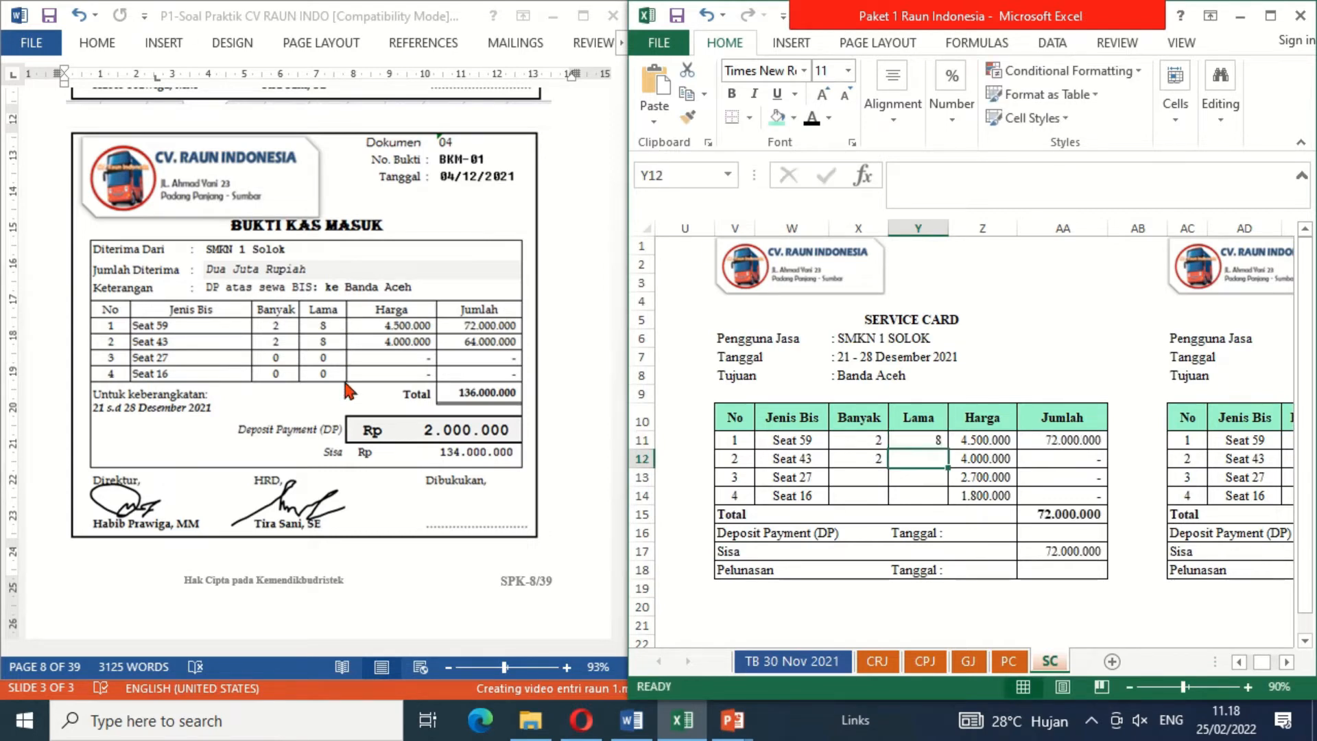
text(8)
key(Return)
key(Up)
key(Right)
key(Right)
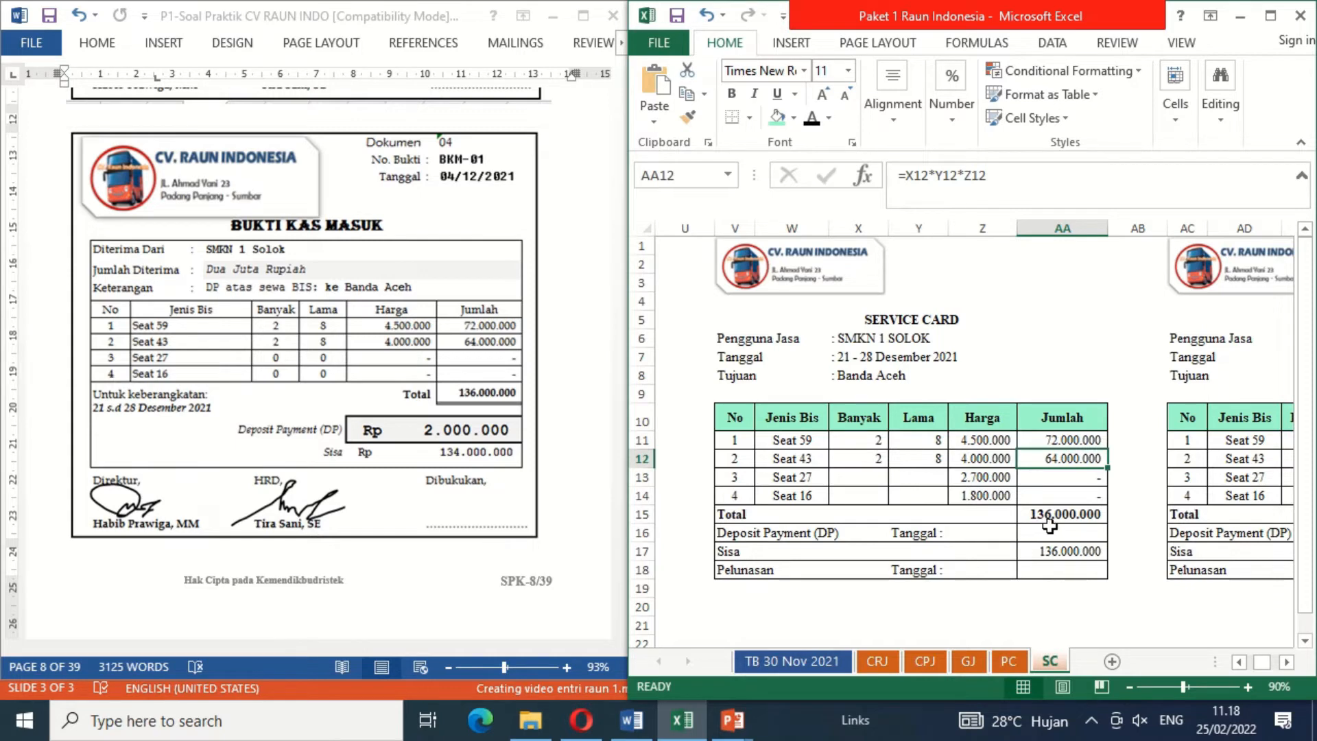
Step: Record the SMKN 1 SOLOK deposit payment with the date 4/12/21 as text and the amount 2000000
click(994, 532)
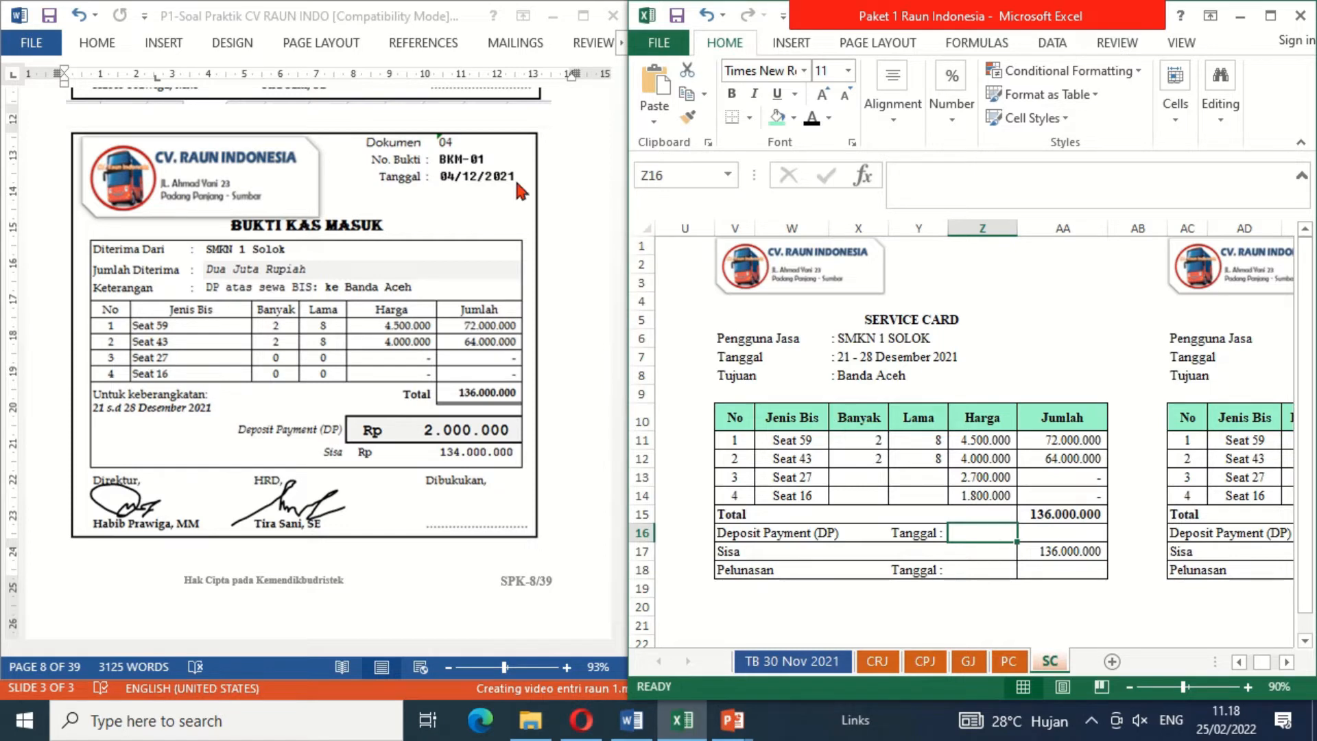
text(')
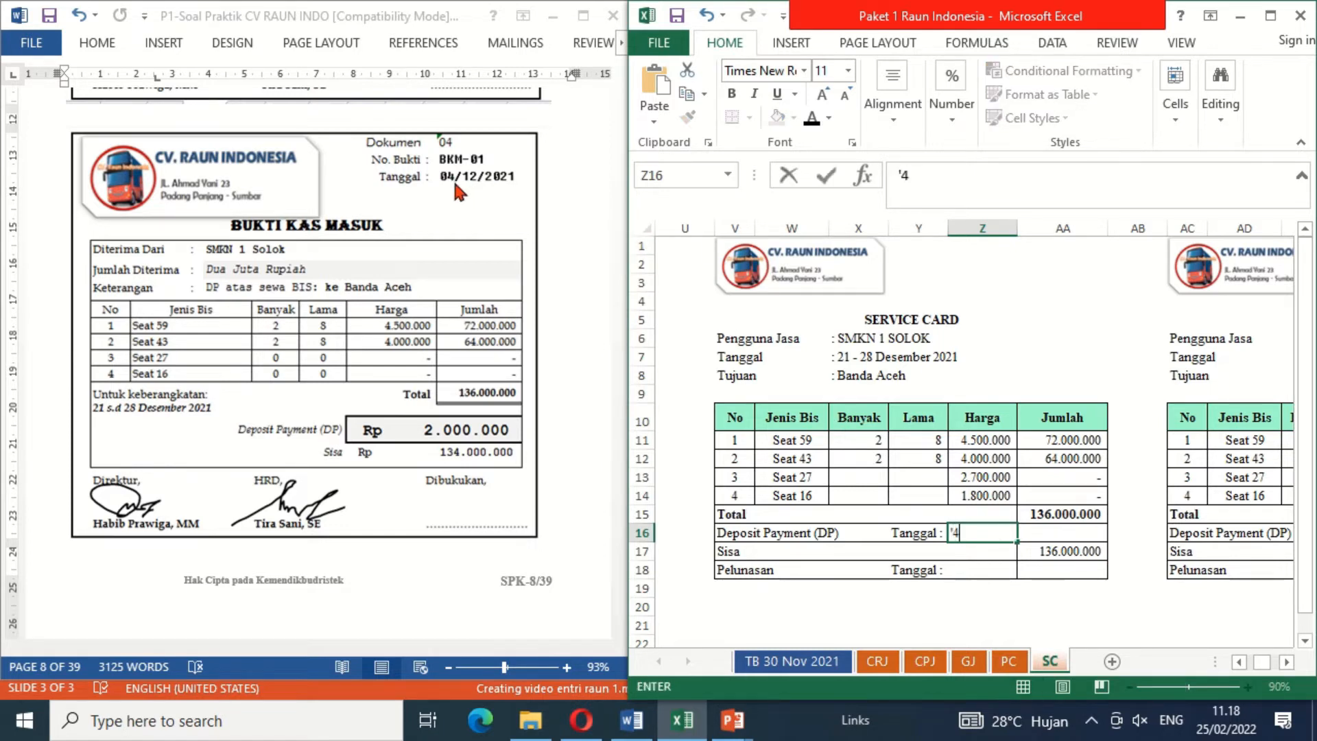
text(4/12/21)
key(Return)
key(Up)
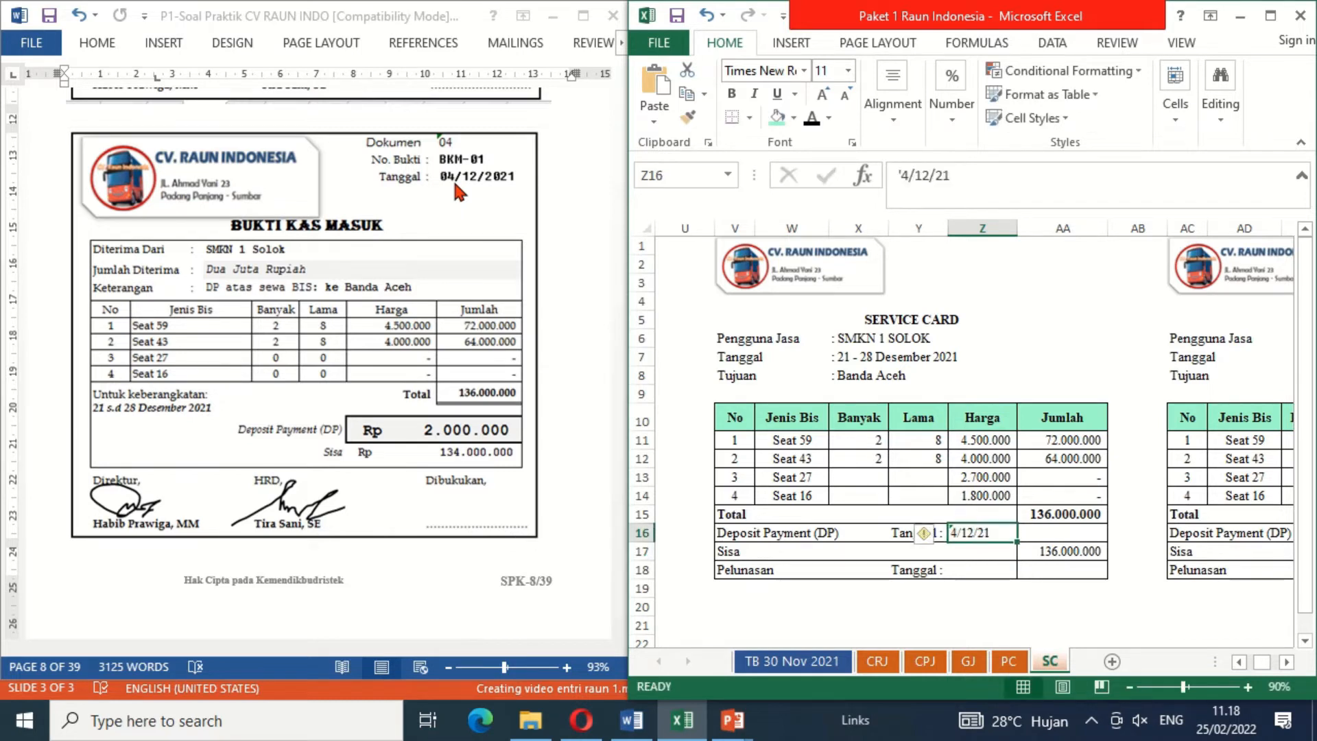
key(Right)
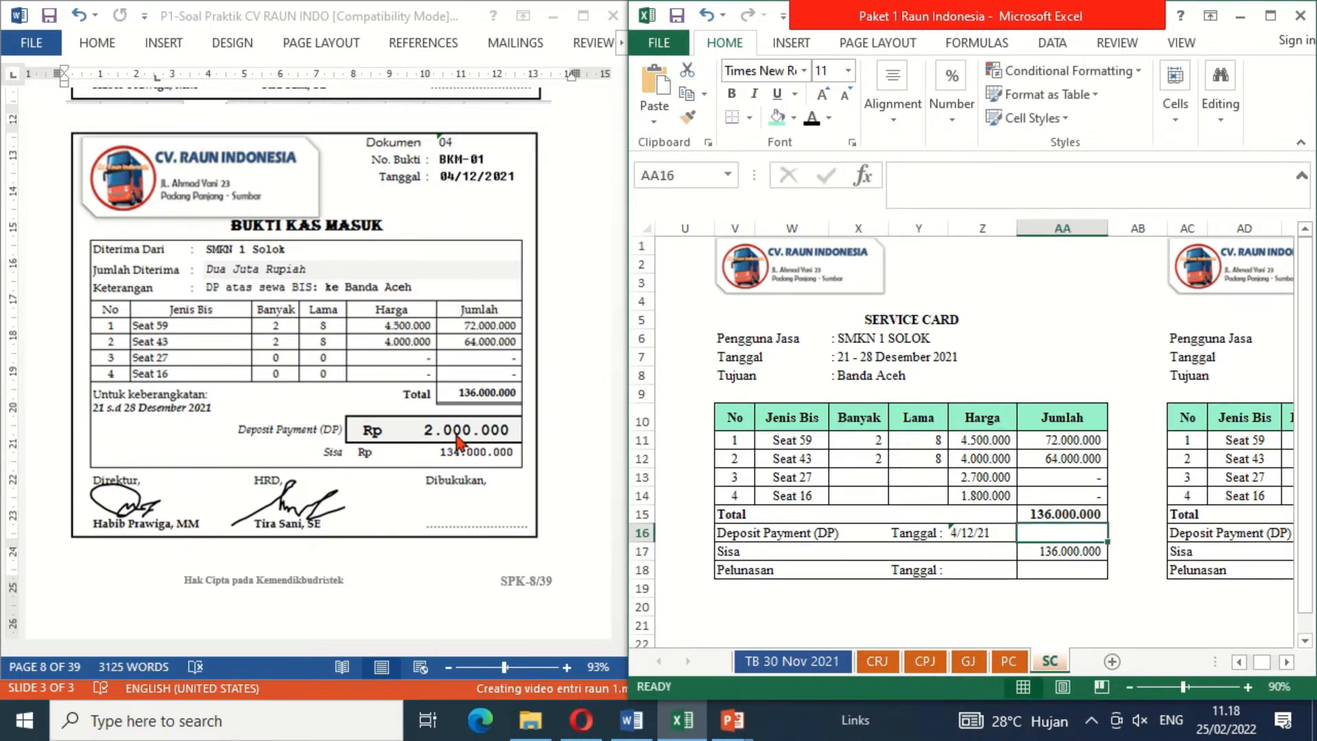
text(2000000)
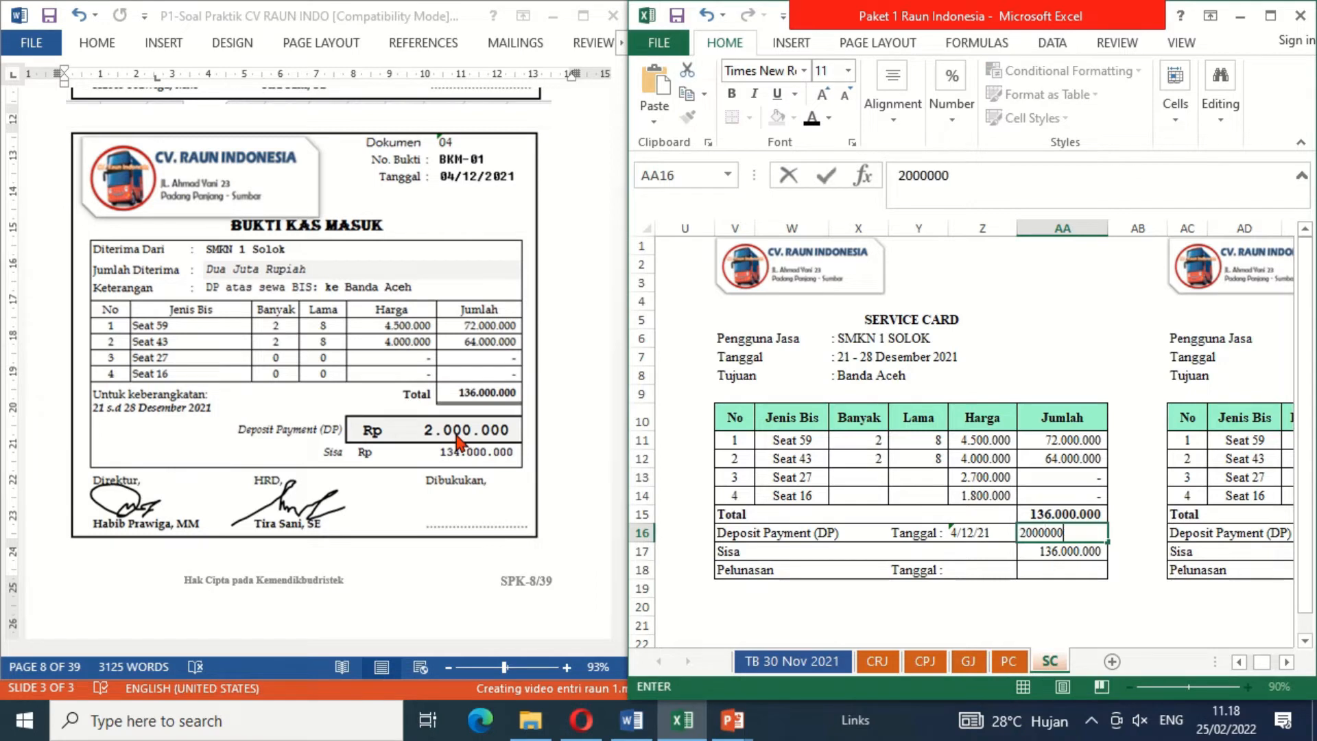
key(Return)
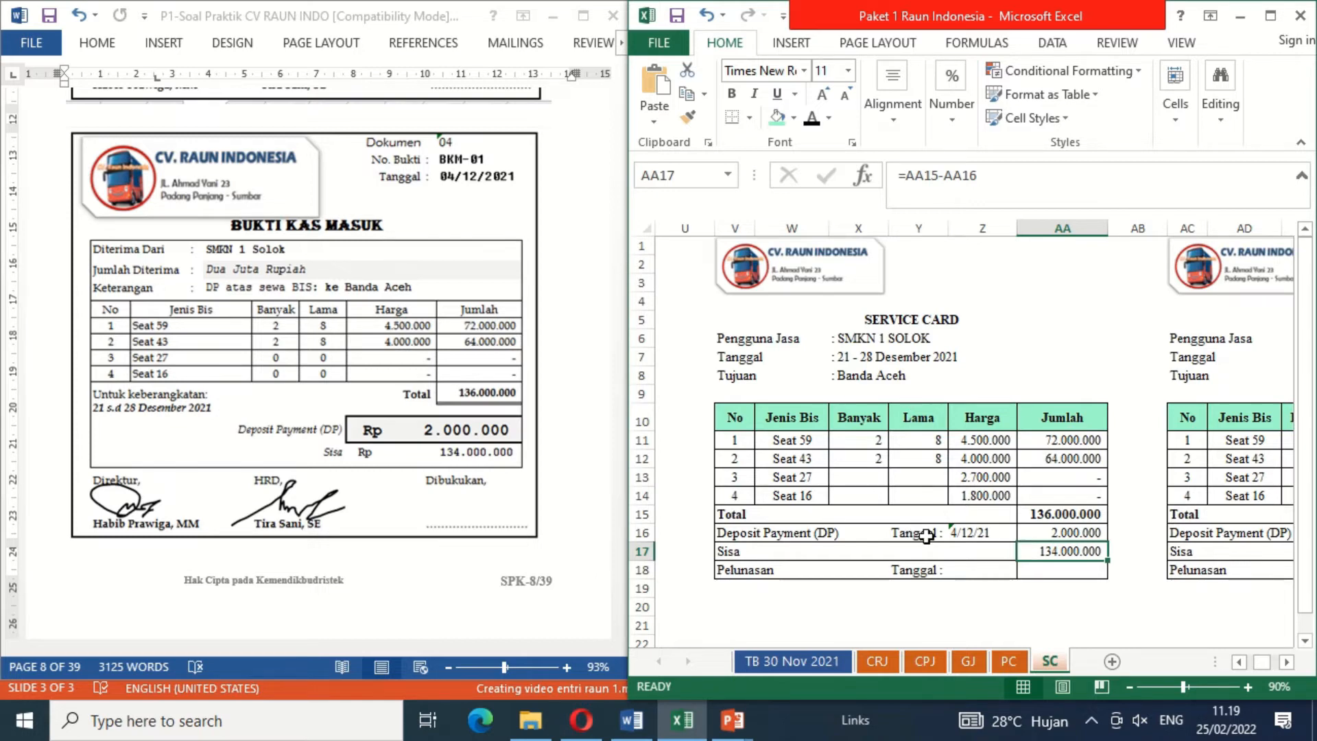
Step: Add the signature above the Dibukukan line of cash receipt voucher BKM-01 to mark it as booked, and move on to document 05
click(796, 477)
click(468, 494)
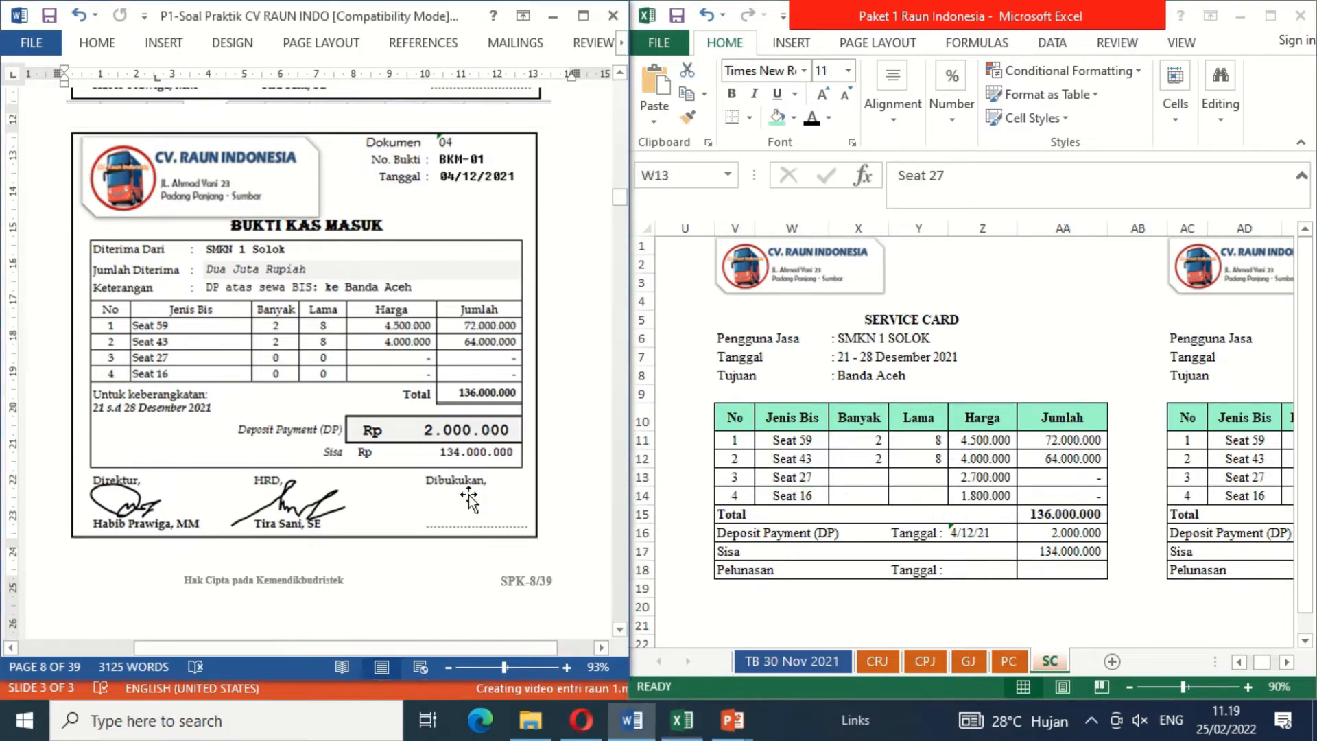
click(469, 494)
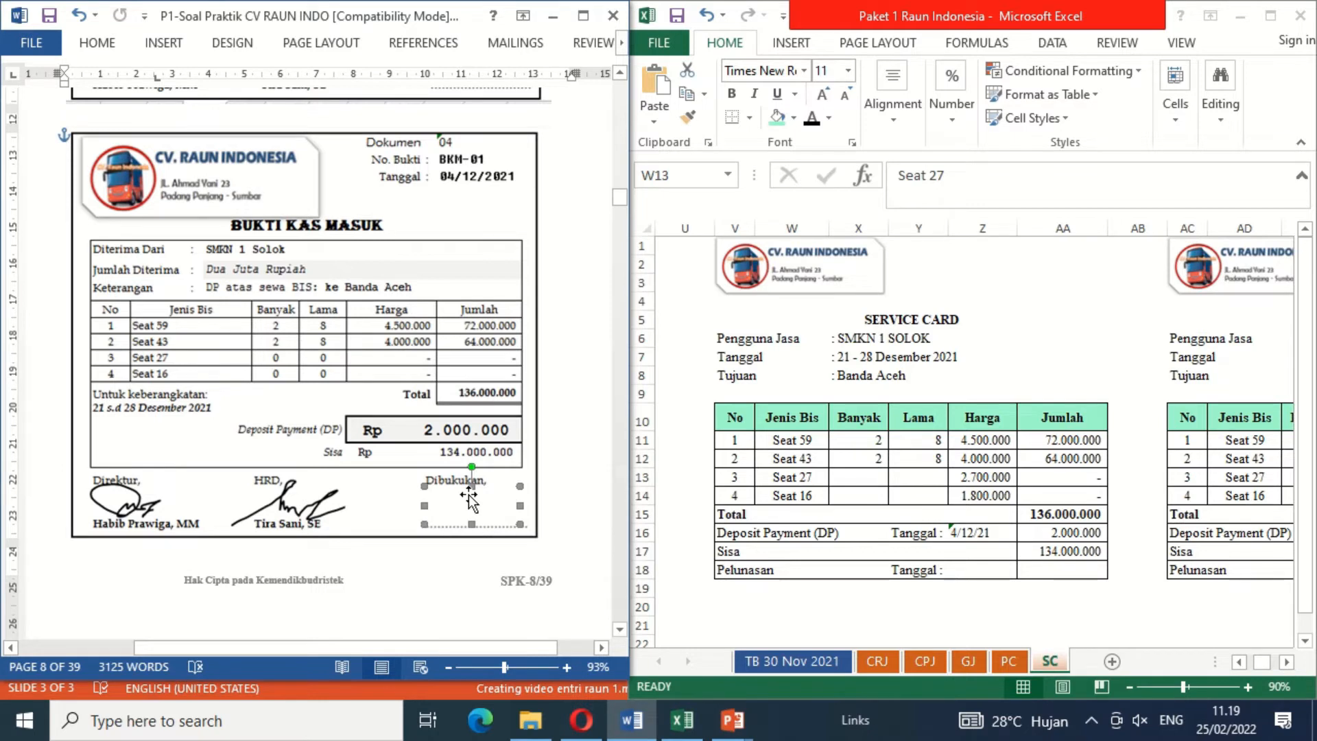
key(ctrl+v)
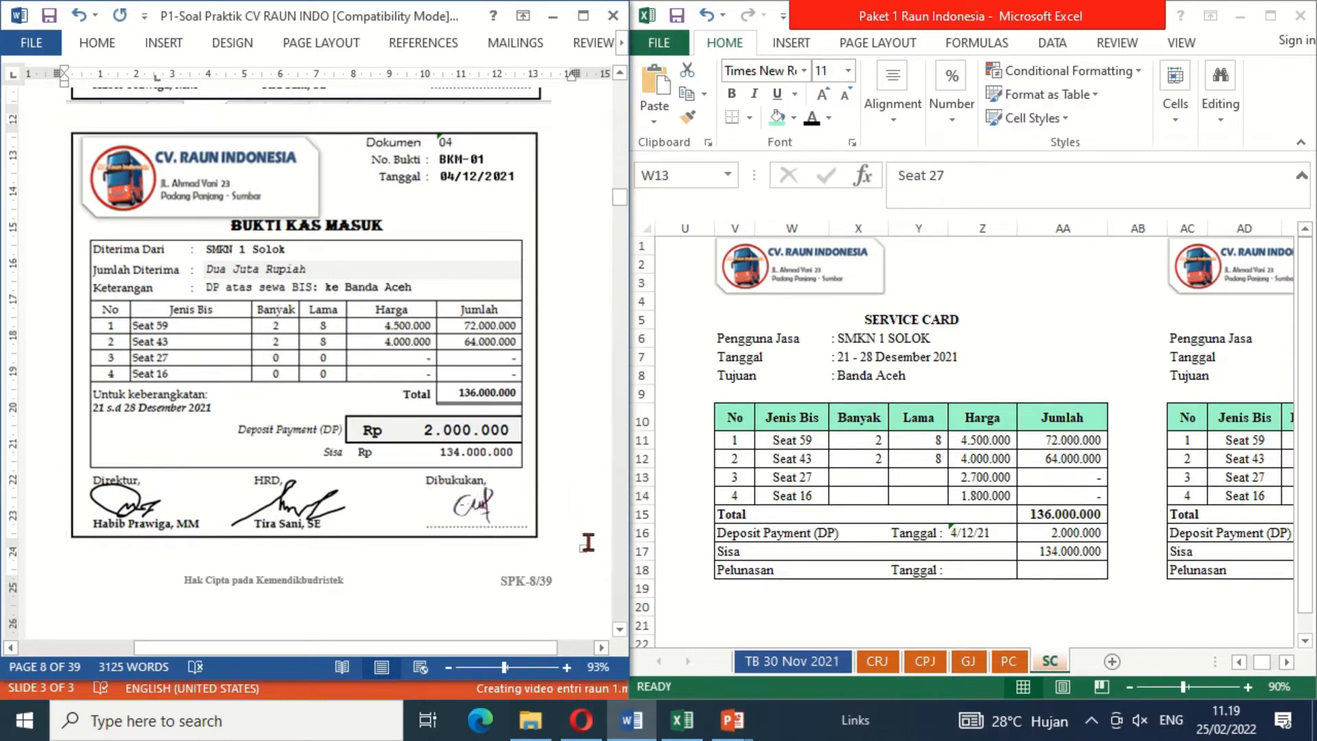
click(617, 580)
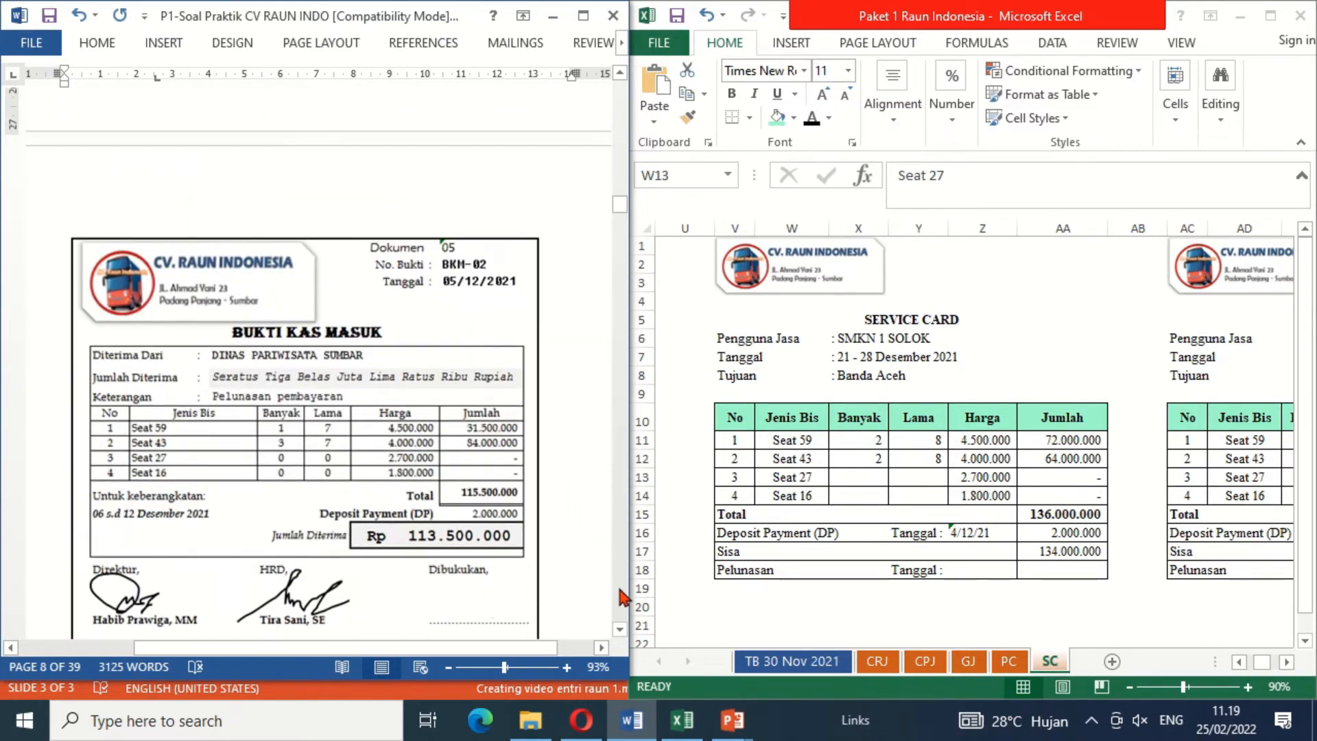
Step: Review cash receipt BKM-02, then check the Unearned Rent Revenue account and its supporting list on the TB 30 Nov 2021 sheet
click(619, 628)
click(619, 629)
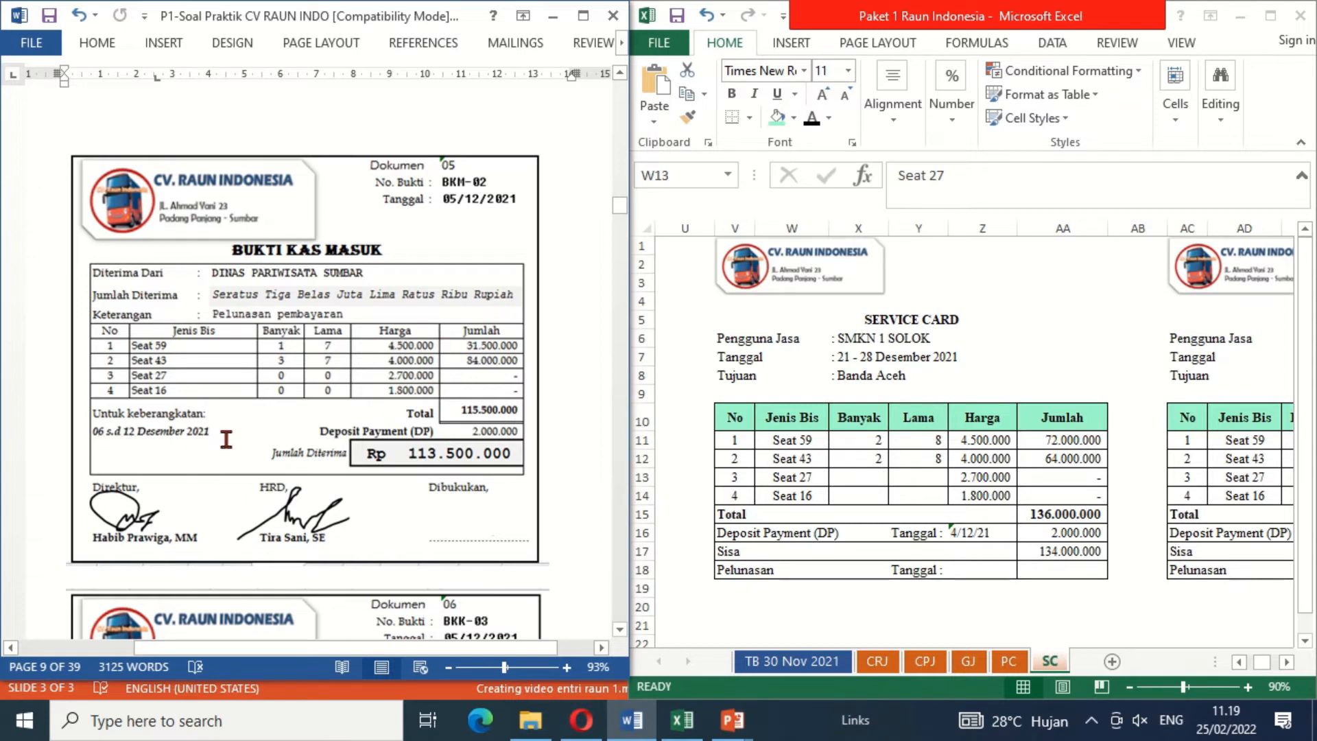
click(812, 665)
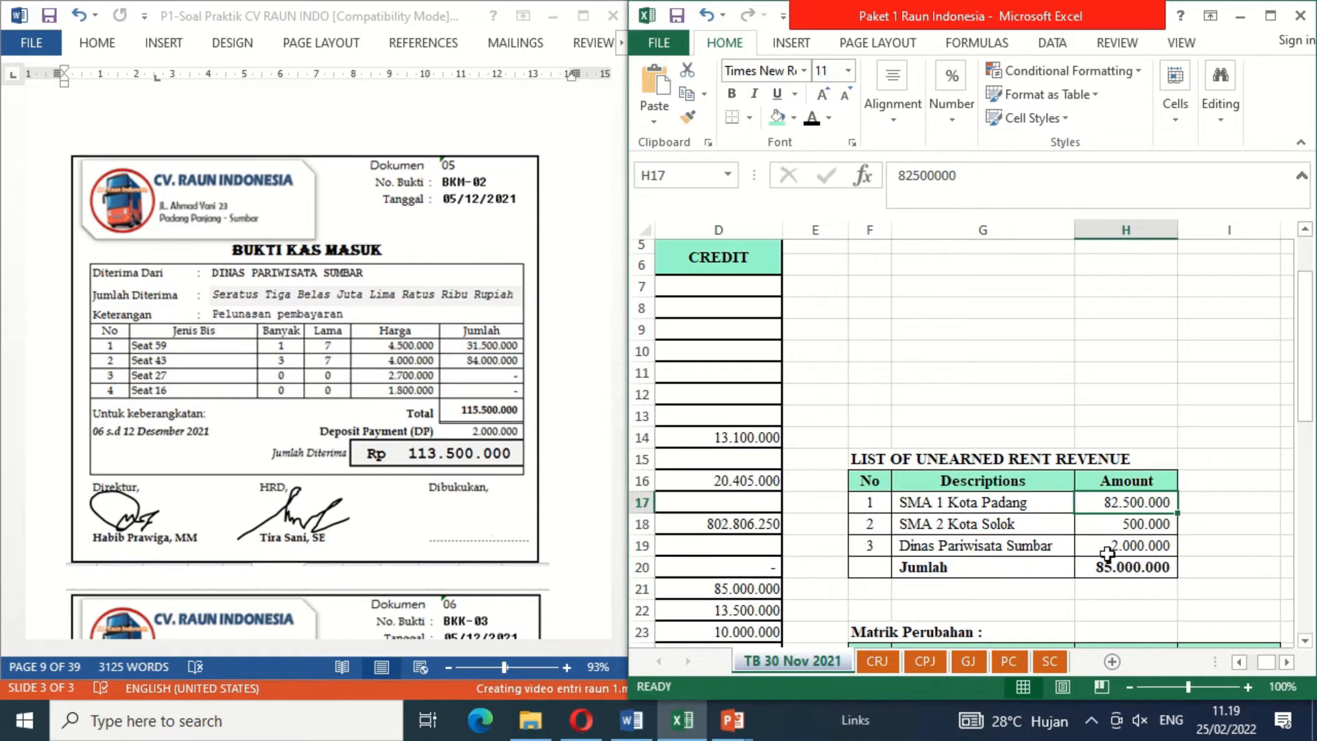
click(737, 592)
key(Left)
key(Left)
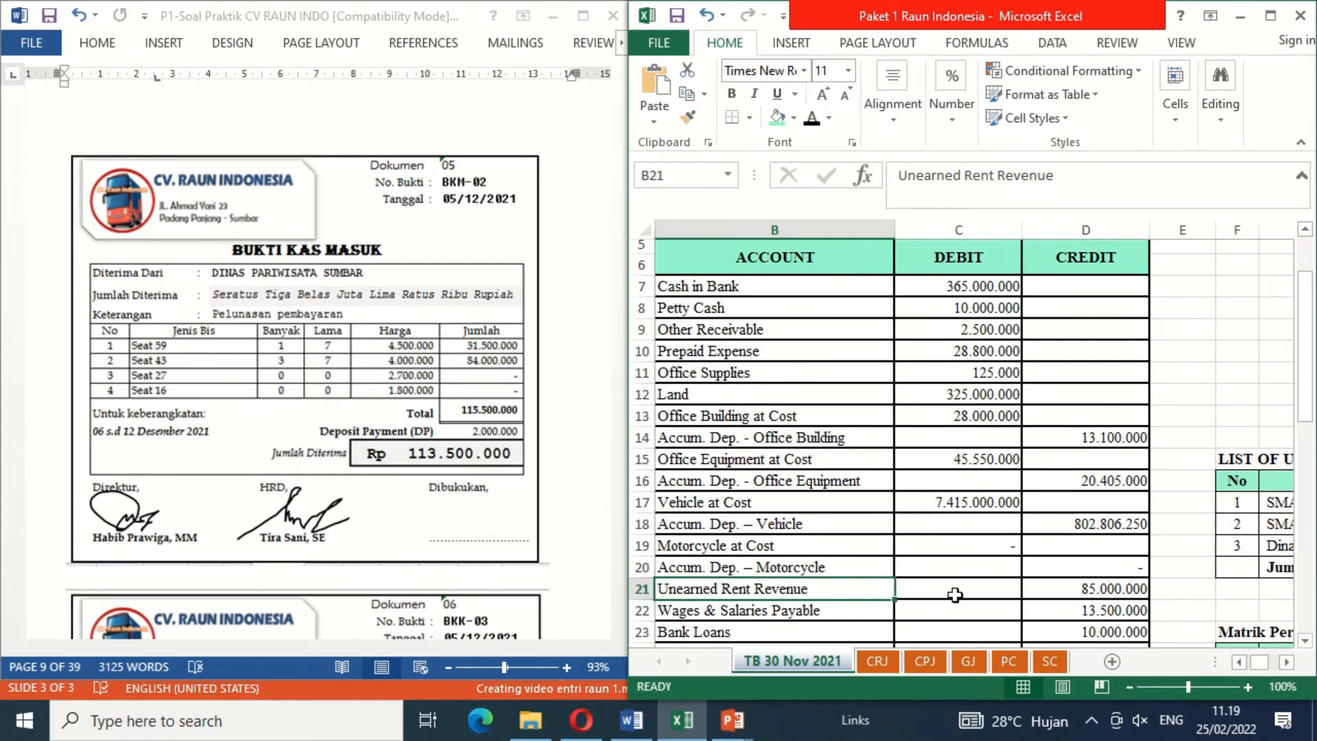
click(1065, 591)
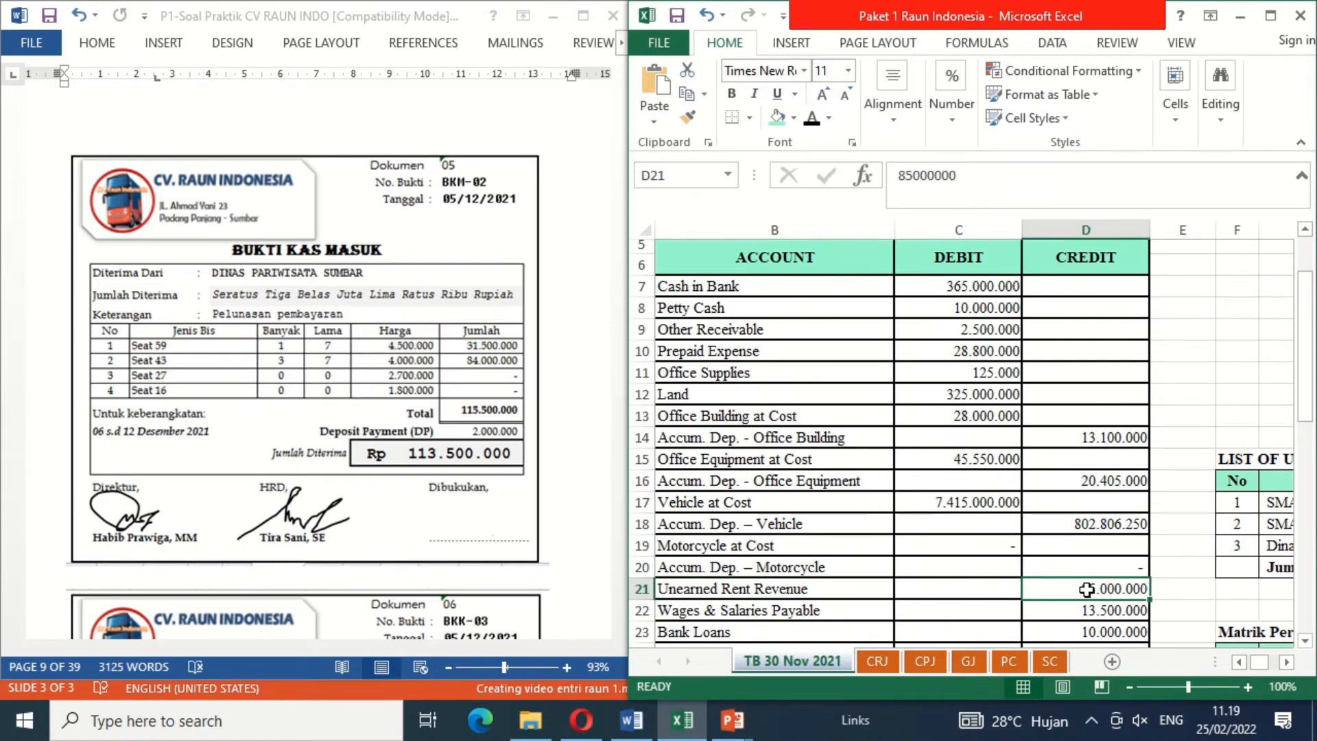
key(Right)
key(Right)
key(Right)
key(Right)
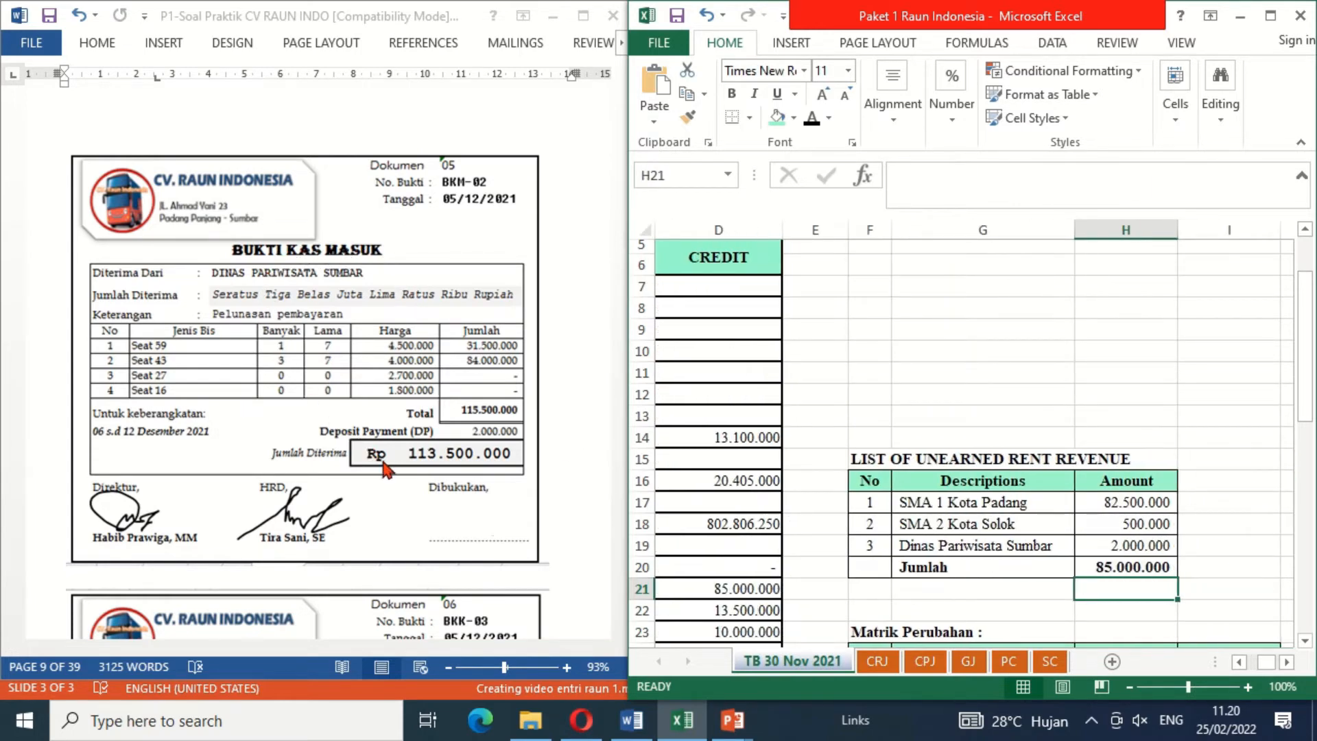
Step: On the CRJ sheet, reveal the hidden date 5 and evidence BKM-02 in row 10 by setting their font colour to black
click(878, 663)
click(692, 409)
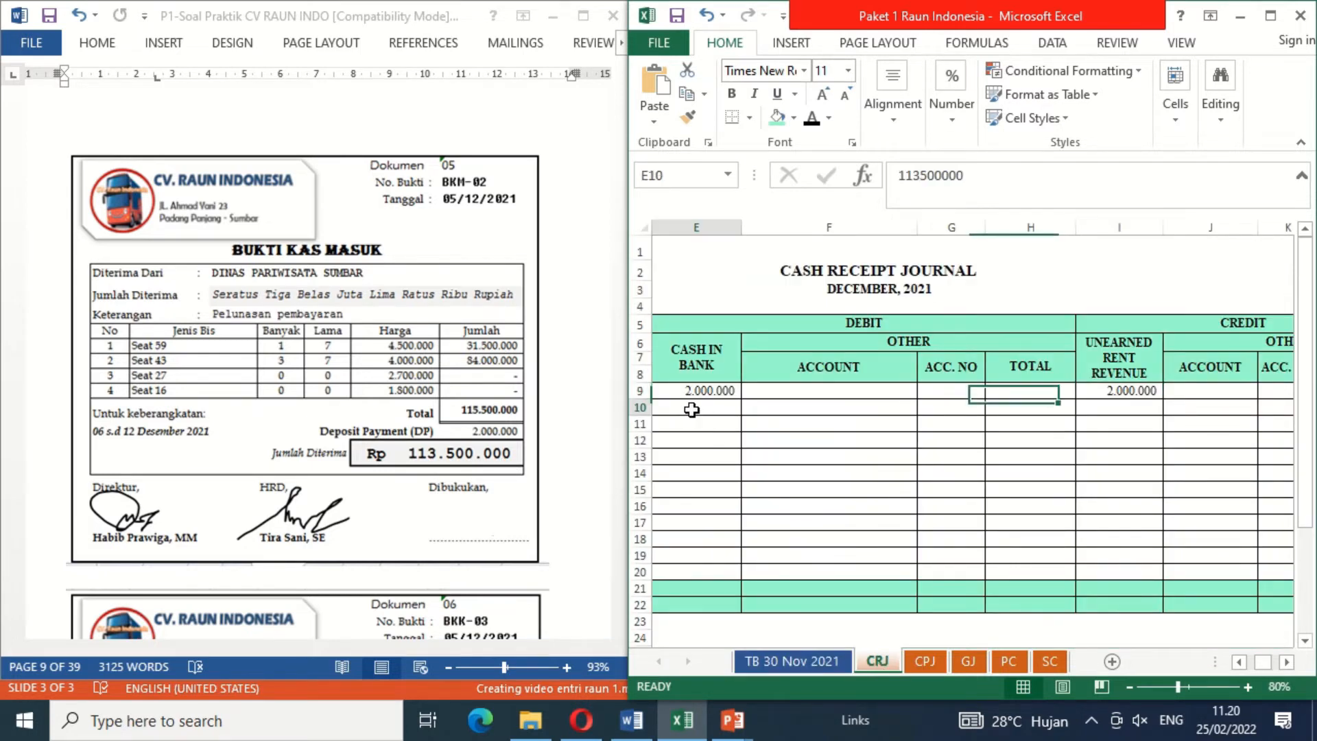
key(Left)
key(Left)
key(Left)
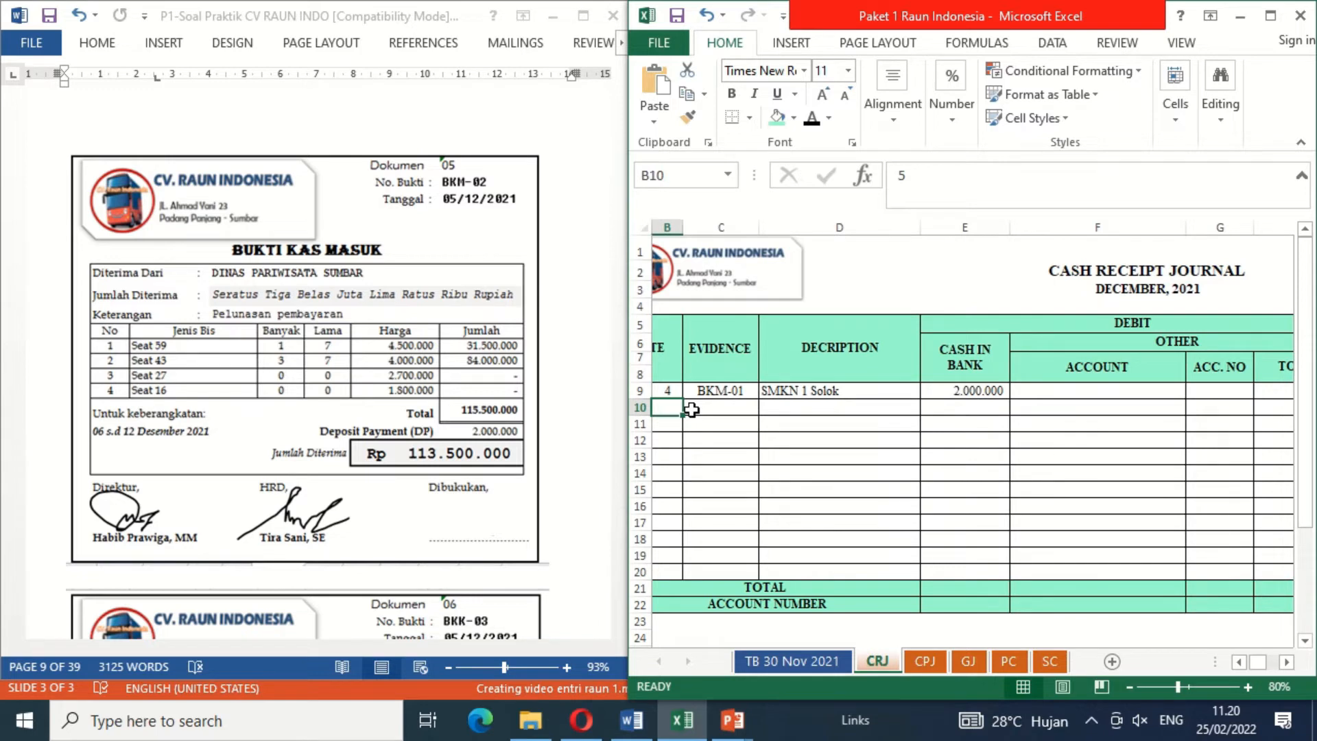
shift+click(692, 410)
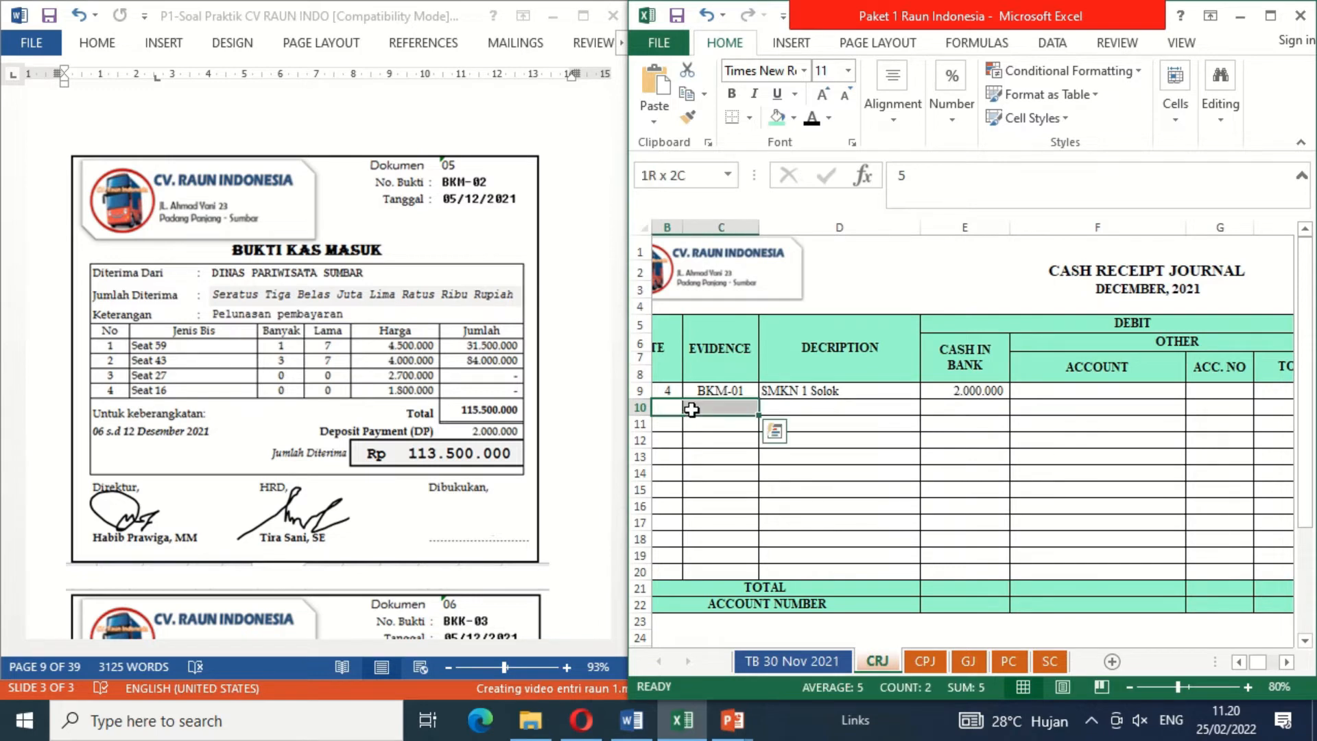
click(816, 120)
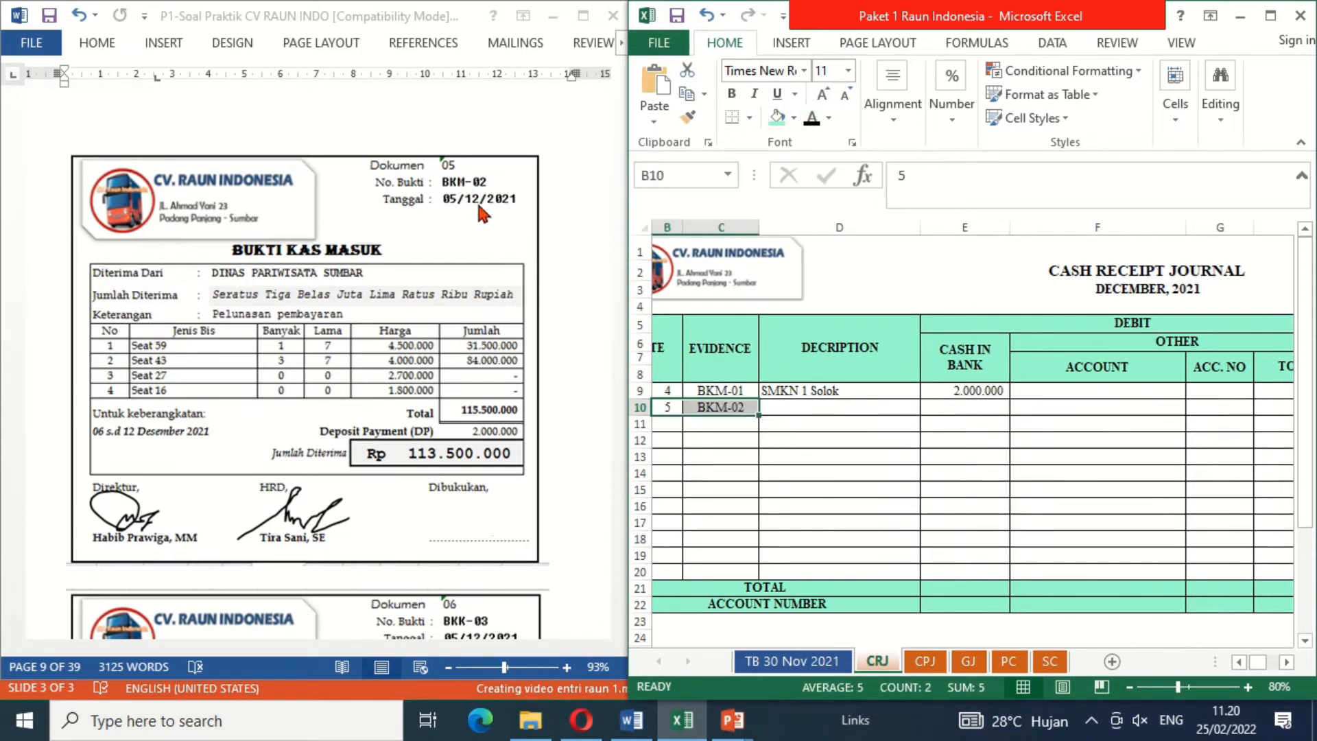
Step: Reveal the description Dinas Pariwisata Sumbar and the Cash in Bank debit 113500000 for BKM-02 with black font colour
click(798, 410)
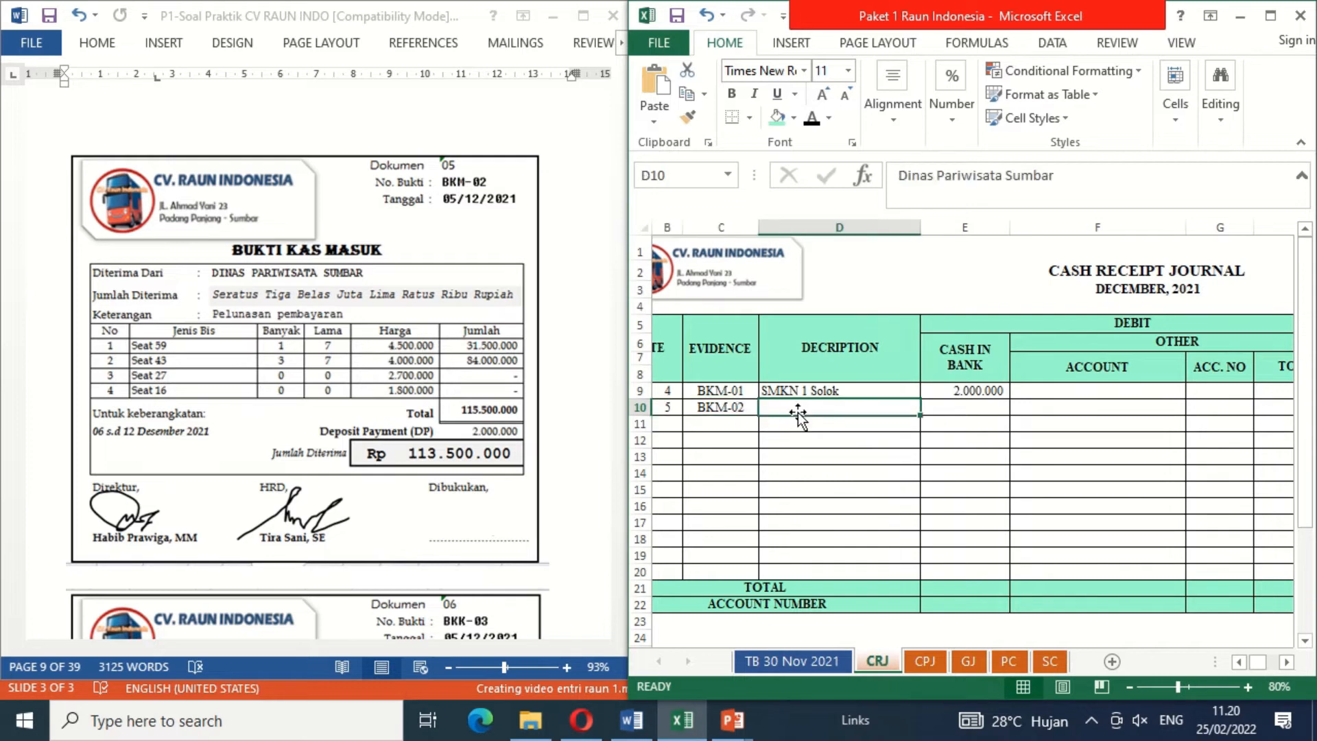
click(817, 122)
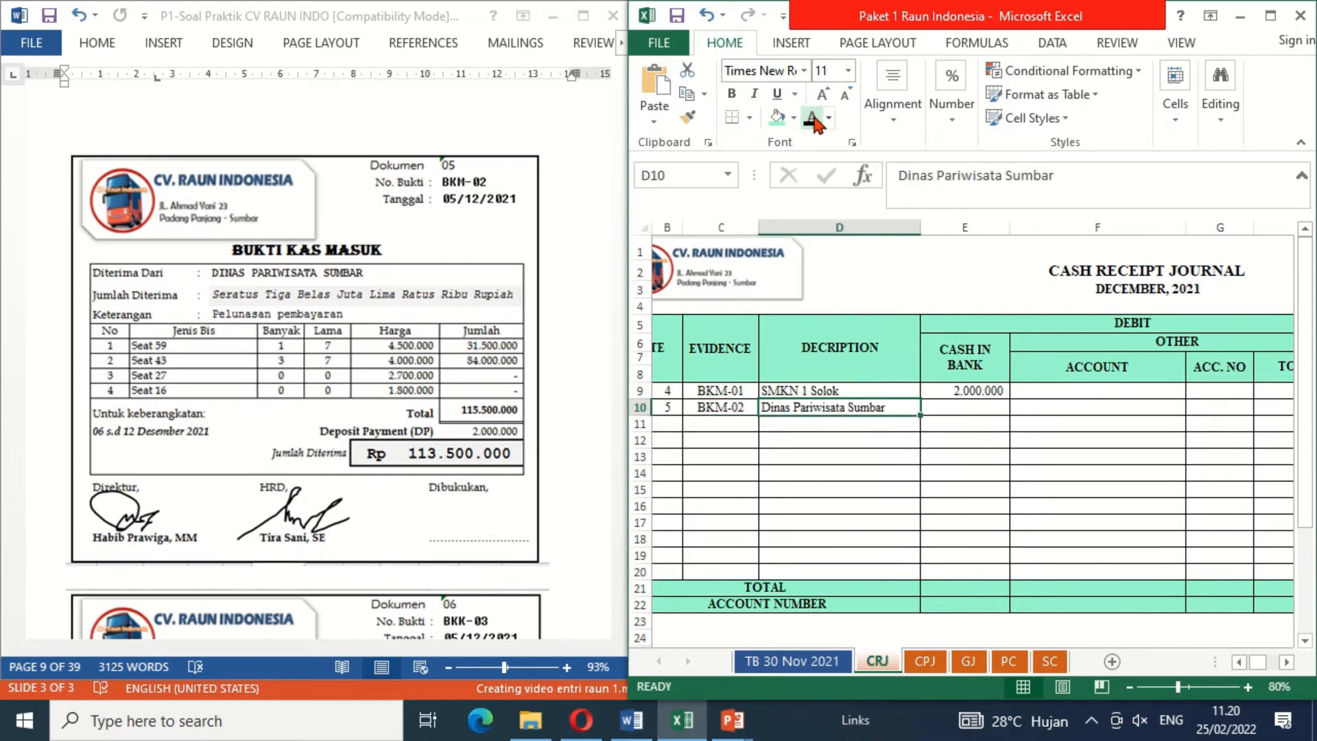
key(Tab)
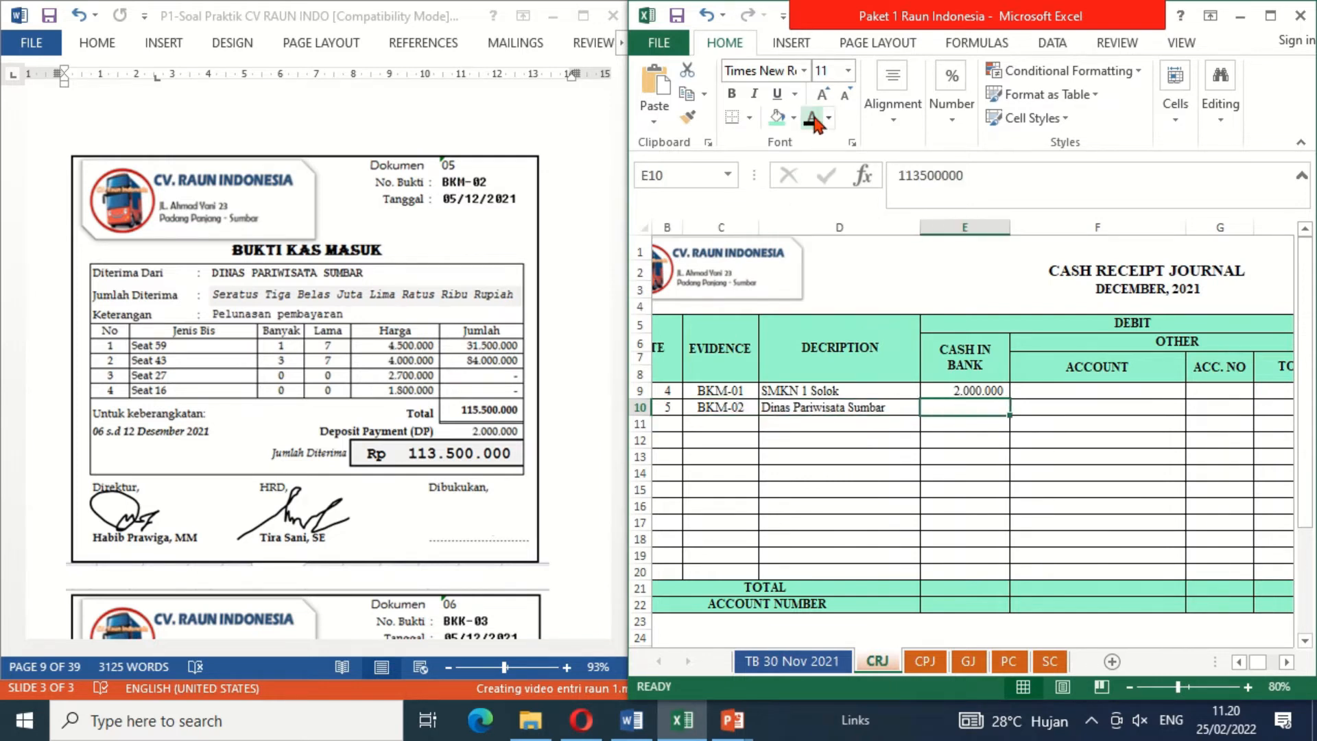
click(814, 122)
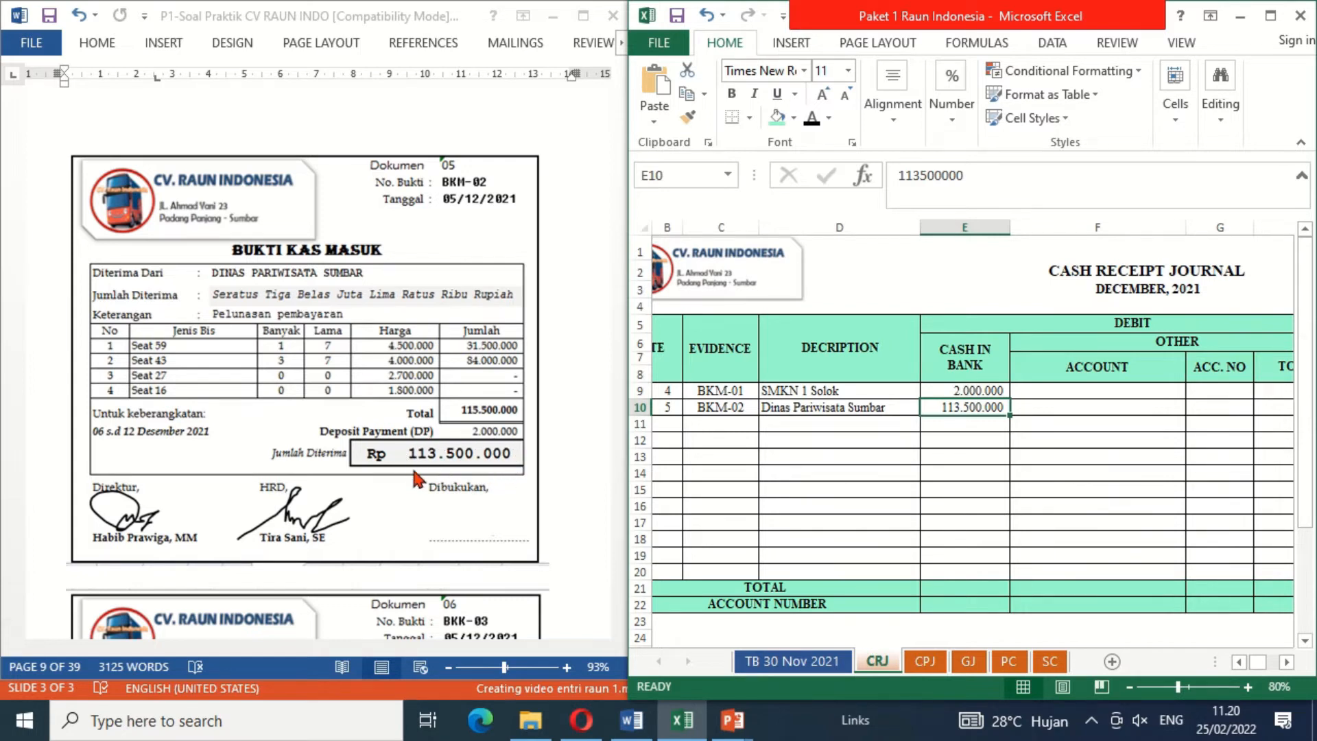
Step: Reveal the Unearned Rent Revenue credit of 113500000 on the BKM-02 row with black font colour
key(Right)
key(Right)
key(Right)
key(Right)
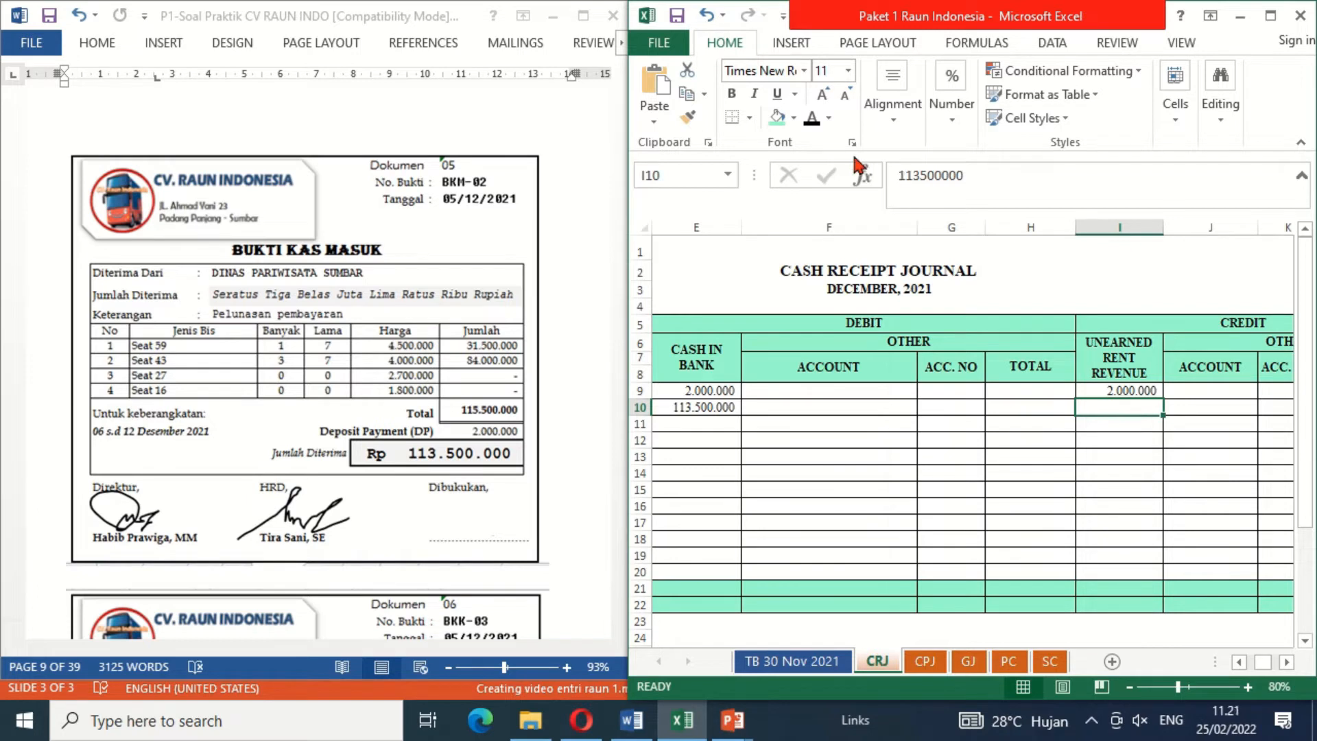
click(812, 119)
Step: On the DINAS PARIWISATA SUMBAR service card, reveal the Pelunasan date 5/12'2021 and the amount =M17 with black font colour
click(1053, 664)
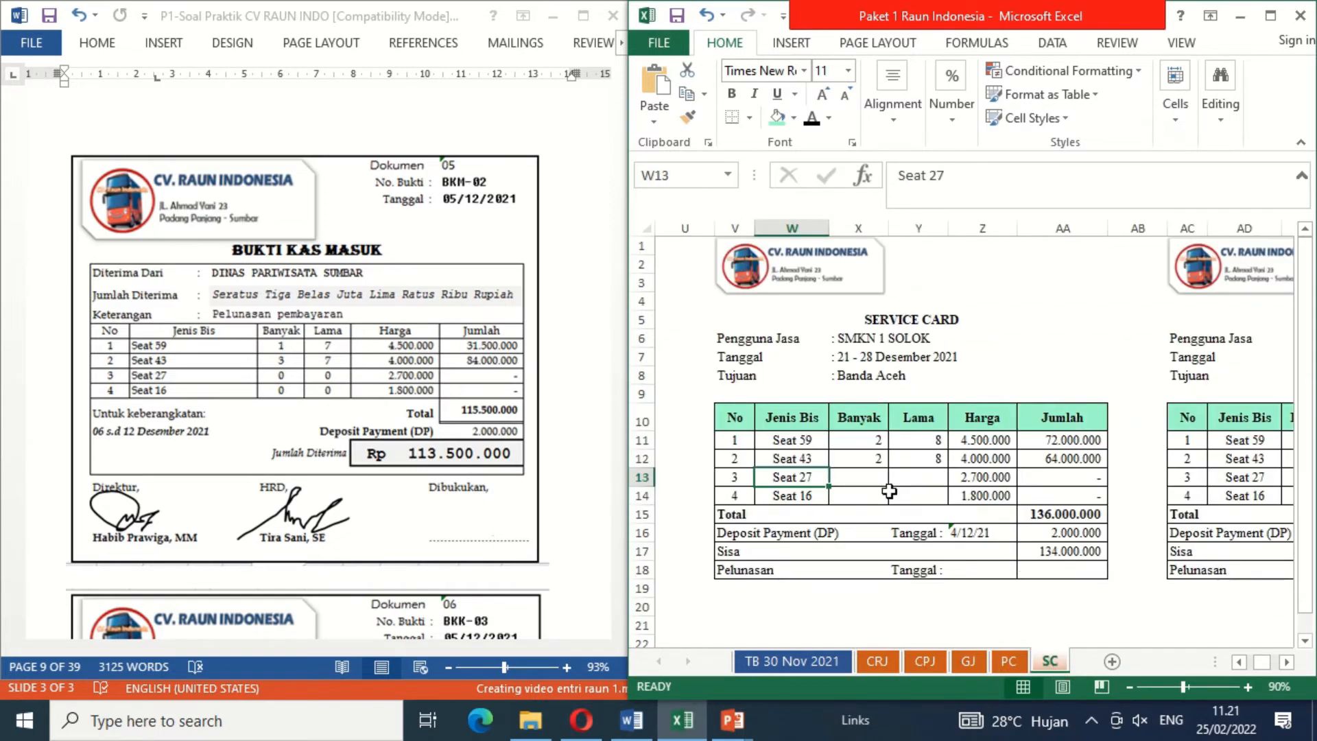
key(Left)
key(Left)
key(Left)
key(Left)
key(Left)
key(Left)
key(Left)
key(Left)
key(Left)
key(Left)
key(Left)
key(Left)
key(Left)
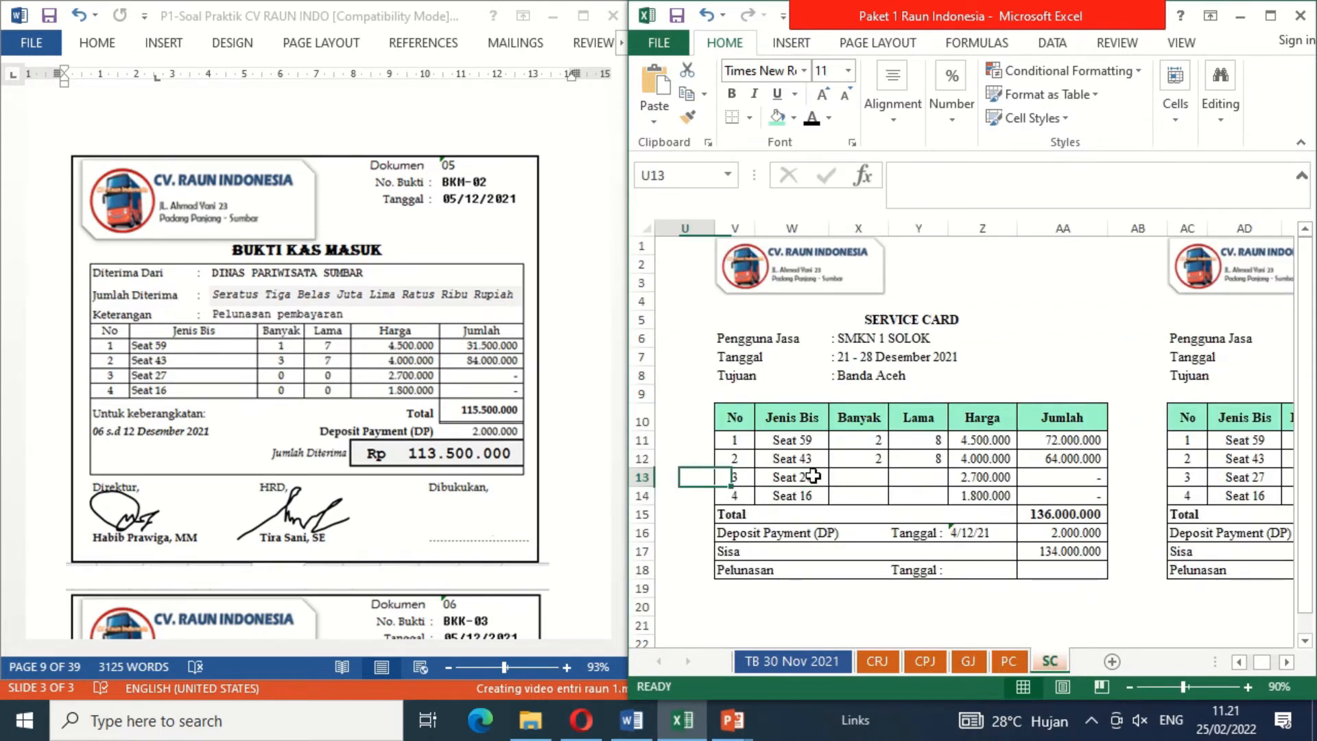
key(Left)
key(Left)
key(Left)
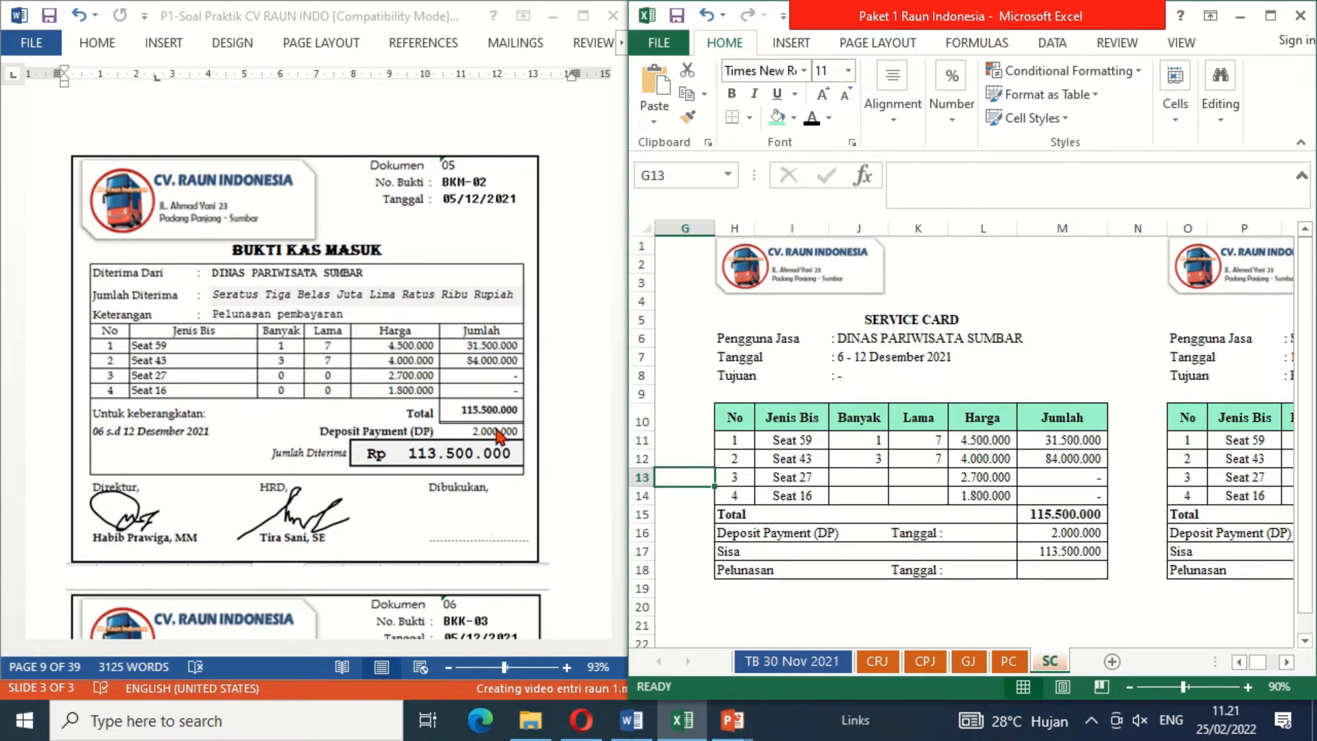
click(1064, 571)
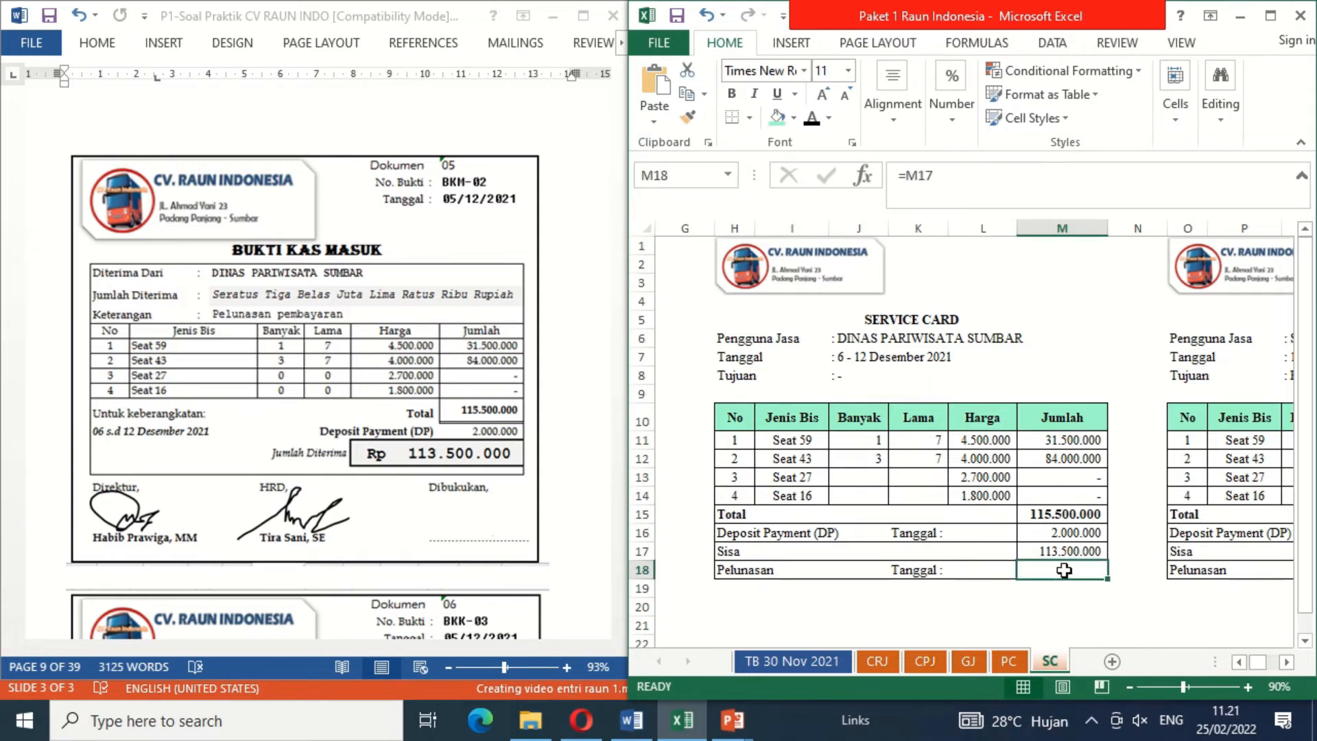
drag(1009, 570, 1035, 568)
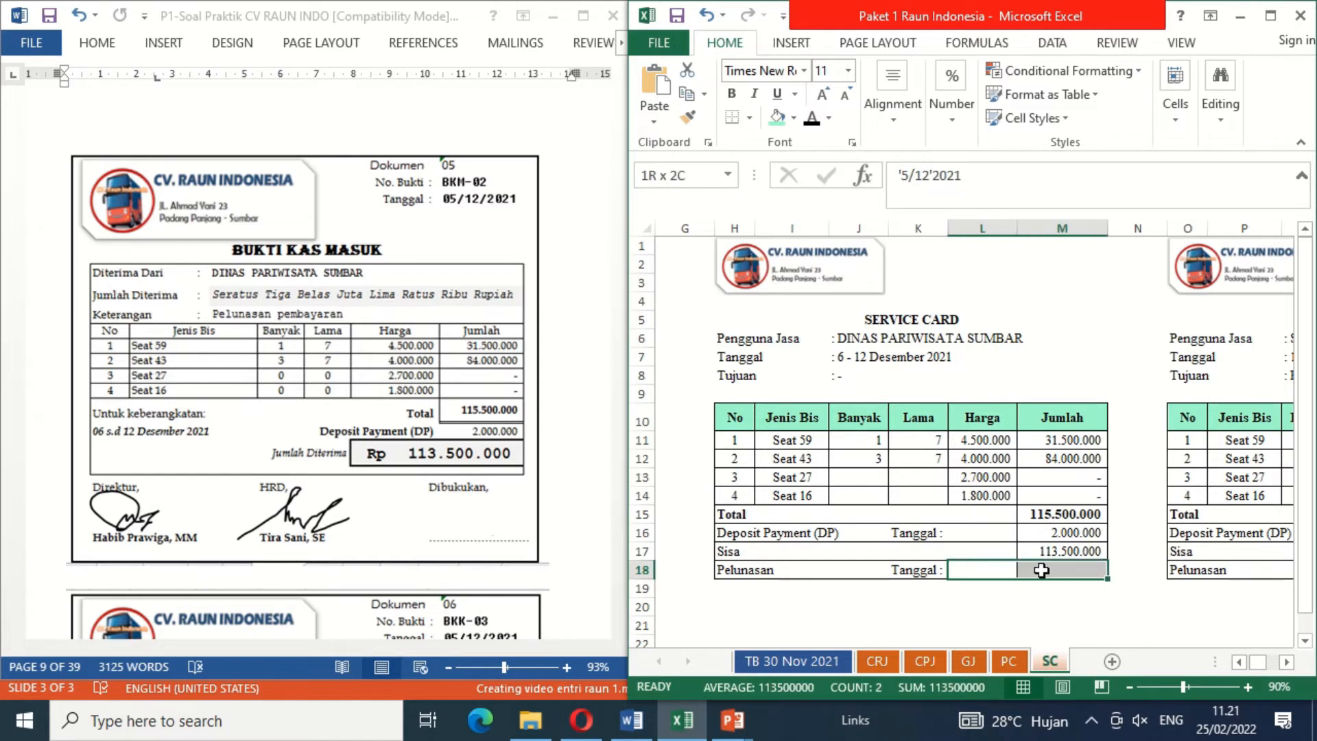
click(813, 118)
click(1022, 593)
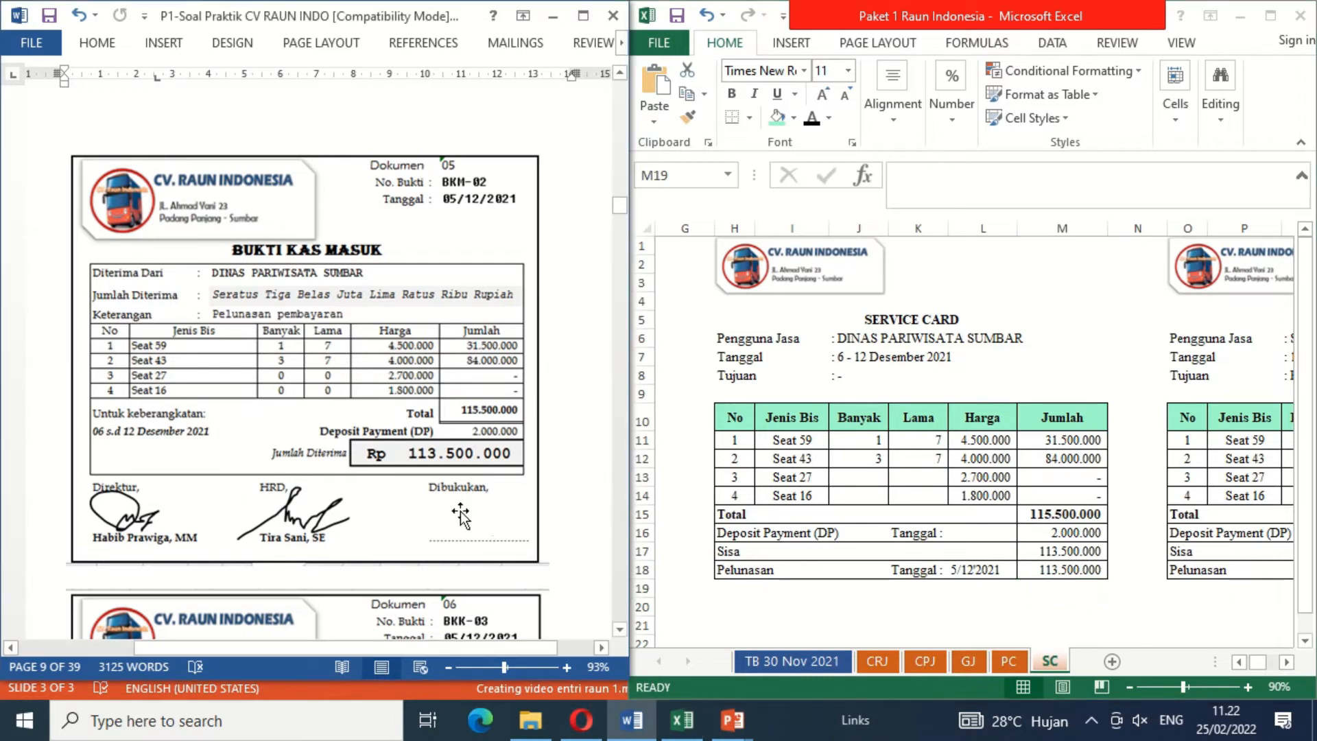
click(862, 485)
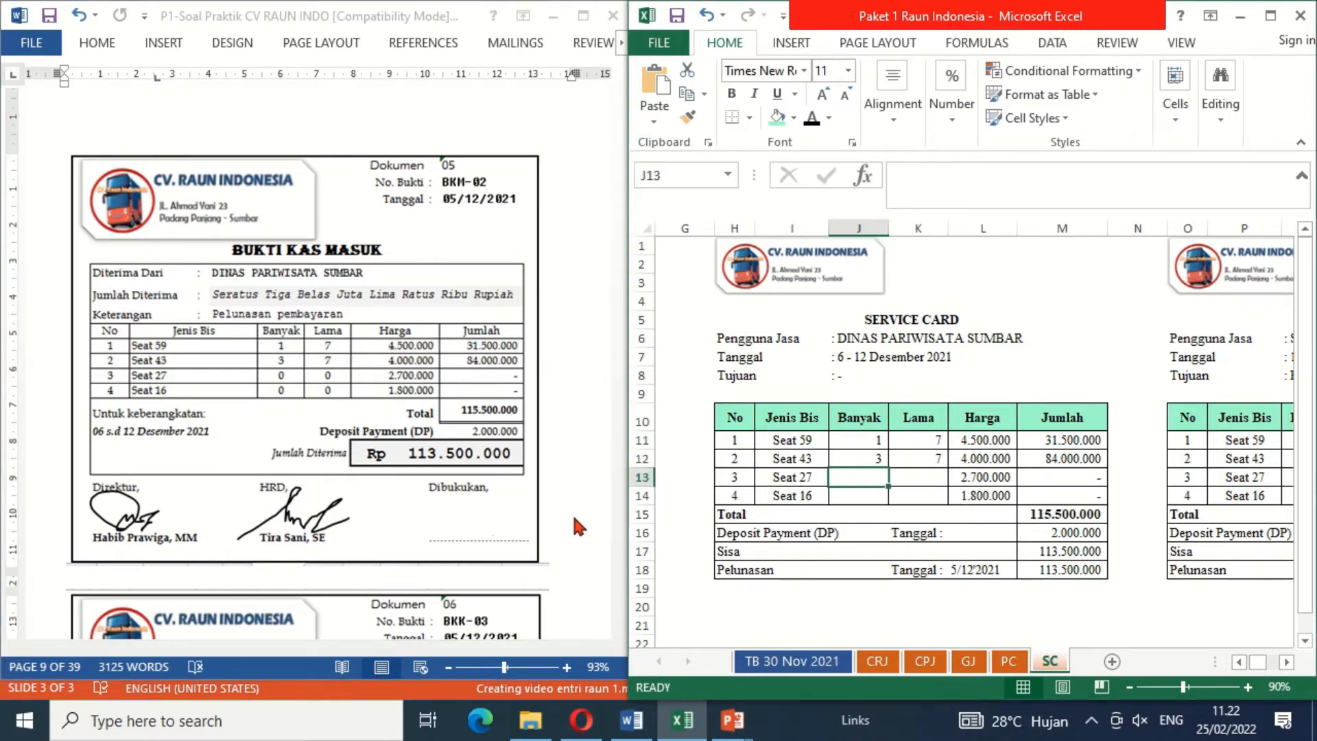
Step: Move on to document 06 and reveal the date 5 and evidence BKK-03 in CPJ row 11 with black font colour
click(621, 630)
drag(621, 630, 621, 630)
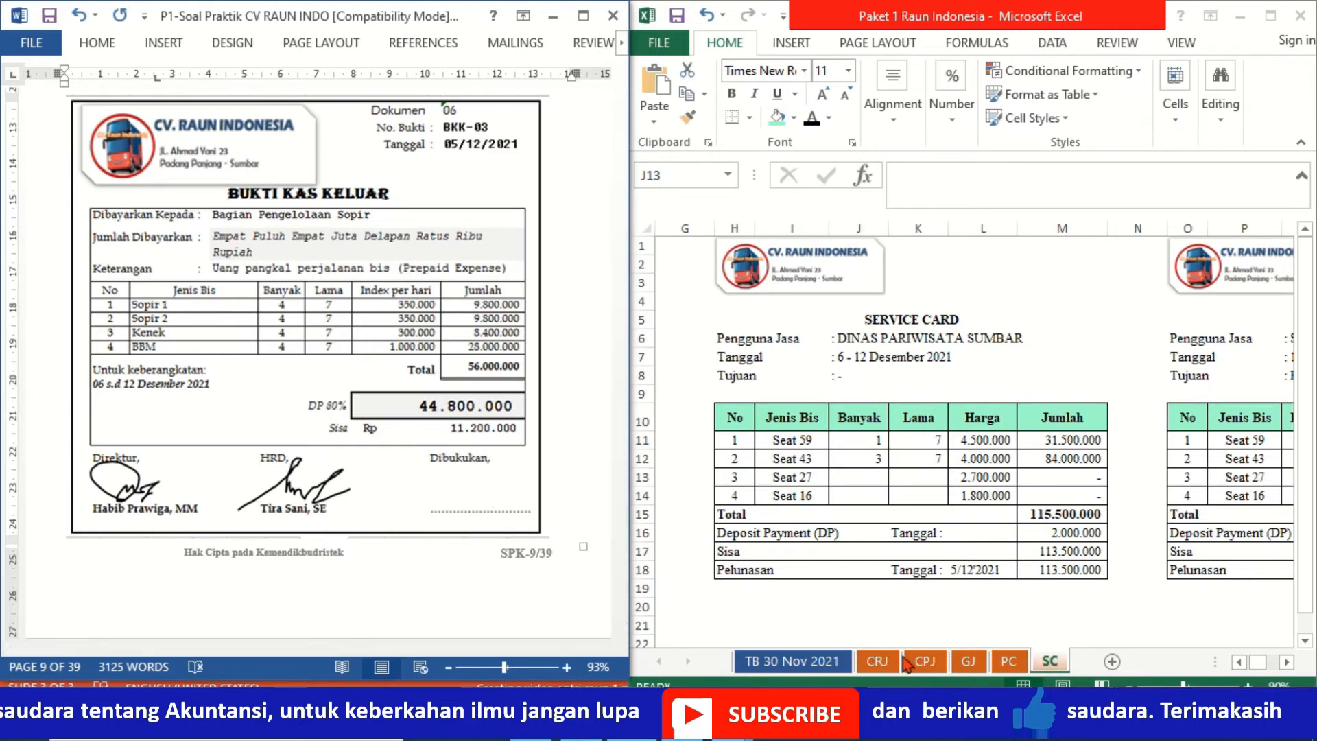
click(924, 662)
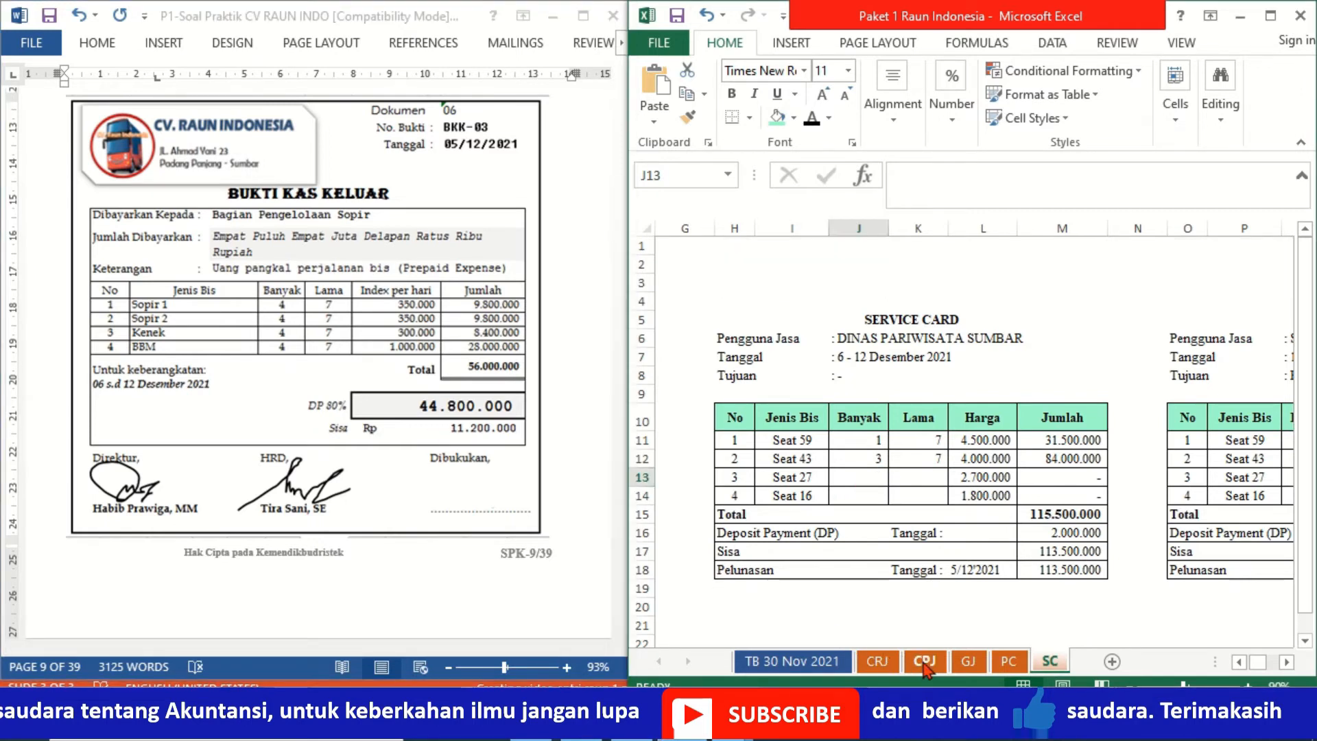
click(761, 411)
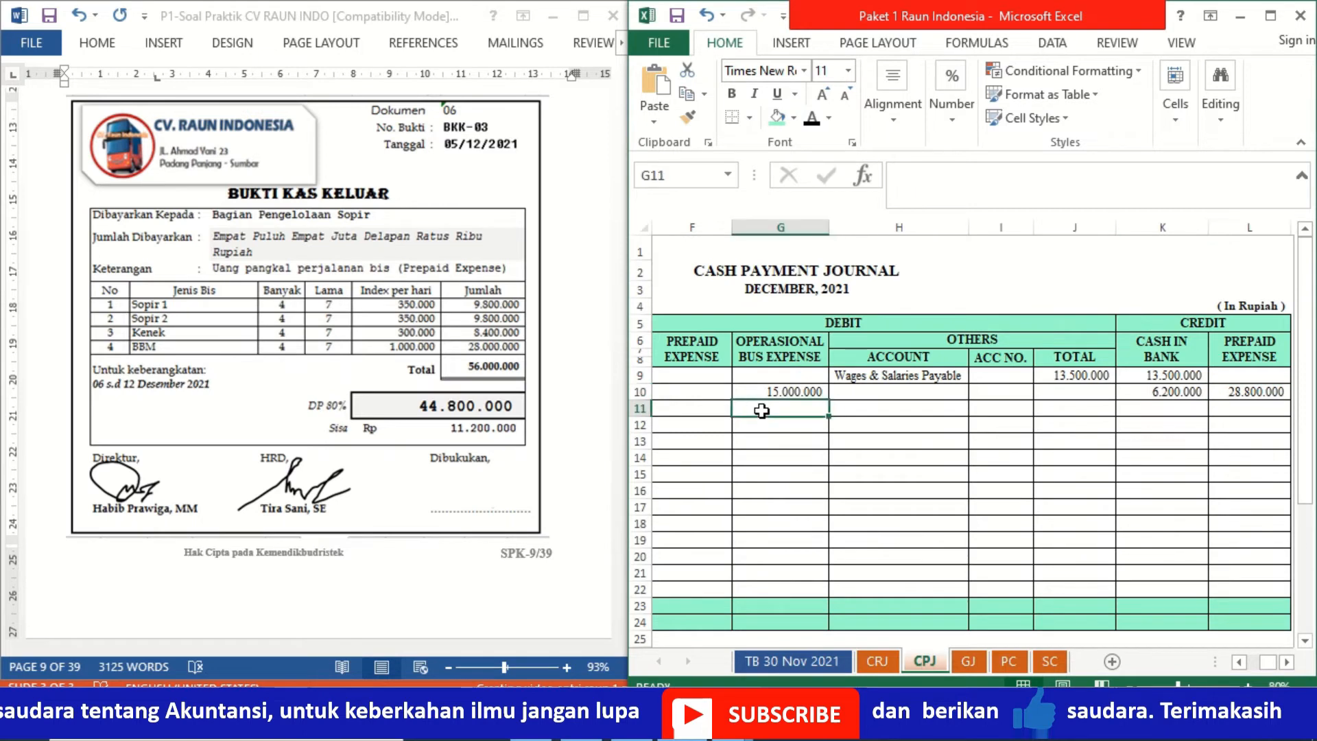
key(Left)
key(Left)
key(Left)
key(Left)
key(Left)
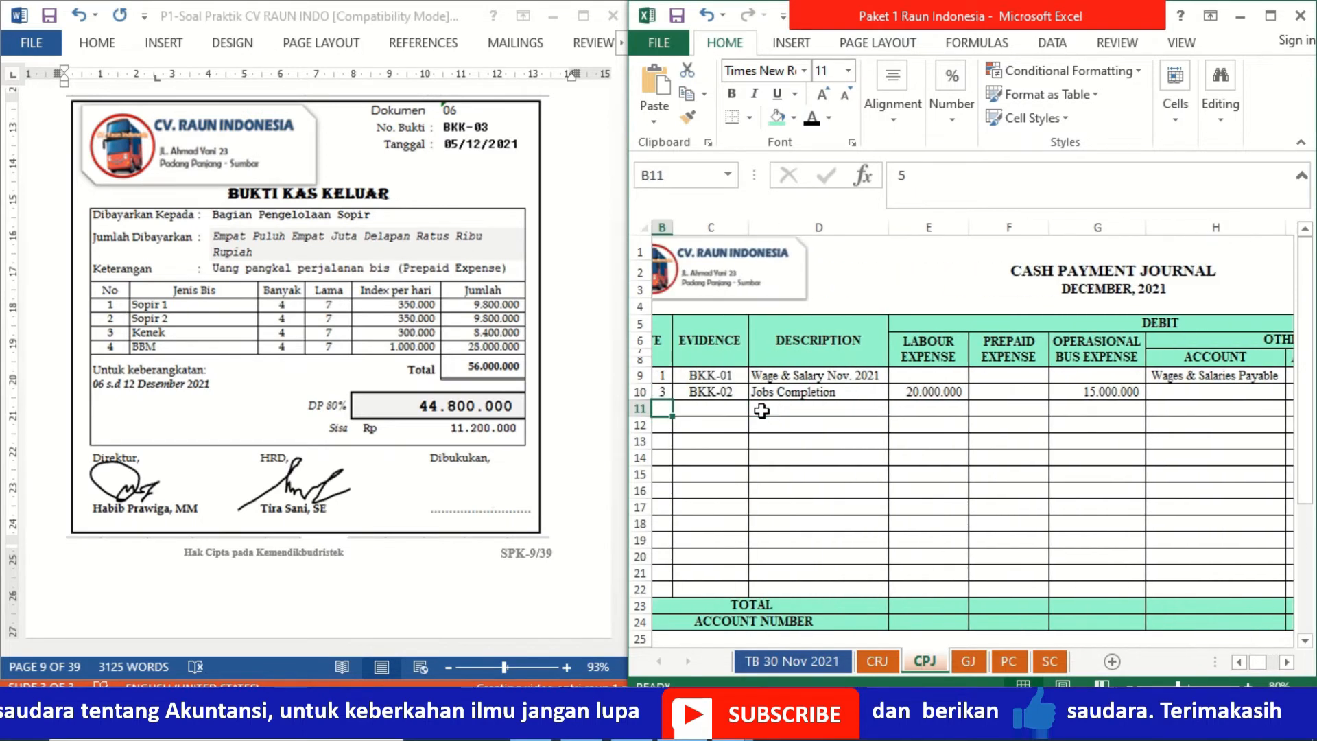
key(shift+Right)
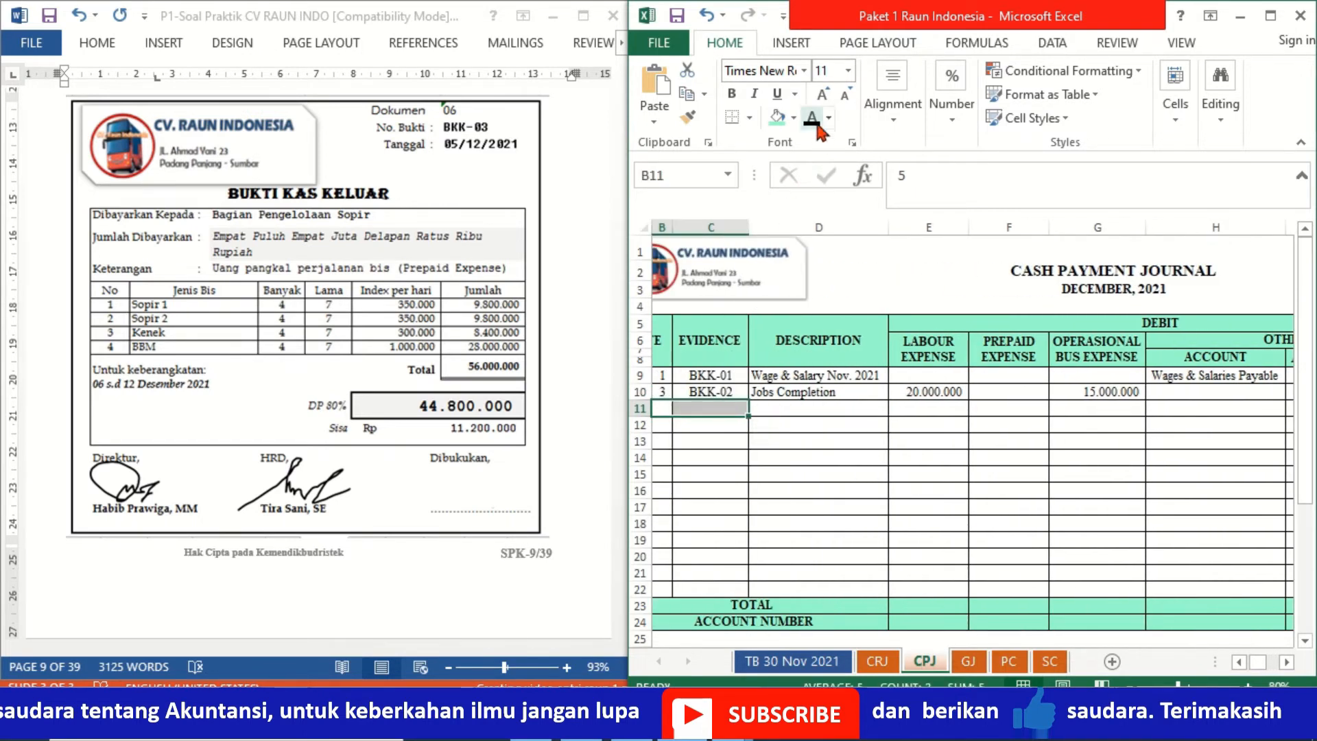
click(818, 125)
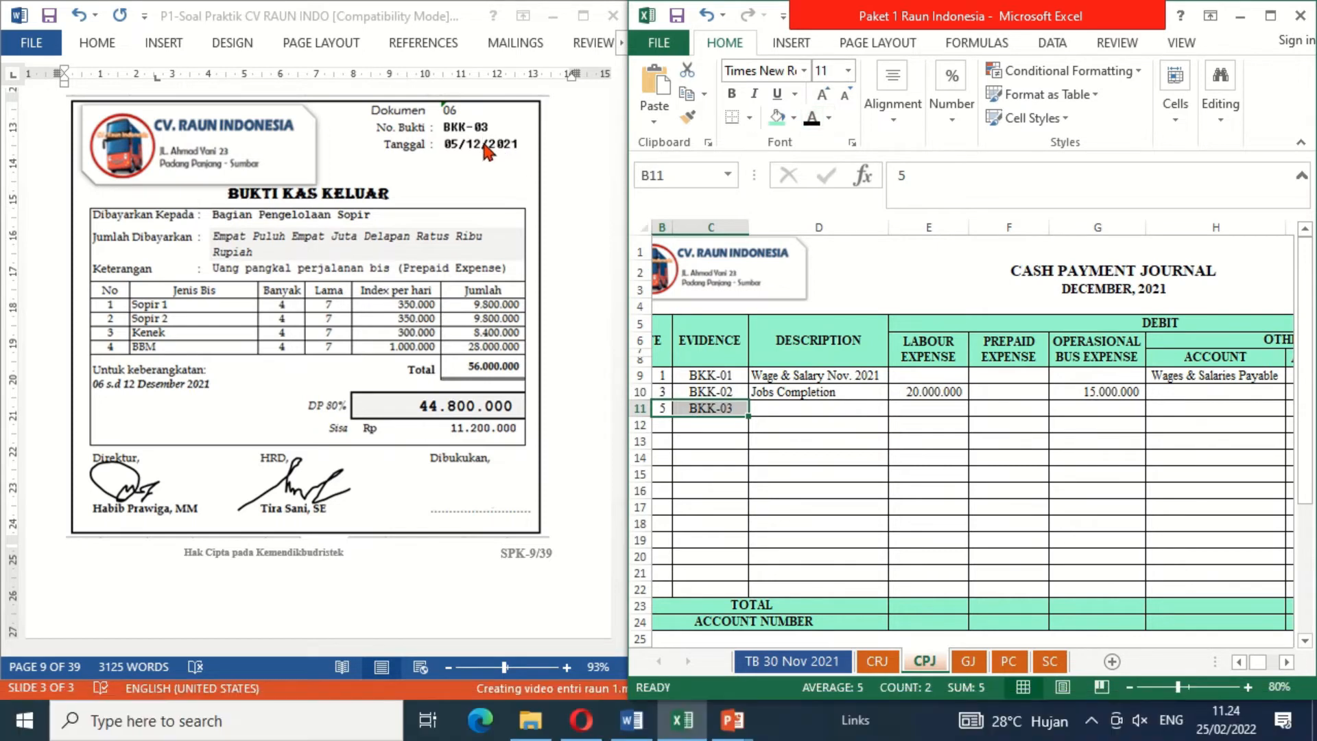
Step: Reveal the description Driver Down Payment and the Prepaid Expense debit 44800000 on the BKK-03 row with black font colour
key(Right)
key(Right)
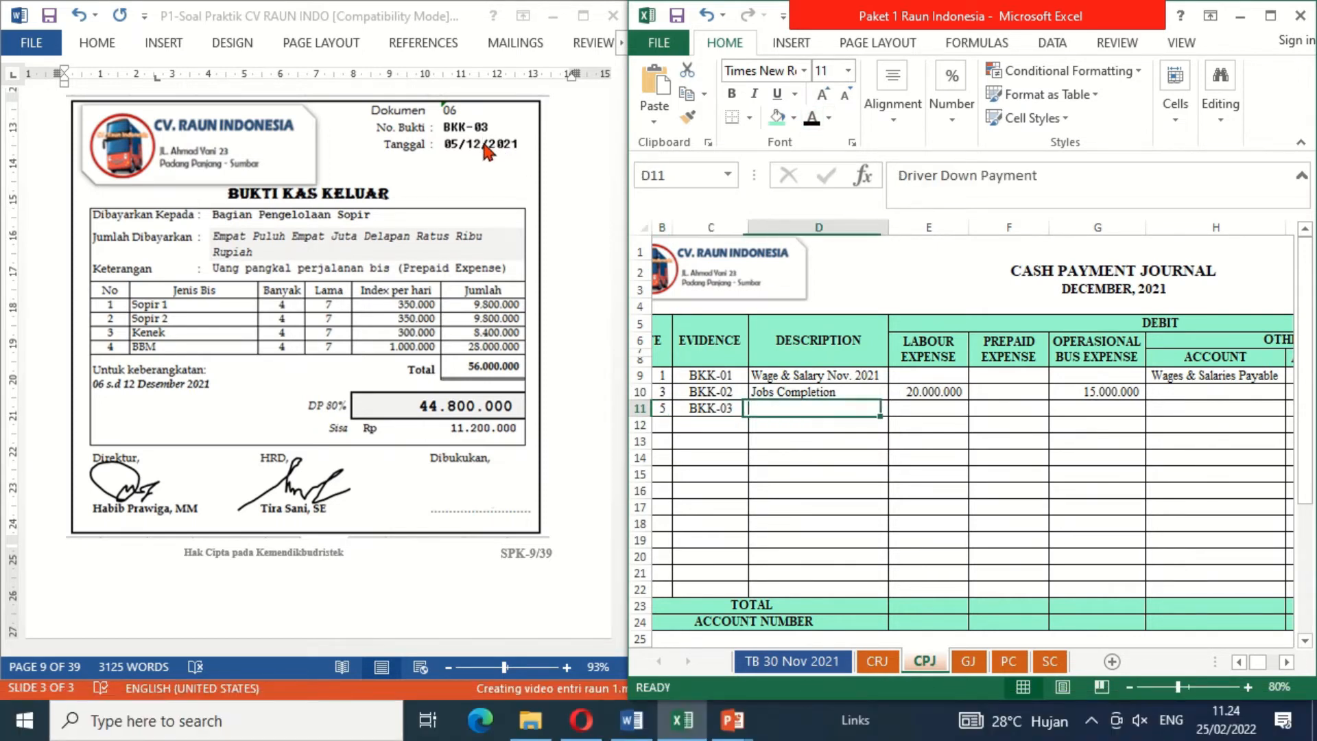
click(816, 118)
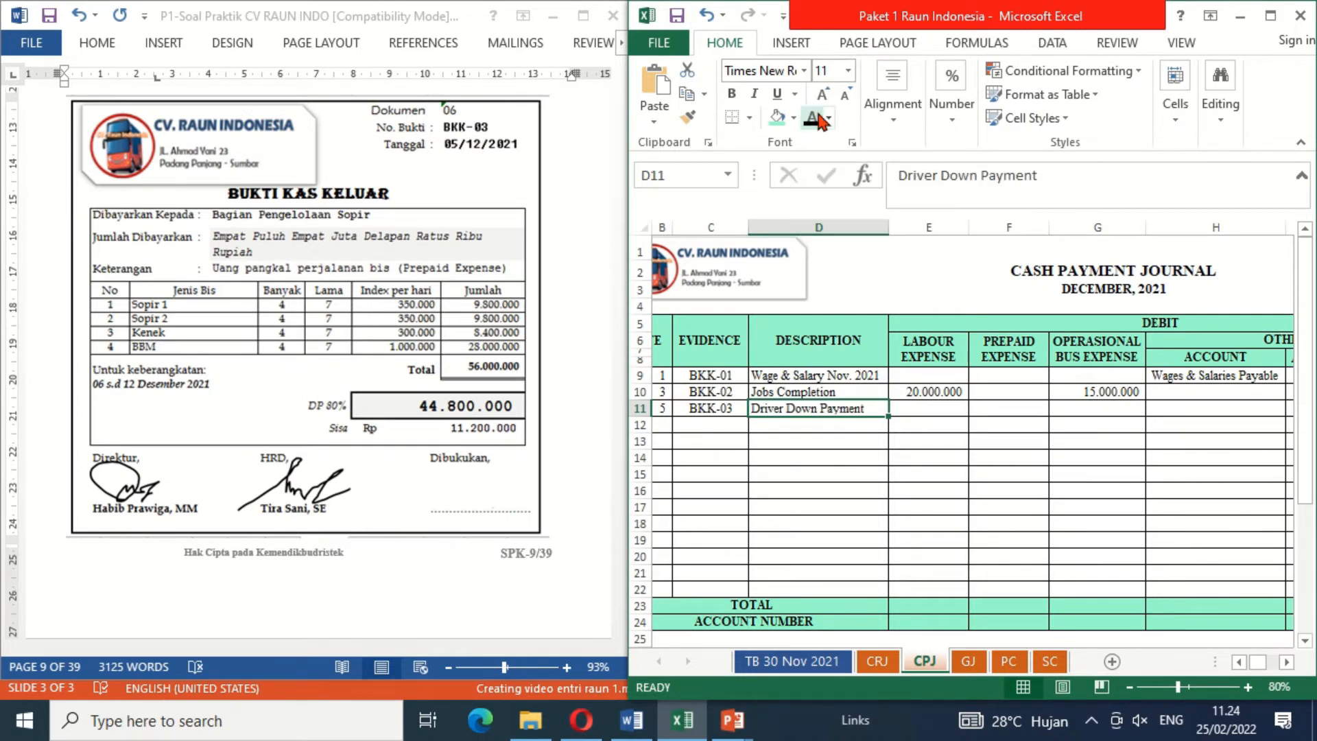
key(Up)
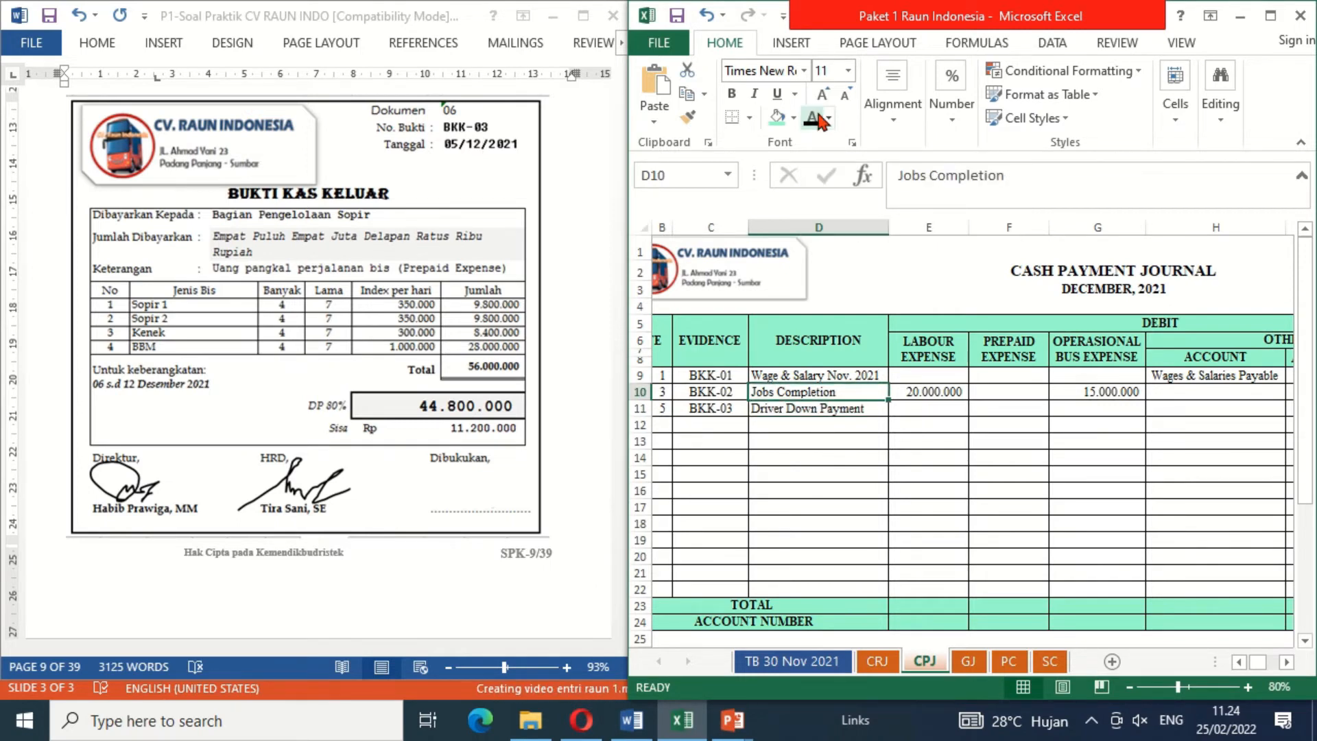
key(Down)
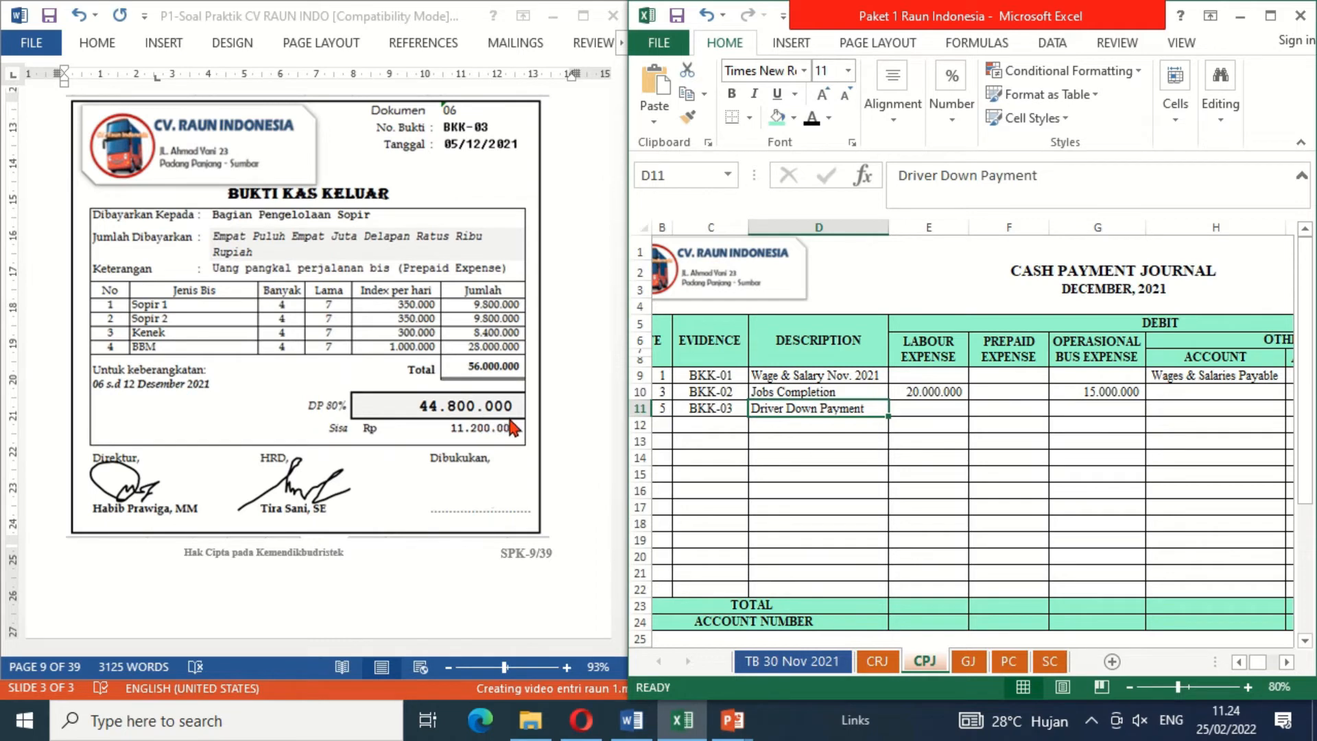
click(1021, 412)
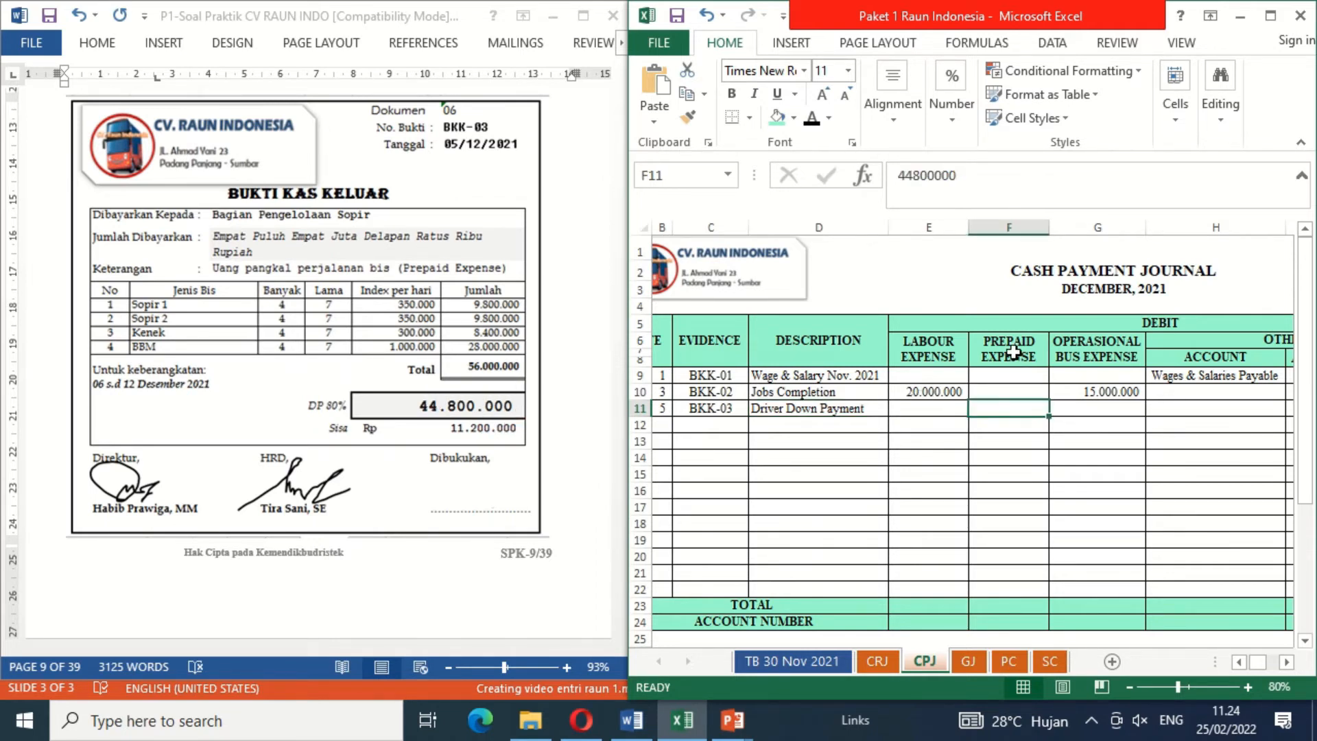
click(812, 118)
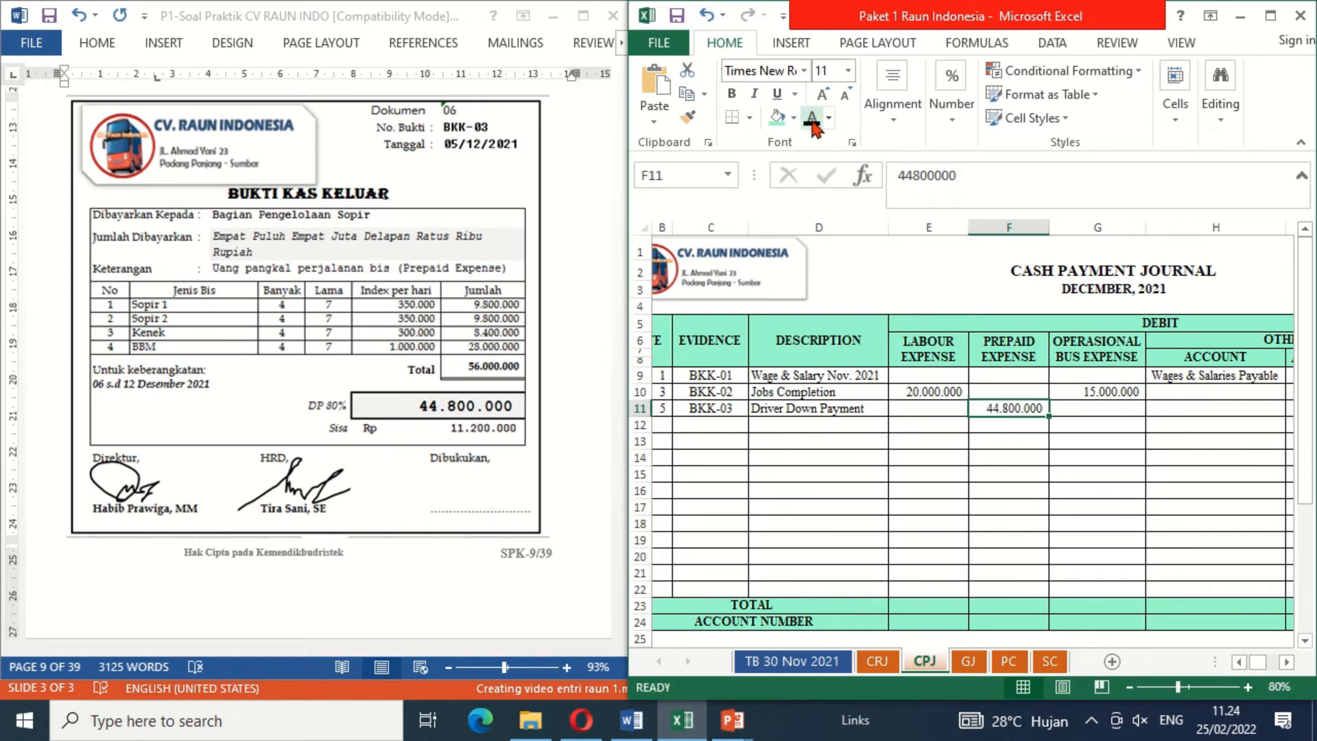
Step: Reveal the Cash in Bank credit 44800000 on the BKK-03 row of the Cash Payment Journal with black font colour
key(Right)
key(Right)
key(Right)
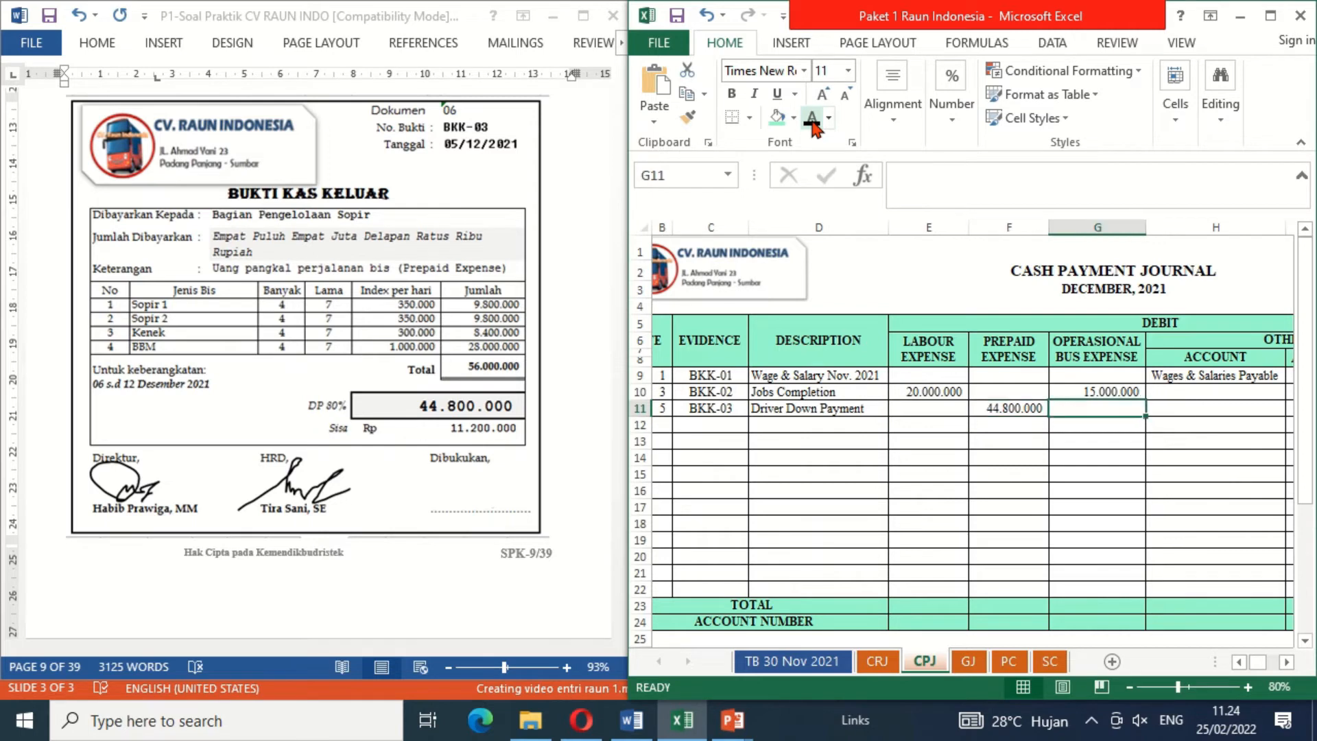
key(Right)
key(Right)
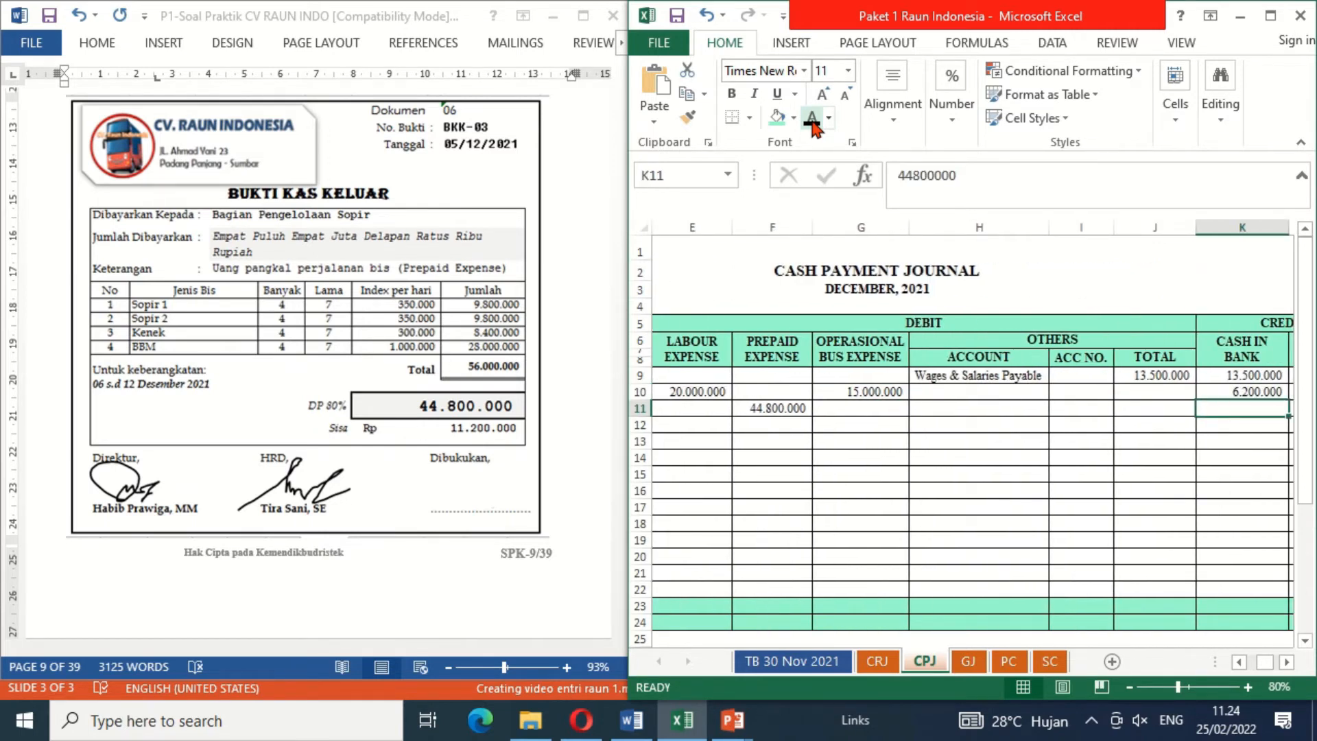
click(813, 118)
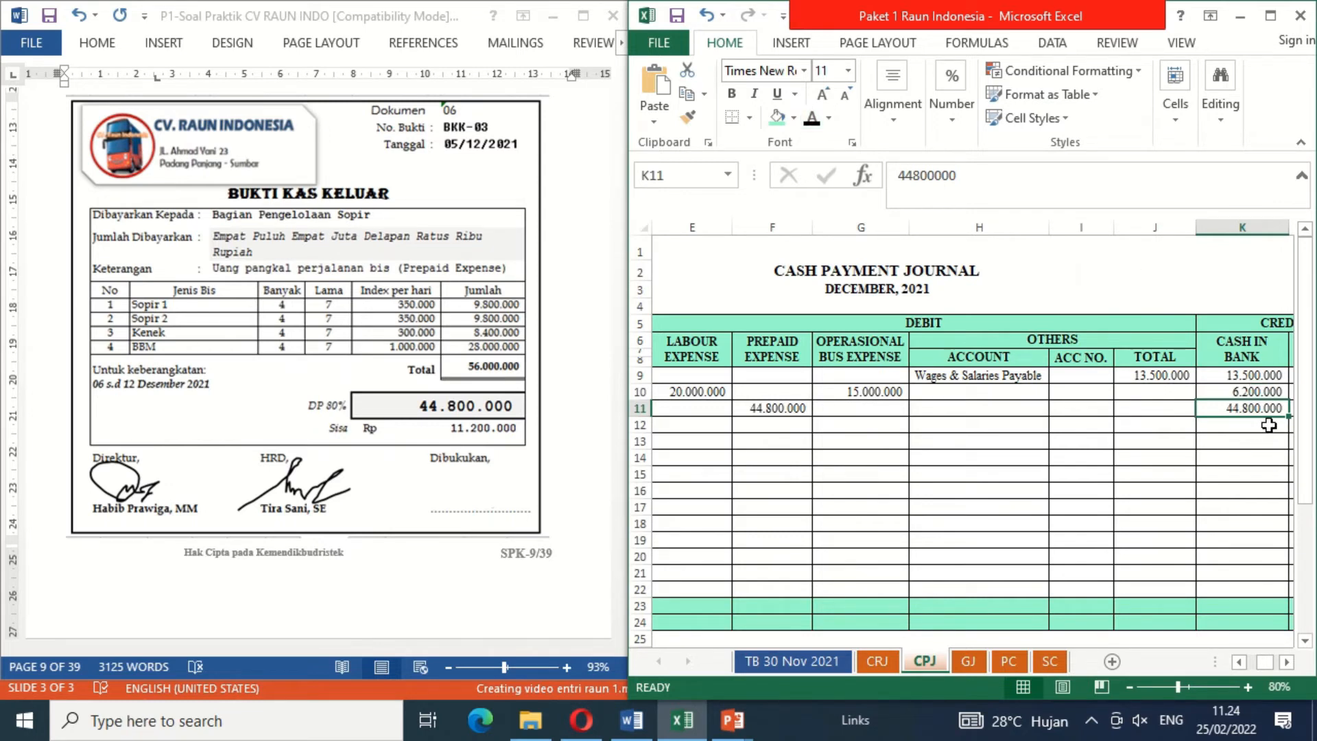
click(1145, 409)
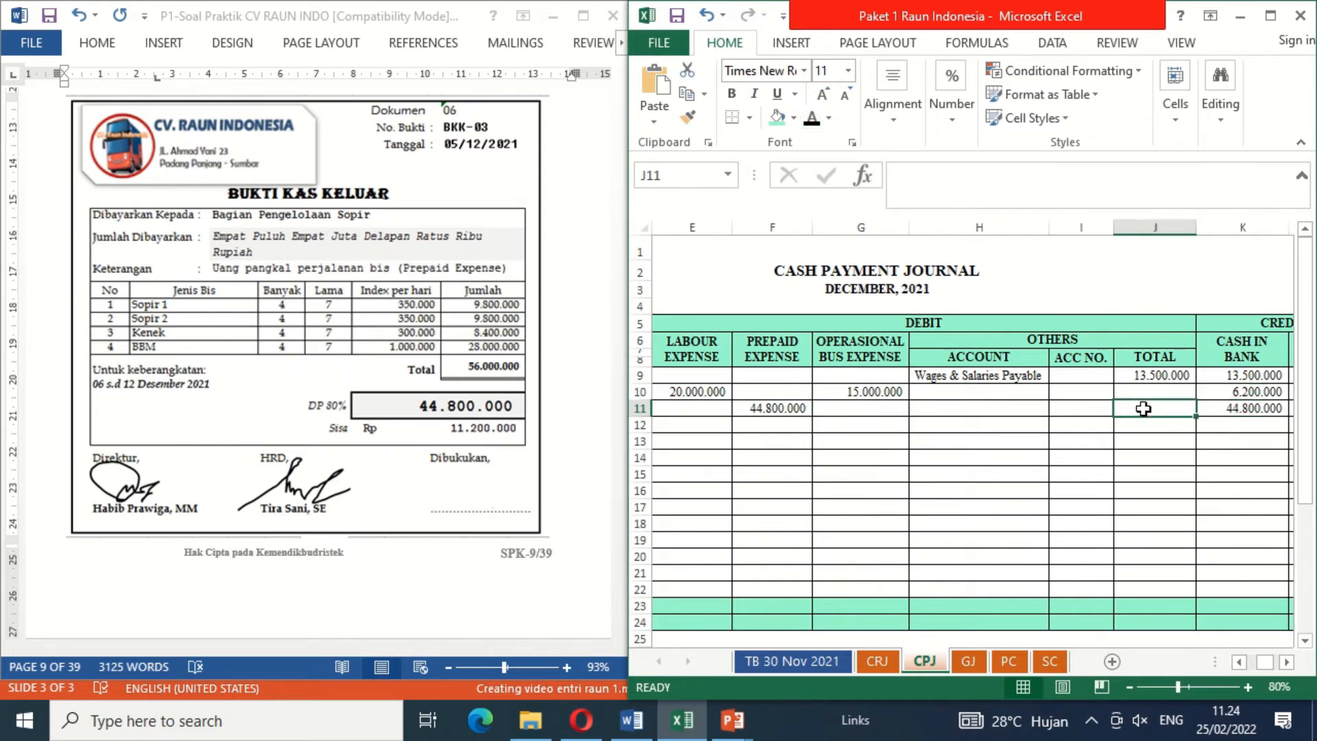
Step: Mark document 06 as booked by revealing the signature under Dibukukan on the BKK-03 voucher
click(489, 468)
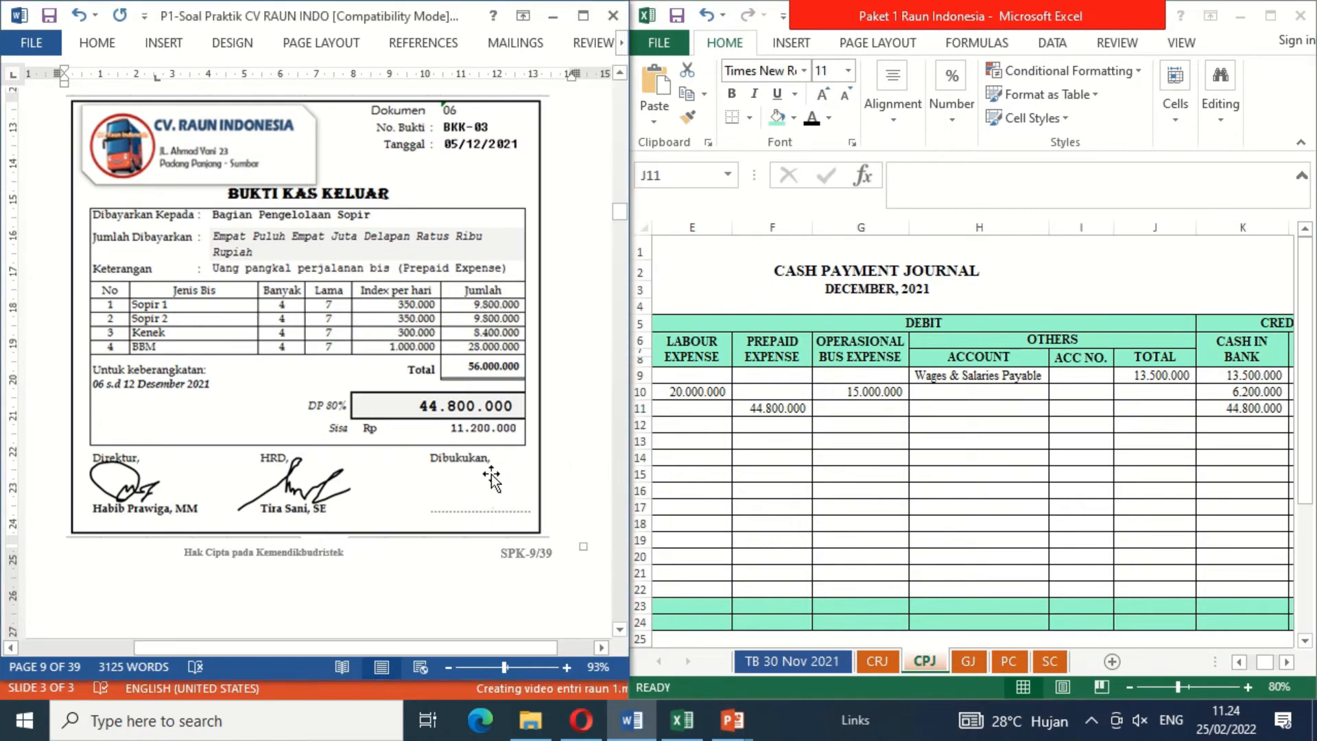
key(alt+Tab)
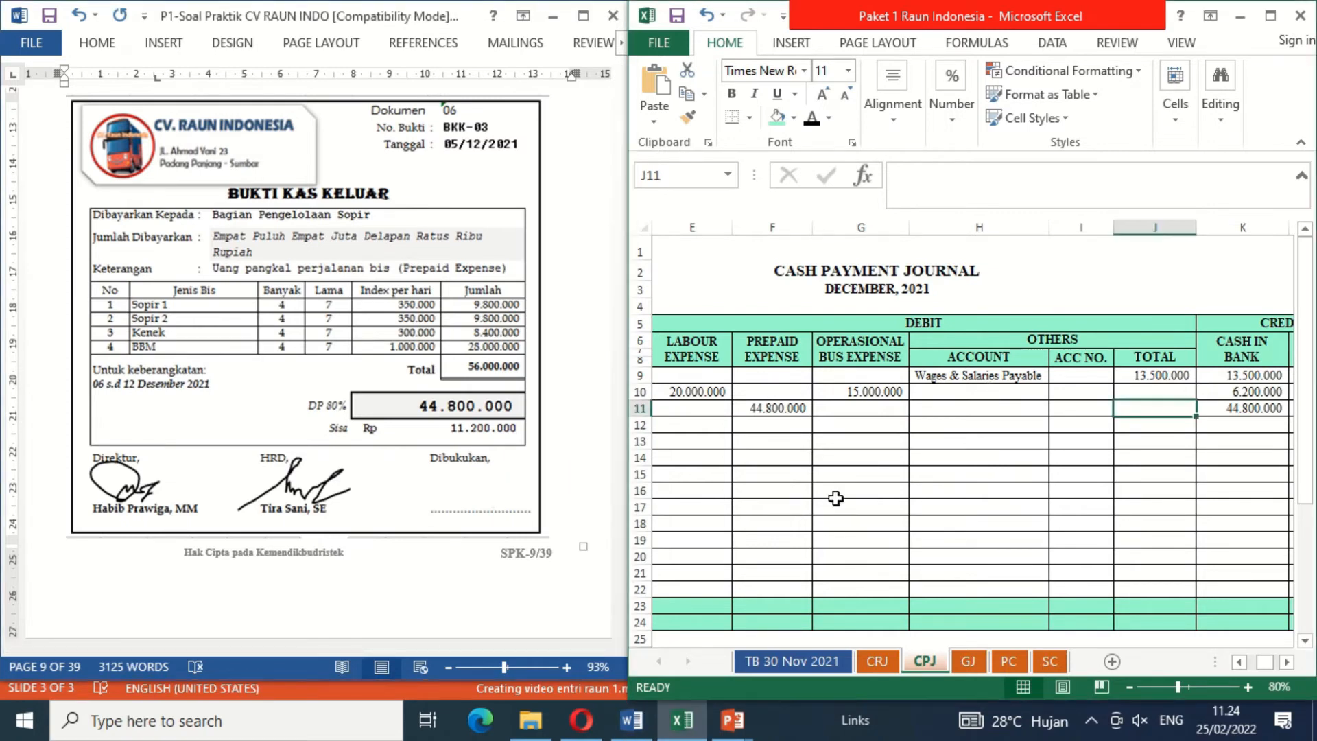
click(480, 484)
key(ctrl+v)
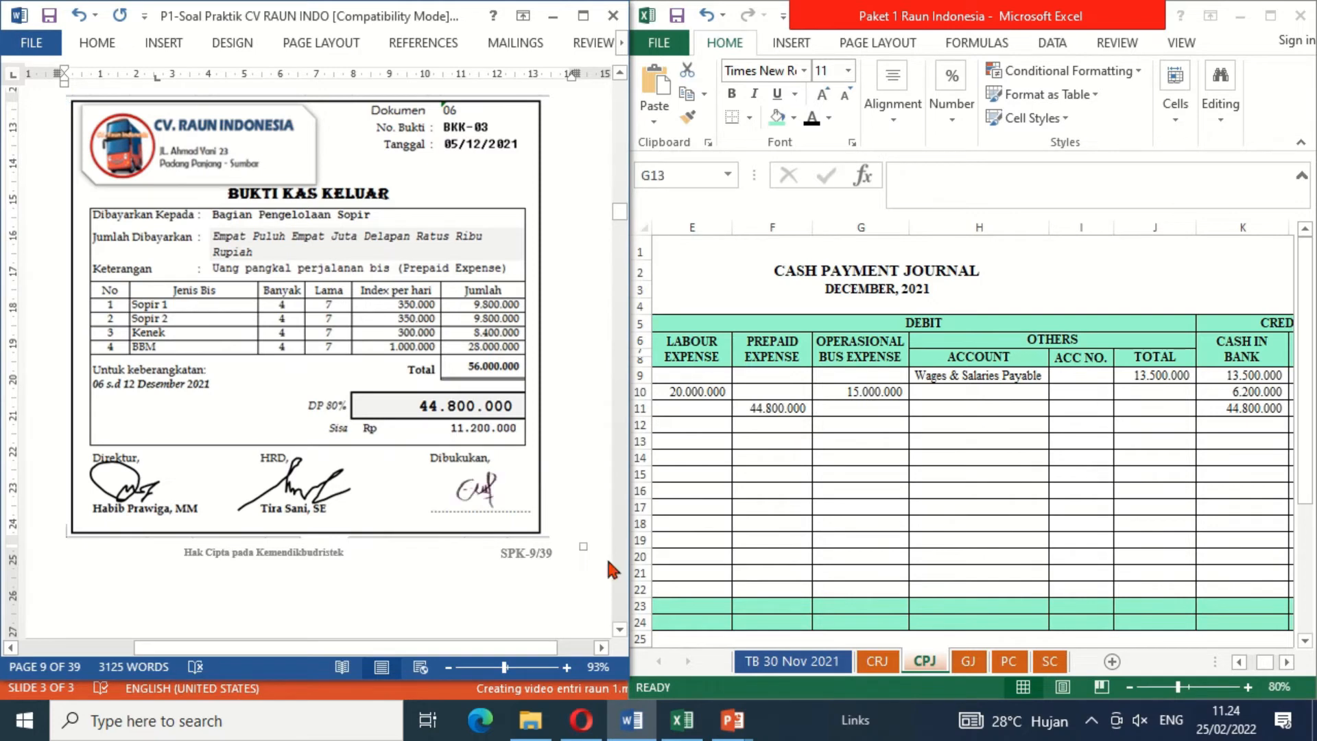
Step: Move on to document 07 and reveal date 6, evidence BKK-04 and description Bank Loans in CPJ row 12 with black font colour
click(620, 630)
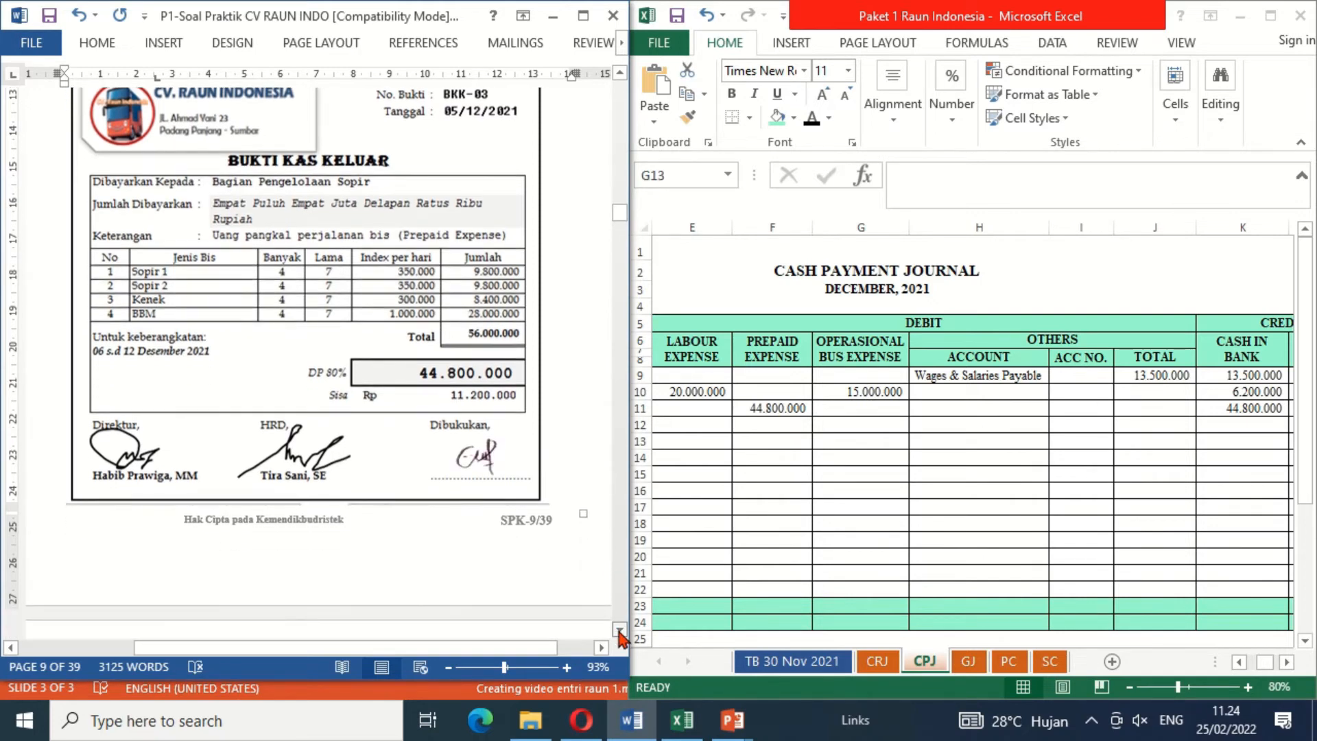
scroll(620, 630, down, 10)
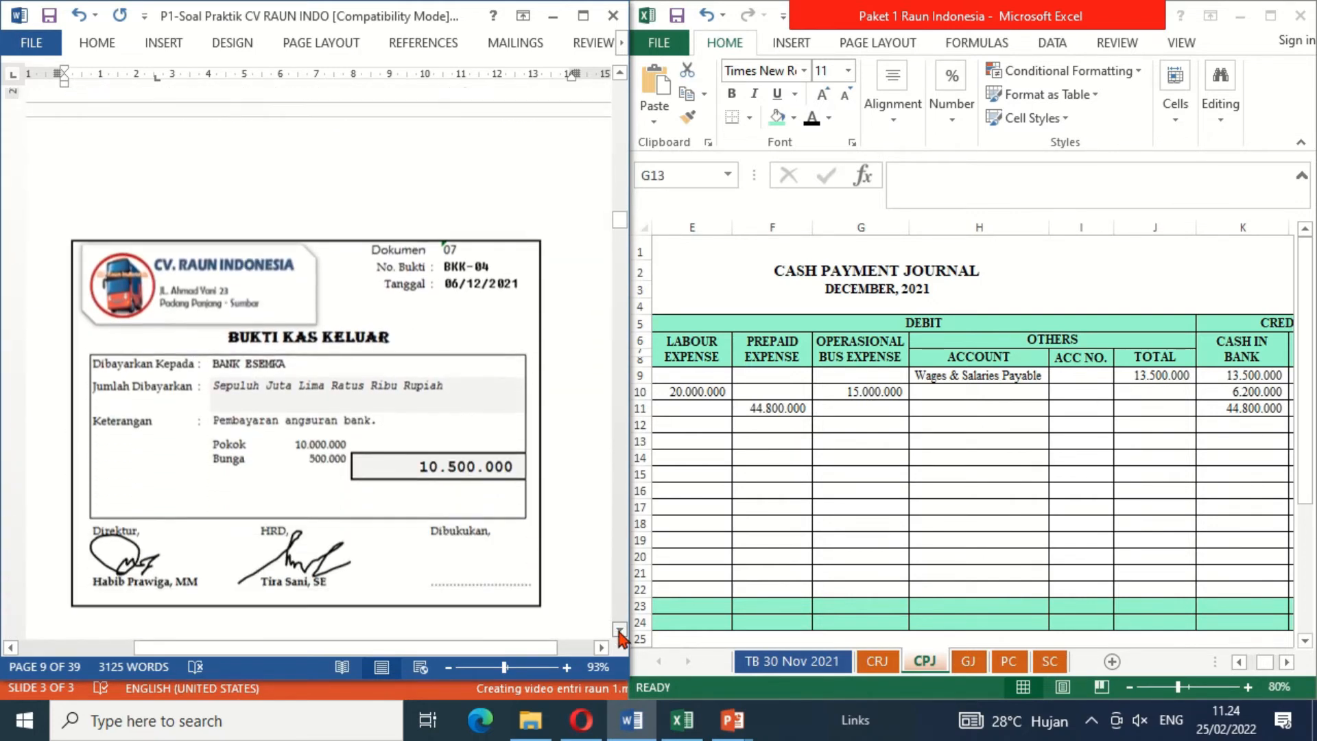
scroll(620, 629, down, 1)
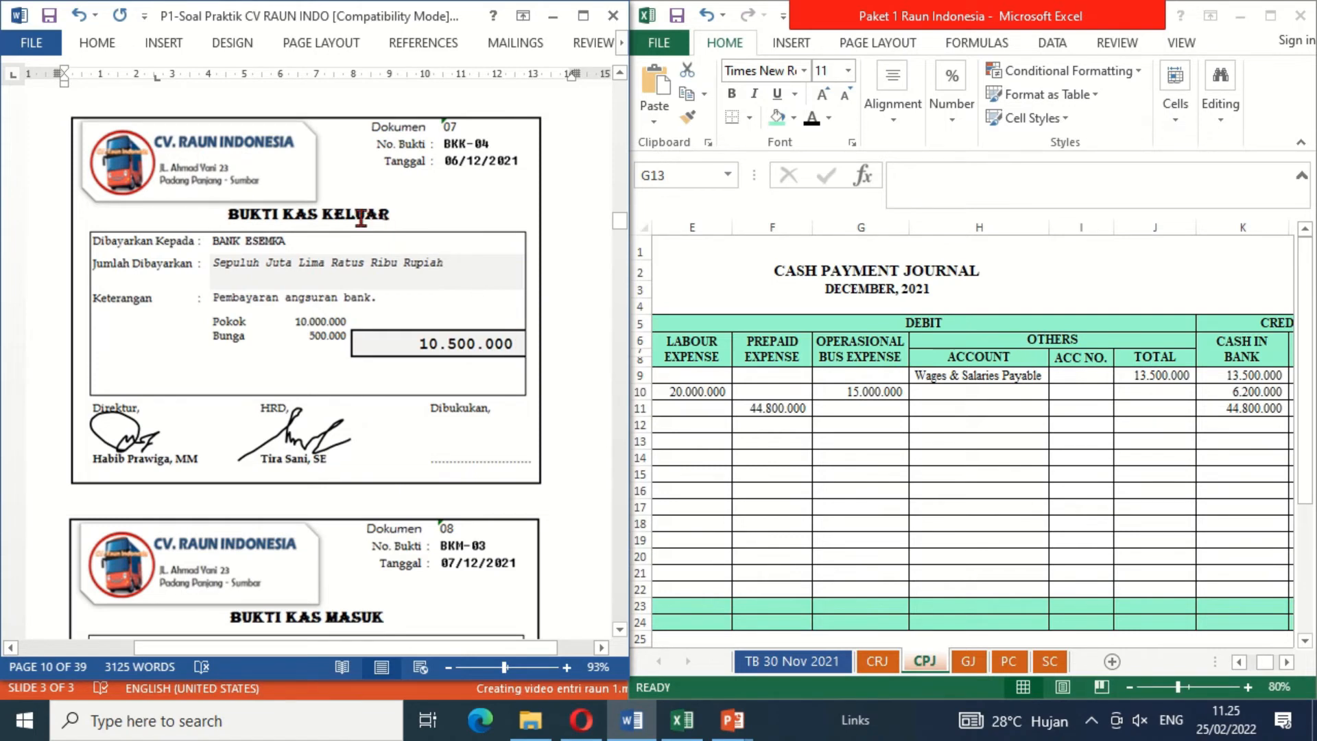
click(800, 453)
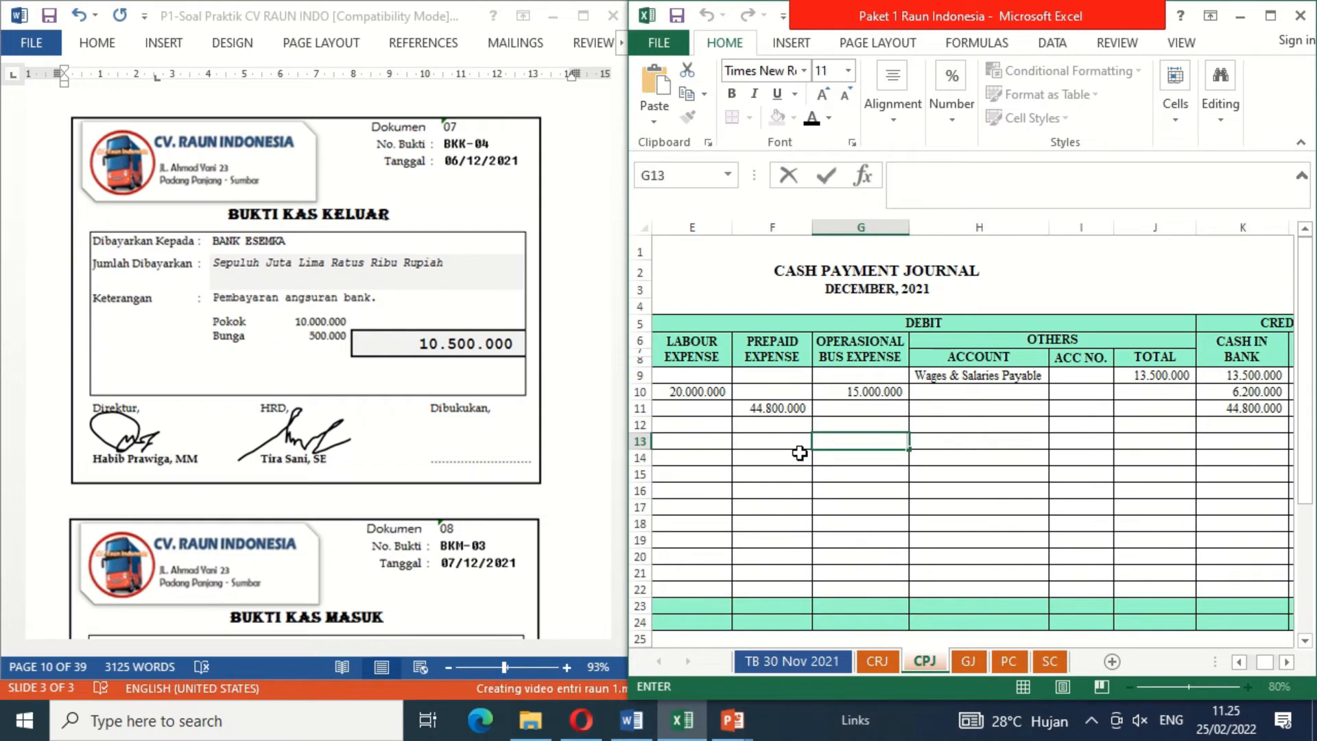
key(Left)
key(Left)
key(Left)
key(Left)
key(Left)
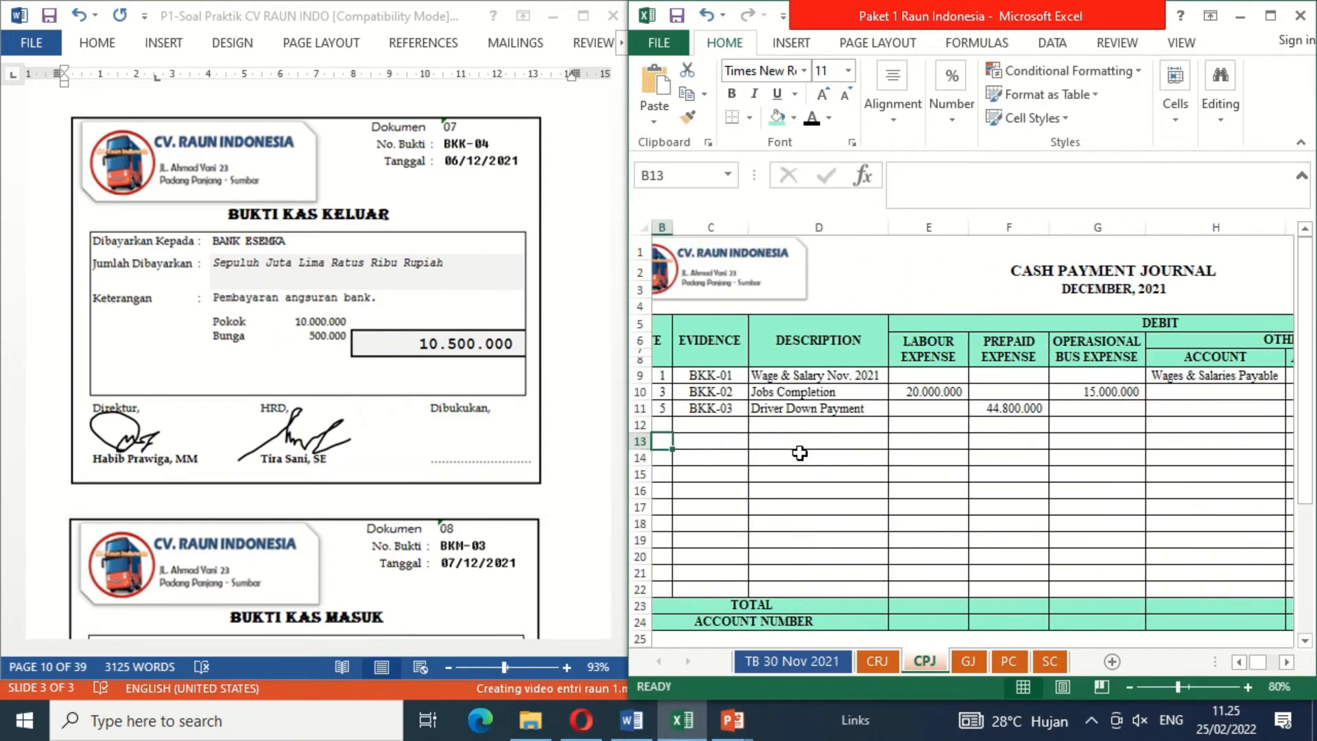
key(Up)
key(shift+Right)
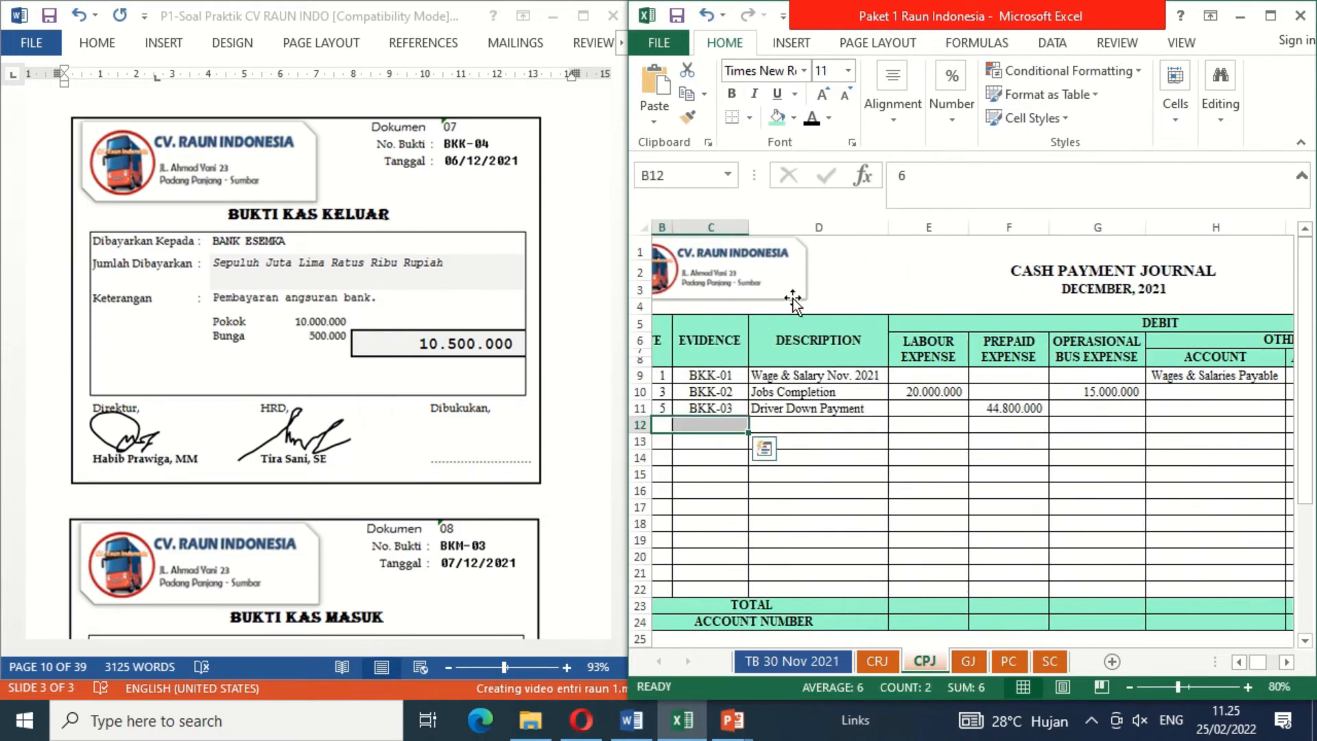
click(811, 121)
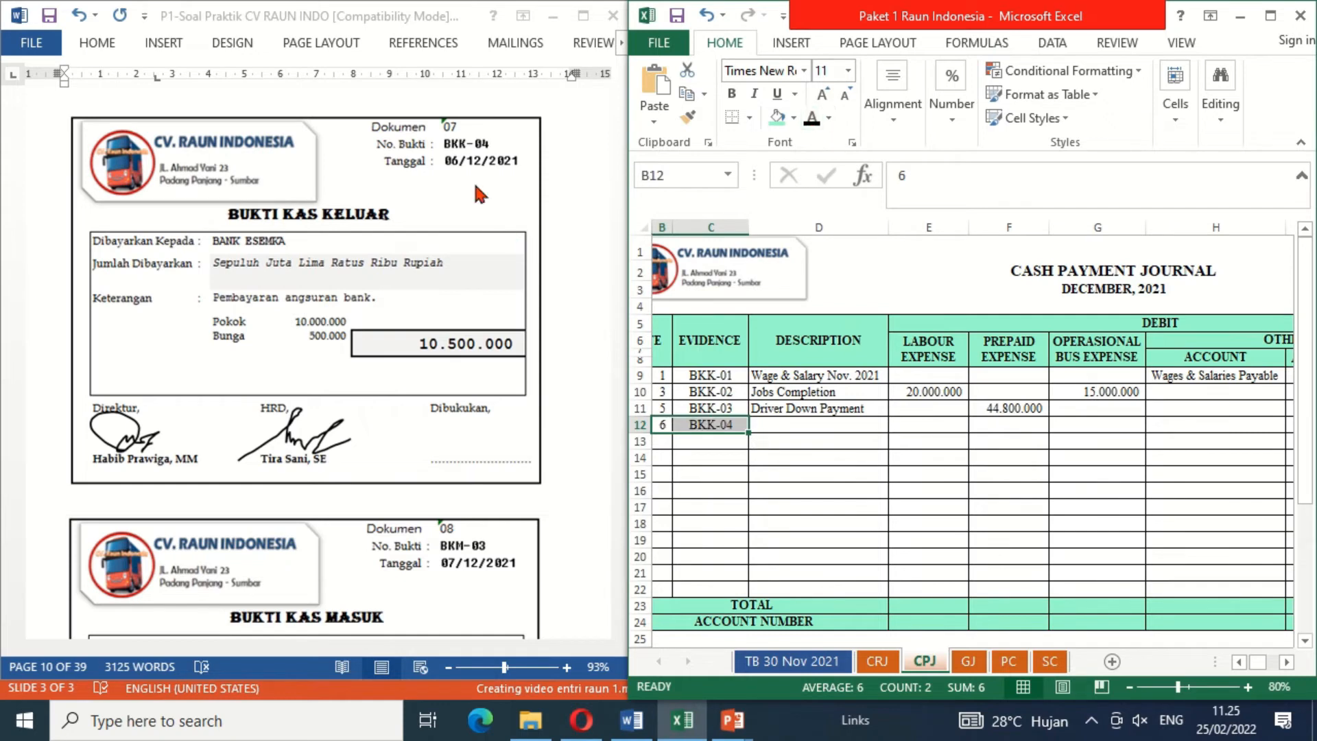
click(796, 425)
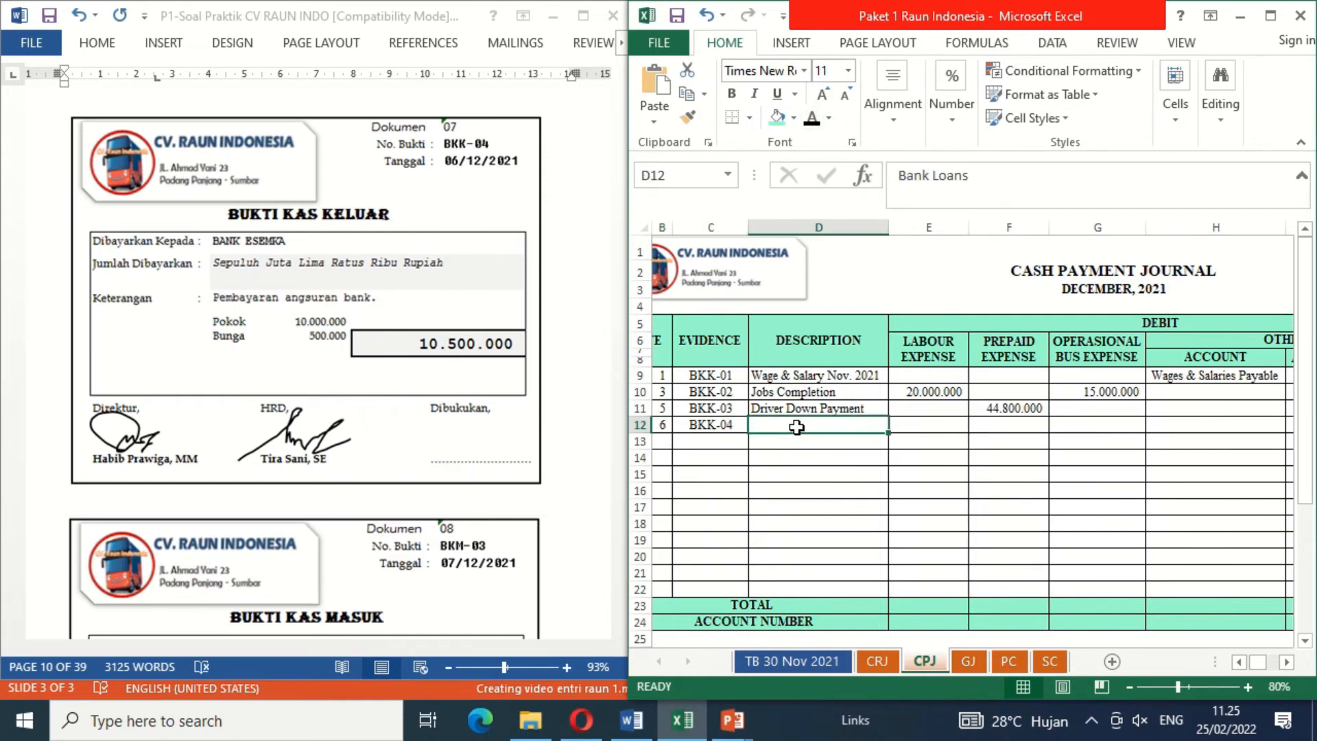
click(810, 120)
Step: Reveal the Others debit accounts Bank Loans and Interest Expense in CPJ cells H12:H13 with black font colour
click(1166, 416)
key(Right)
key(Right)
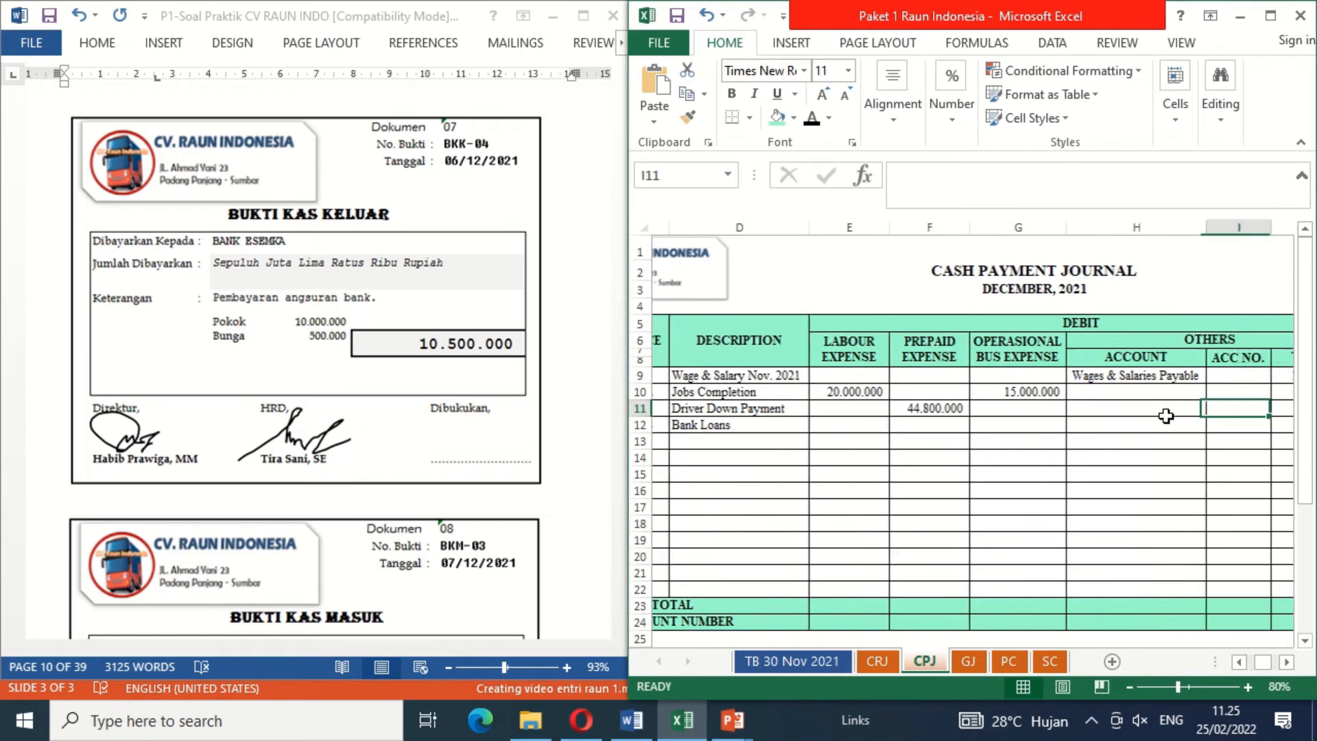
key(Left)
key(Left)
key(Left)
key(Down)
key(Right)
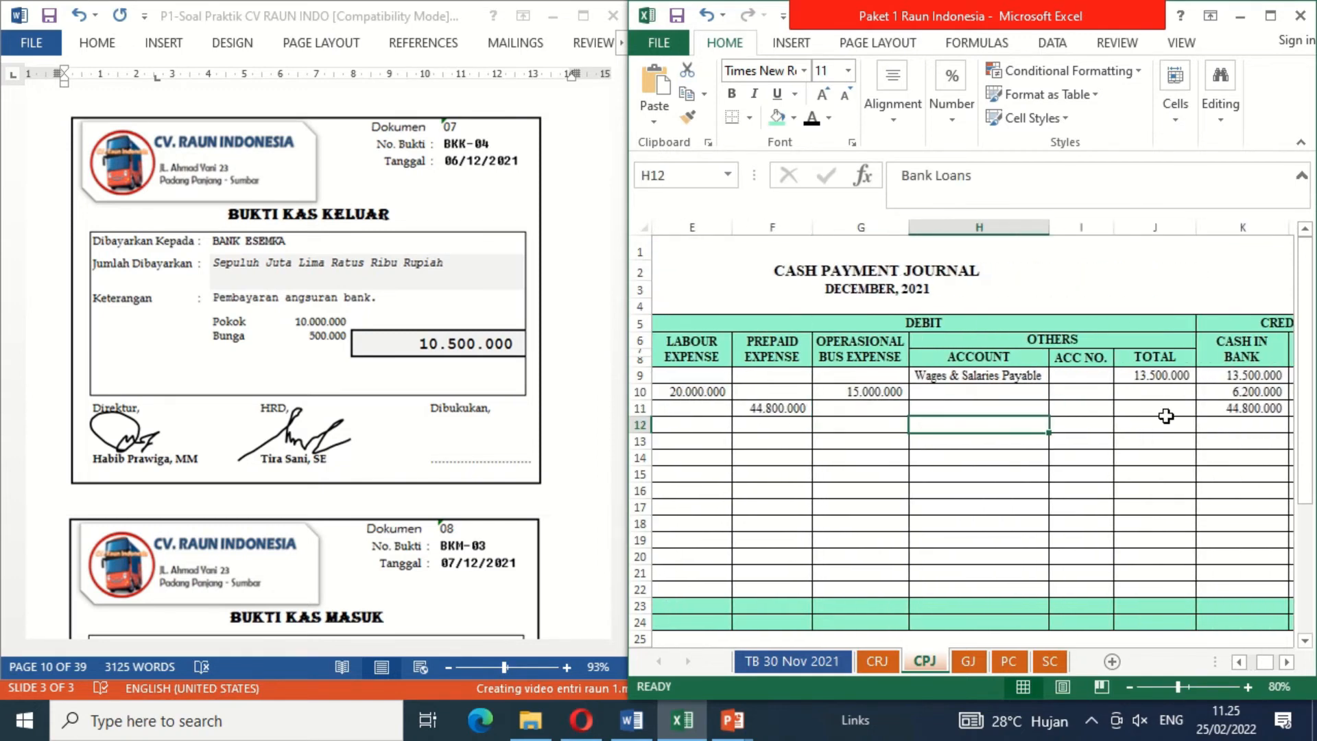
key(shift+Down)
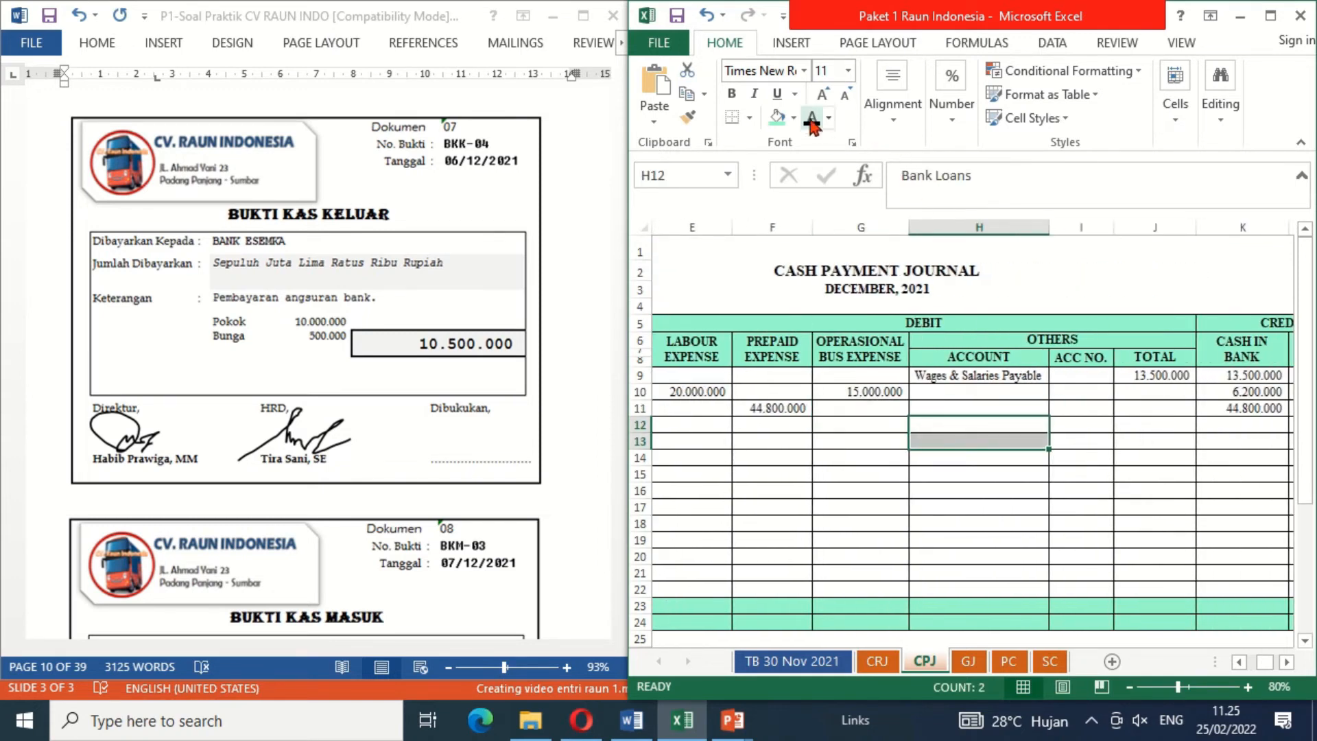
click(811, 117)
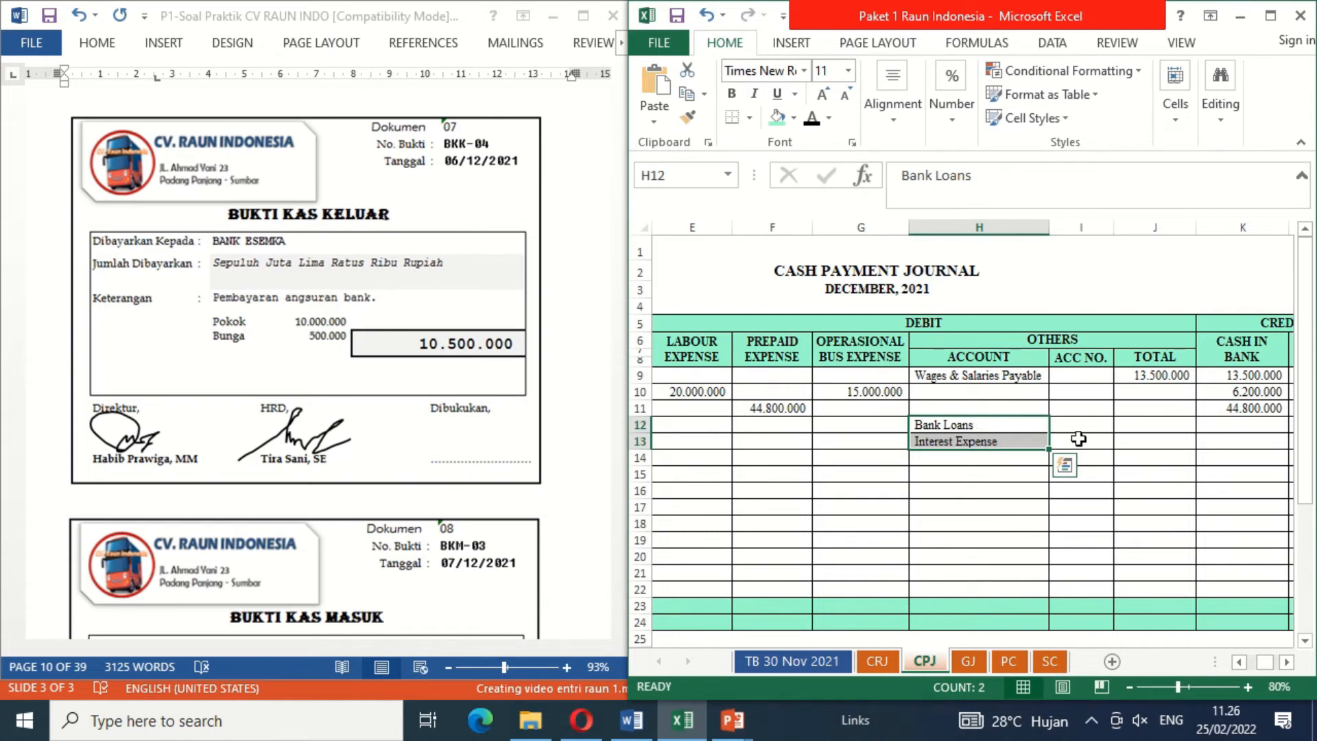
Step: Reveal the Others debit totals 10000000 for Bank Loans and 500000 for Interest Expense with black font colour
click(1146, 432)
drag(1146, 433, 1147, 442)
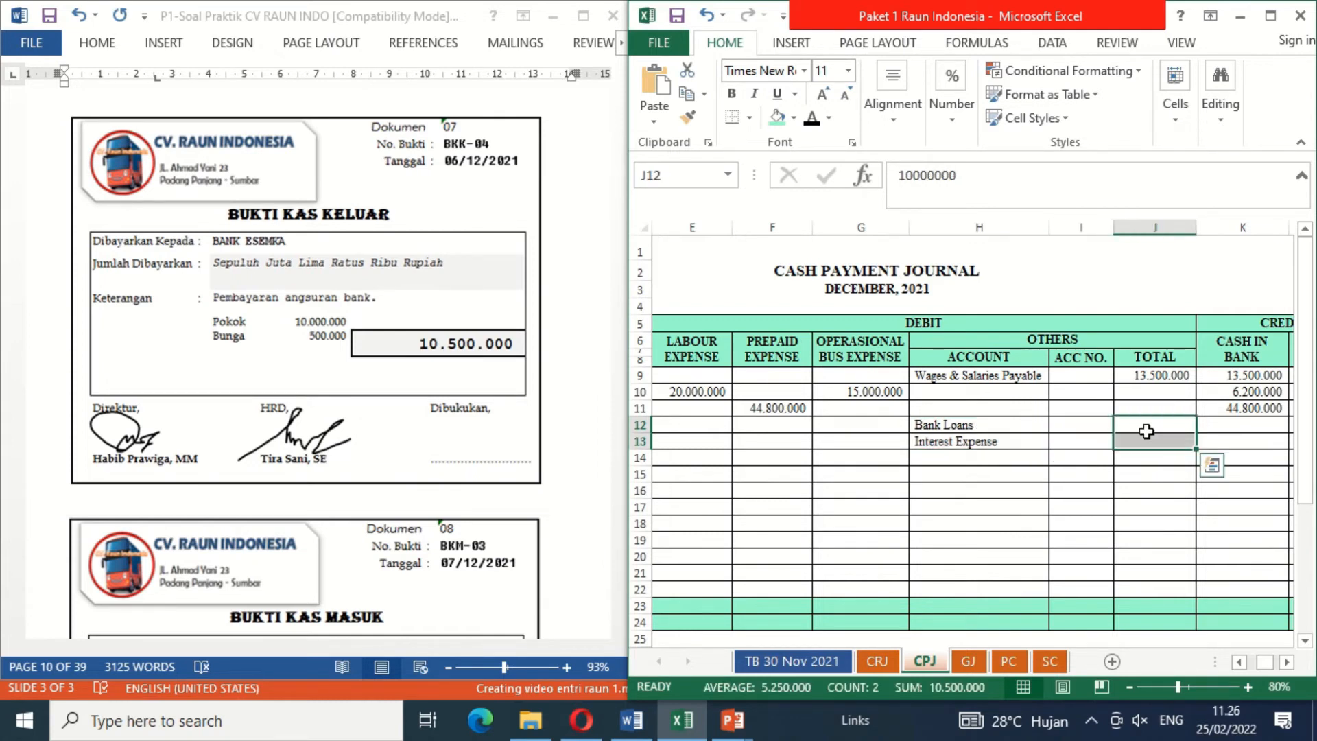
click(812, 120)
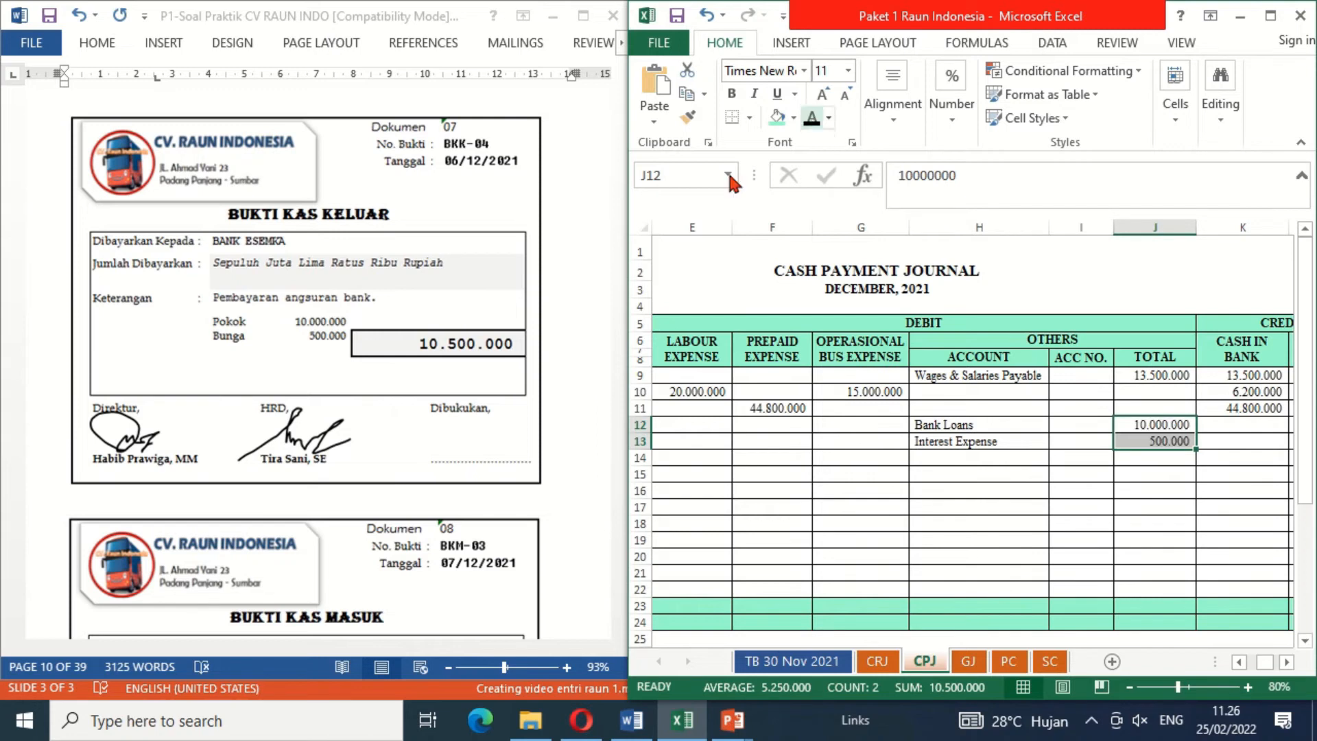
click(1126, 474)
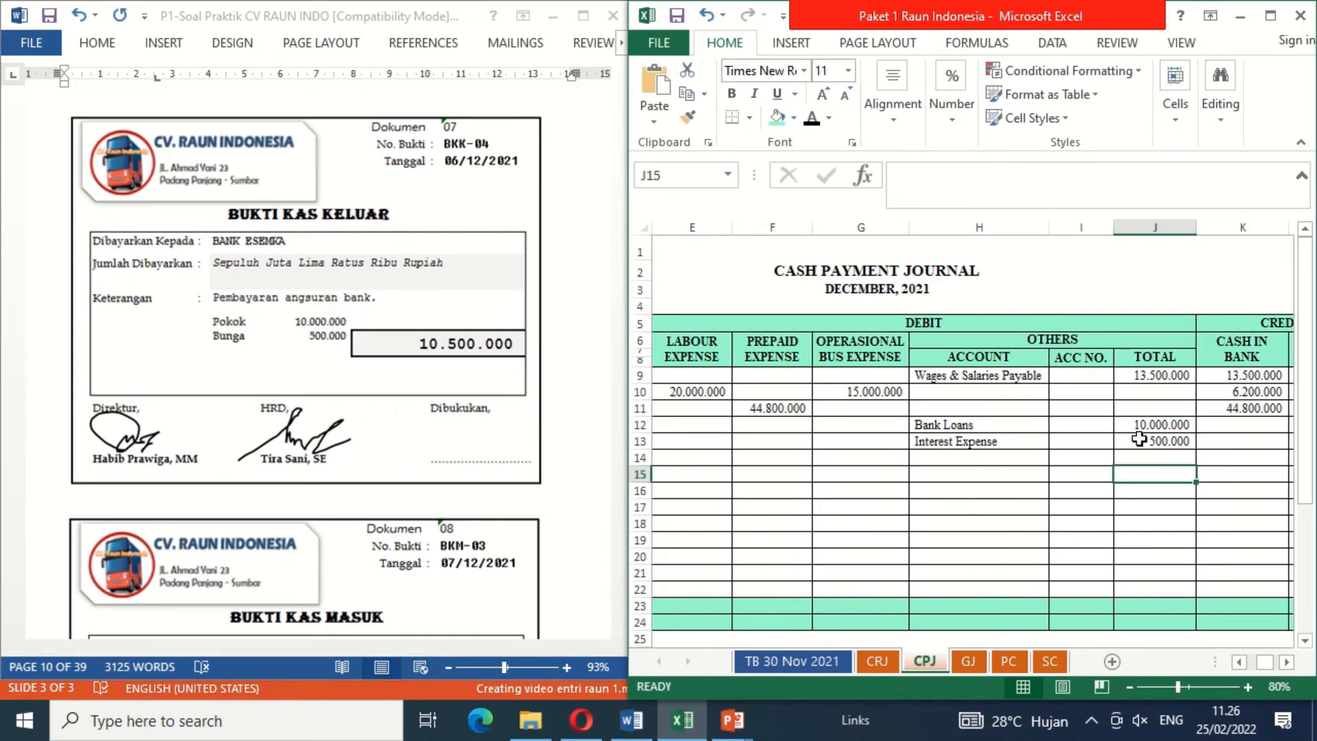
Step: Reveal the Cash in Bank credit 10500000 on the BKK-04 row with black font colour
click(1227, 424)
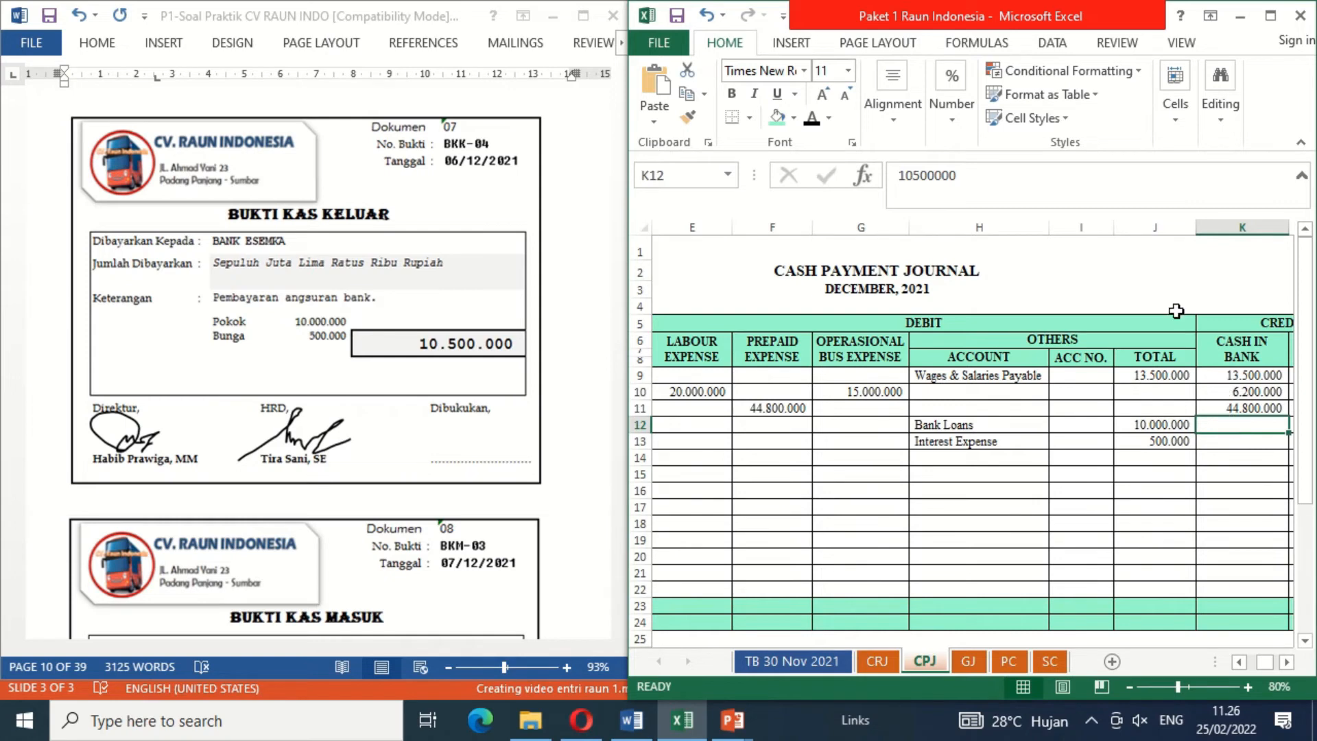
click(812, 122)
key(Home)
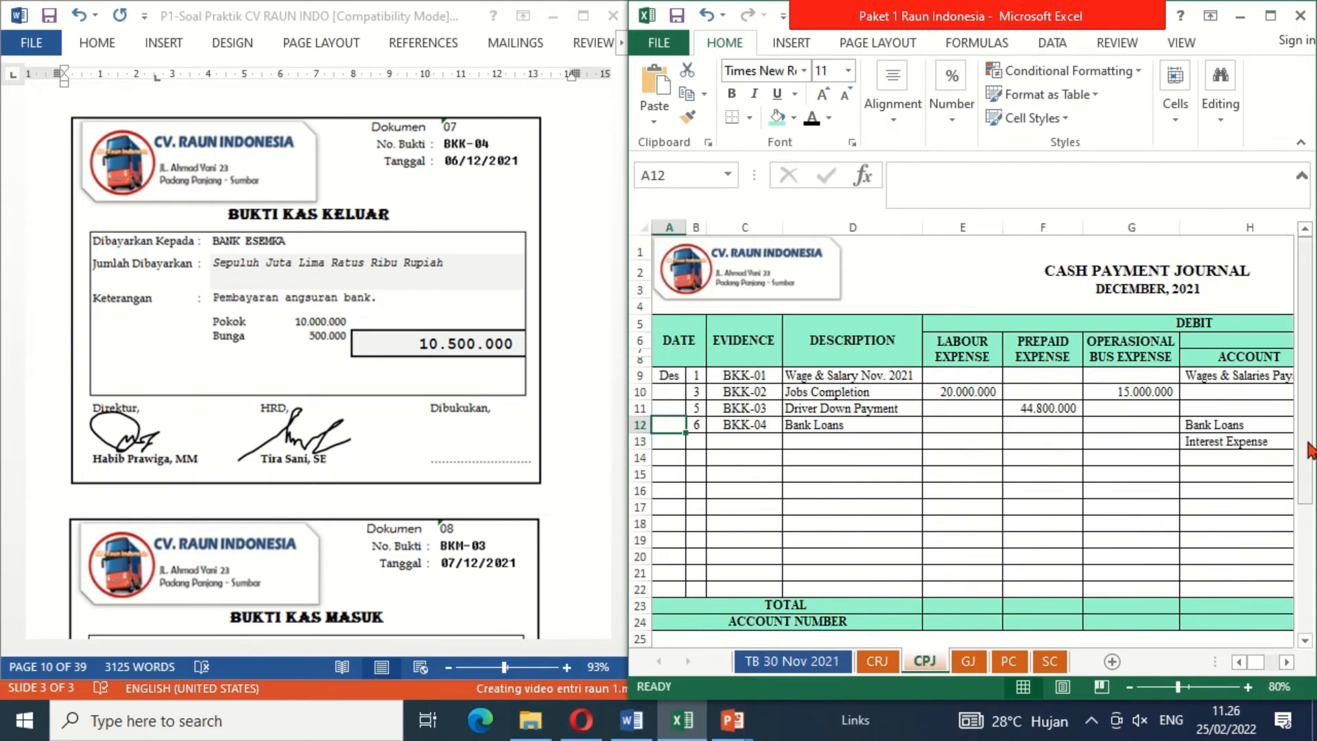
click(862, 440)
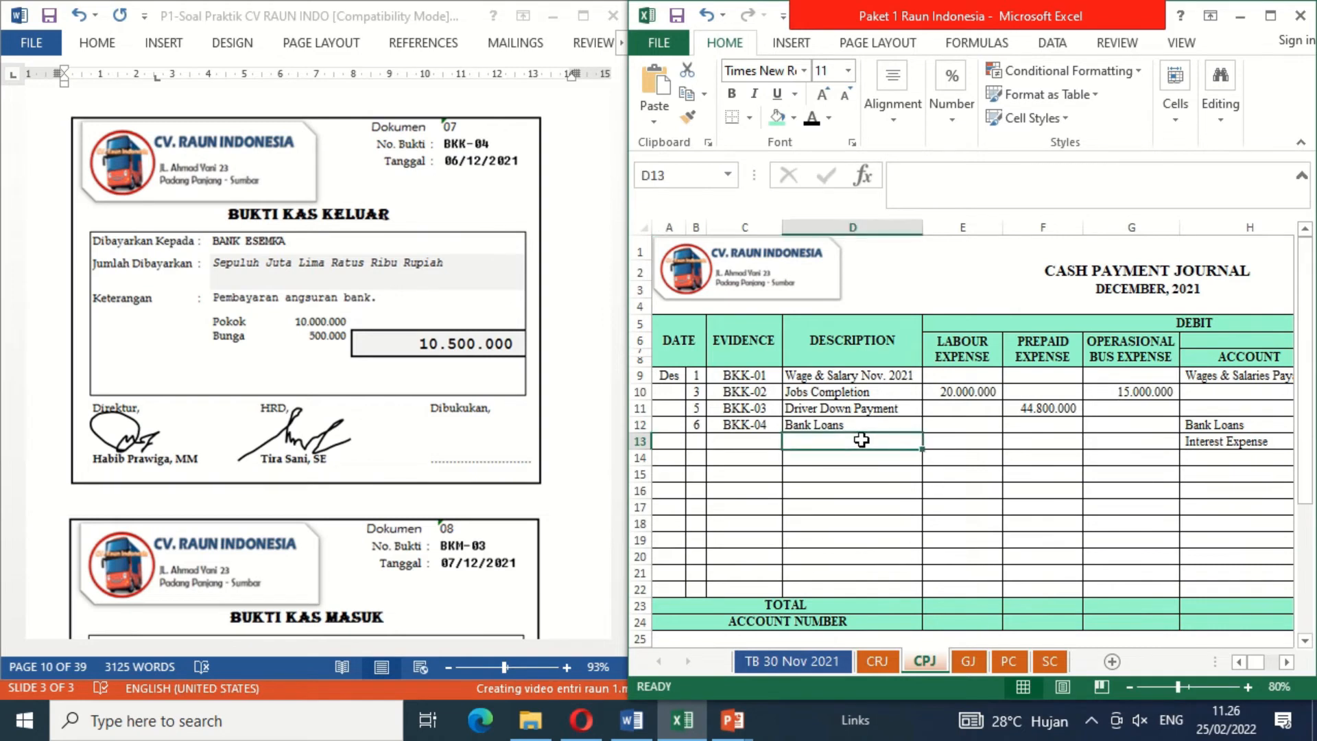
Step: Delete the blank cover shape under Dibukukan on document 07 to reveal the booking signature
click(465, 437)
double_click(797, 488)
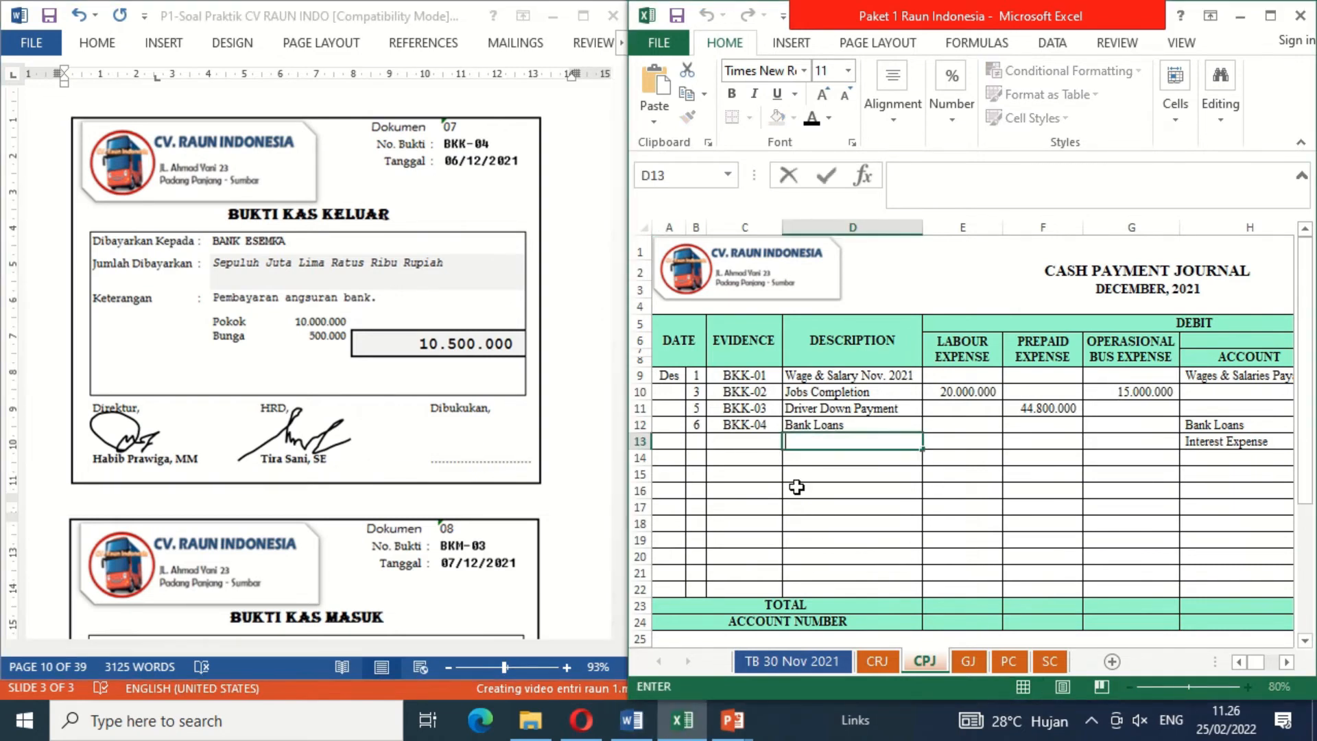
click(796, 487)
click(473, 446)
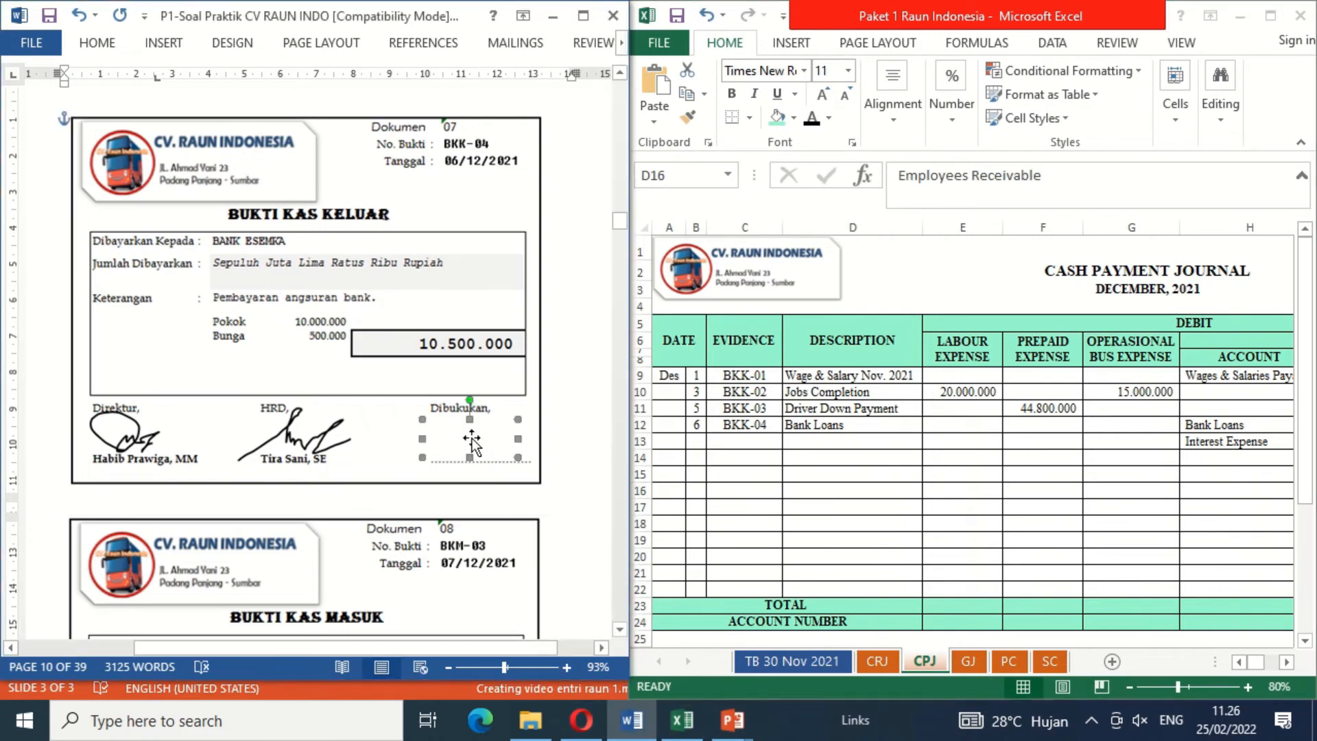
key(Delete)
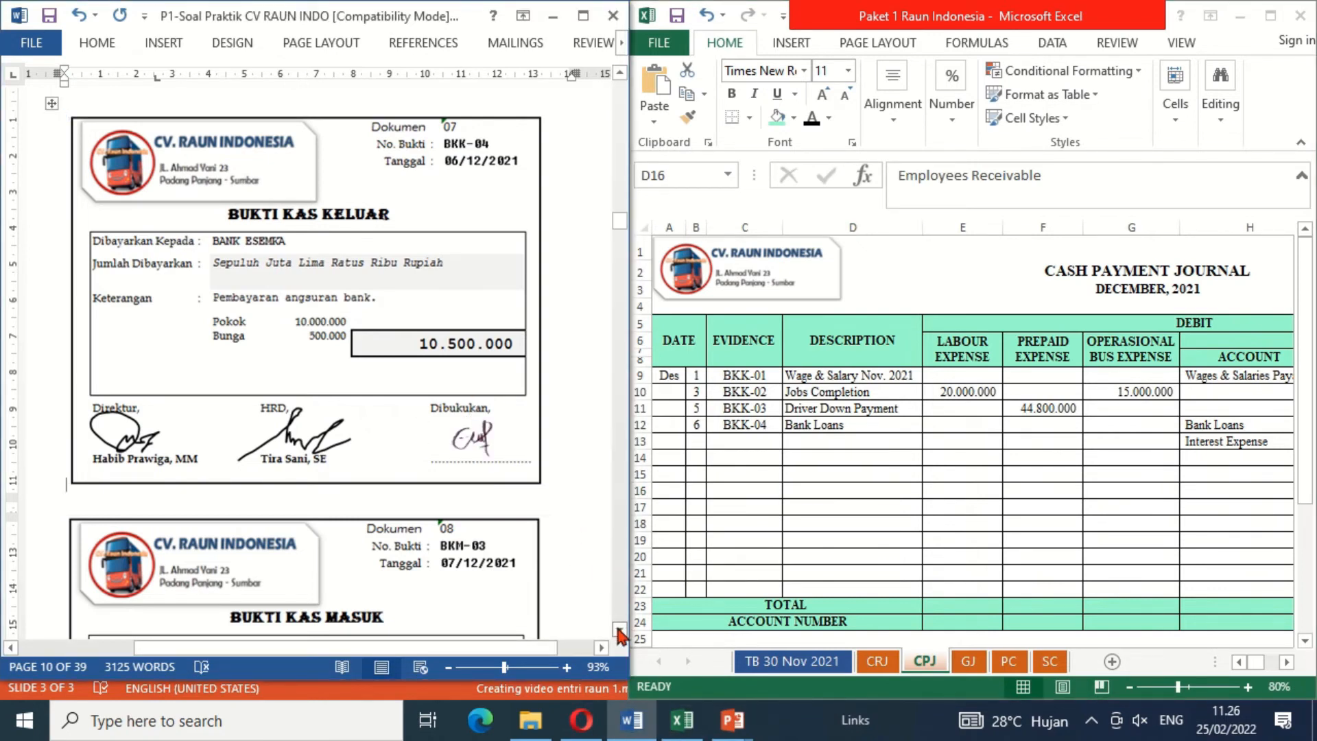
Step: Move on to document 08 and reveal date 7, evidence BKM-03 and description SMKN 1 Sumbar in CRJ row 11 with black font colour
drag(620, 630, 620, 629)
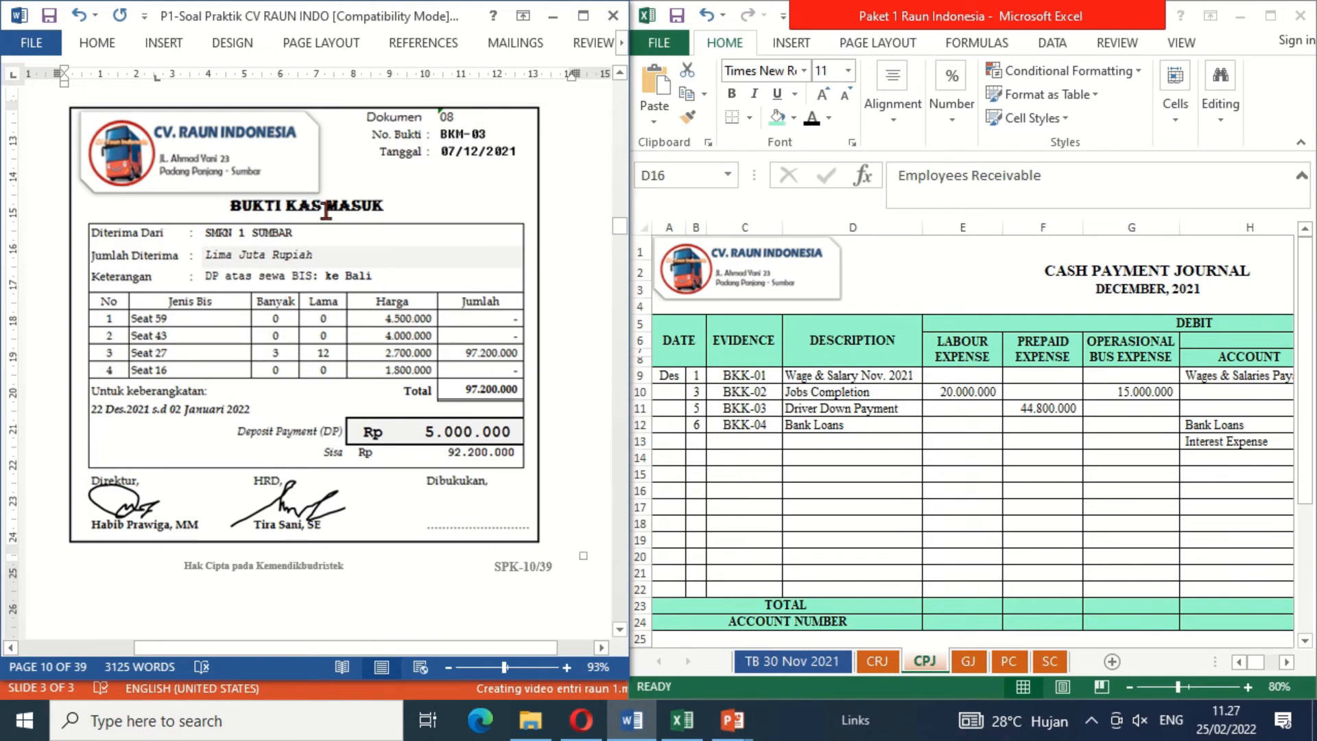
click(877, 663)
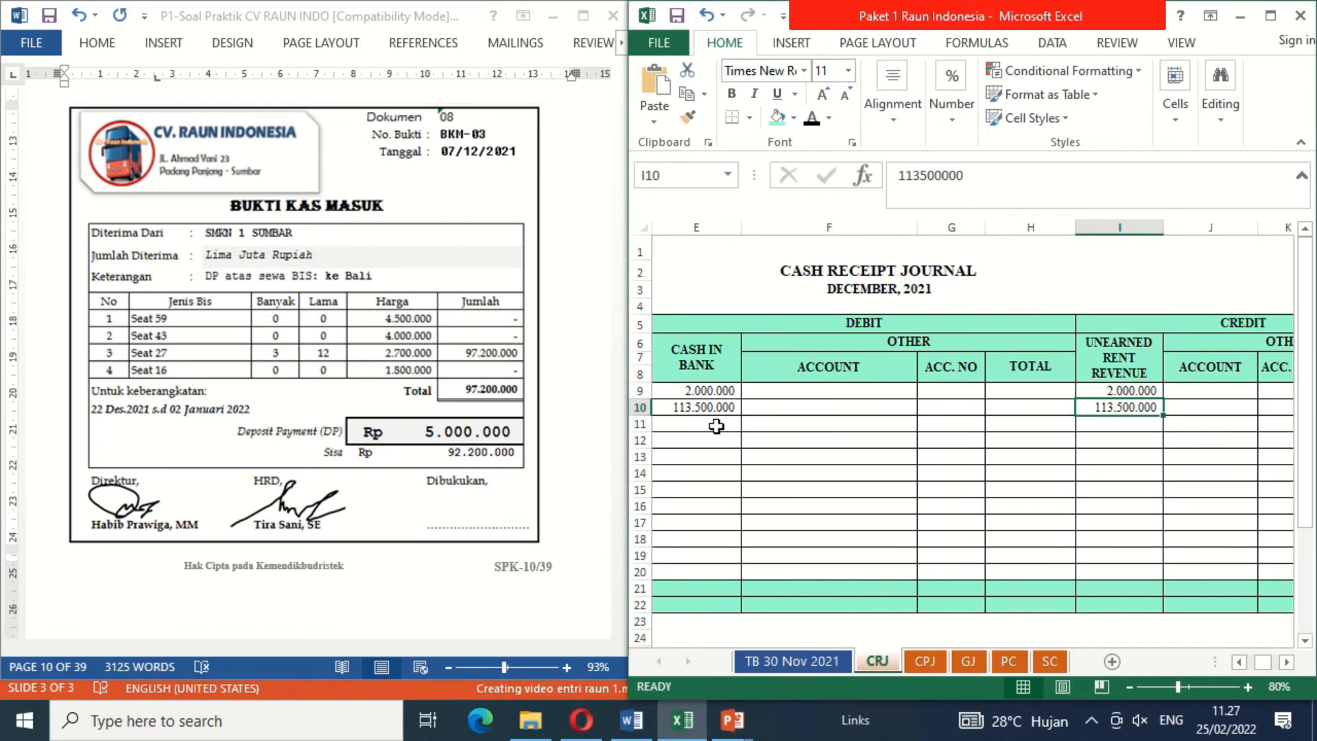
click(717, 426)
key(Left)
key(Left)
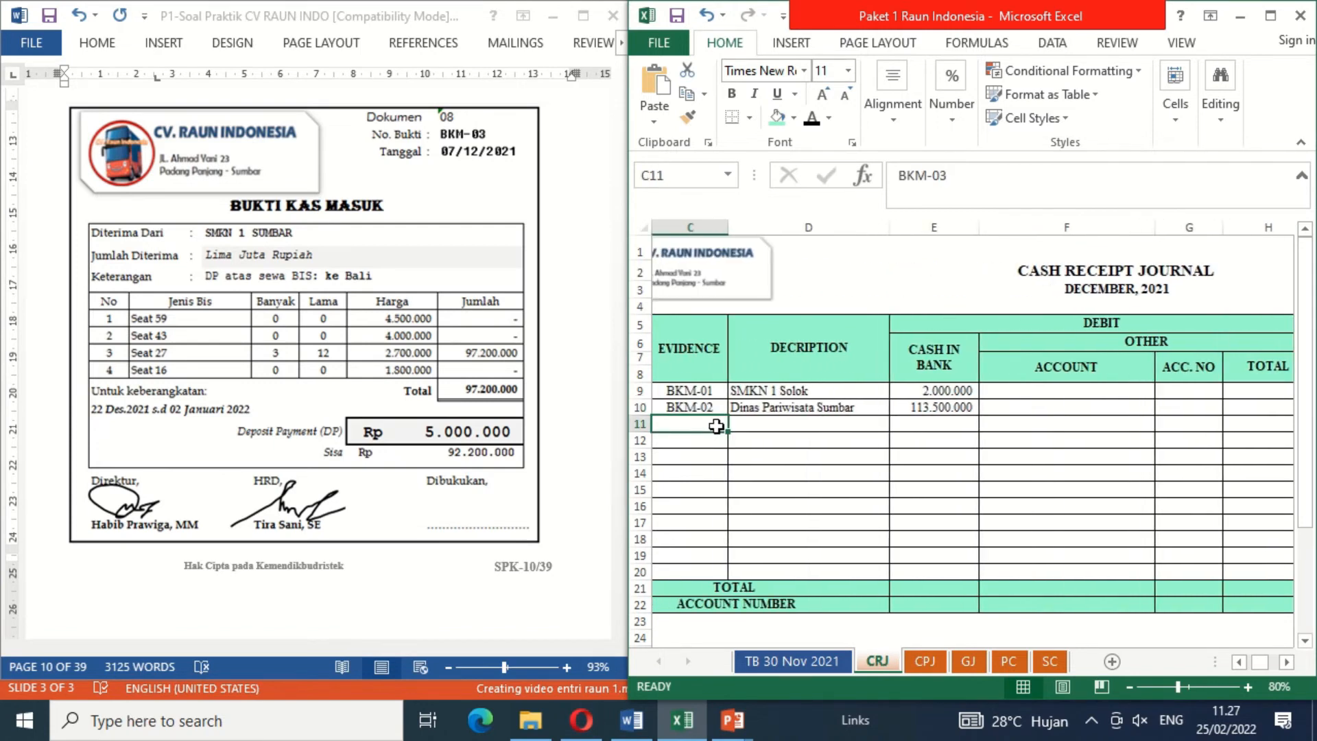
key(Left)
shift+click(717, 426)
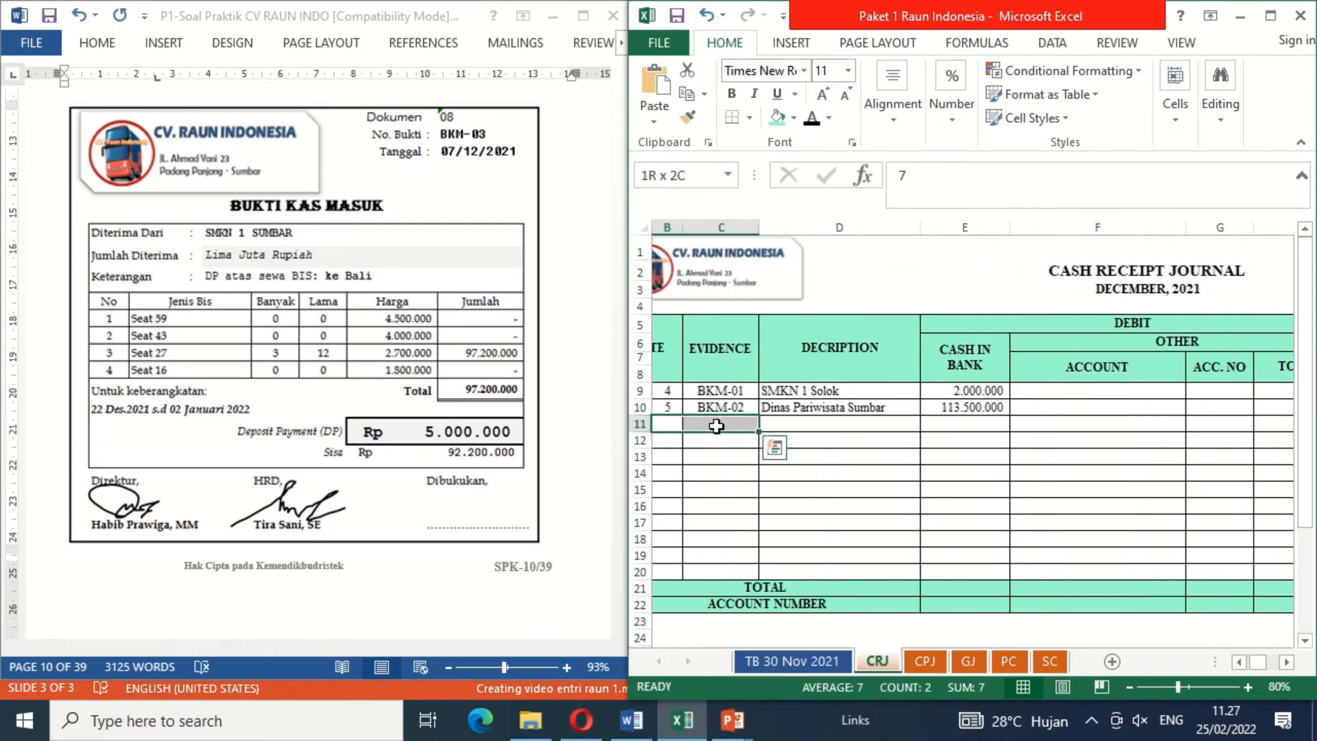
key(shift+Right)
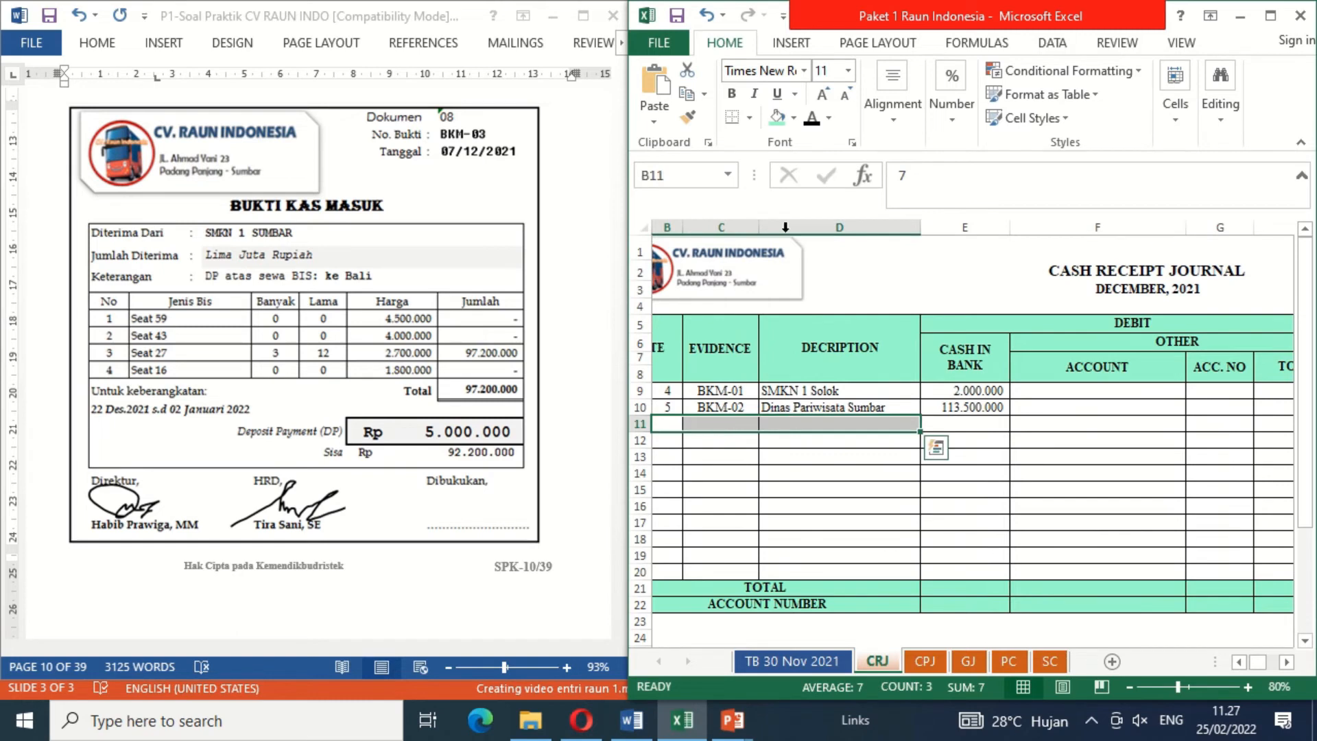
click(810, 116)
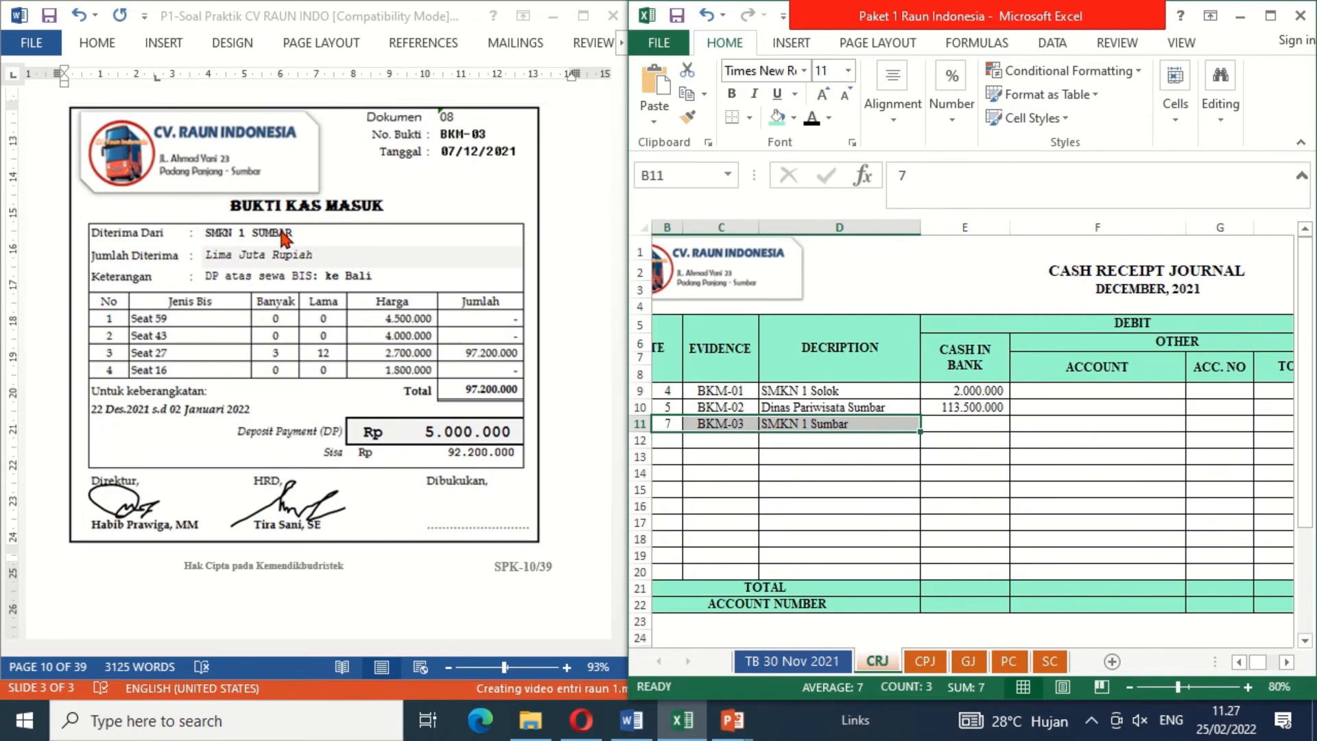
Step: Reveal the 5000000 Cash in Bank debit and the 5000000 Unearned Rent Revenue credit on the BKM-03 row with black font colour
click(962, 426)
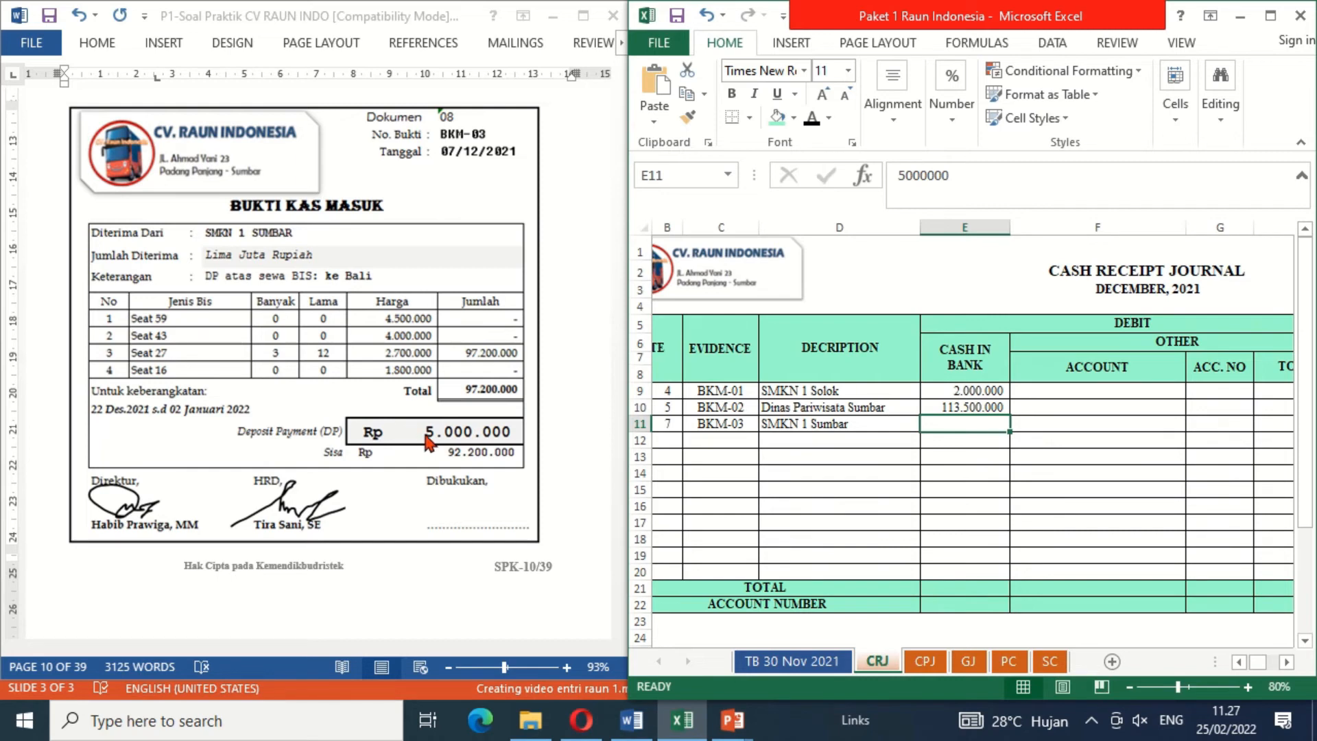
click(807, 123)
key(Right)
key(Right)
key(Right)
key(Right)
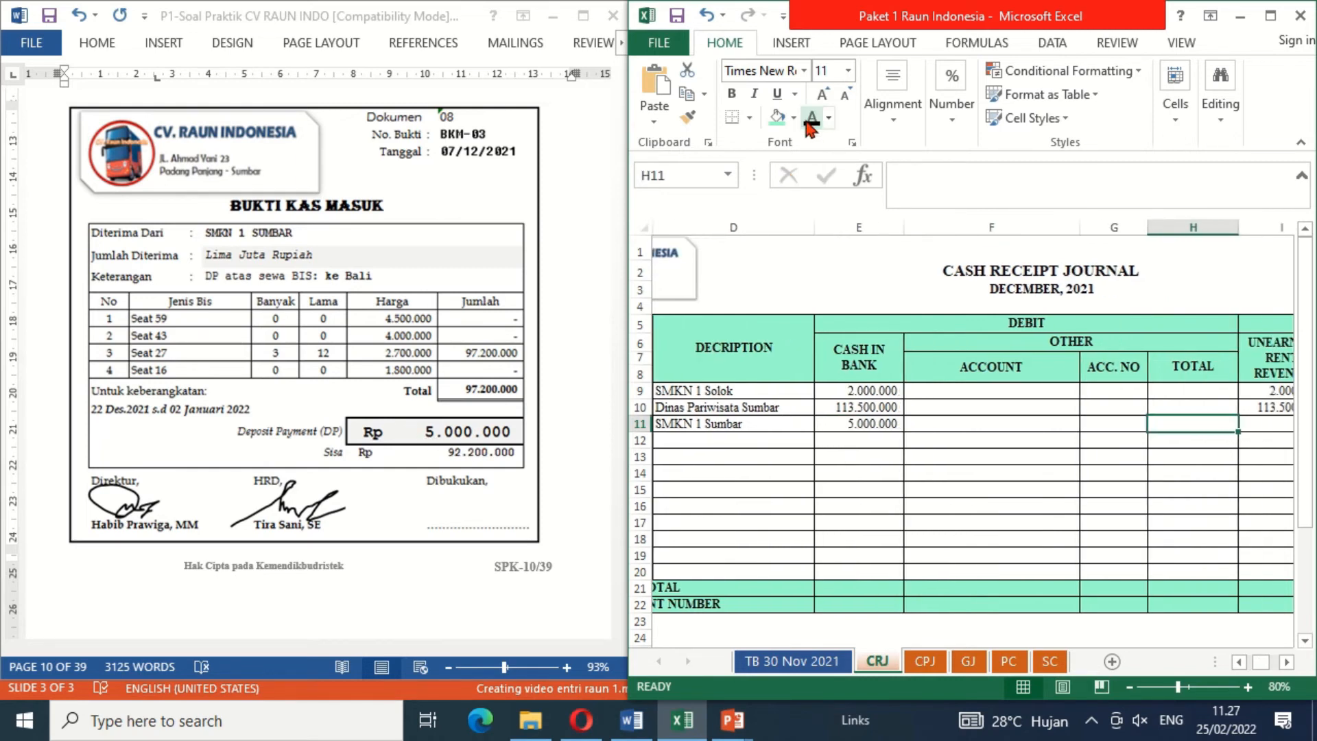
key(Right)
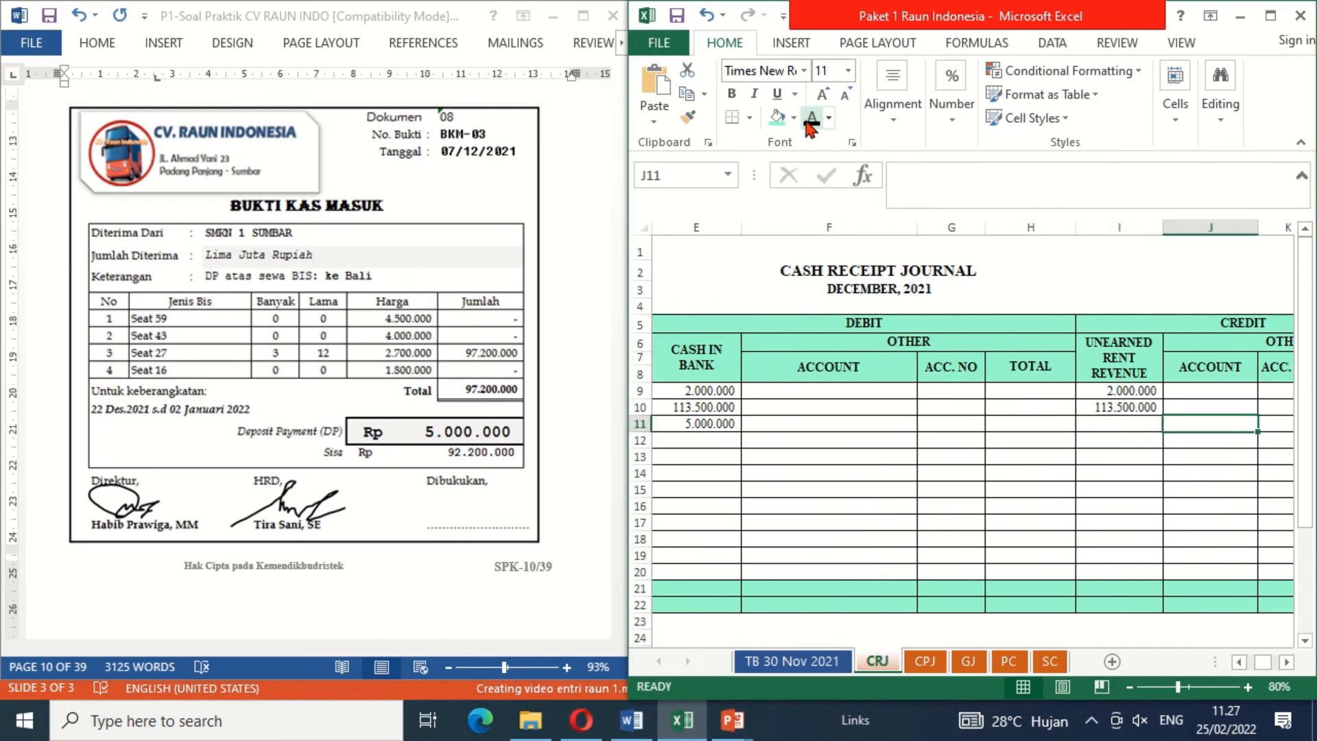
key(Left)
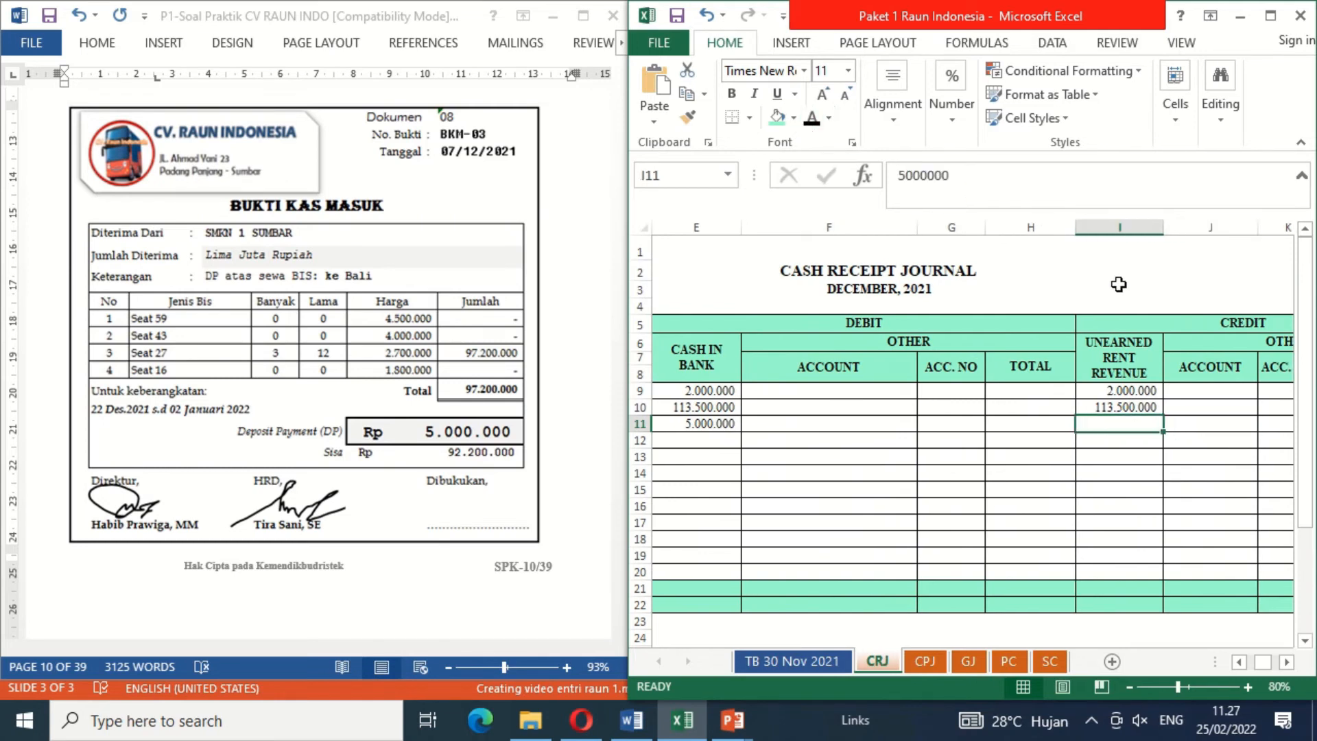
click(812, 118)
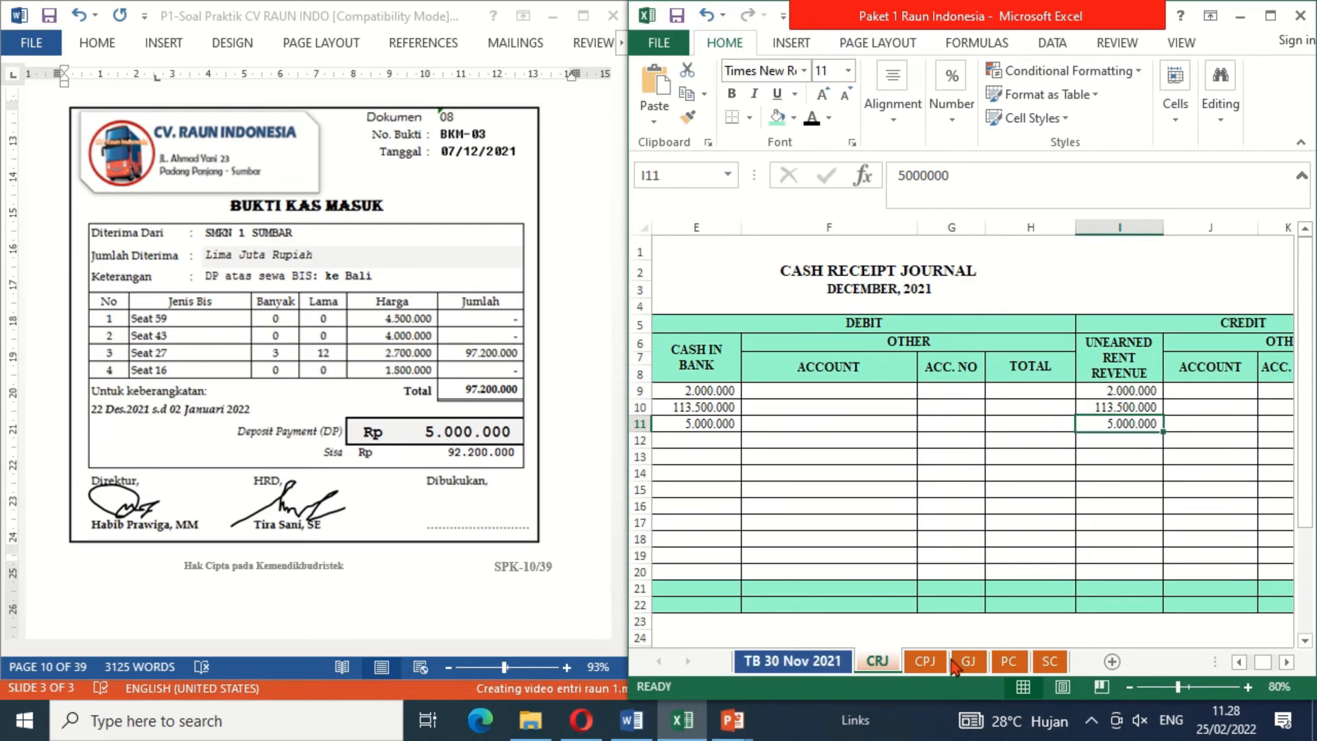
Step: Reveal user SMKN 1 SUMBAR, dates 22 Des. - 2 Jan. 2022 and destination Bali on the SC sheet's blank service card with black font colour
click(1051, 661)
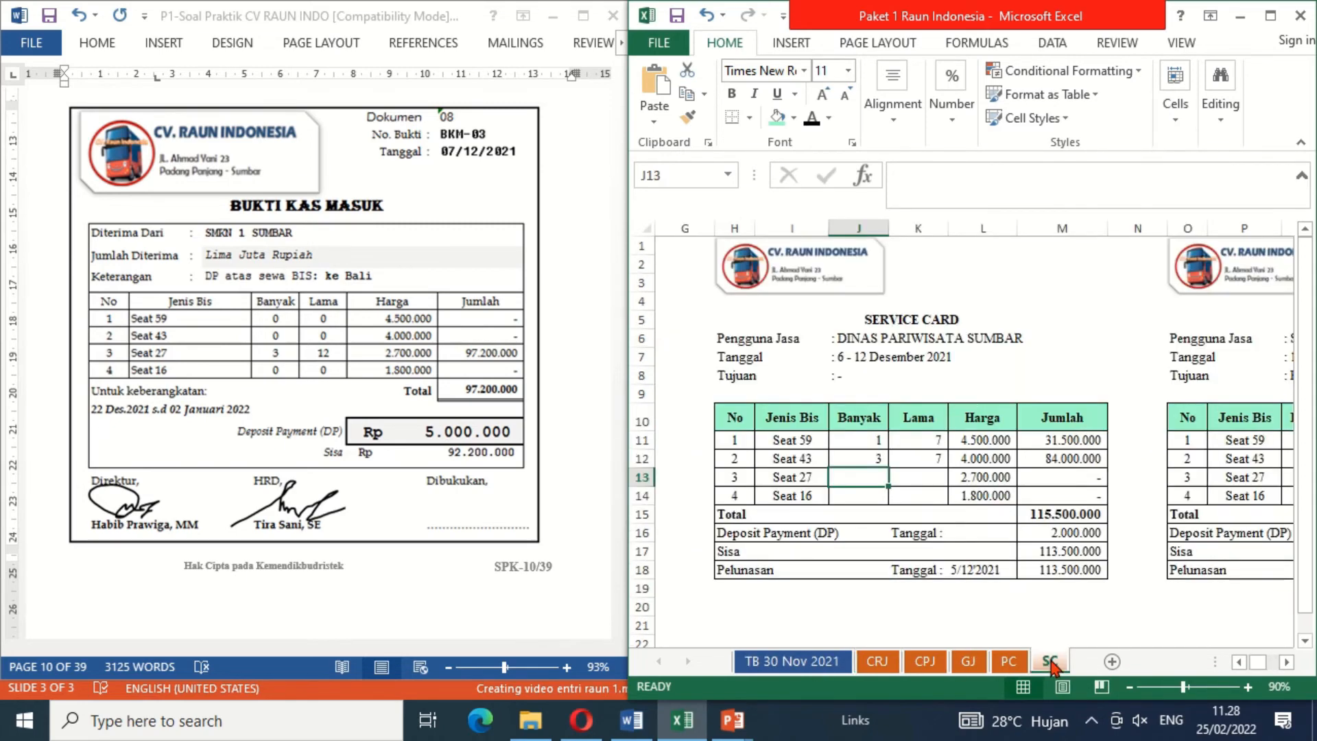
click(1132, 377)
key(Right)
key(Right)
key(Right)
key(Right)
key(Right)
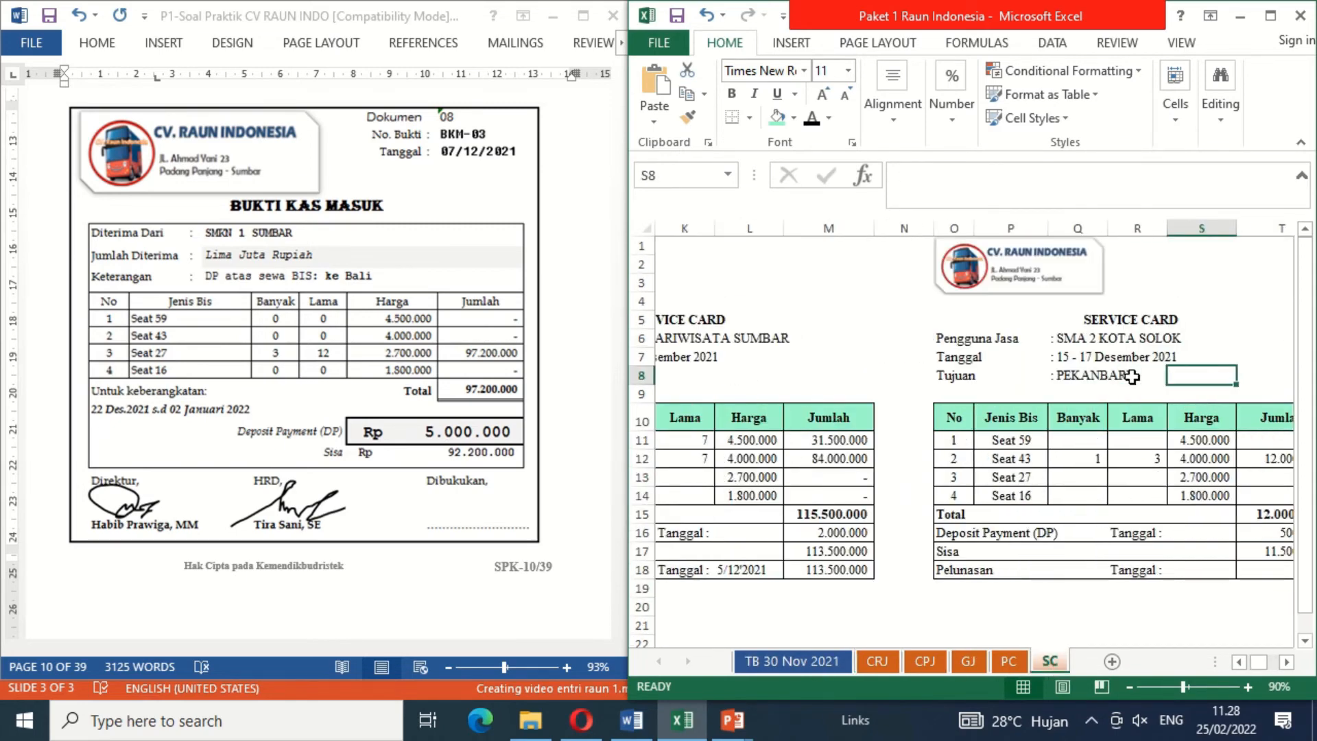
key(Right)
key(Right)
key(Right)
key(Right)
key(Right)
key(Right)
key(Right)
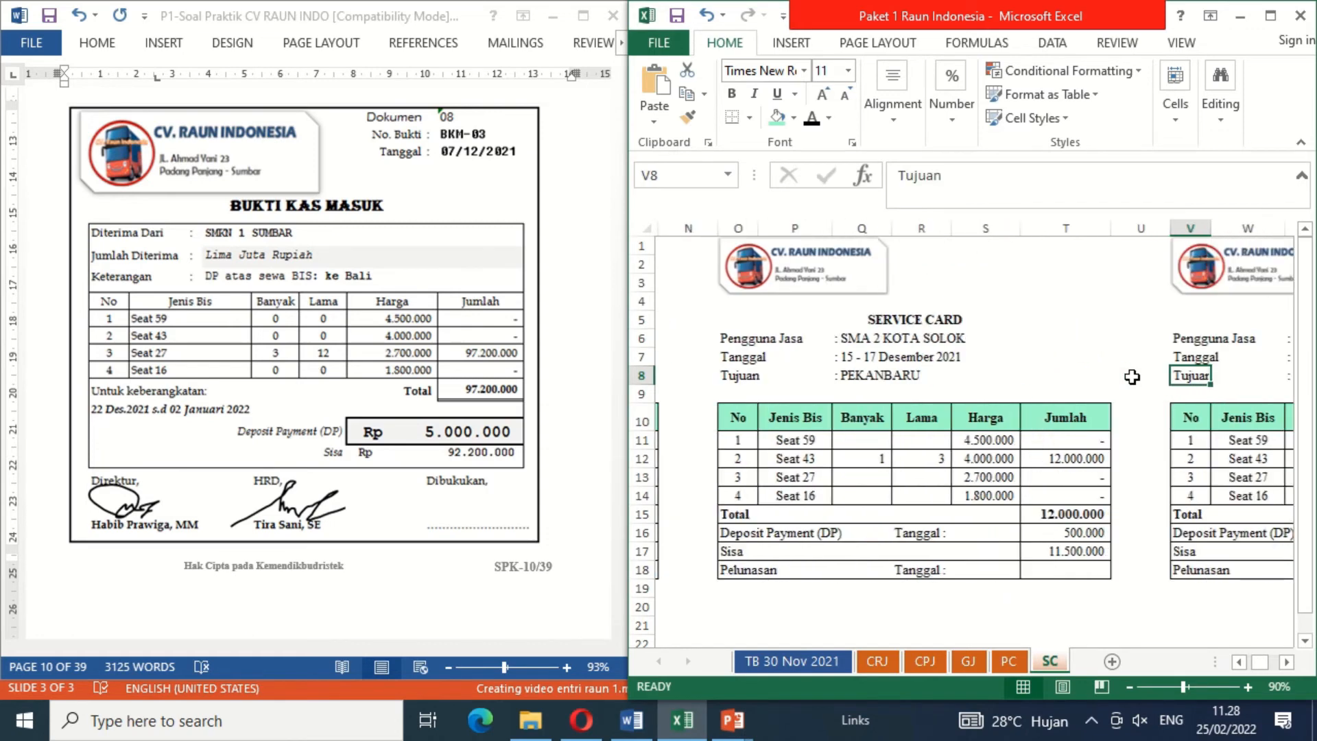
key(Right)
key(Right)
key(Right)
key(Right)
key(Right)
key(Right)
key(Right)
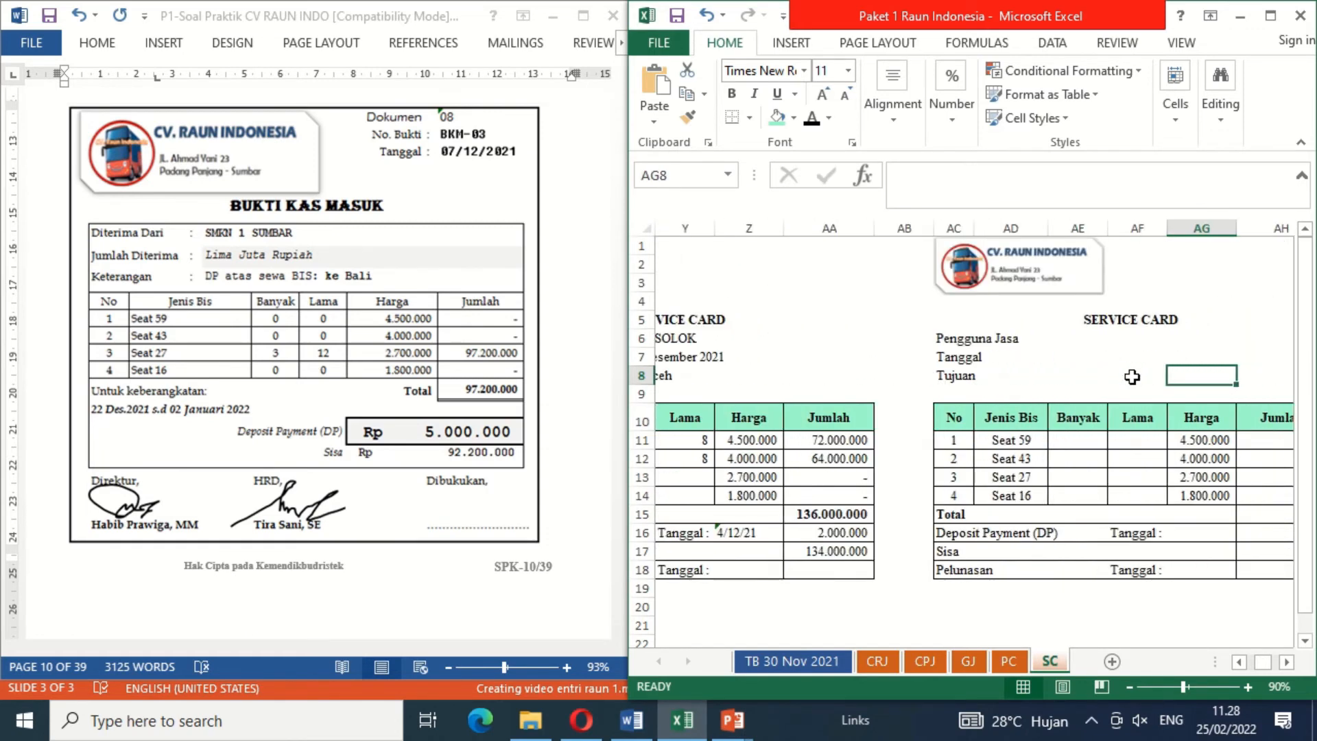
key(Up)
key(Up)
key(Left)
key(Left)
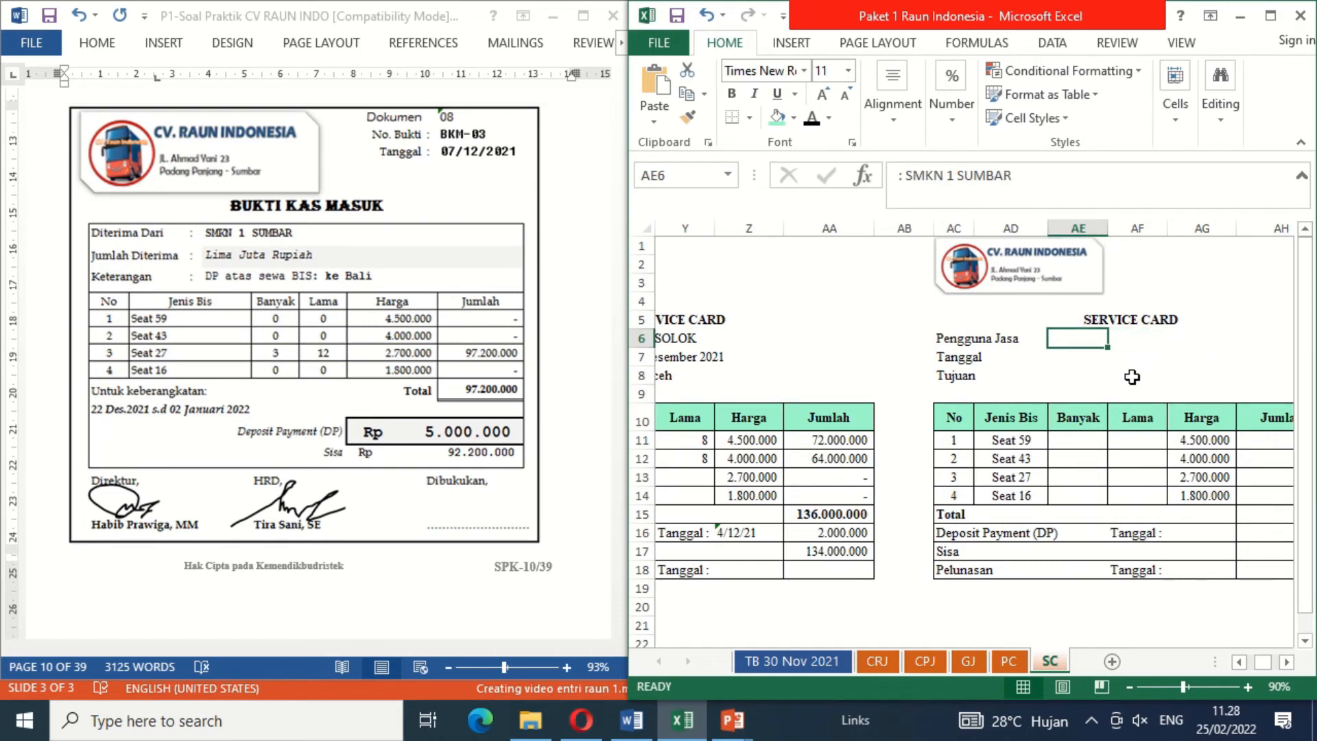
key(shift+Down)
key(shift+Down)
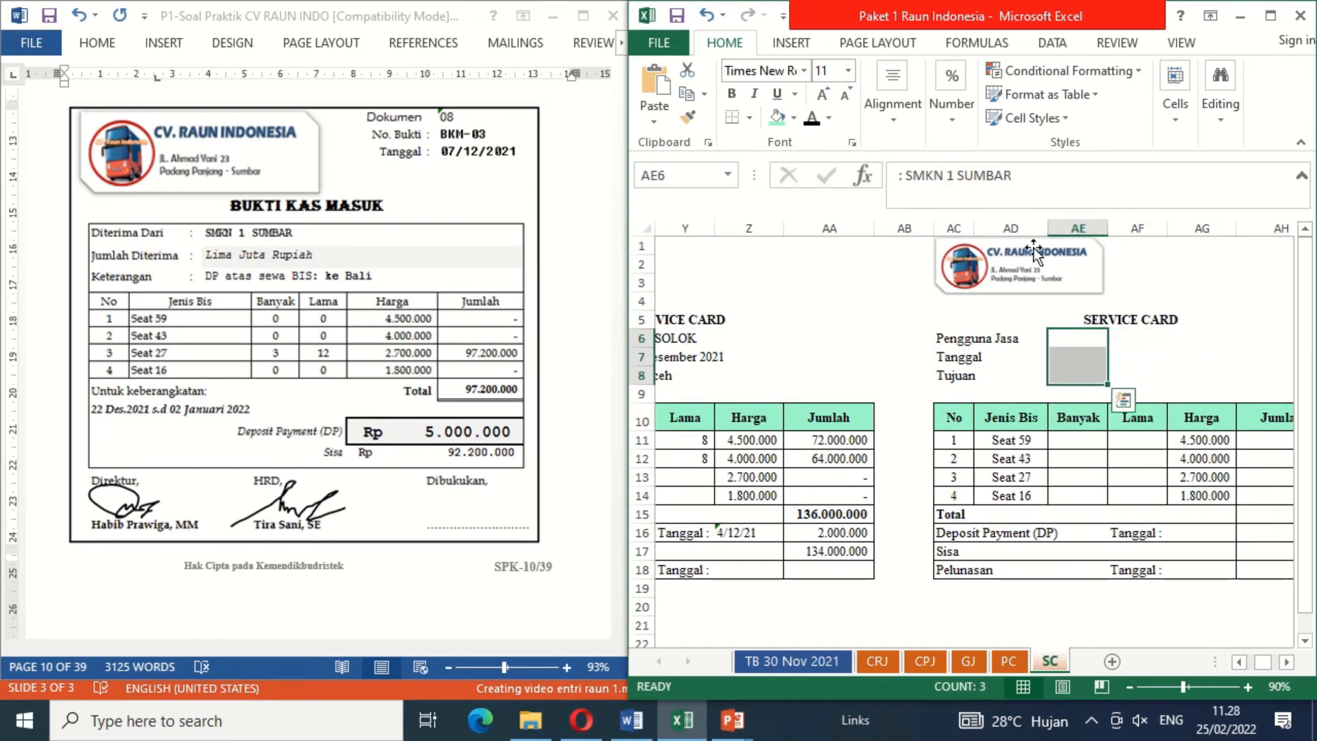
click(812, 118)
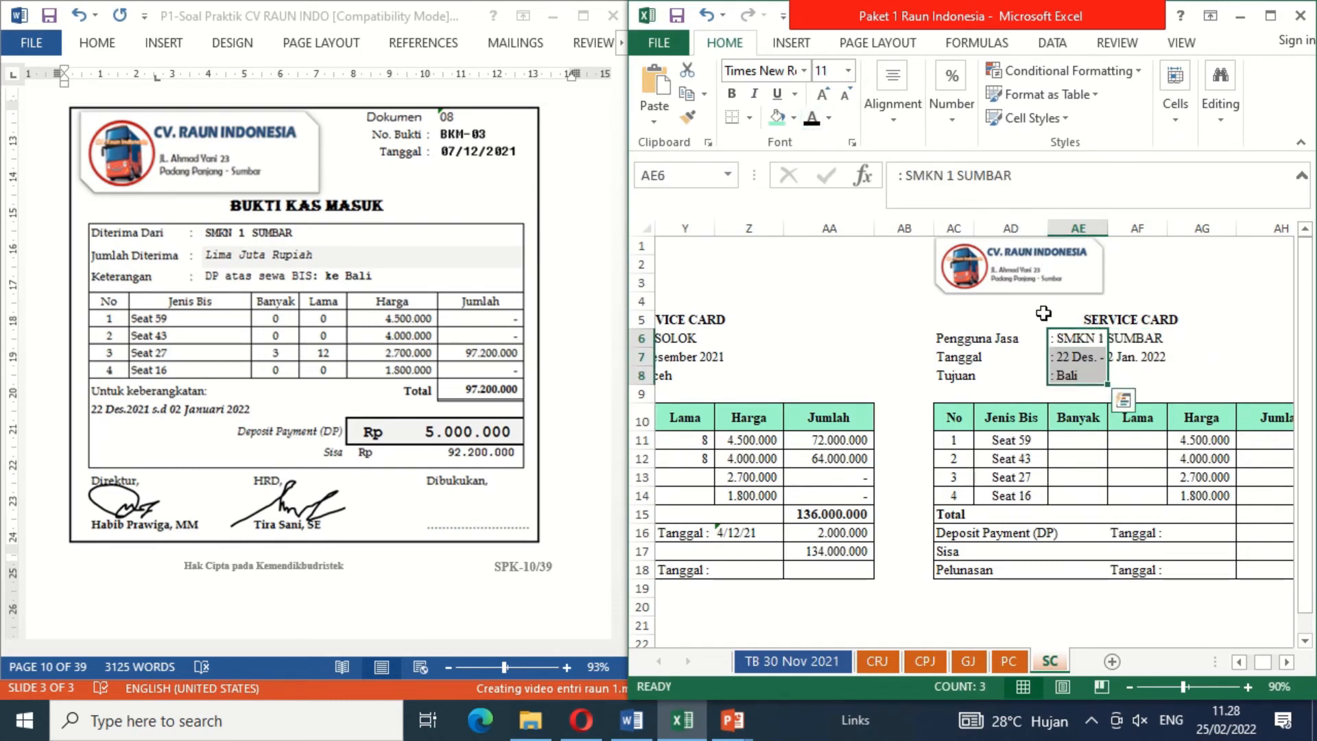
click(1136, 373)
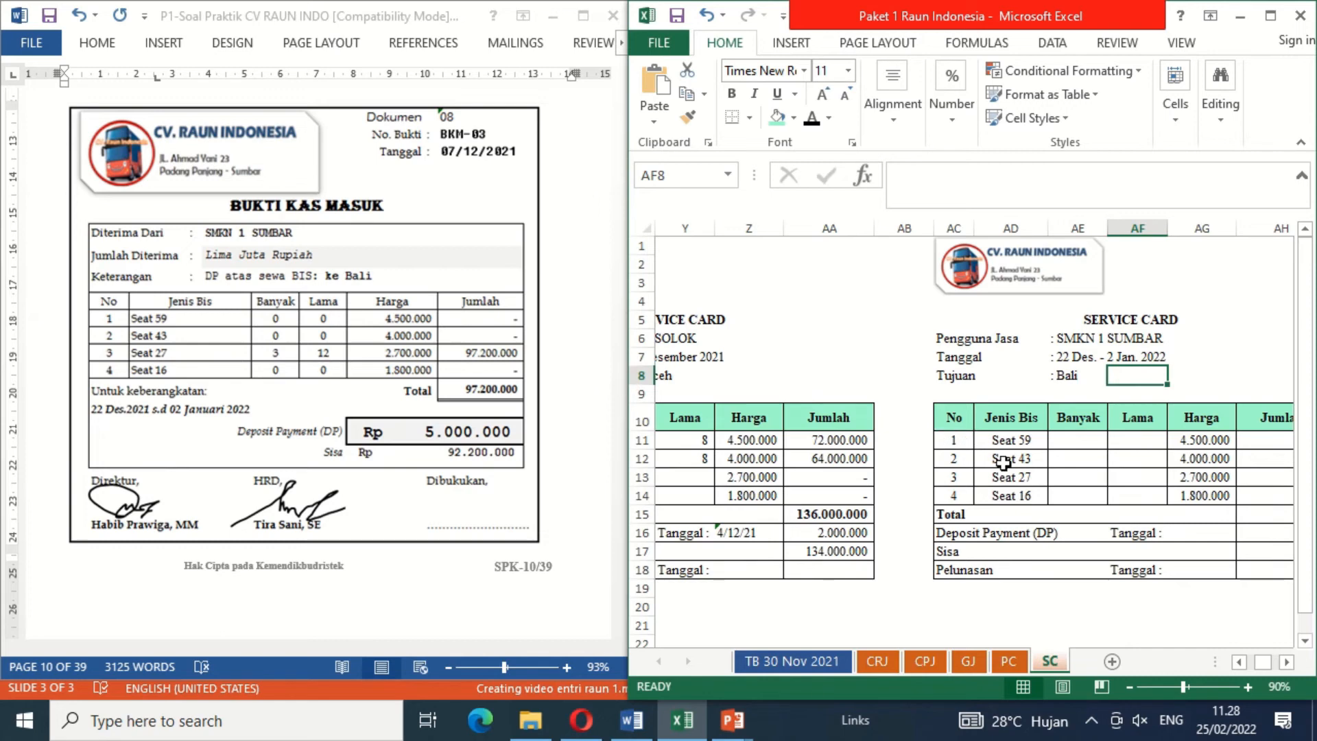
Step: Enter quantity 3 and duration 12 for Seat 27 on the SMKN 1 SUMBAR service card
click(1068, 479)
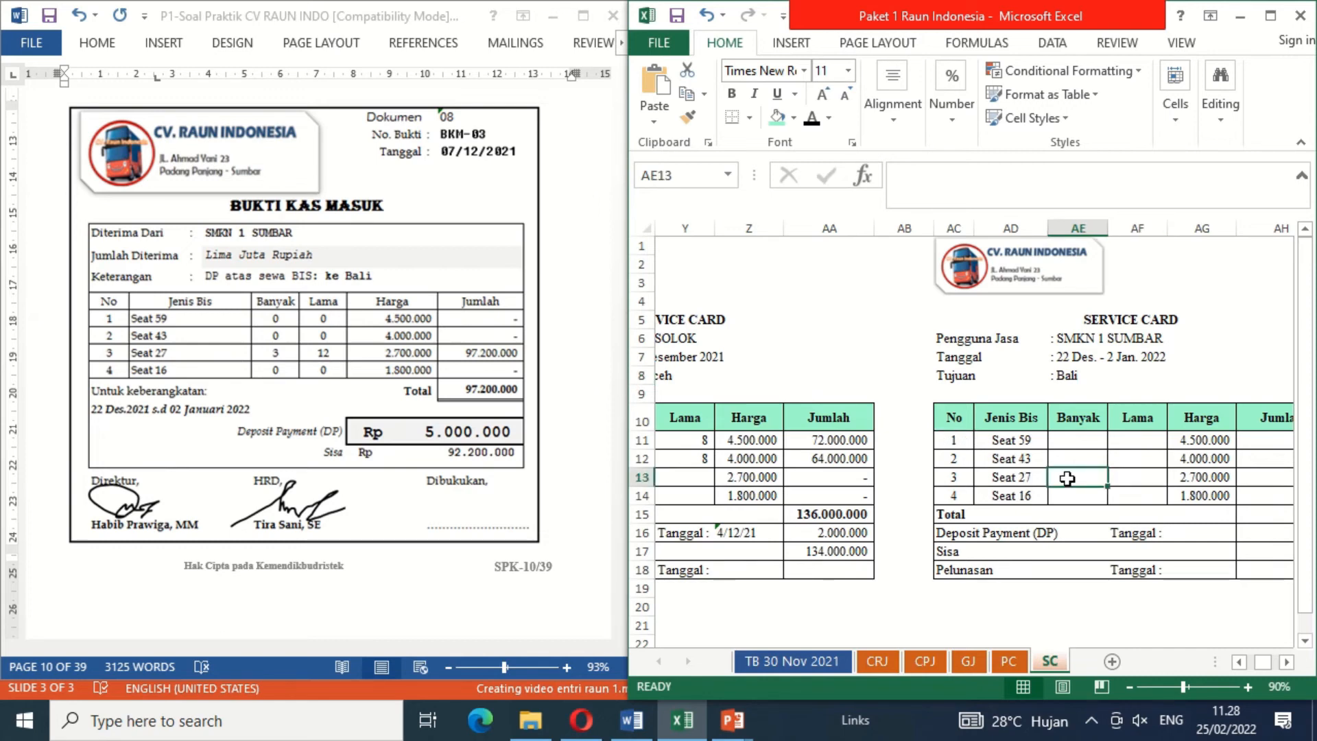
text(3)
key(Tab)
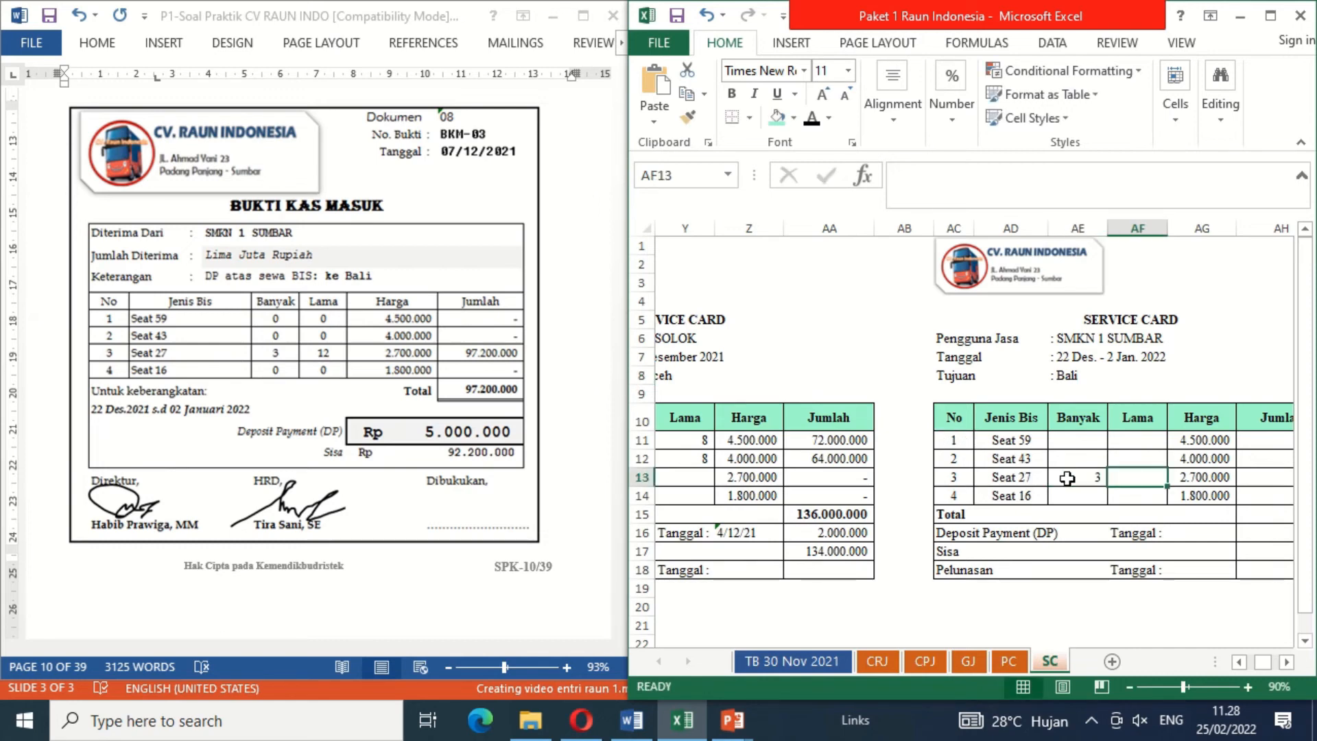
text(12)
key(Tab)
key(Tab)
key(Tab)
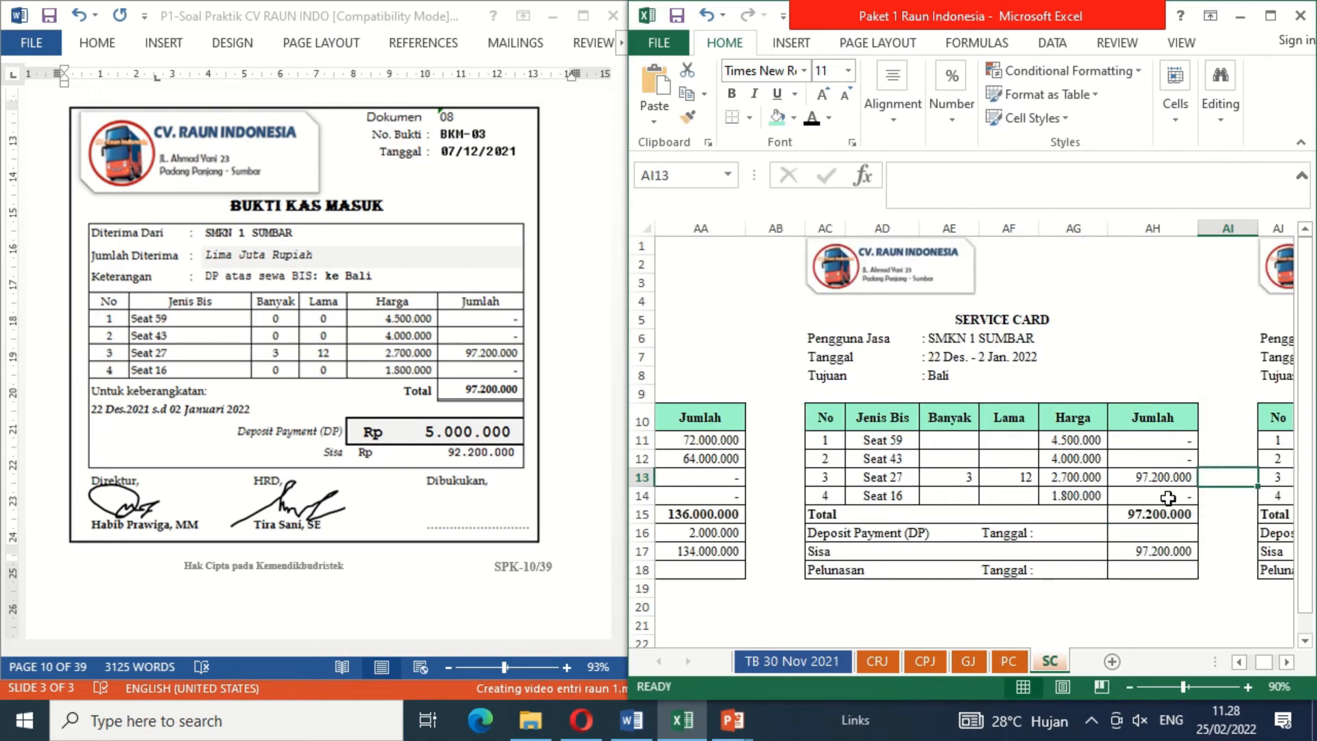
Step: Enter the 5000000 deposit payment with date 7/12/21, as text, on the SMKN 1 SUMBAR service card
click(1128, 535)
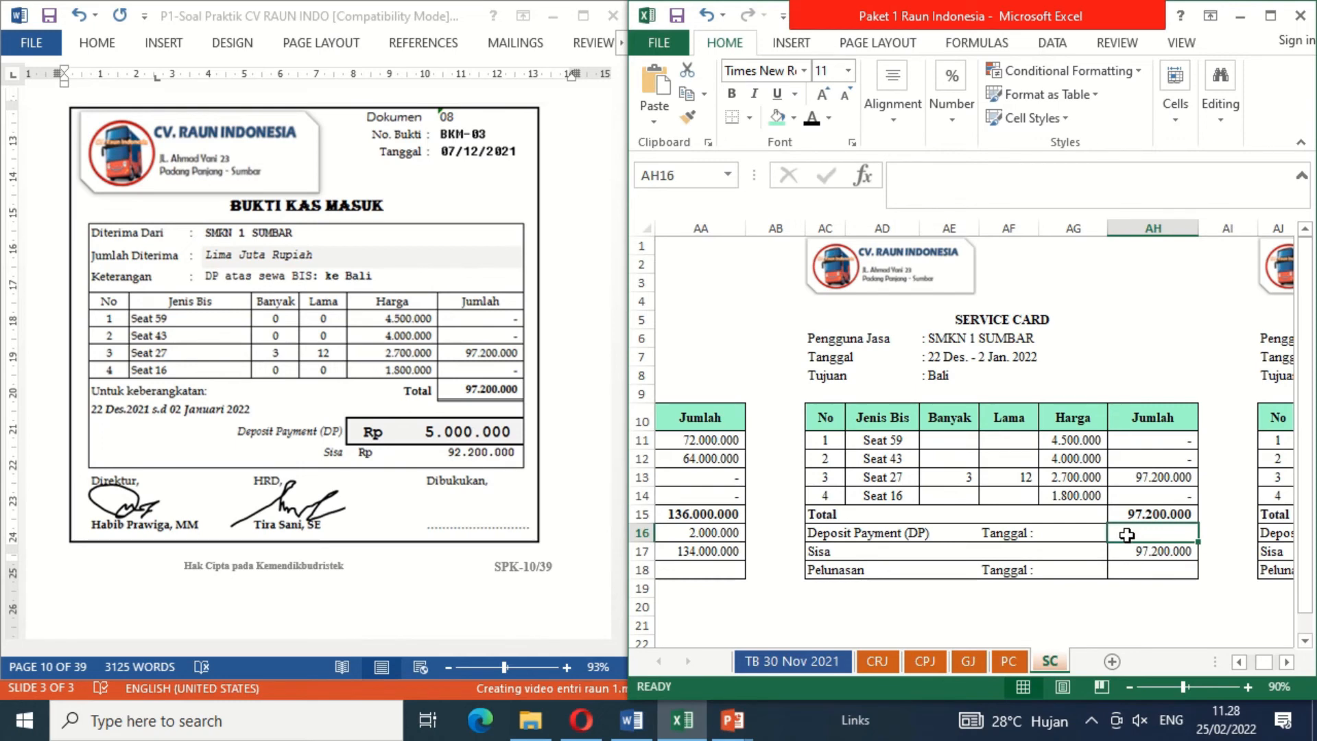
text(5)
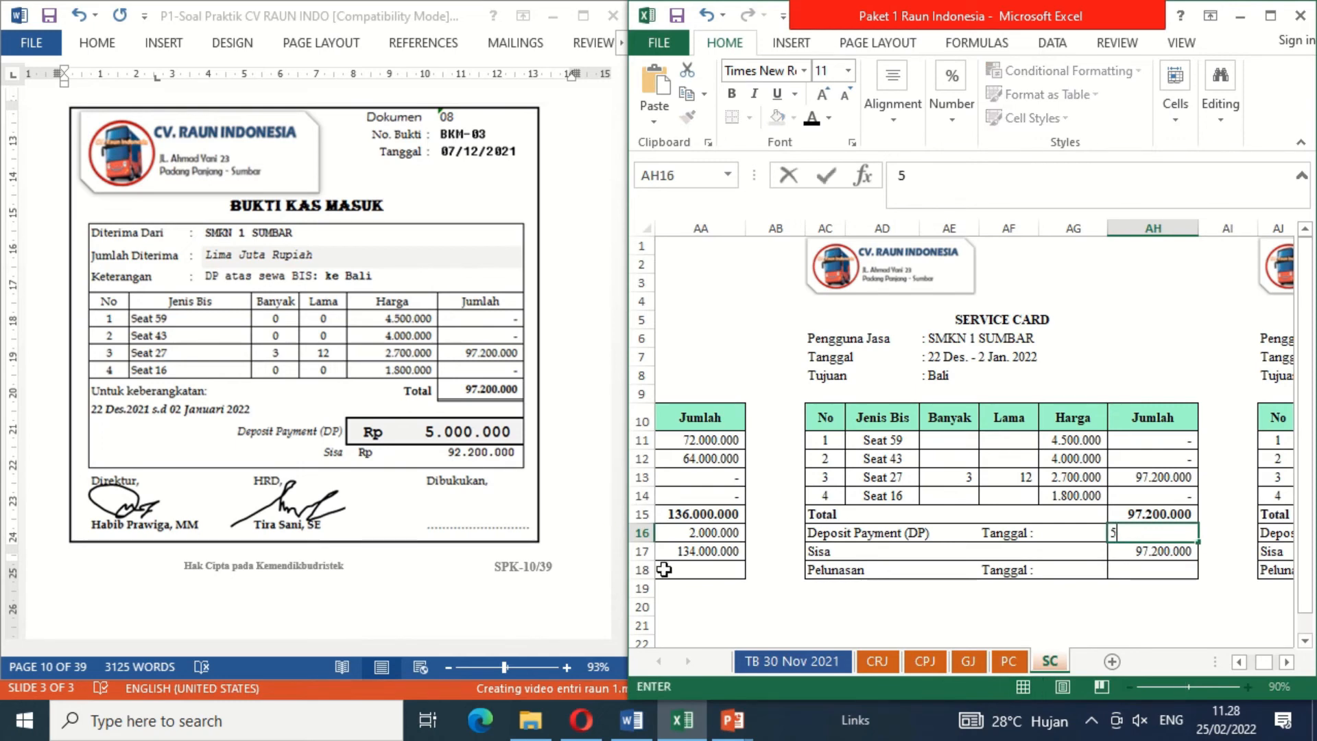
text(000000)
key(Return)
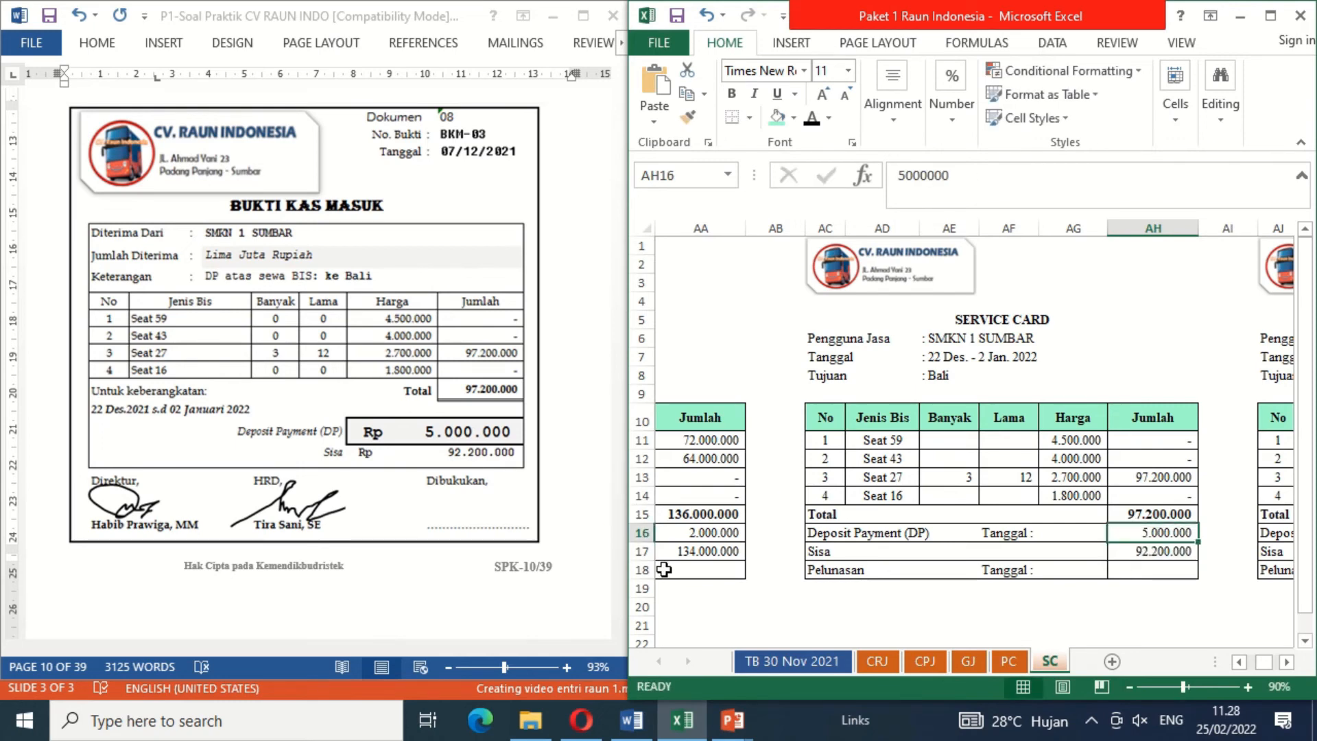
key(Left)
text(')
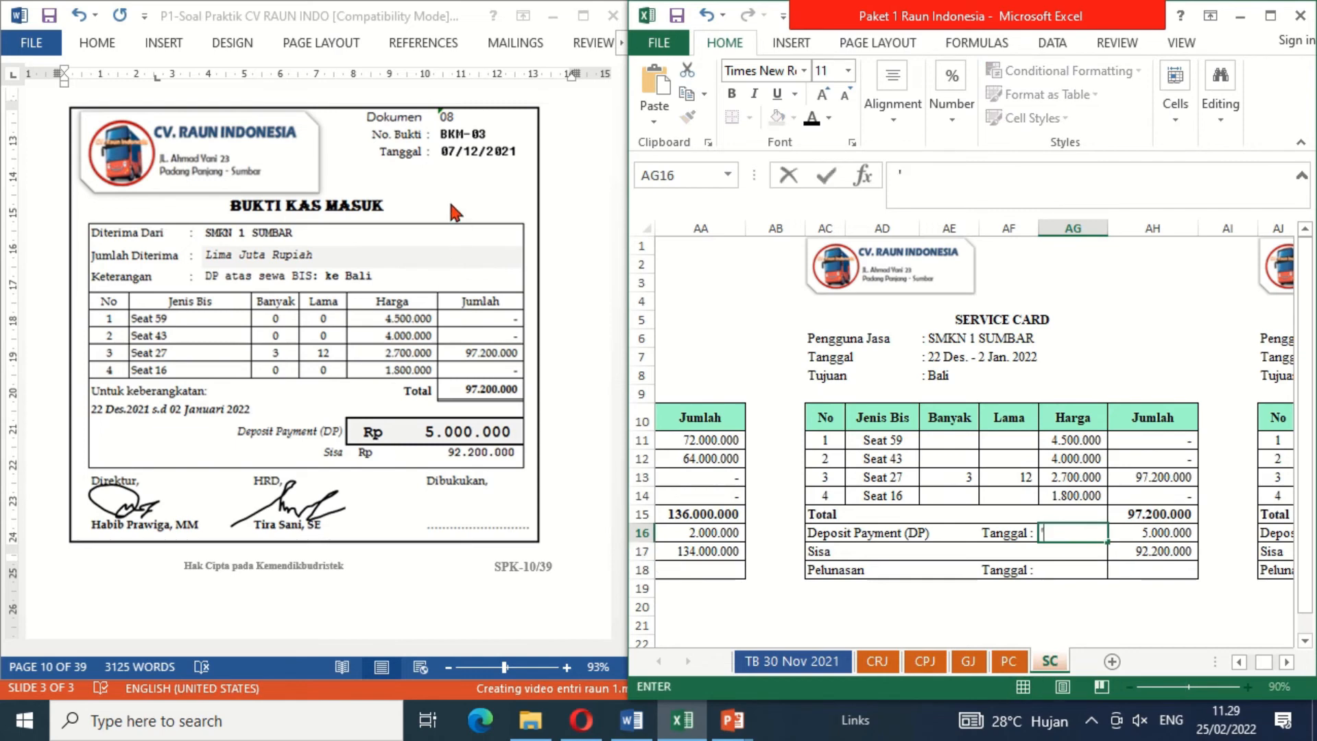
text(7/12/21)
key(Return)
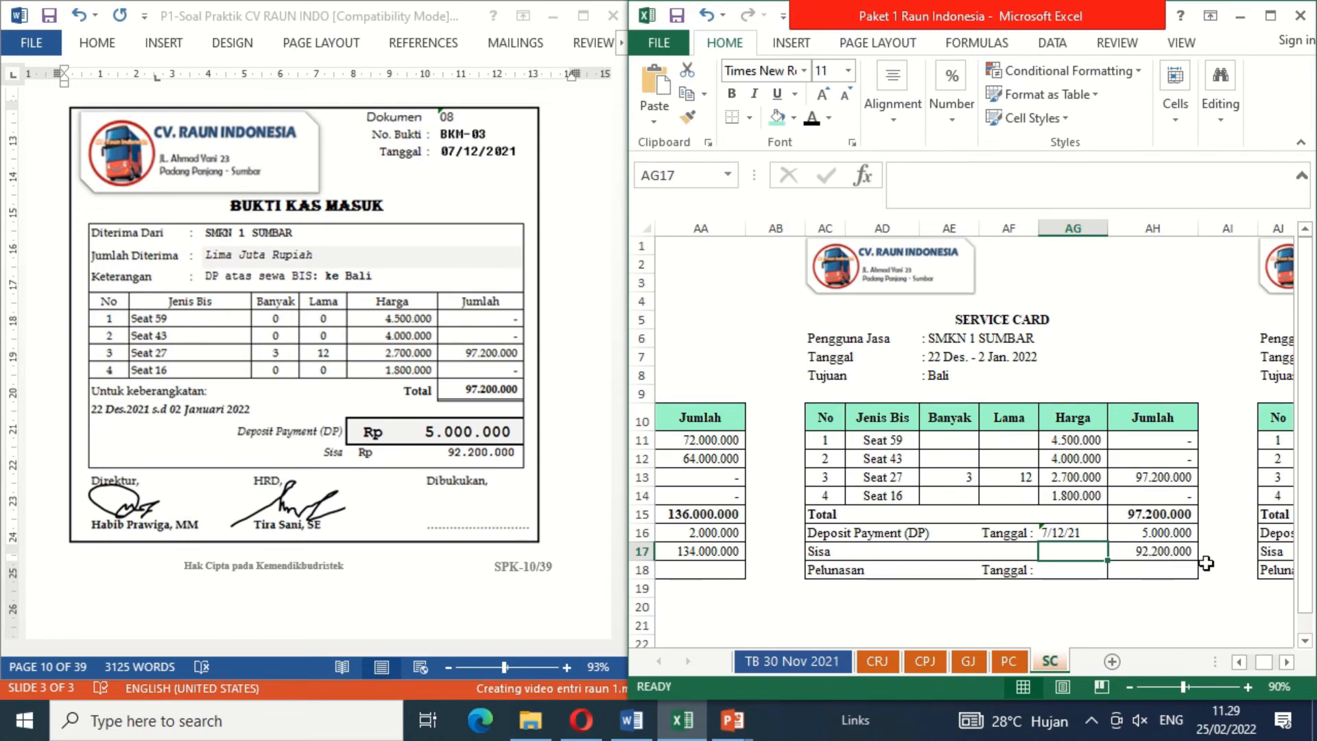
click(1139, 569)
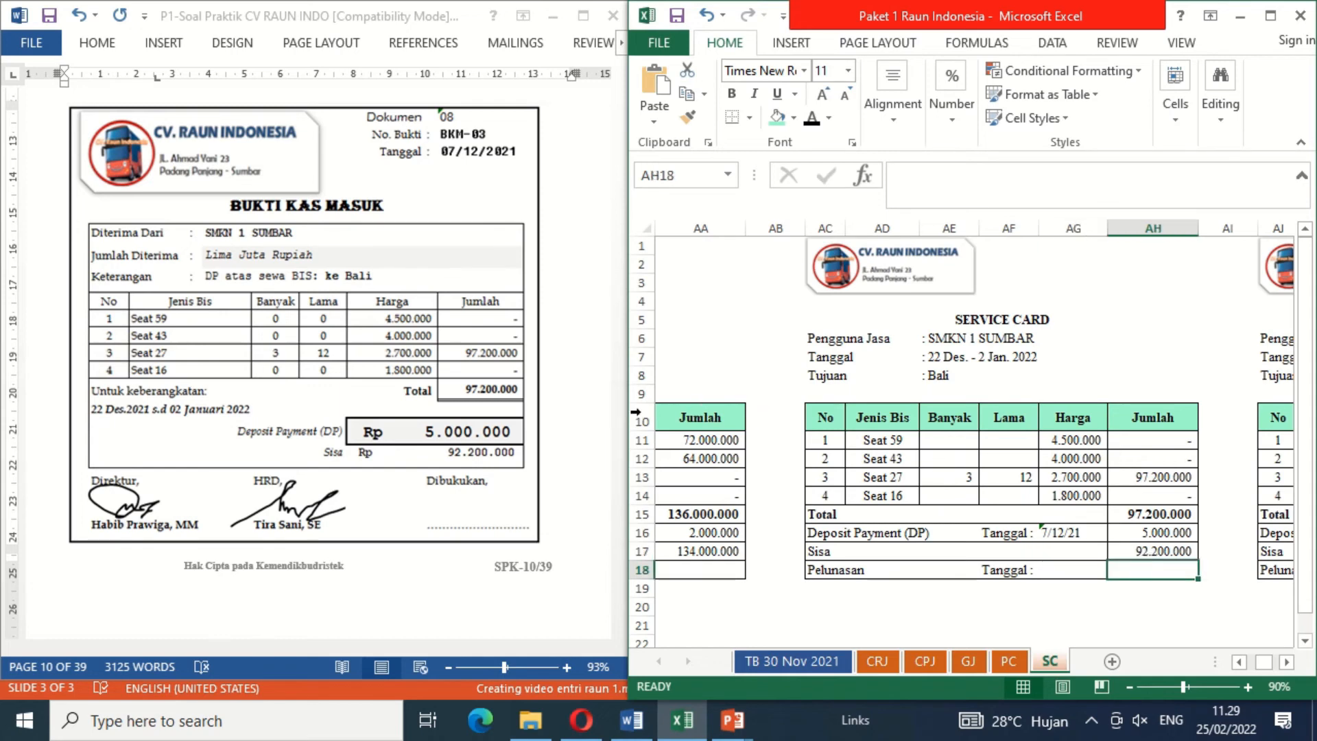
Step: Delete the blank cover shape under Dibukukan on document 08 to reveal the booking signature
click(463, 507)
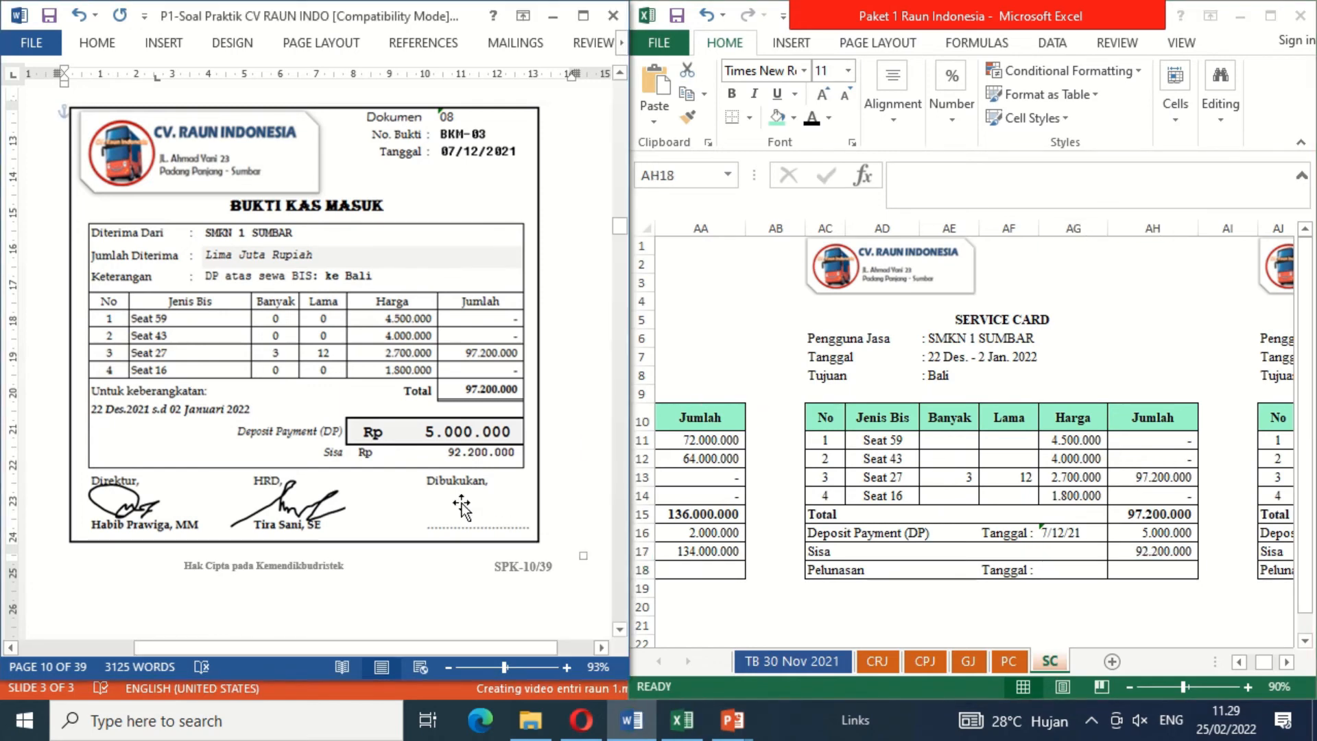
click(867, 341)
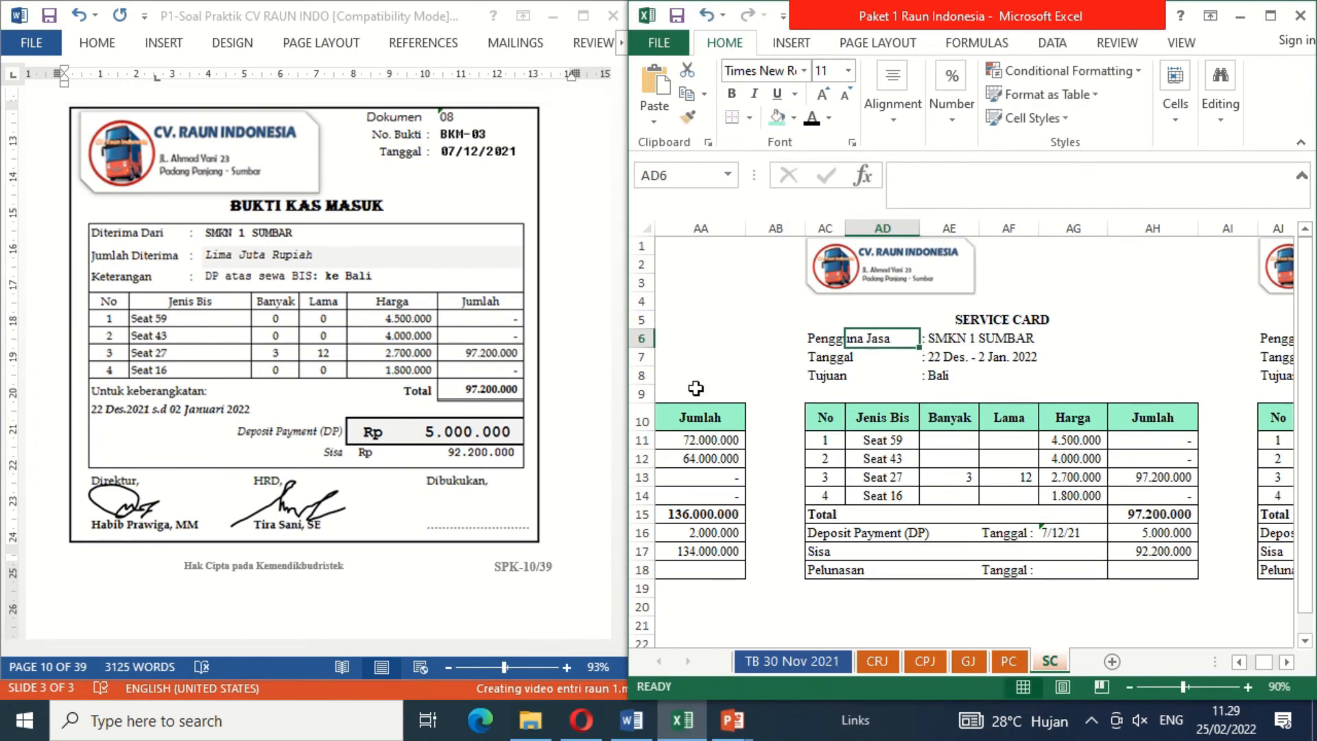
click(464, 512)
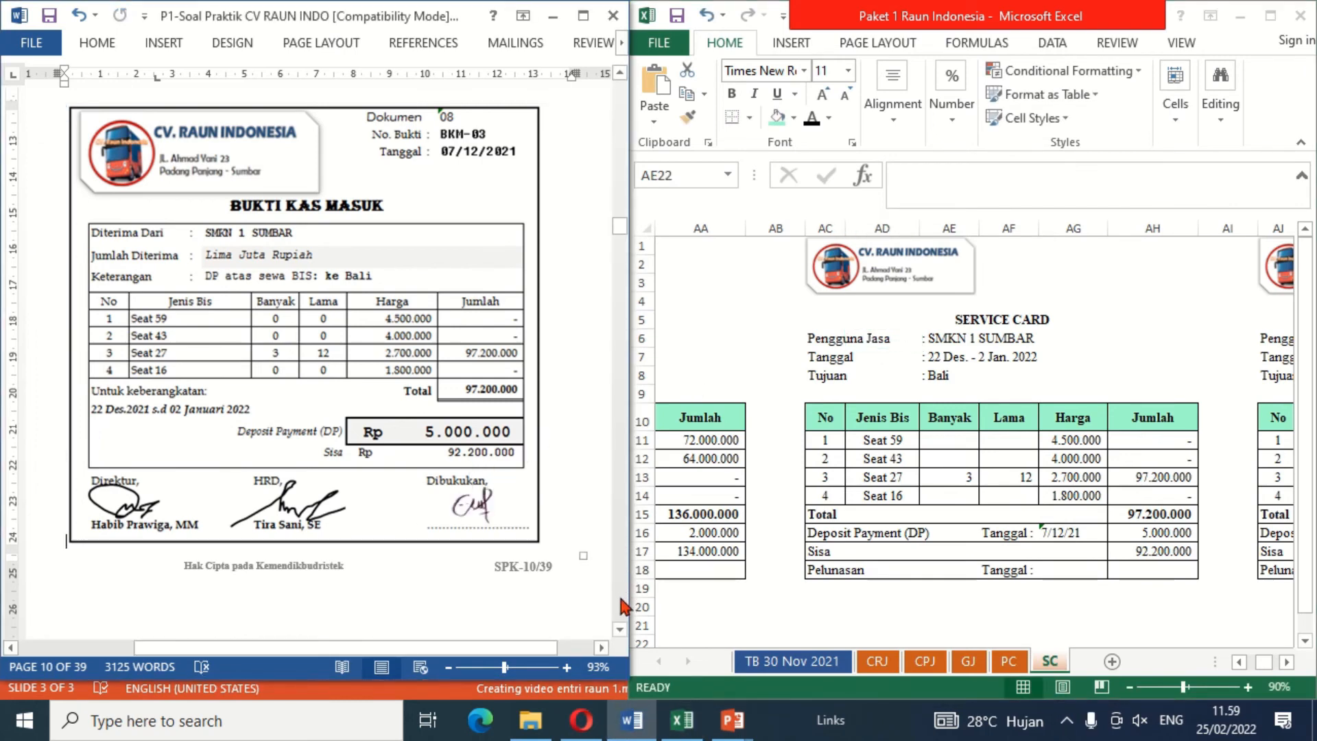
Step: Move on to document 09 and reveal date 8, evidence BKM-04 and description Bank ESEMKA in CRJ row 12 with black font colour
scroll(620, 602, down, 10)
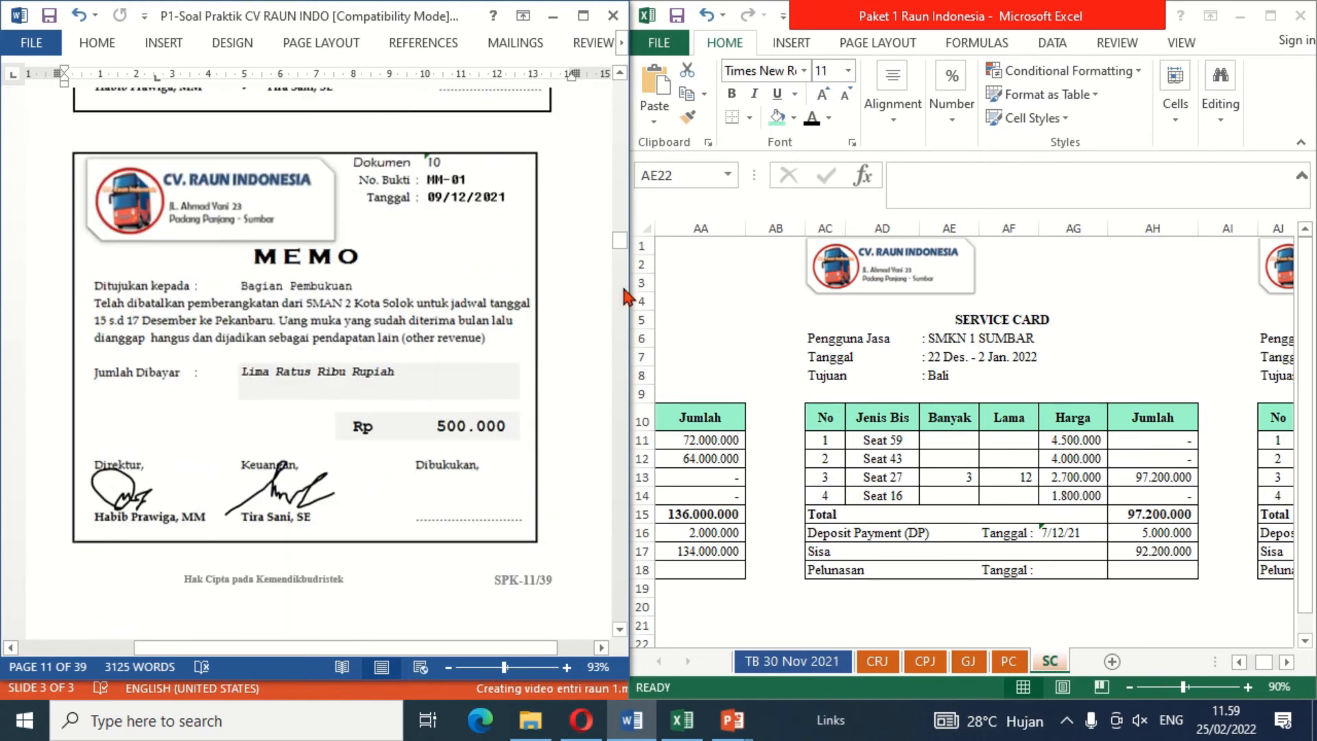
click(620, 74)
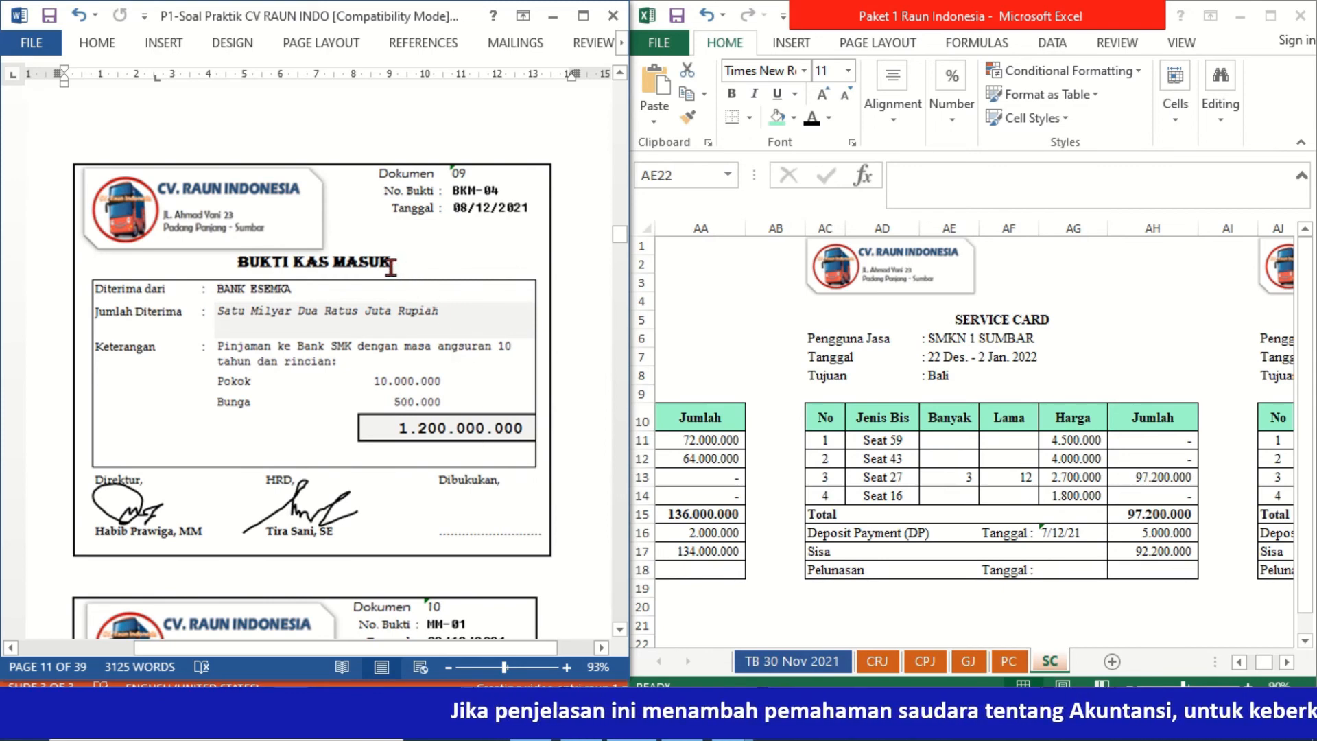
click(876, 676)
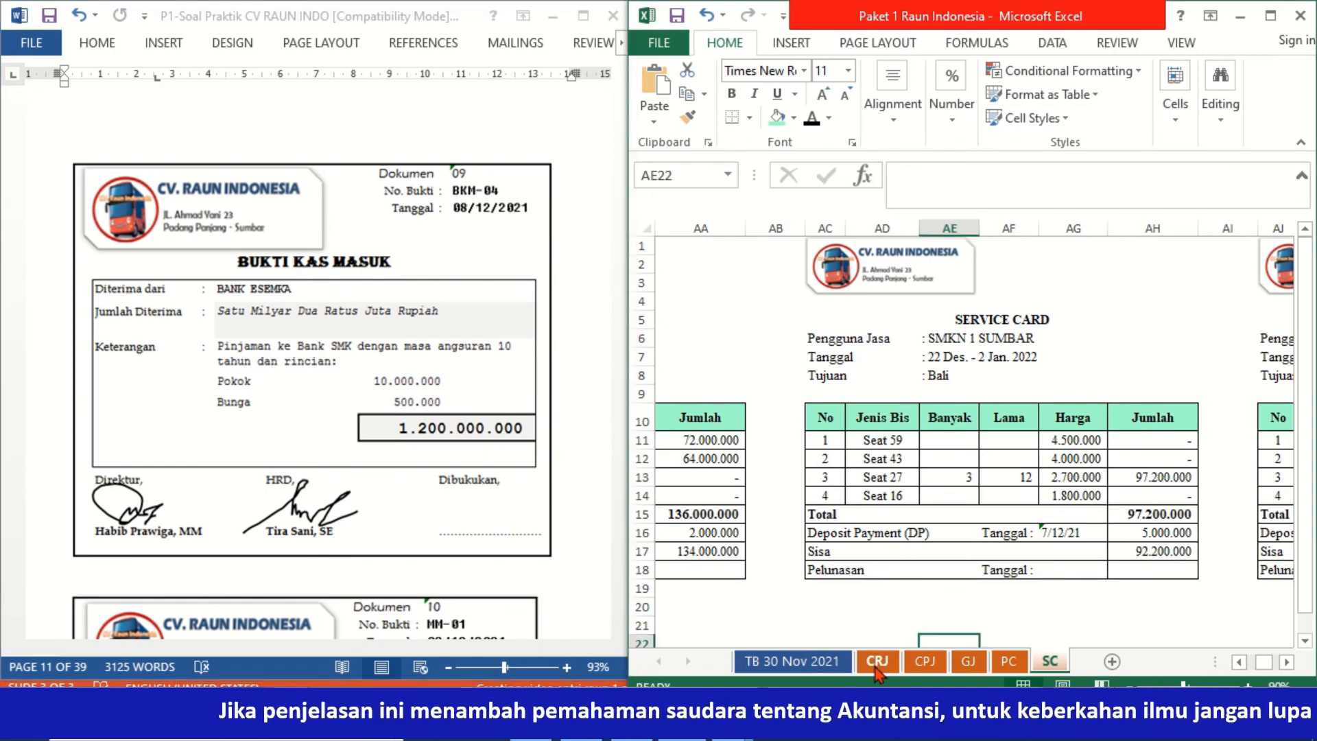
click(877, 662)
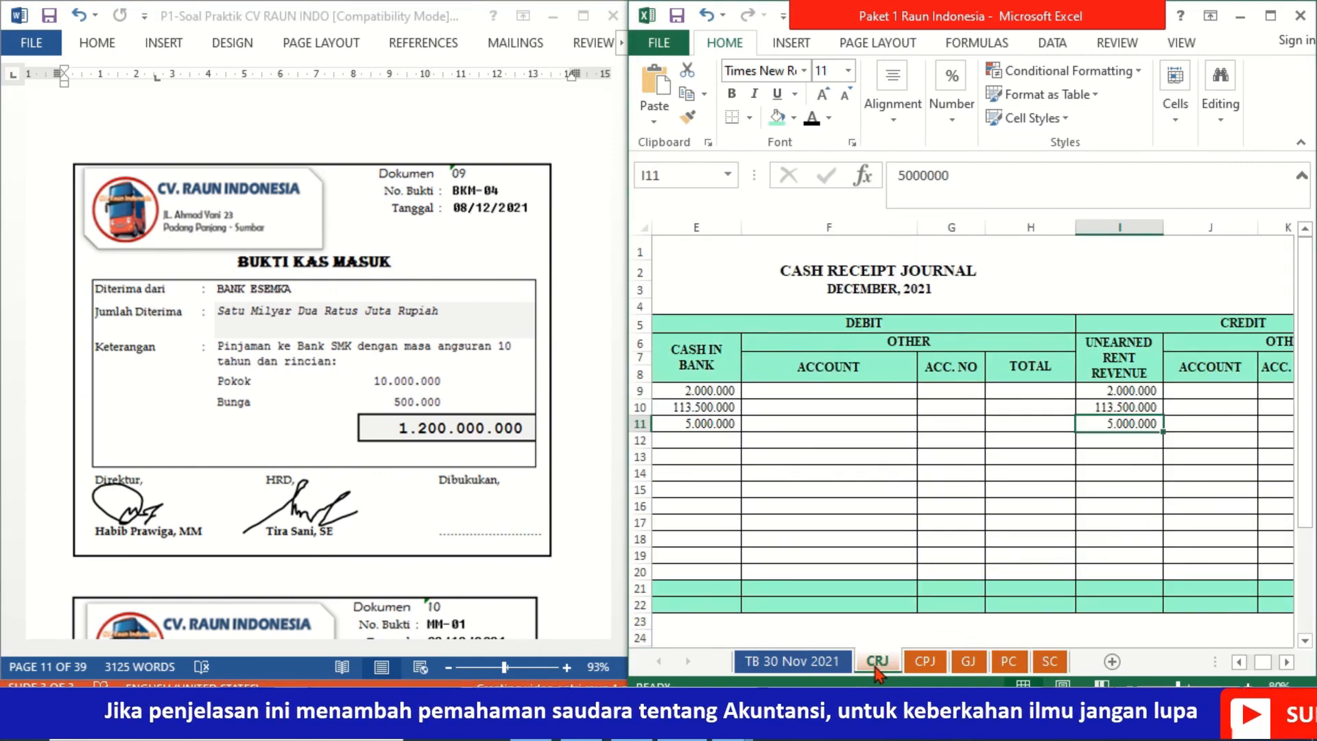
click(689, 430)
key(Left)
key(Left)
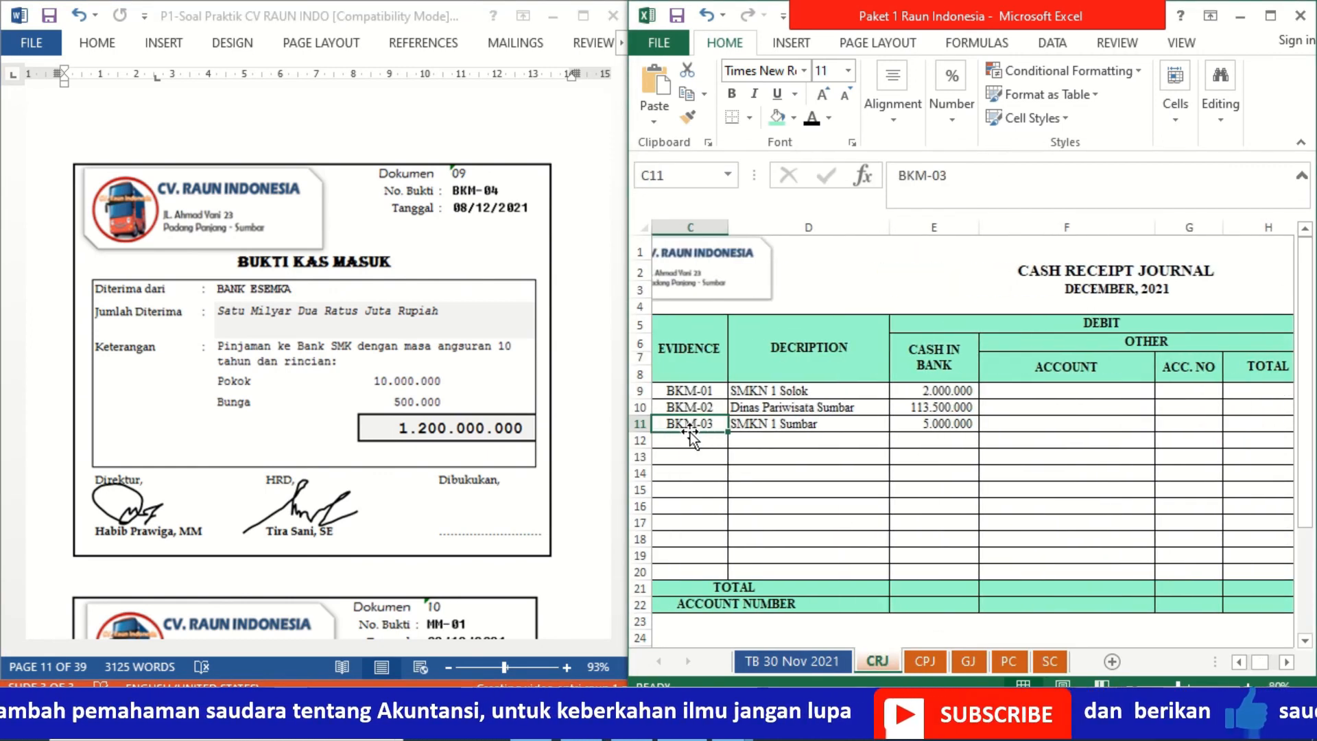
key(Left)
key(Down)
key(shift+Right)
key(shift+Right)
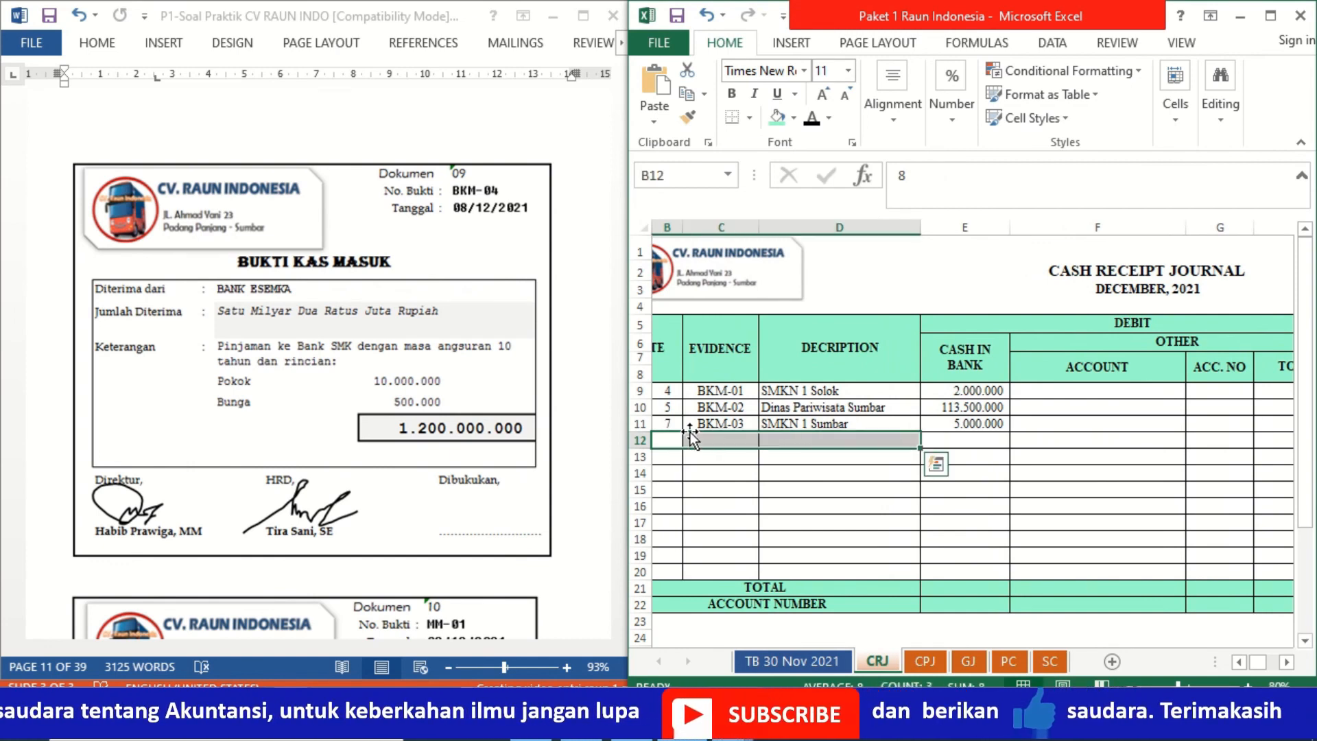
click(818, 118)
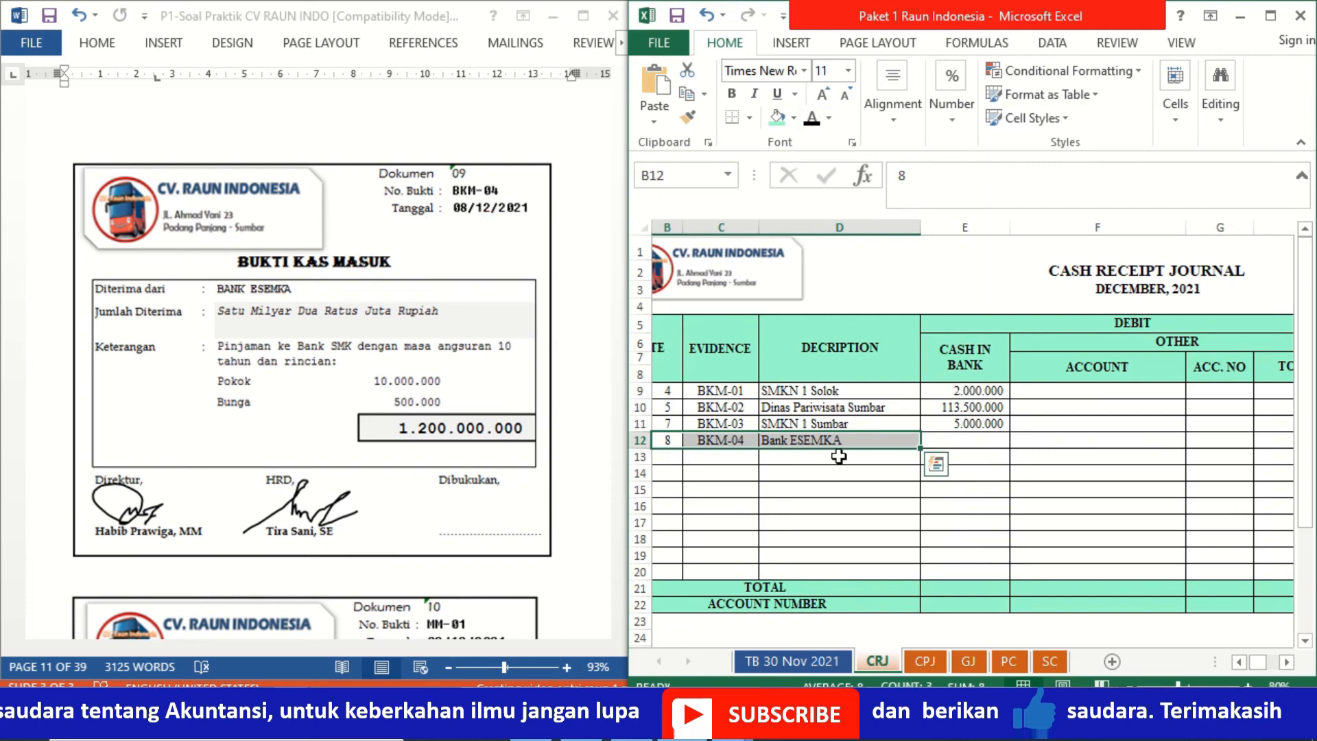
click(983, 439)
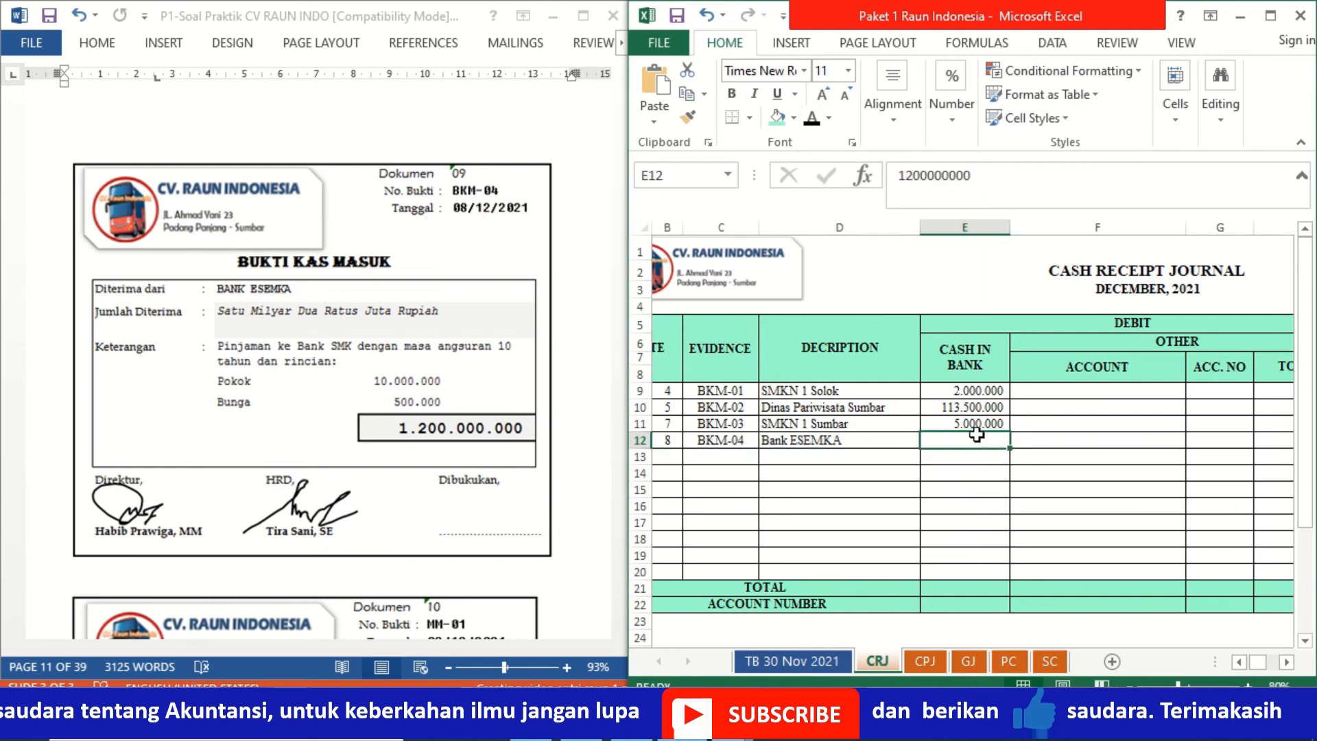
click(807, 124)
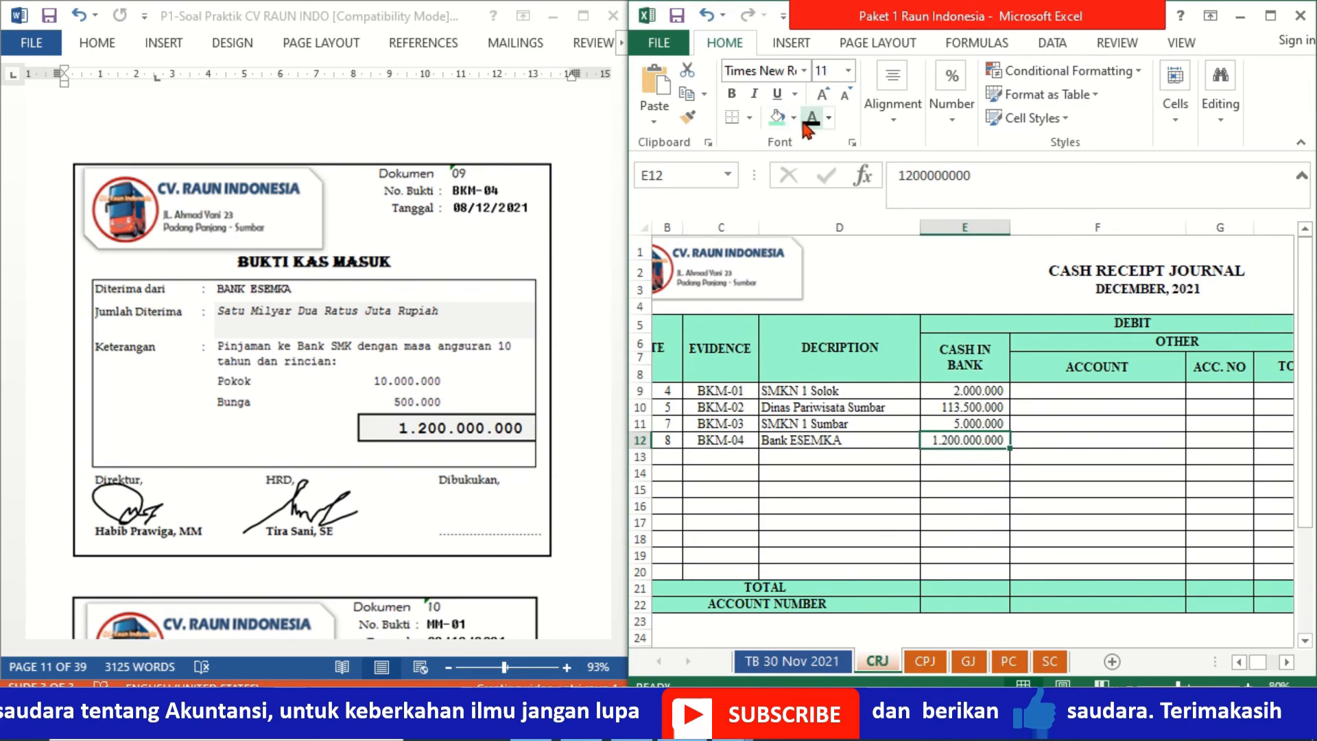
key(Right)
key(Right)
key(Right)
key(Right)
key(Right)
key(Right)
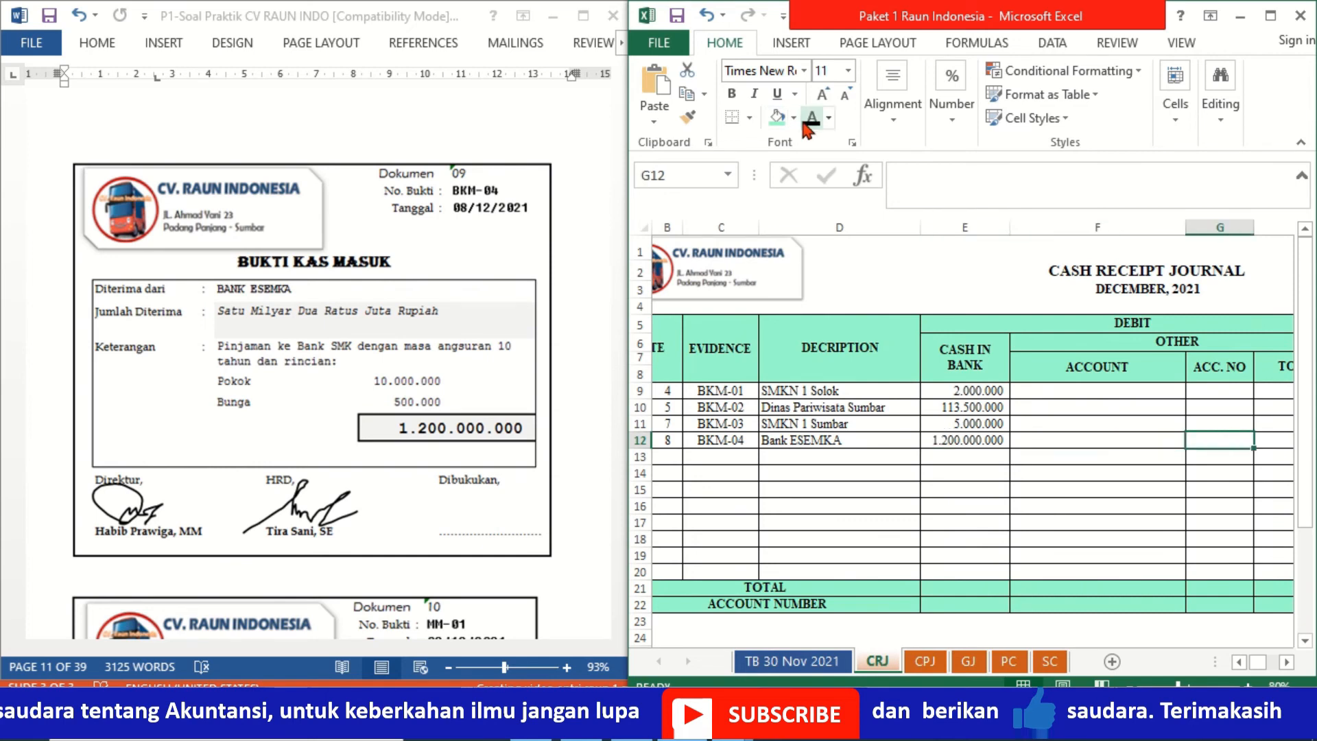
key(Right)
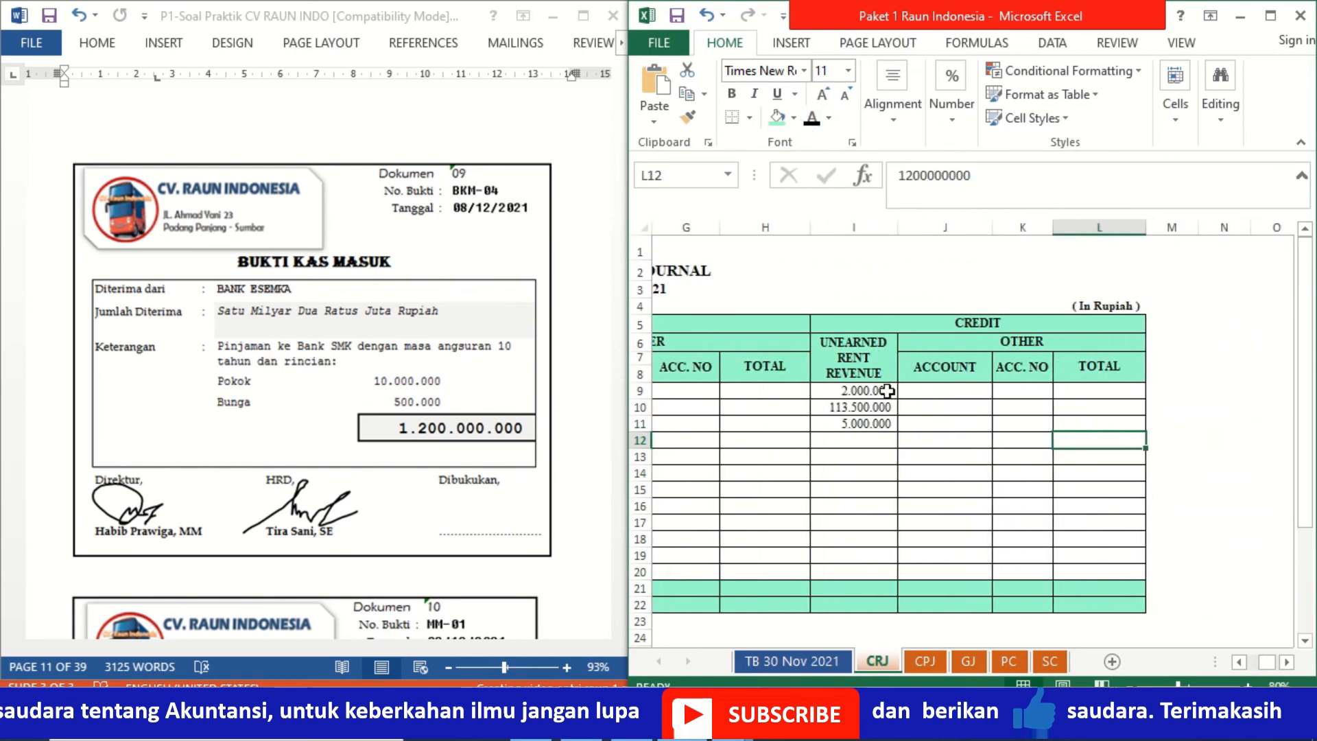
click(918, 443)
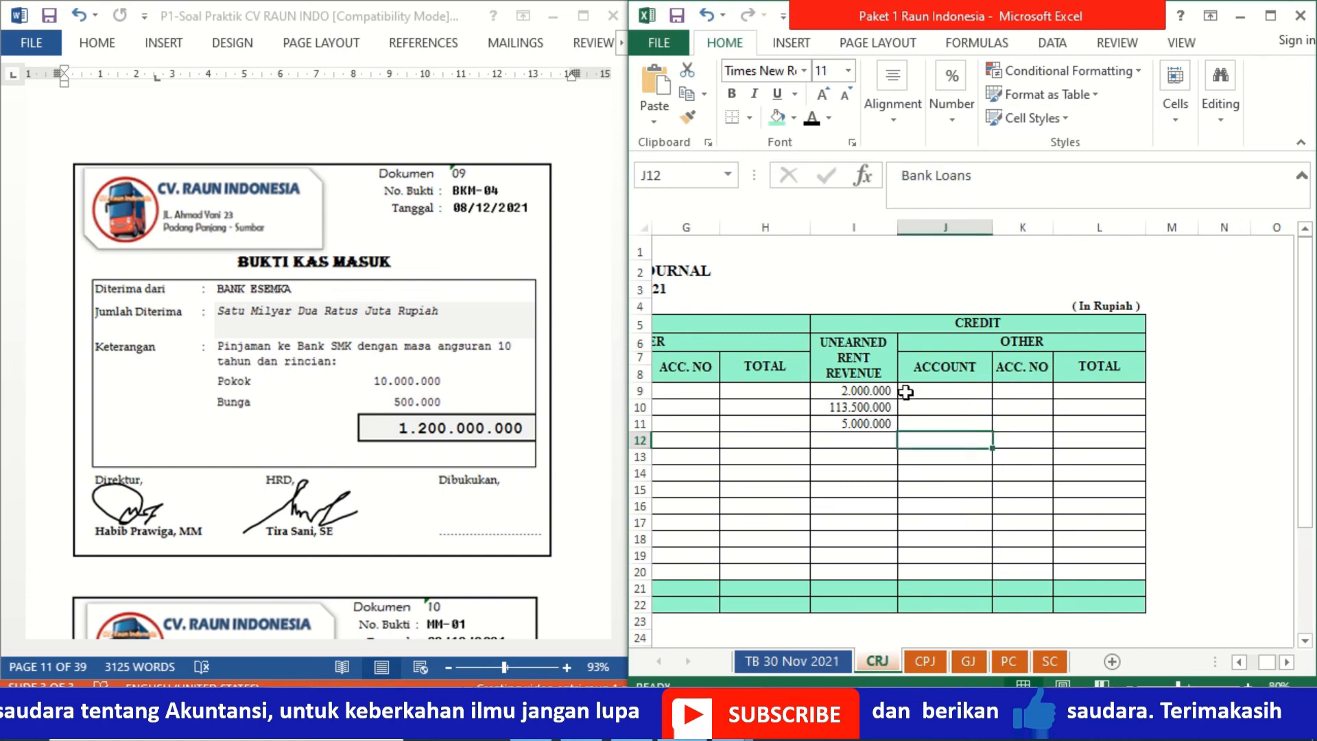
click(813, 118)
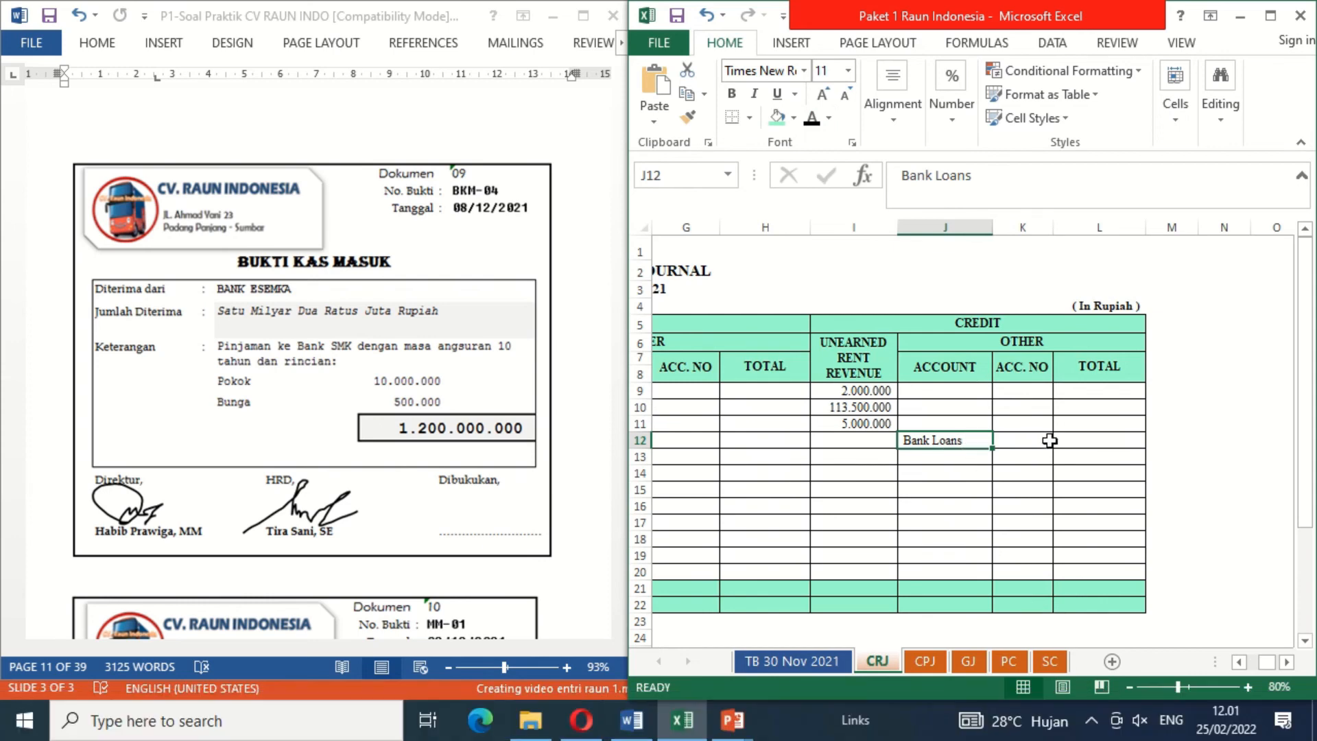
click(1079, 443)
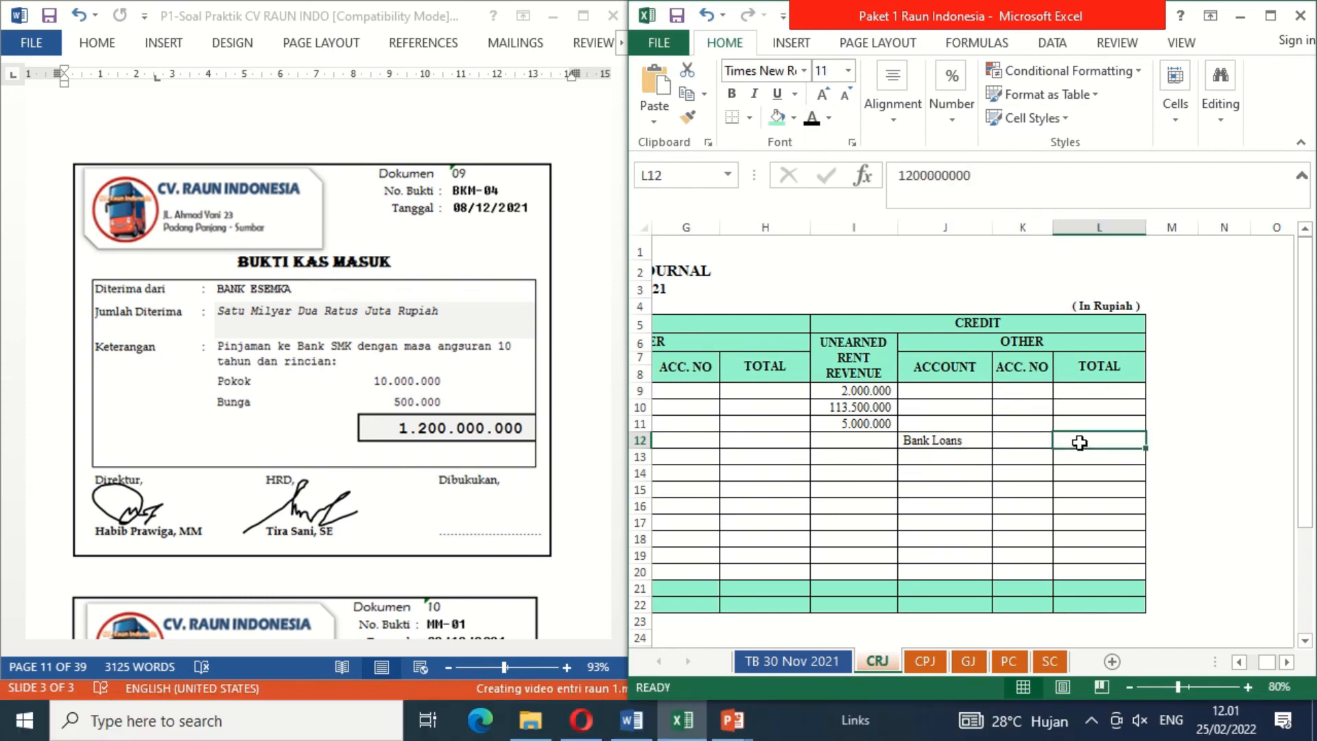
click(813, 119)
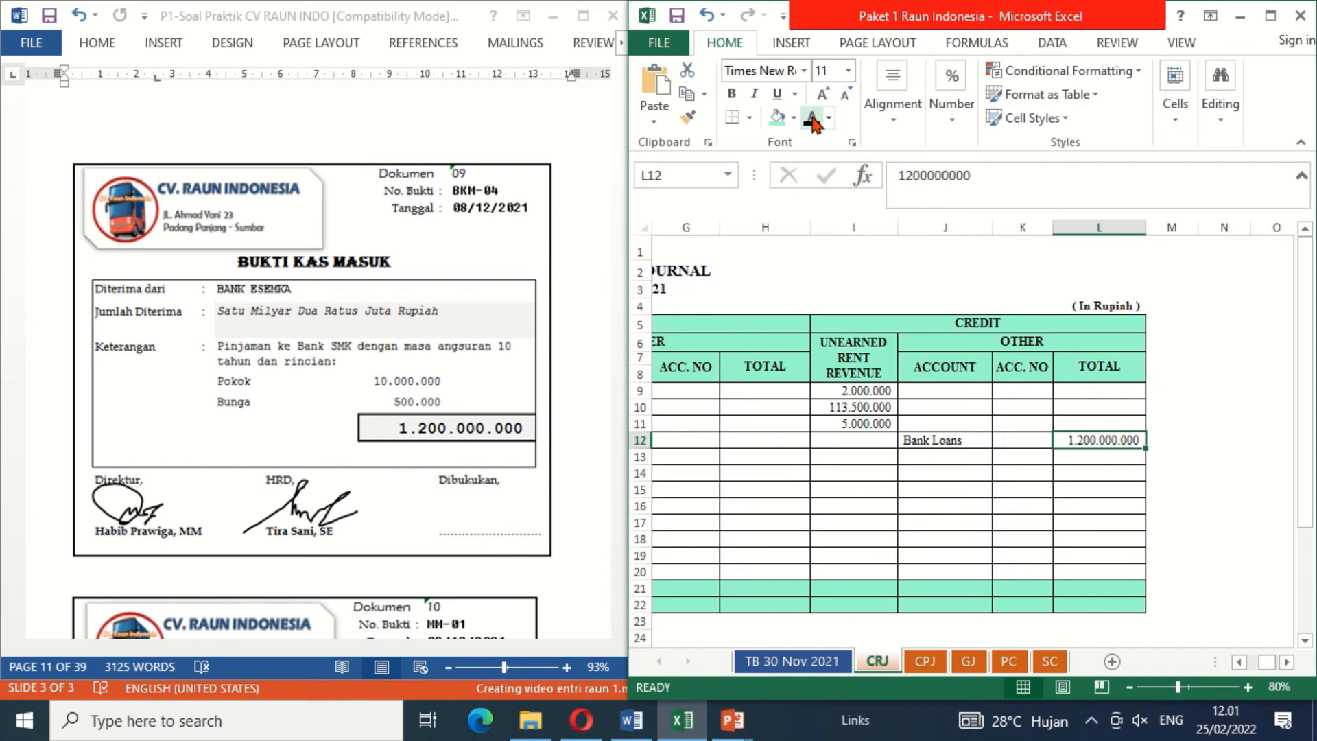
click(1037, 445)
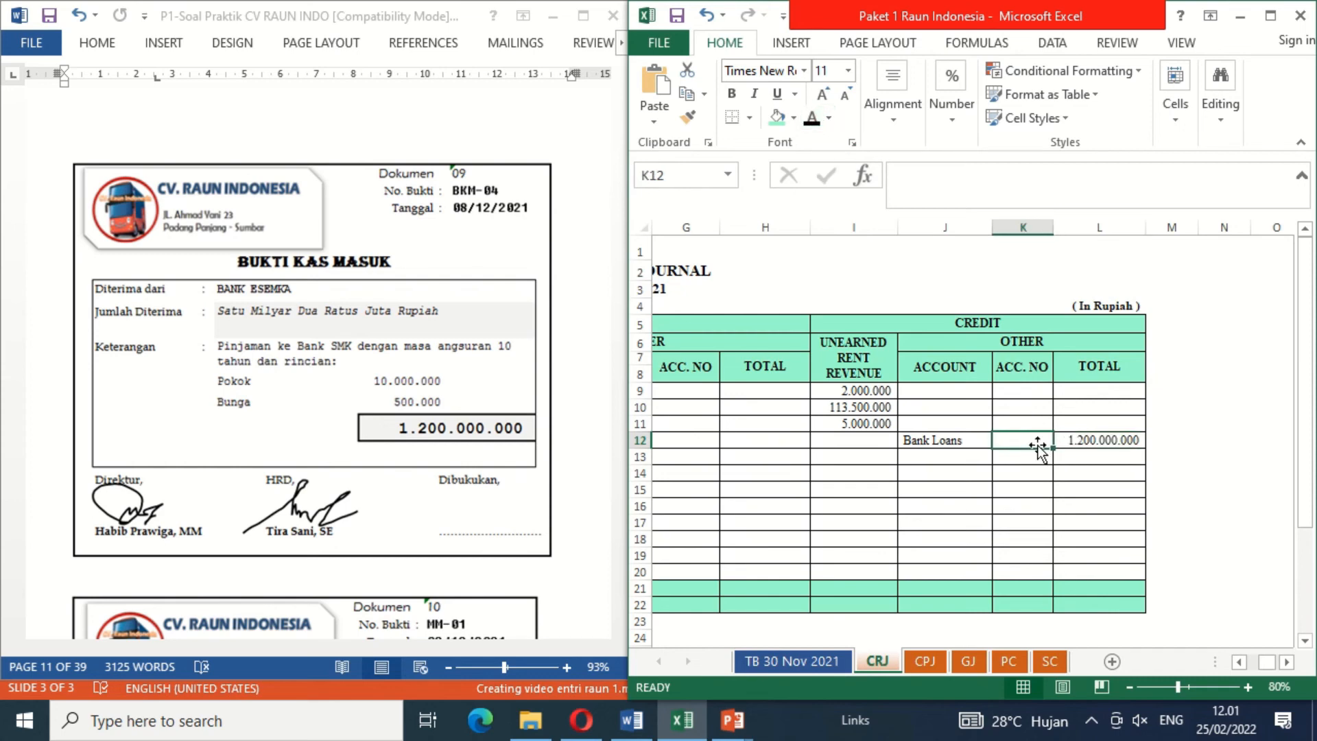
key(Left)
key(Left)
key(Left)
key(Left)
key(Left)
key(Left)
key(Left)
key(Left)
key(Left)
key(Left)
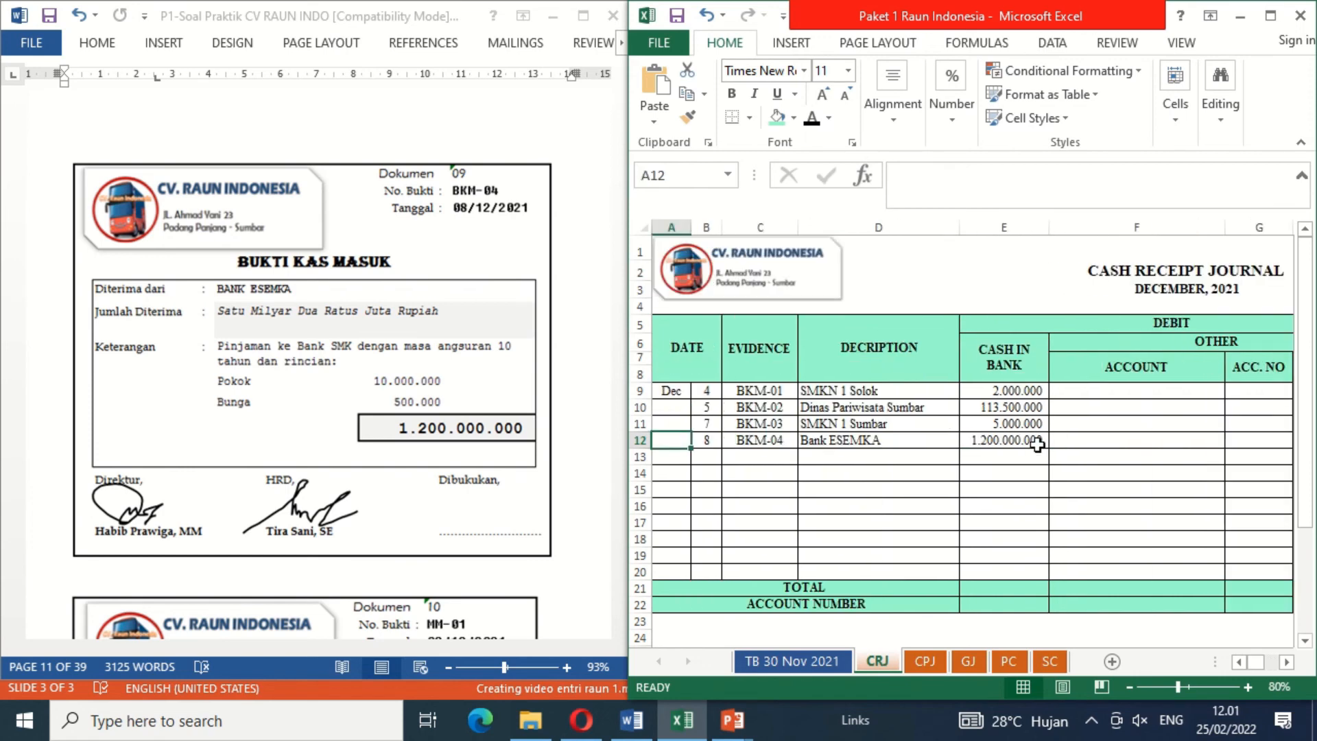
click(726, 505)
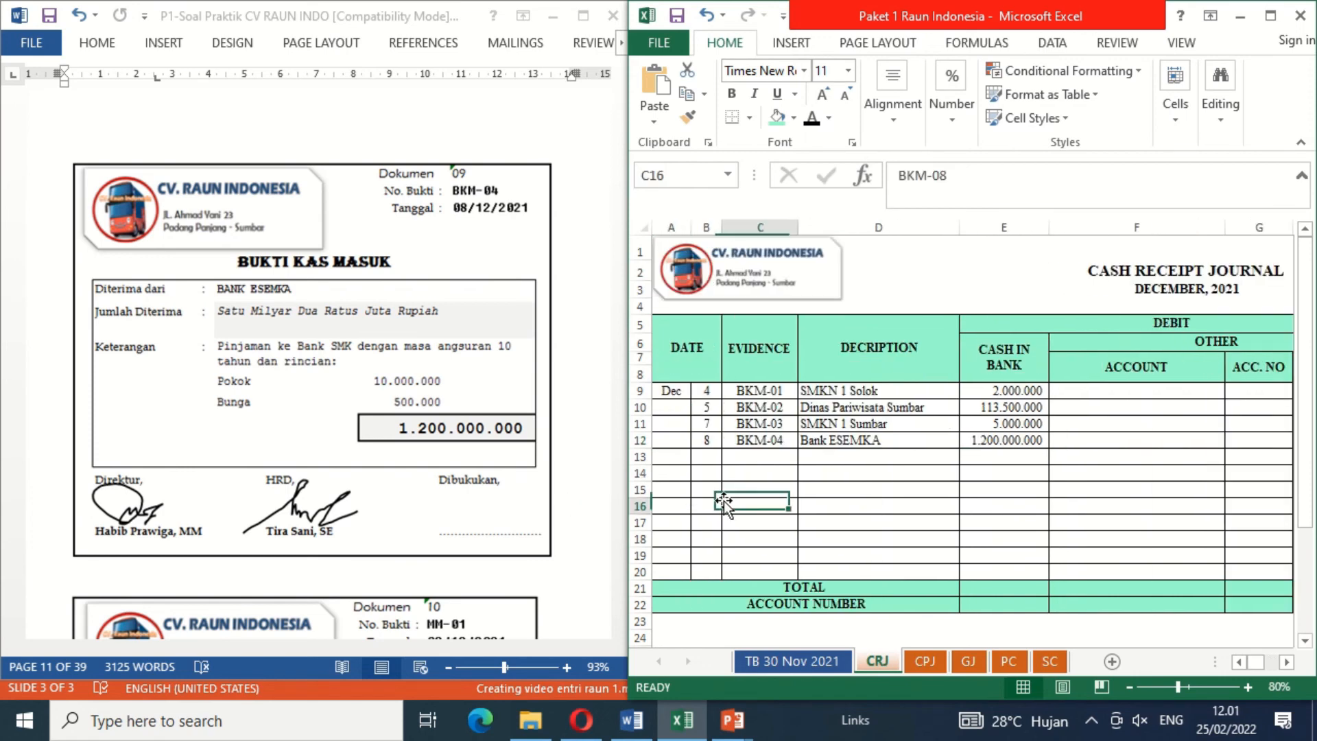
Step: Delete the blank cover shape under Dibukukan on document 09 to reveal the booking signature
click(450, 510)
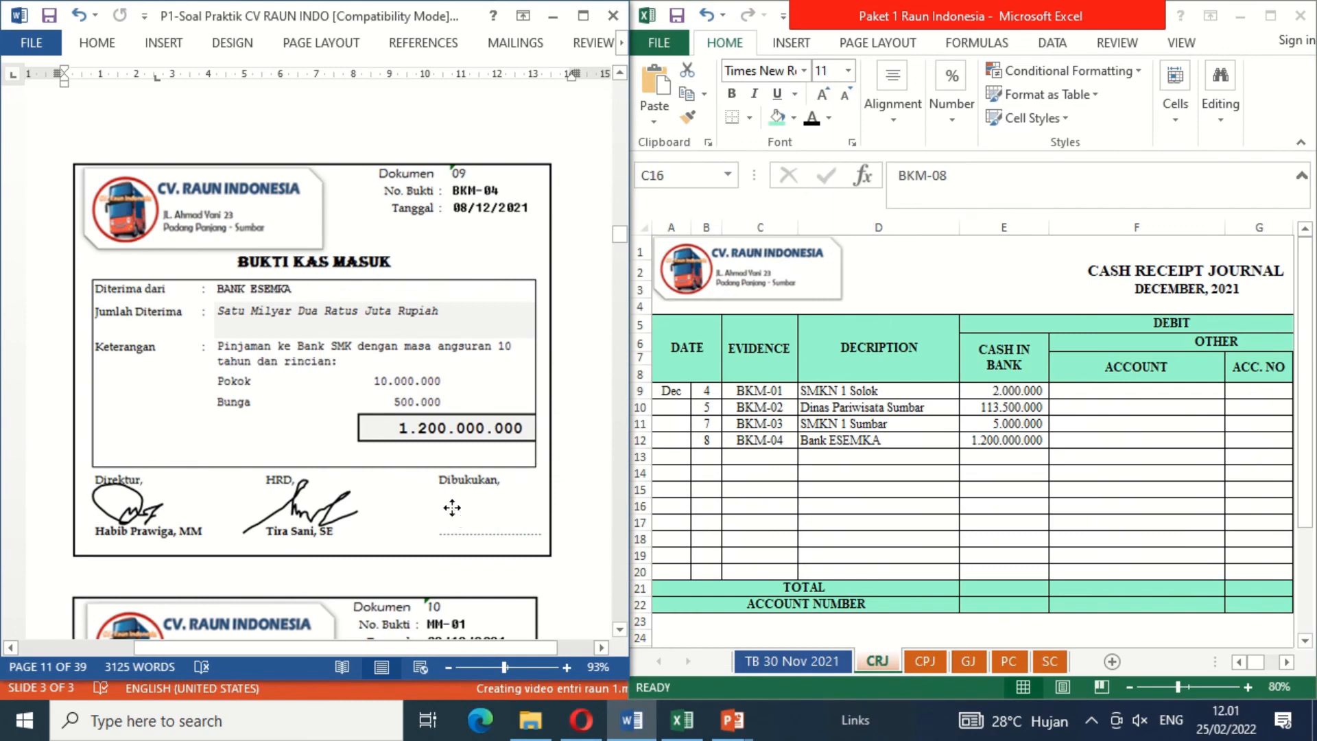
click(677, 528)
click(672, 523)
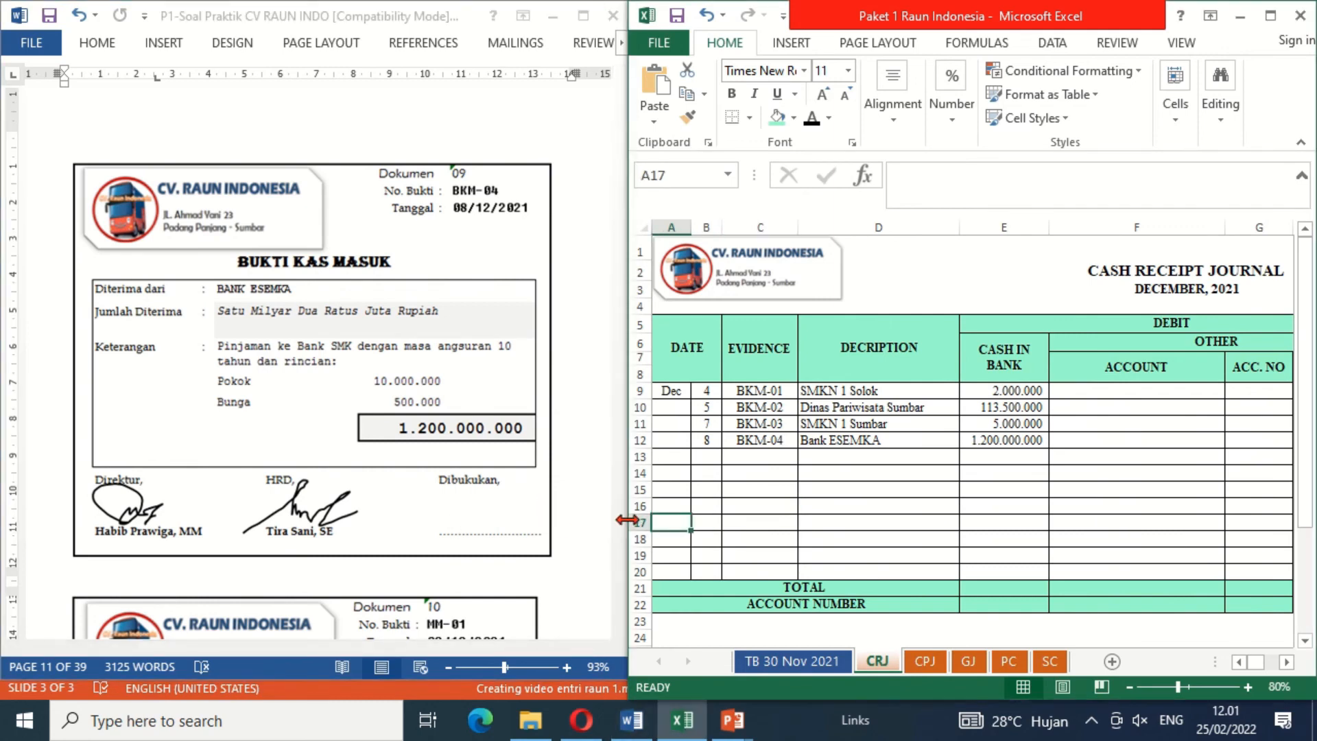
click(477, 512)
key(ctrl+v)
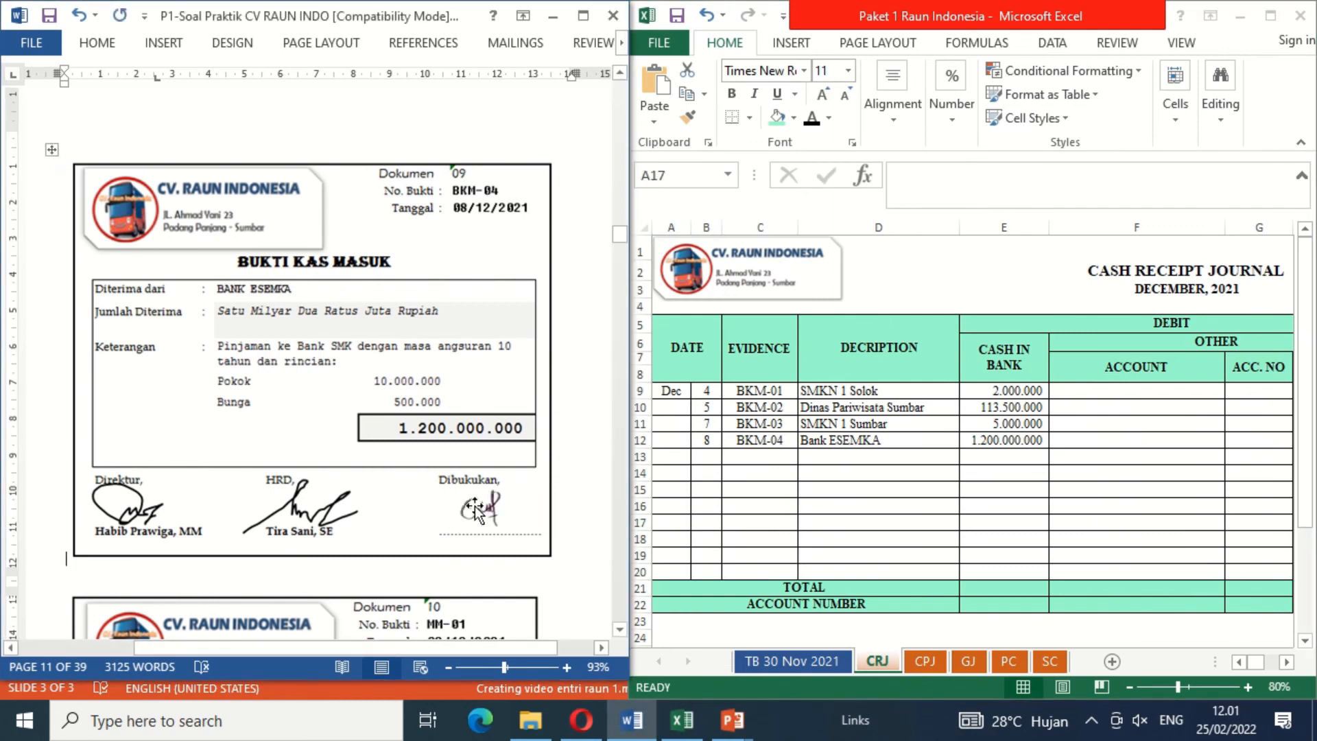
Step: Move on to document 10 and reveal date 9 and evidence MM-01 in General Journal row 9 with black font colour
click(618, 580)
scroll(618, 579, down, 1)
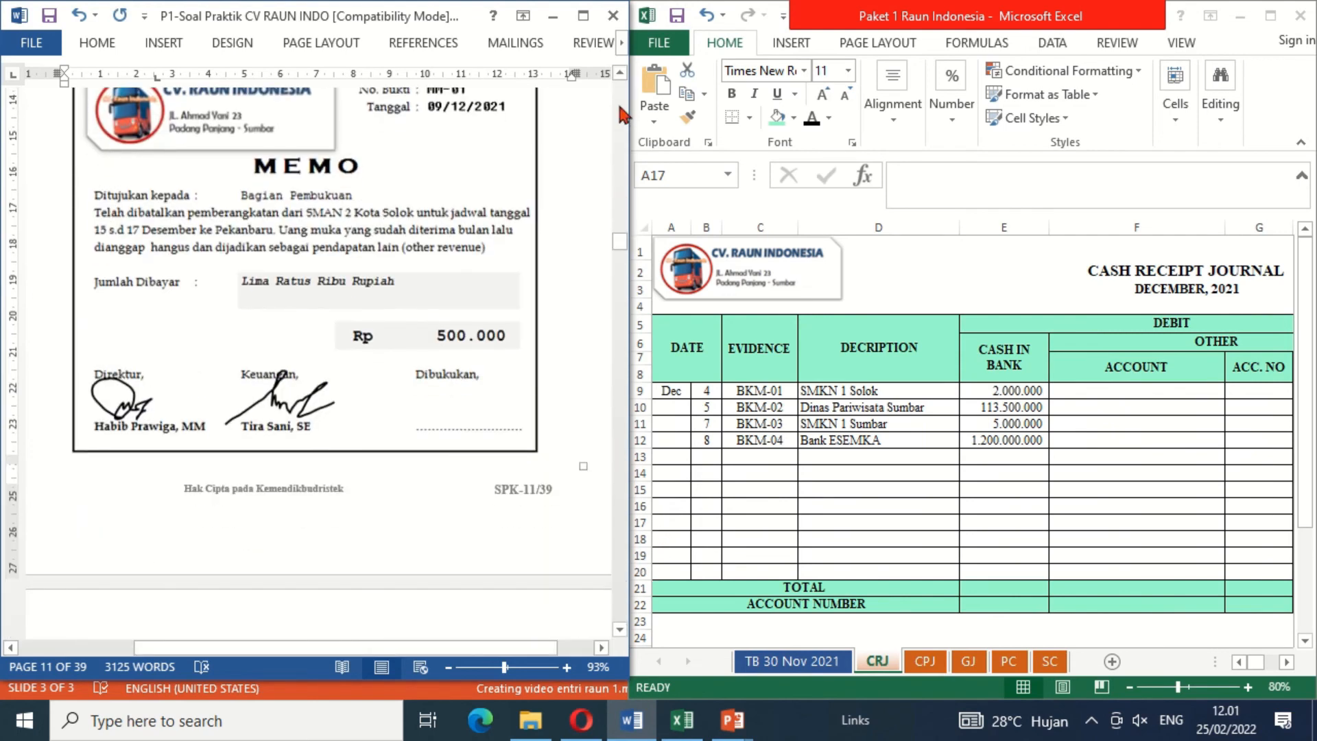
click(619, 75)
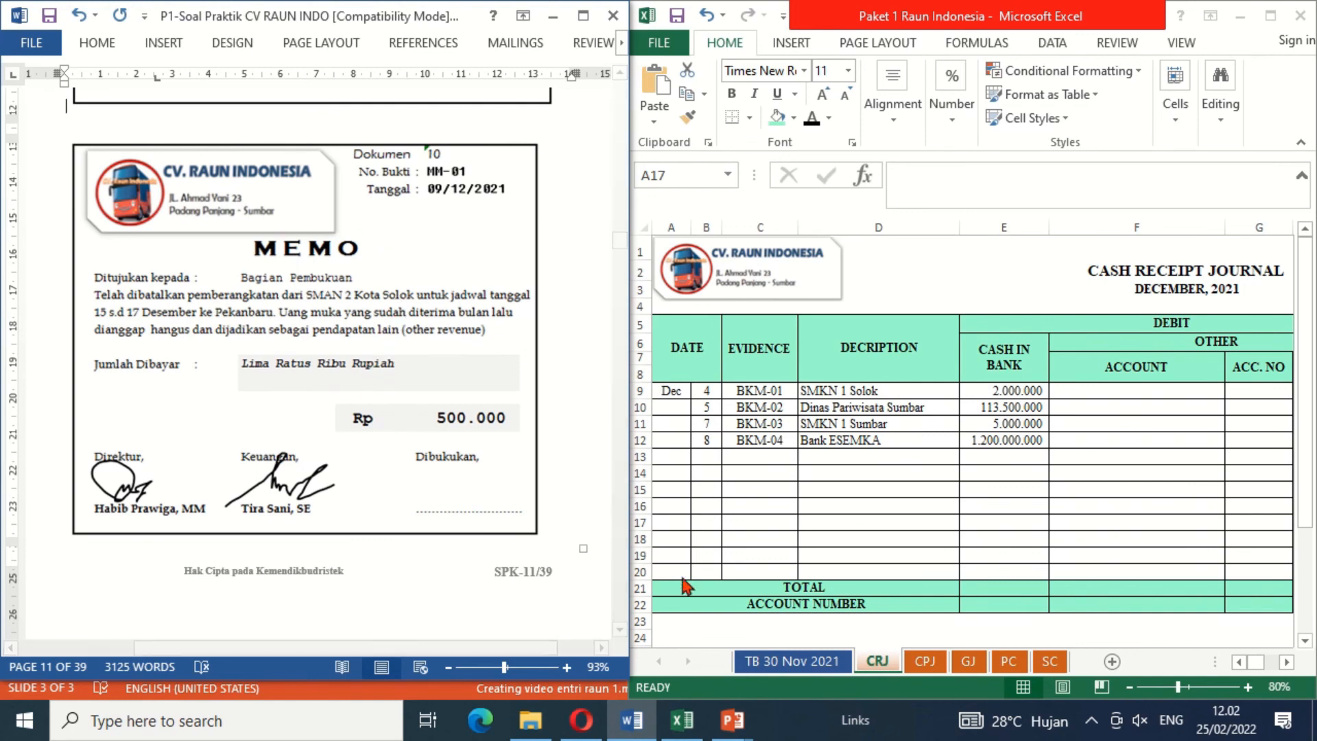
click(969, 661)
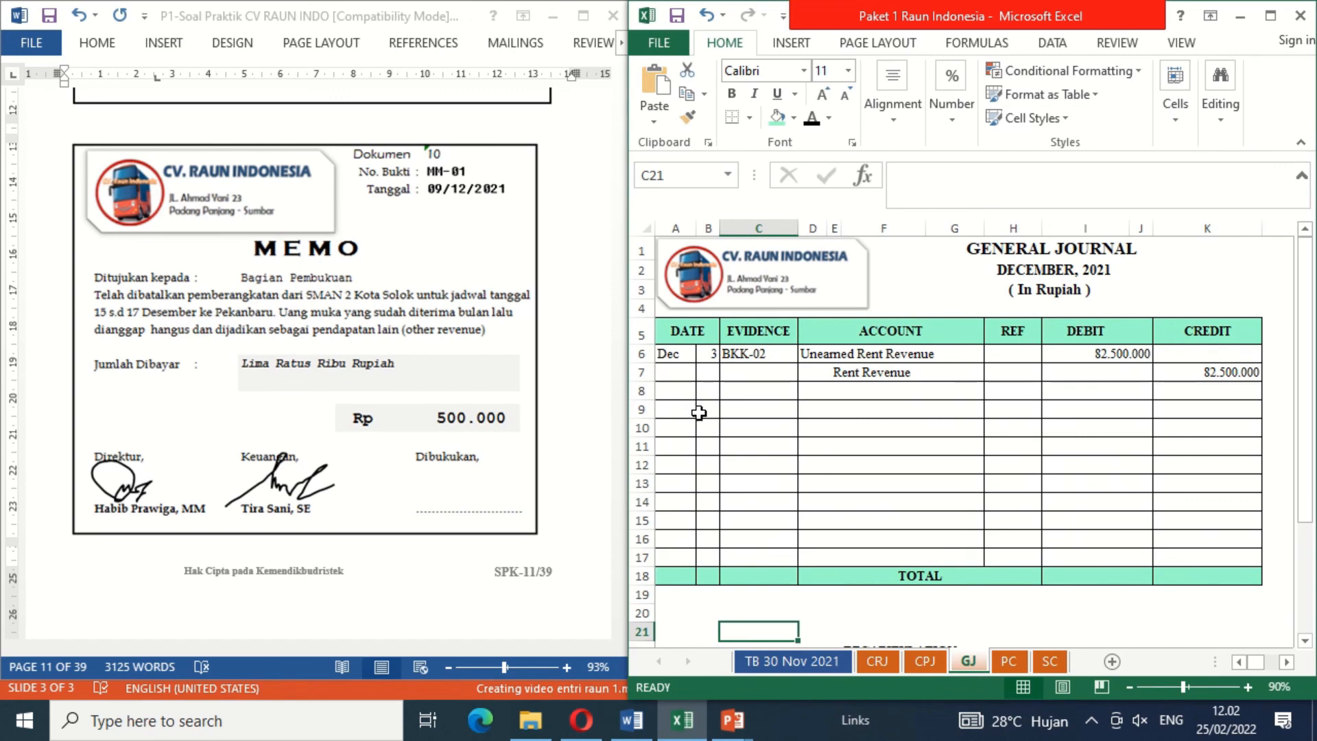
drag(698, 412, 738, 410)
key(ctrl+v)
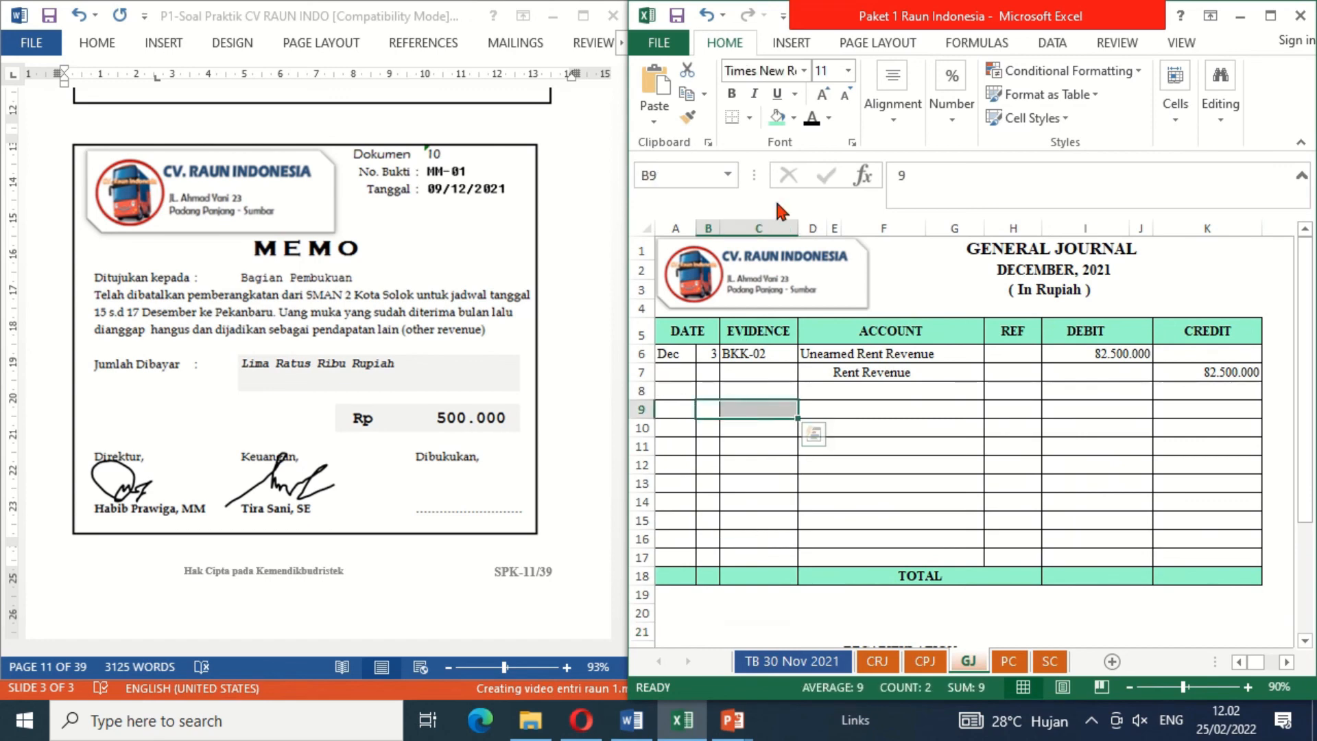
click(811, 117)
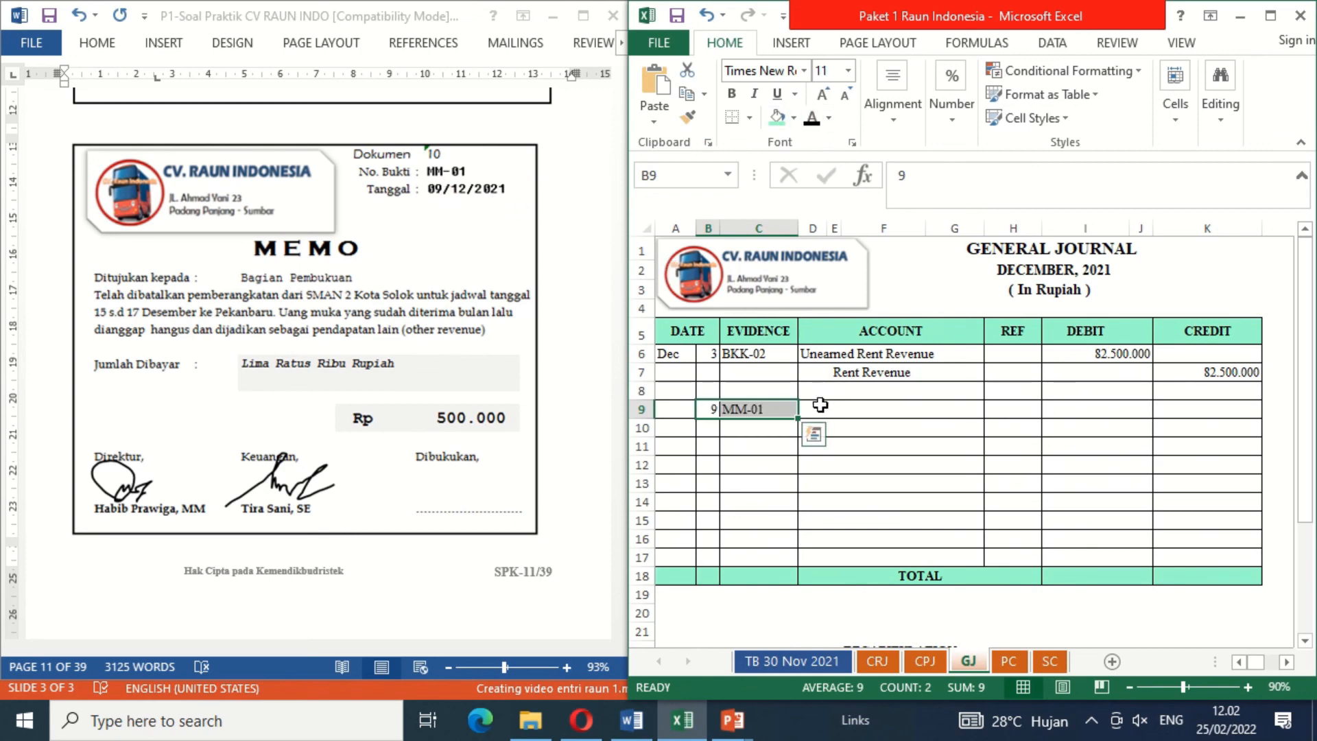
Step: Examine the Unearned Rent Revenue account in the November trial balance and SMA 2 Kota Solok's entry in the list of unearned rent revenue
click(813, 409)
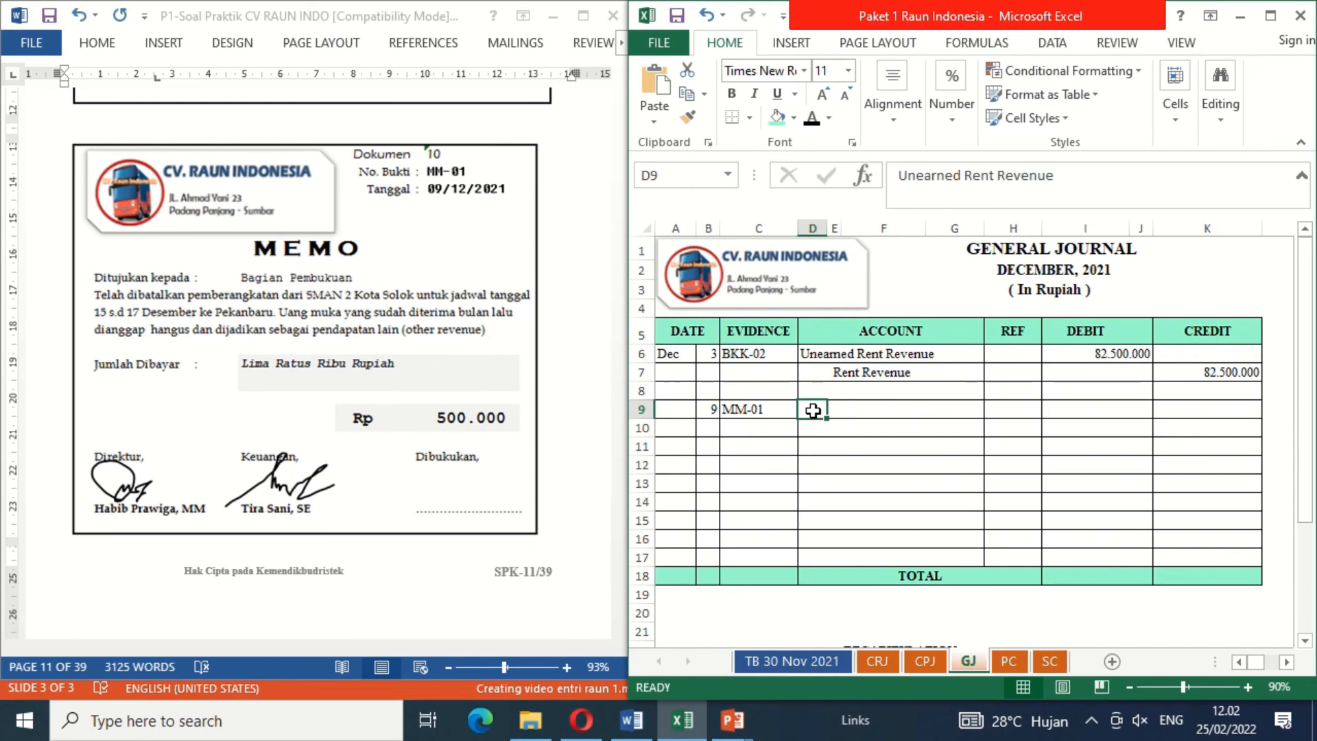
click(793, 662)
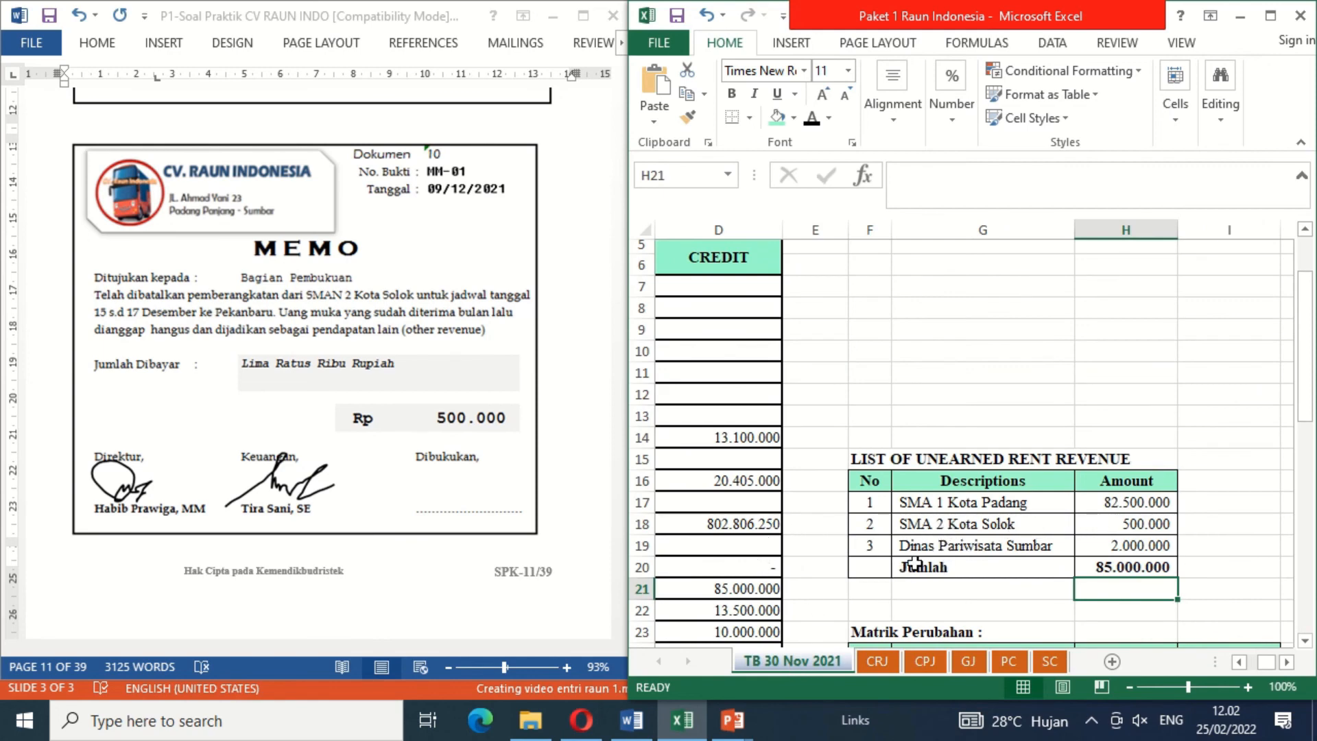
click(760, 591)
key(Left)
key(Left)
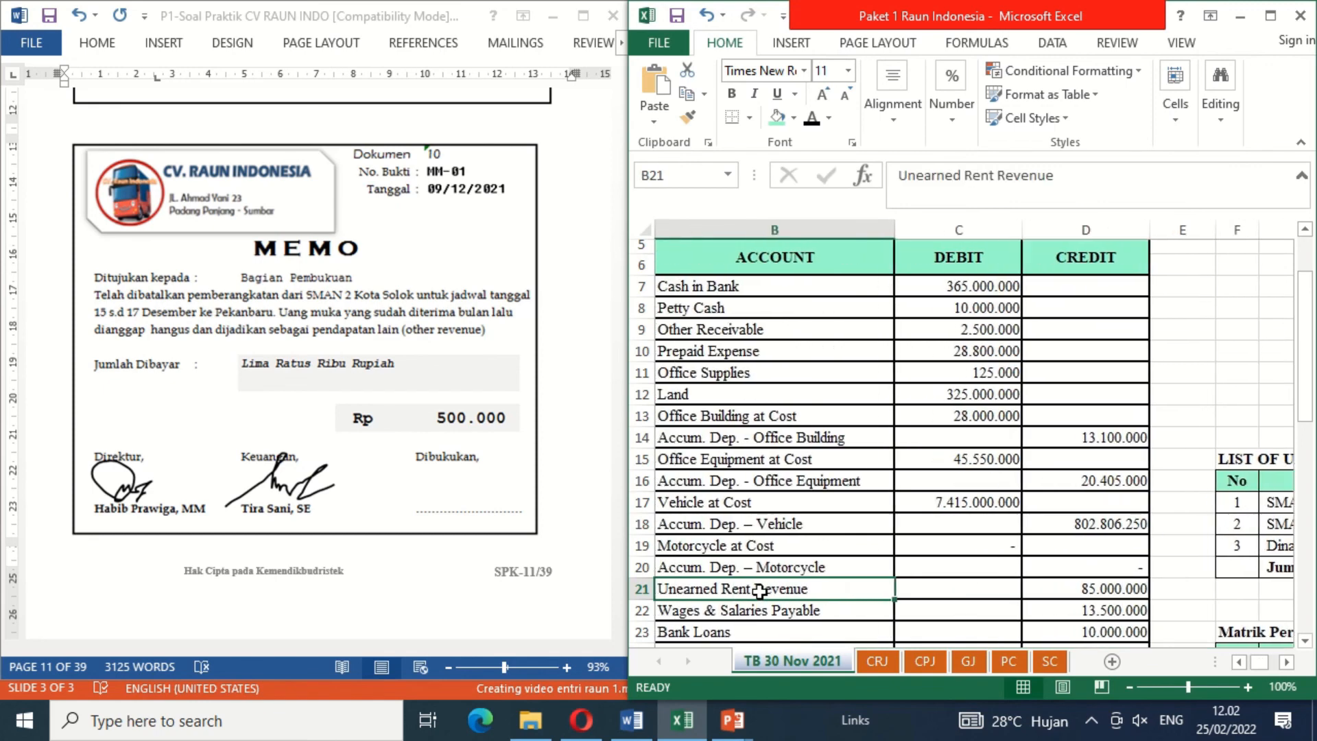
key(Right)
key(Right)
key(Right)
key(Right)
key(Right)
key(Right)
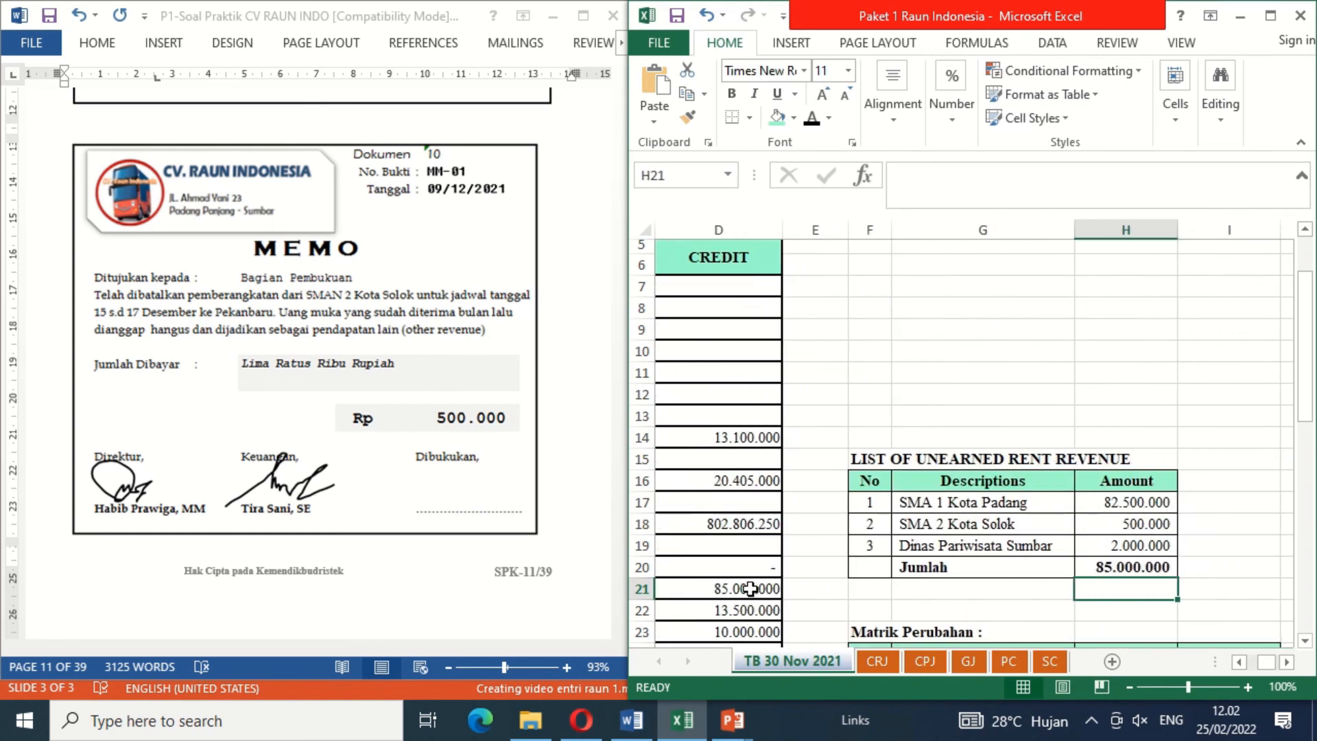
key(Left)
key(Left)
key(Left)
key(Left)
key(Left)
key(Left)
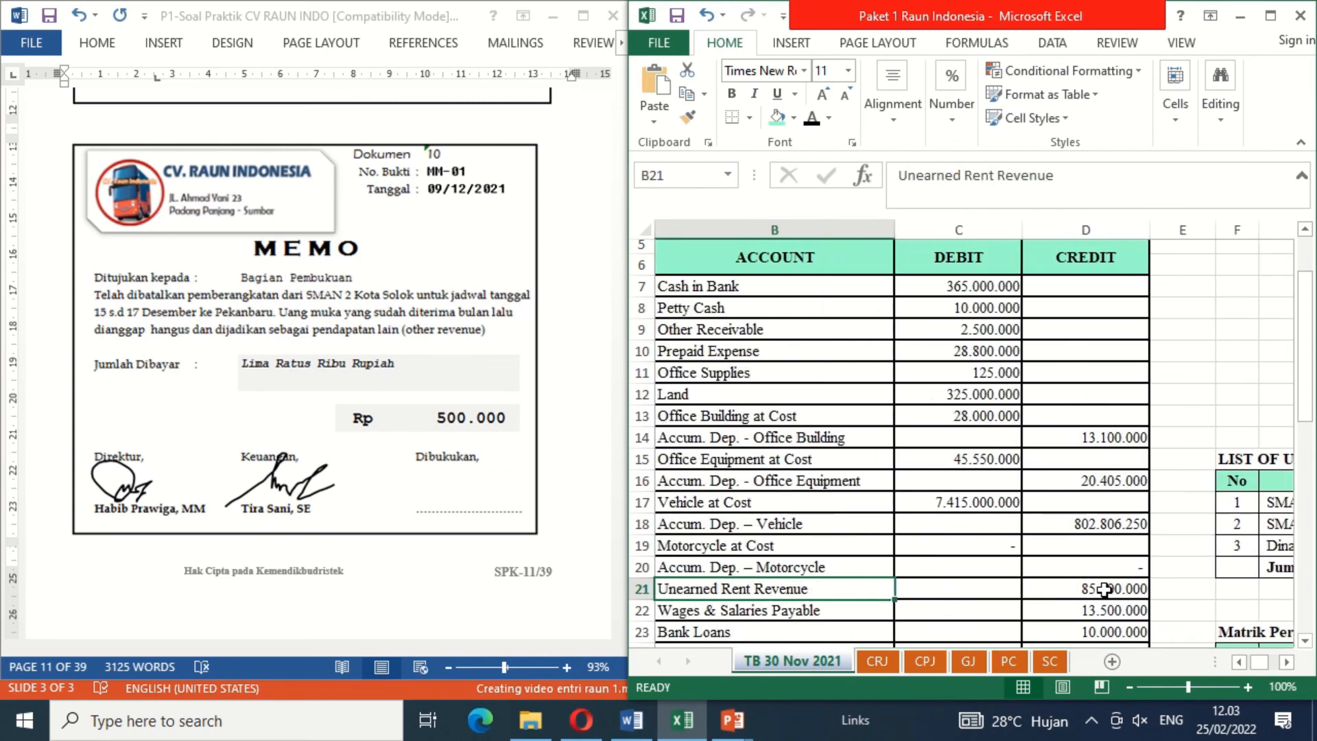
Step: Reveal the accounts Unearned Rent Revenue and, below it, Other Revenue for the MM-01 entry in the General Journal with black font colour
click(968, 661)
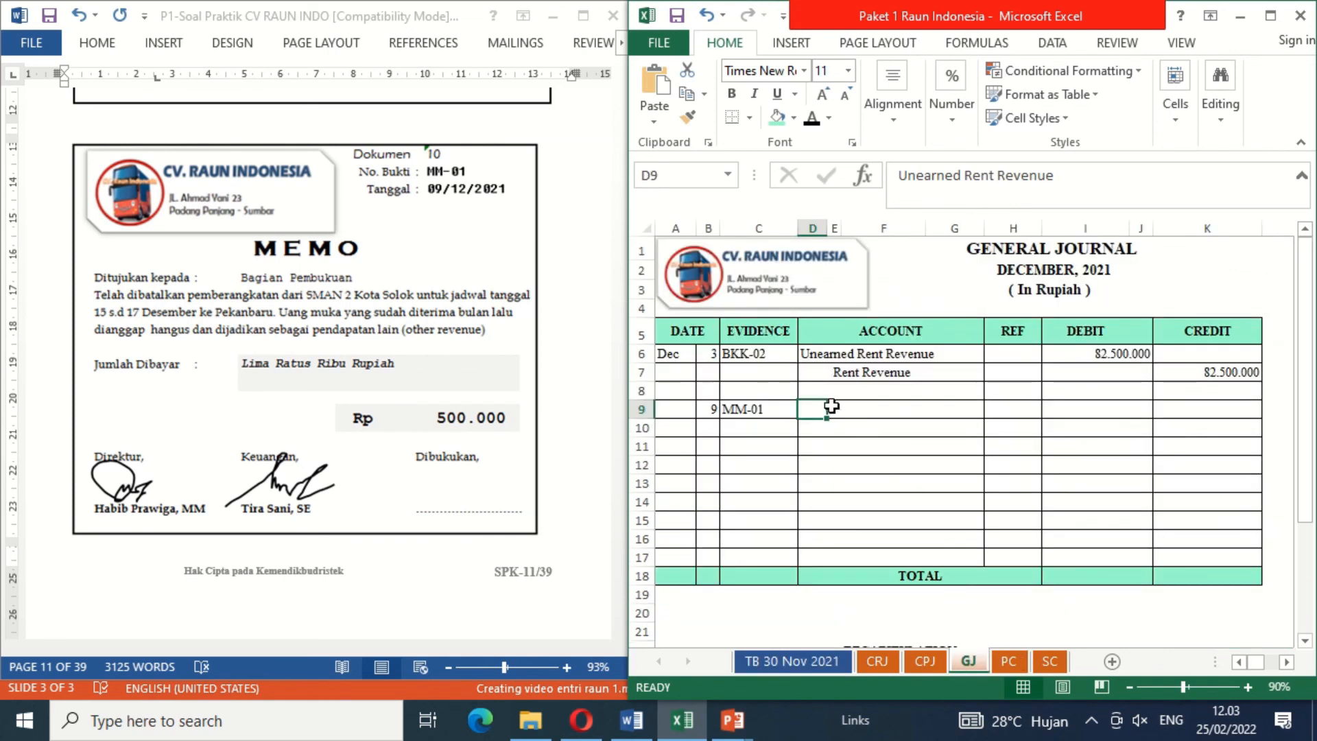
click(819, 126)
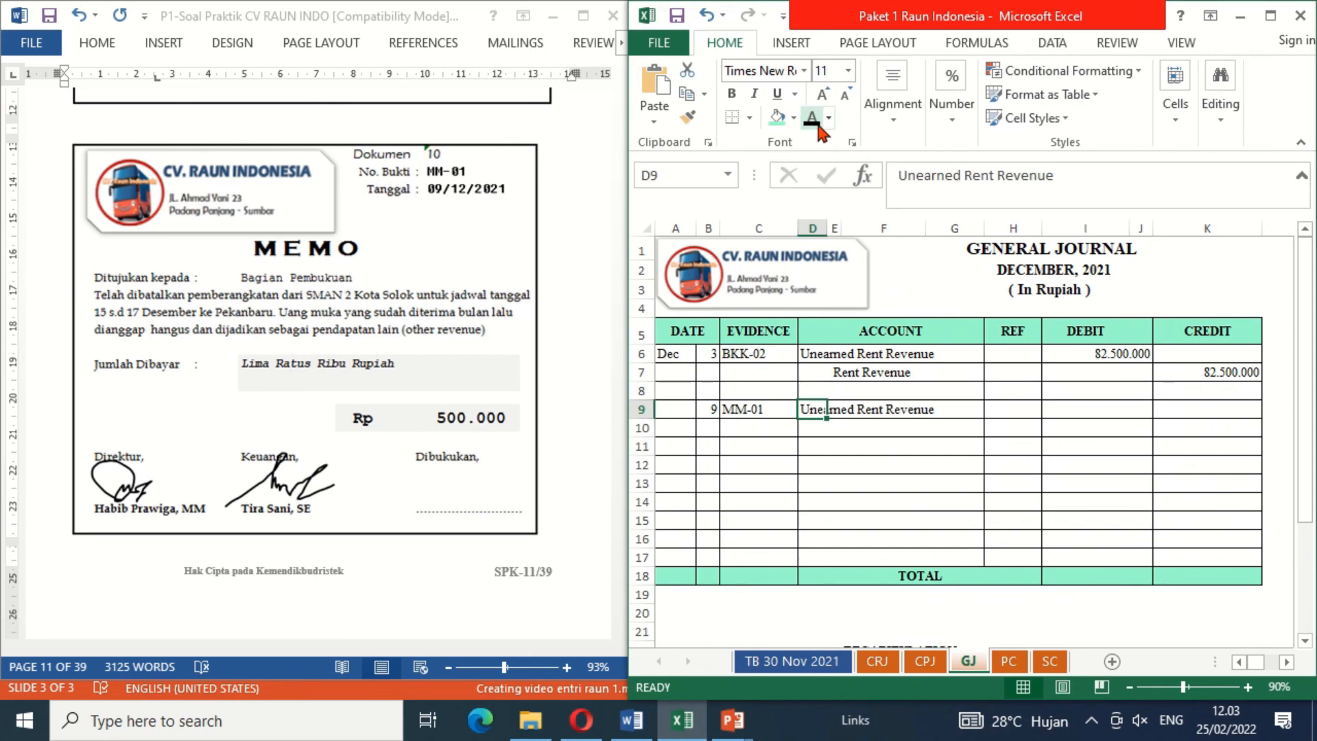
key(Down)
key(Right)
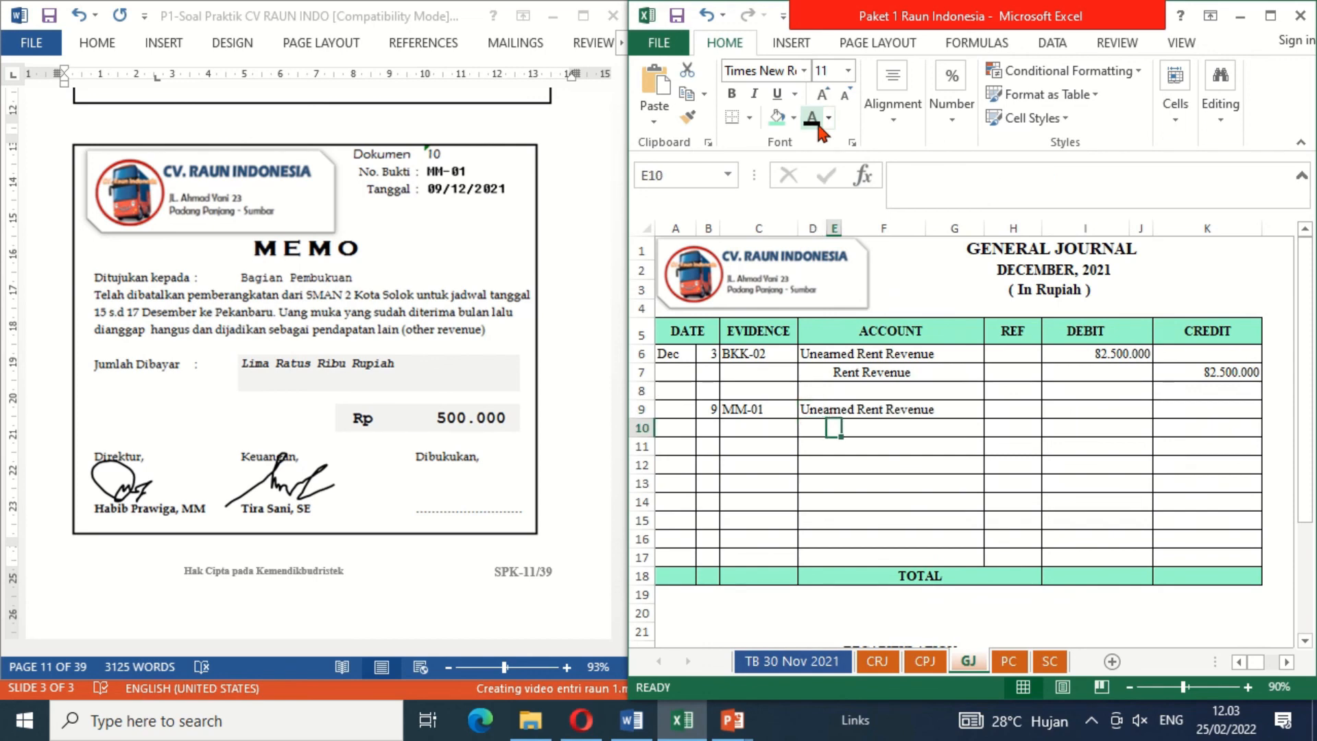
key(Left)
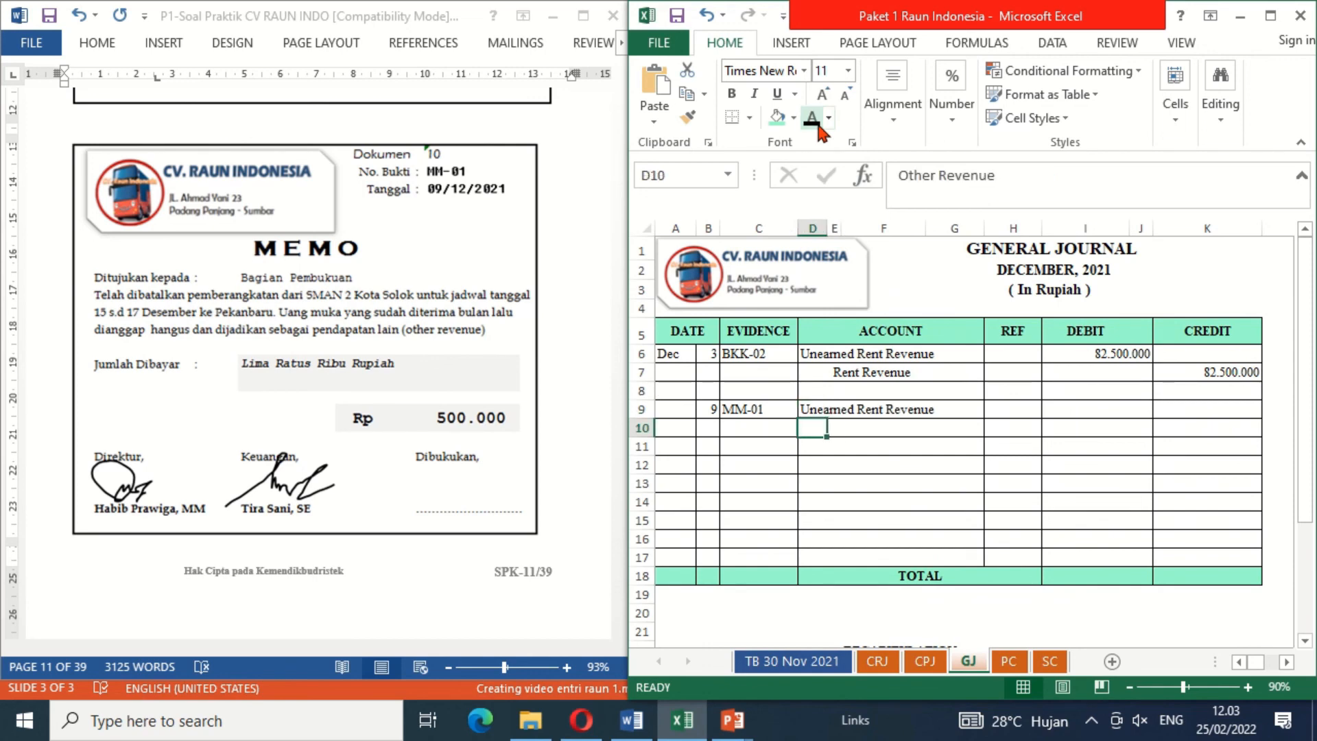
click(819, 125)
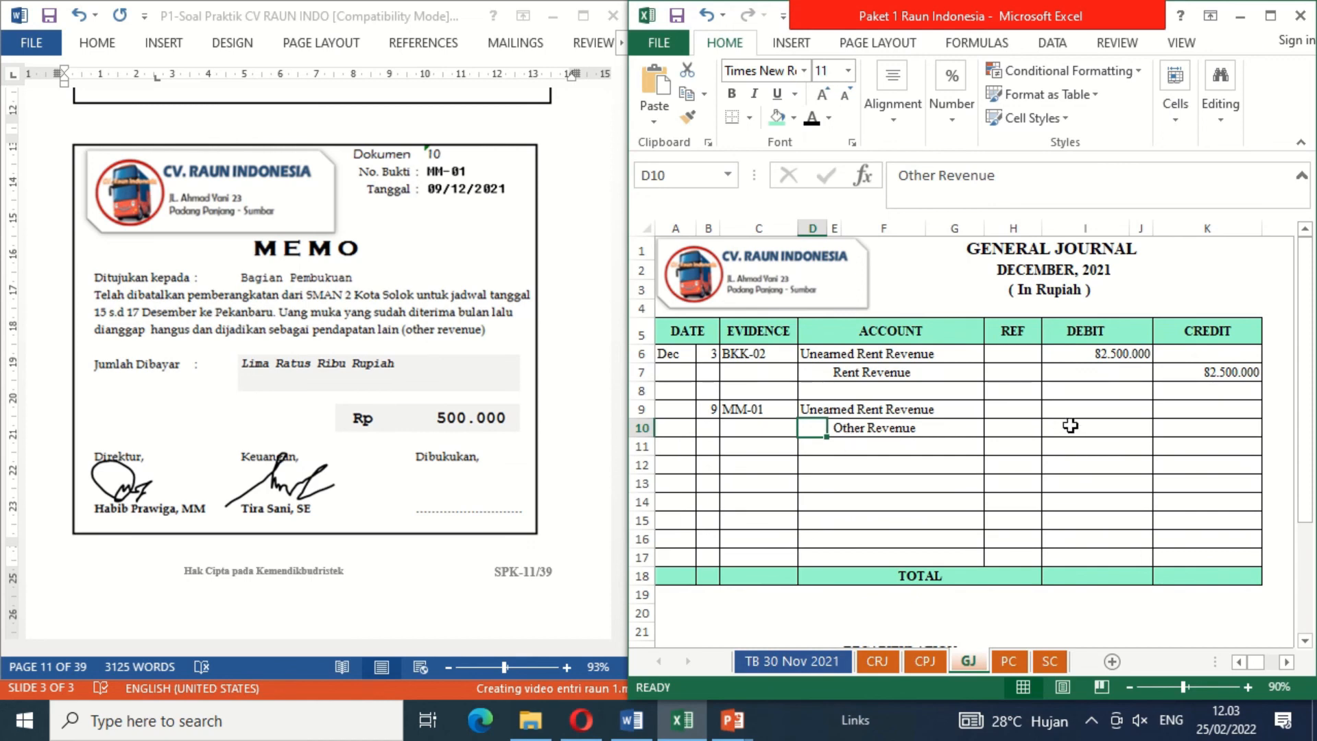
Step: Reveal the 500000 debit for Unearned Rent Revenue and the 500000 credit for Other Revenue with black font colour
click(1099, 412)
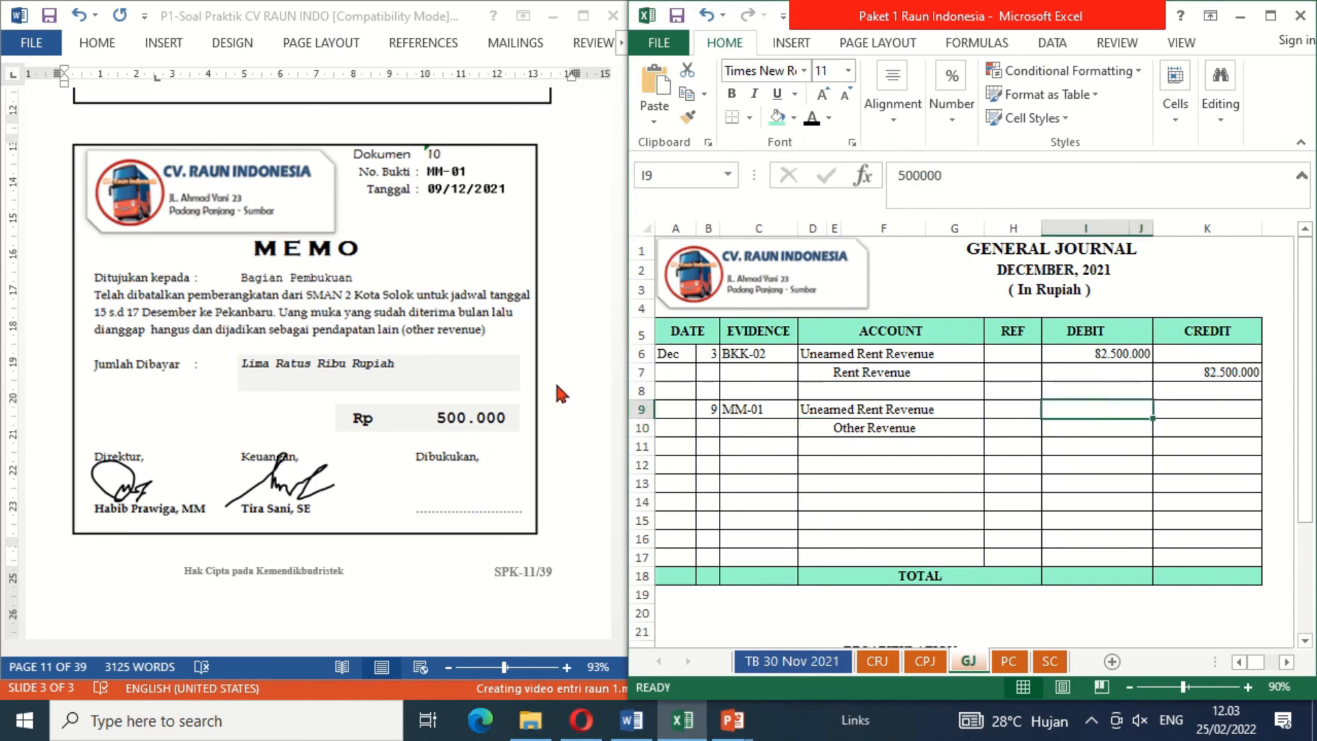
click(812, 121)
drag(1153, 410, 1185, 425)
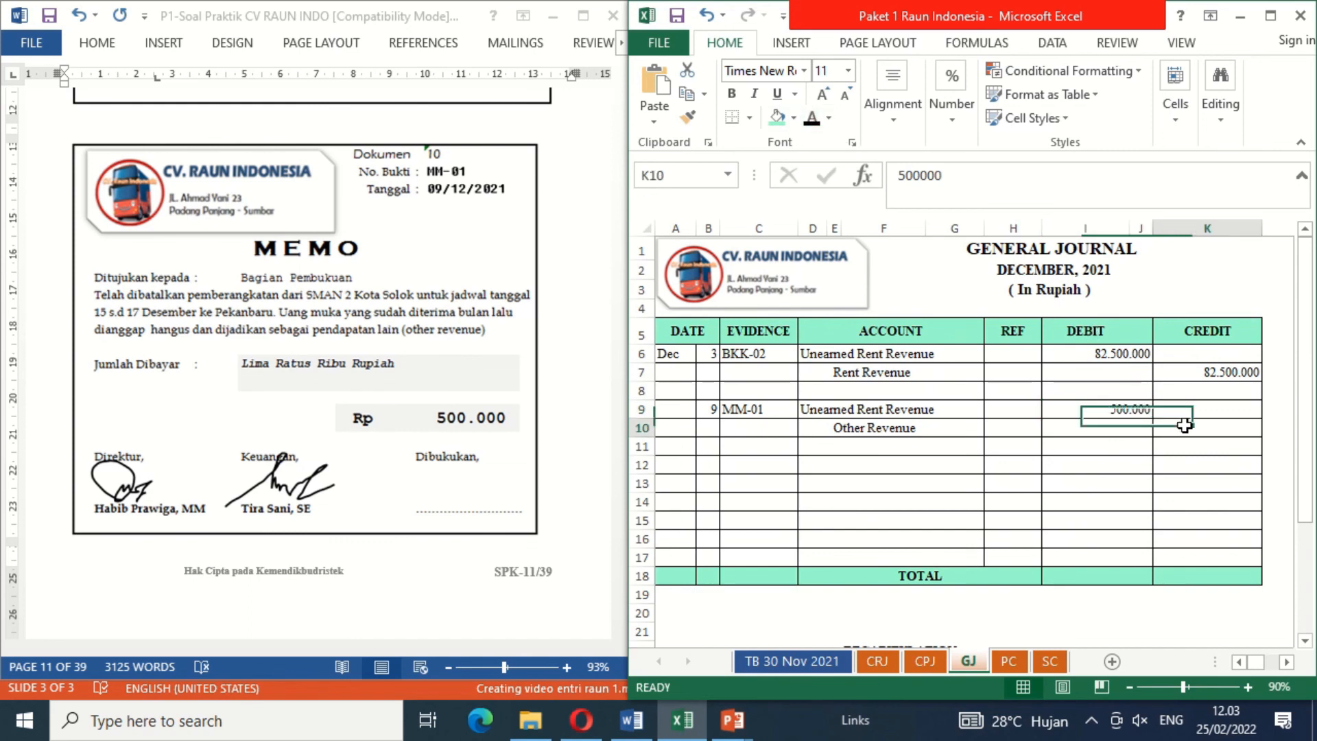
click(813, 126)
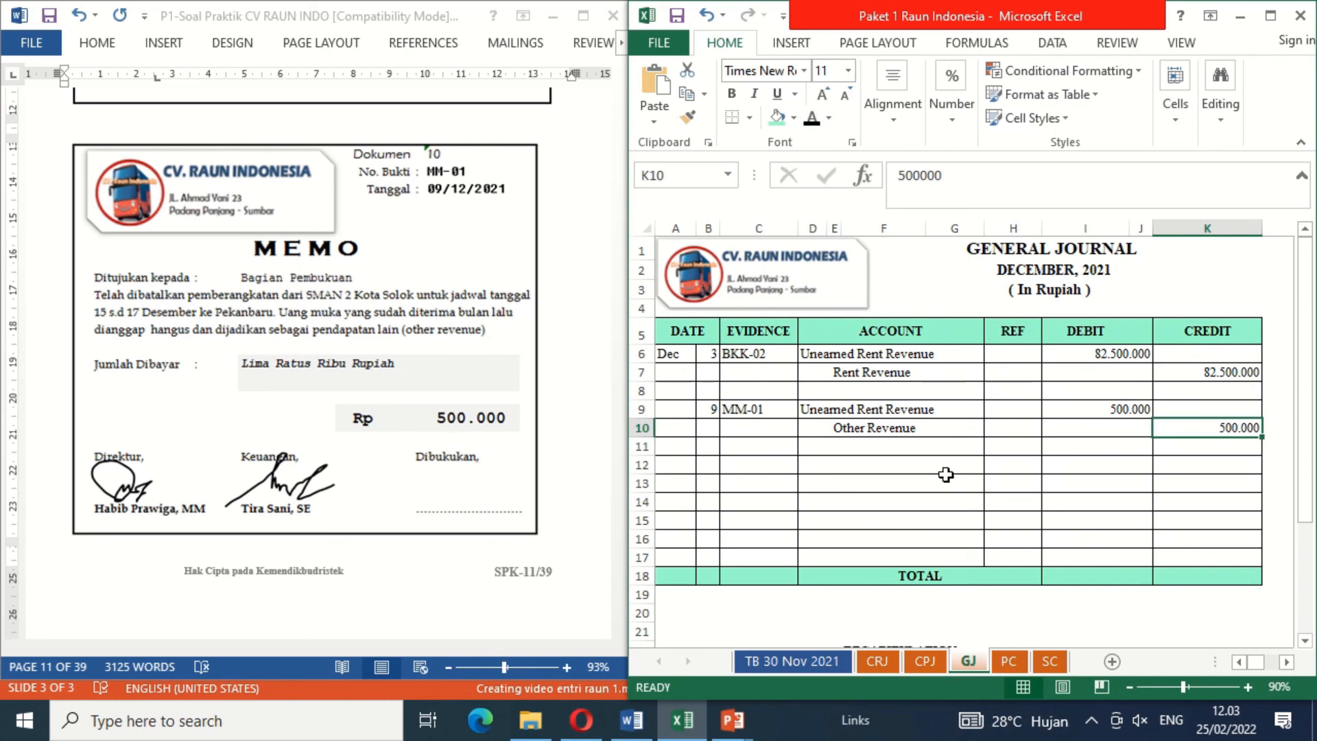
Step: Reveal BATAL as the Pelunasan amount on the SMA 2 KOTA SOLOK service card with black font colour
click(1054, 662)
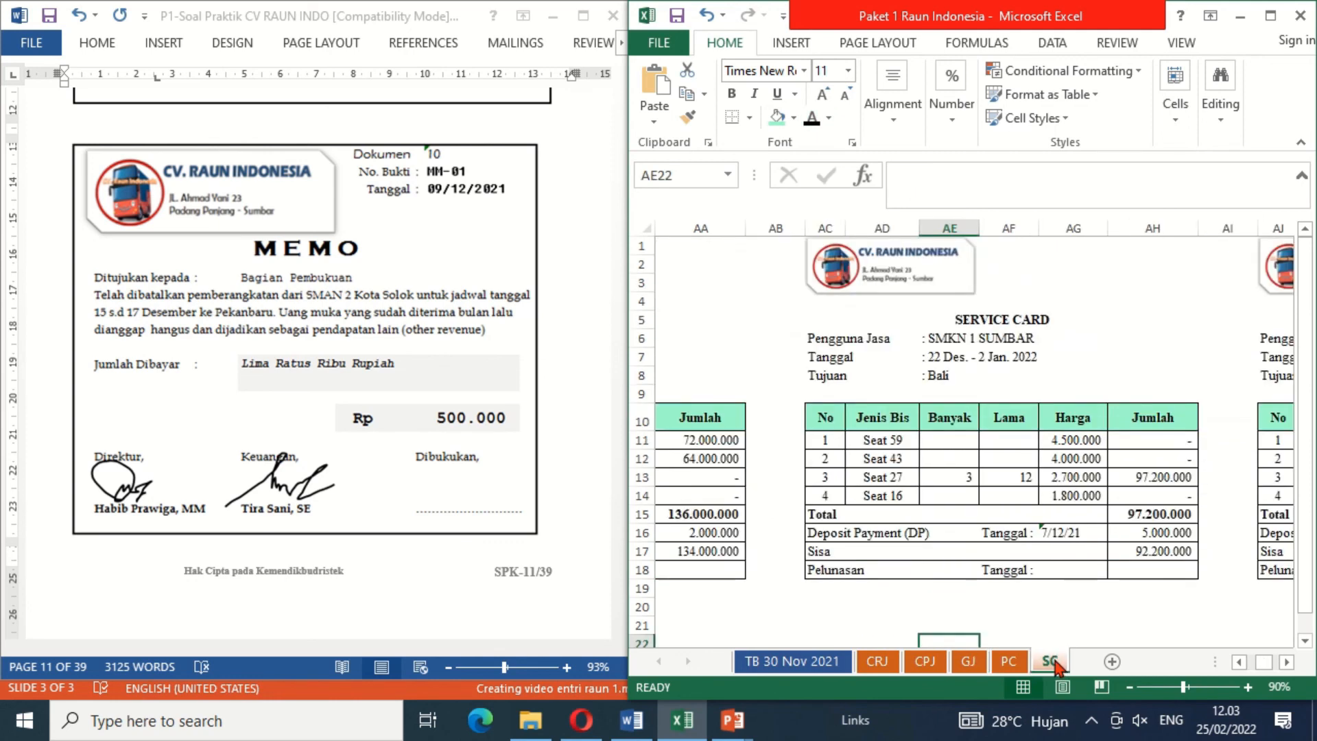
click(910, 429)
key(Left)
key(Left)
key(Left)
key(Left)
key(Left)
key(Left)
key(Left)
key(Left)
key(Left)
key(Left)
key(Left)
key(Left)
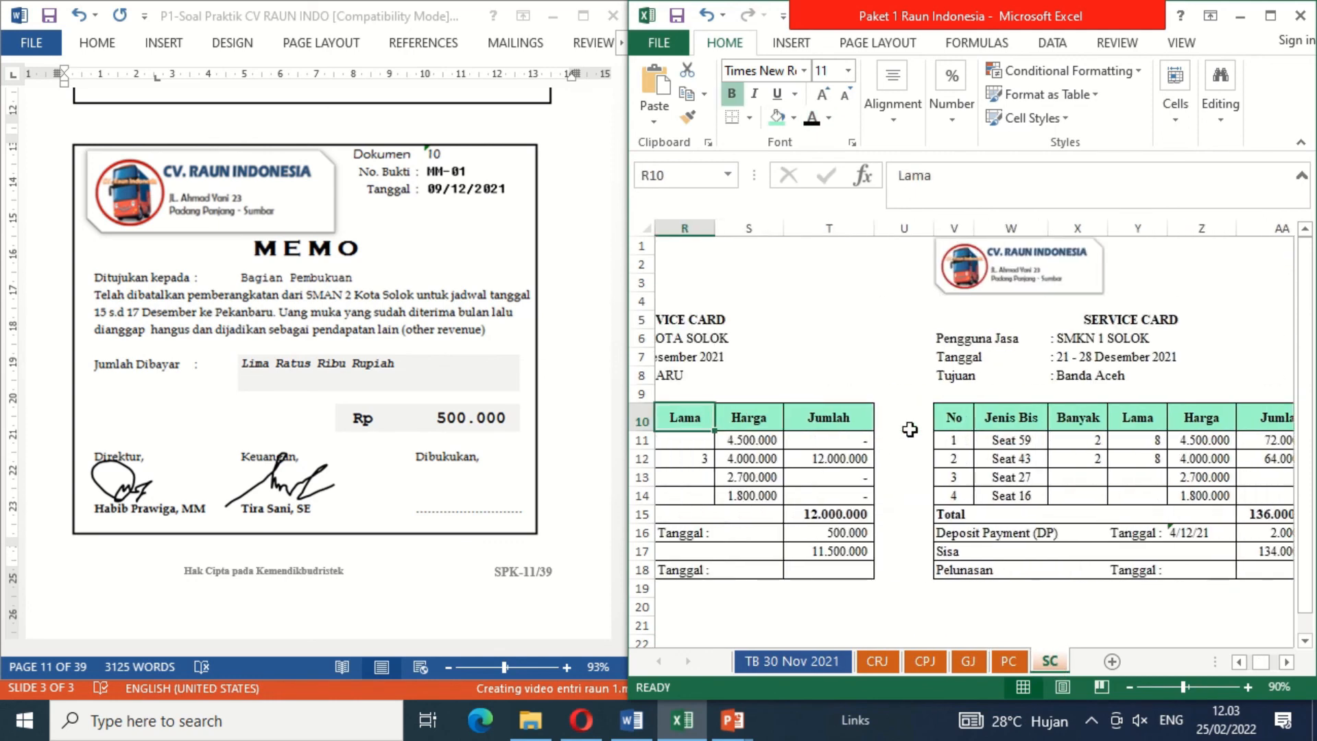
key(Left)
key(Left)
key(Left)
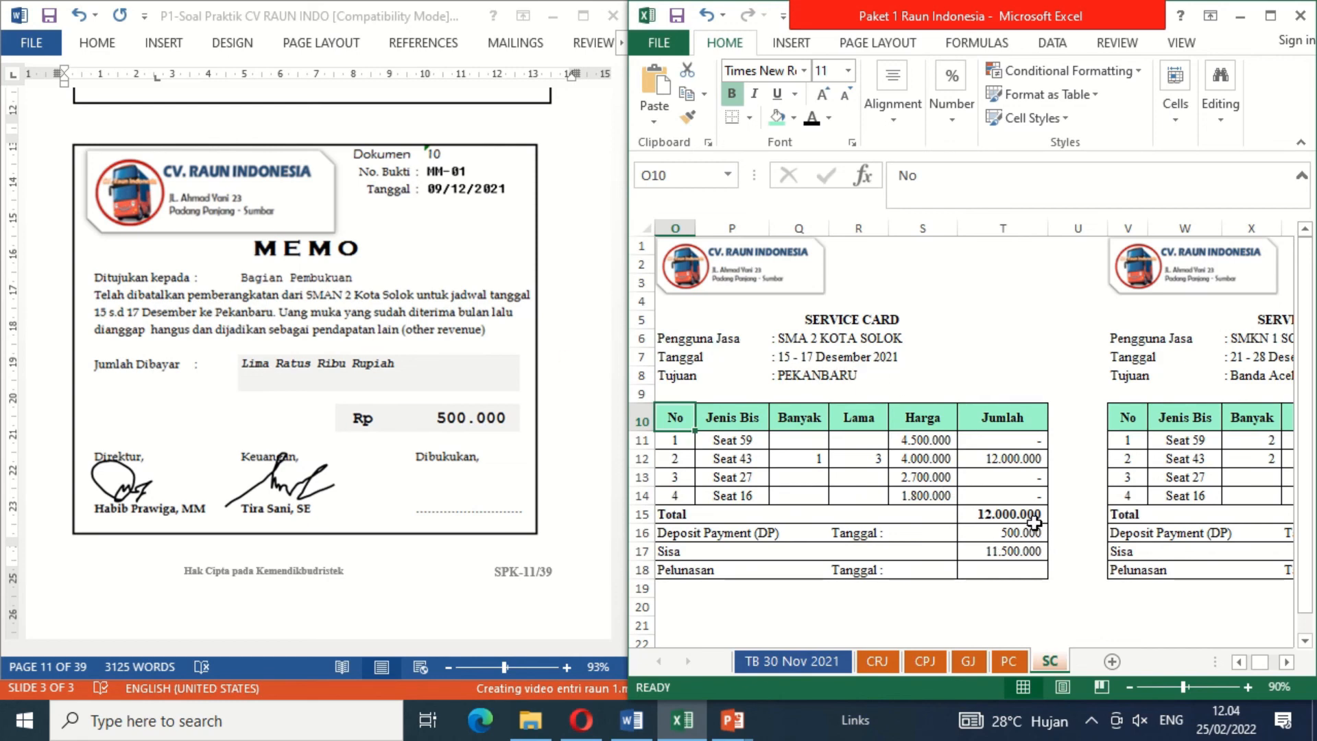
click(982, 570)
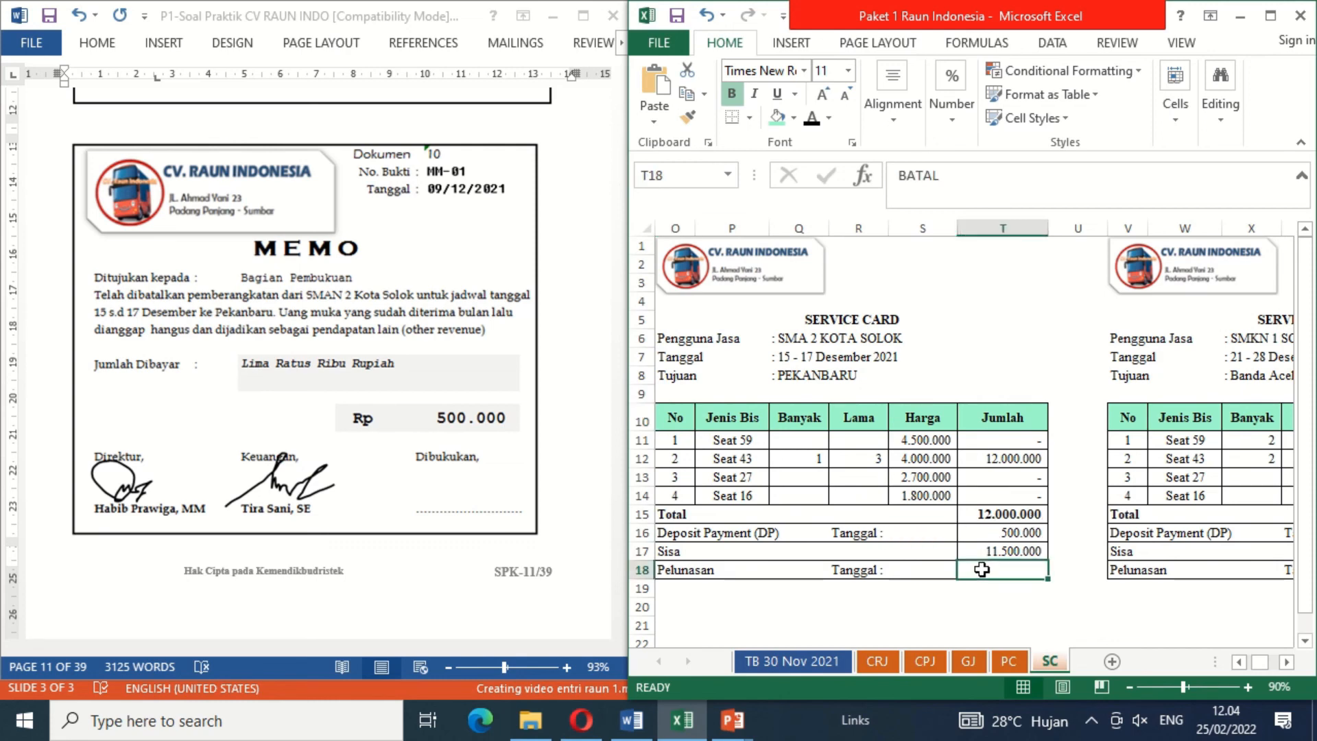
click(812, 118)
Step: Select the blank cover shape under Dibukukan on document 10
click(453, 479)
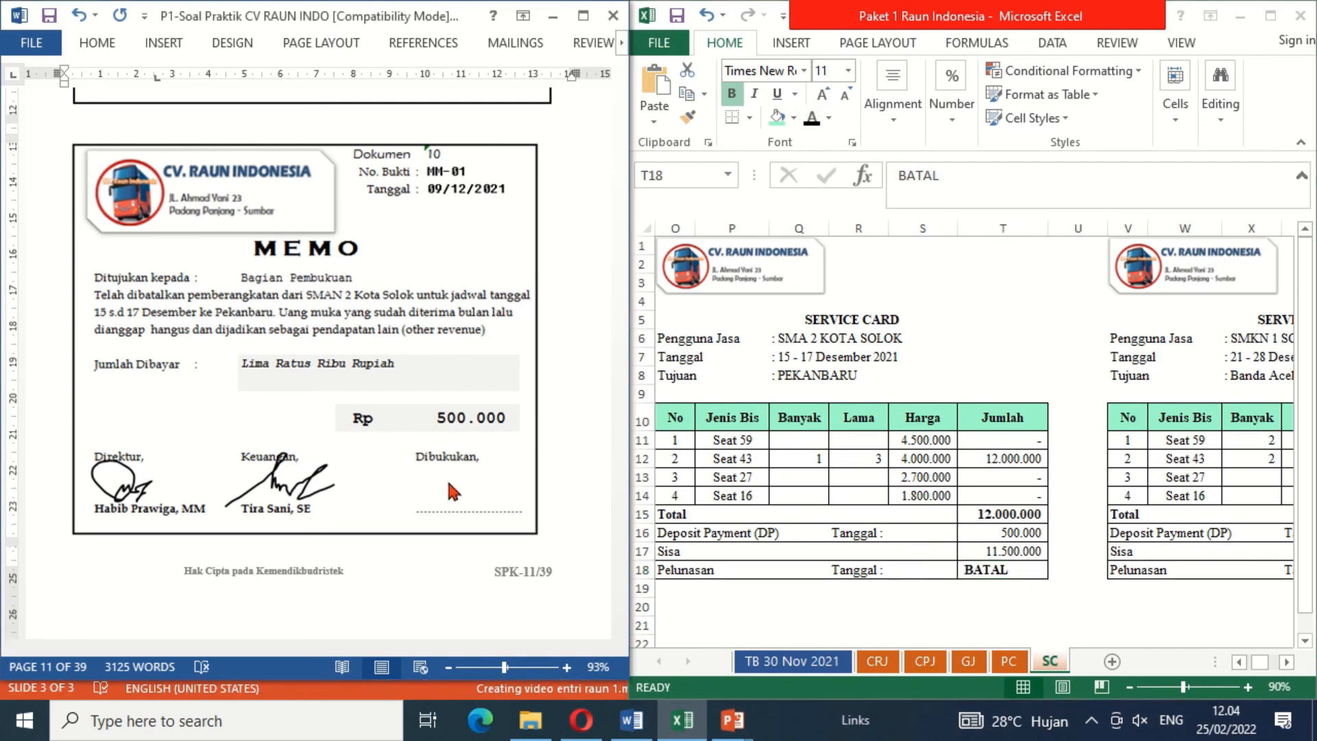
click(706, 443)
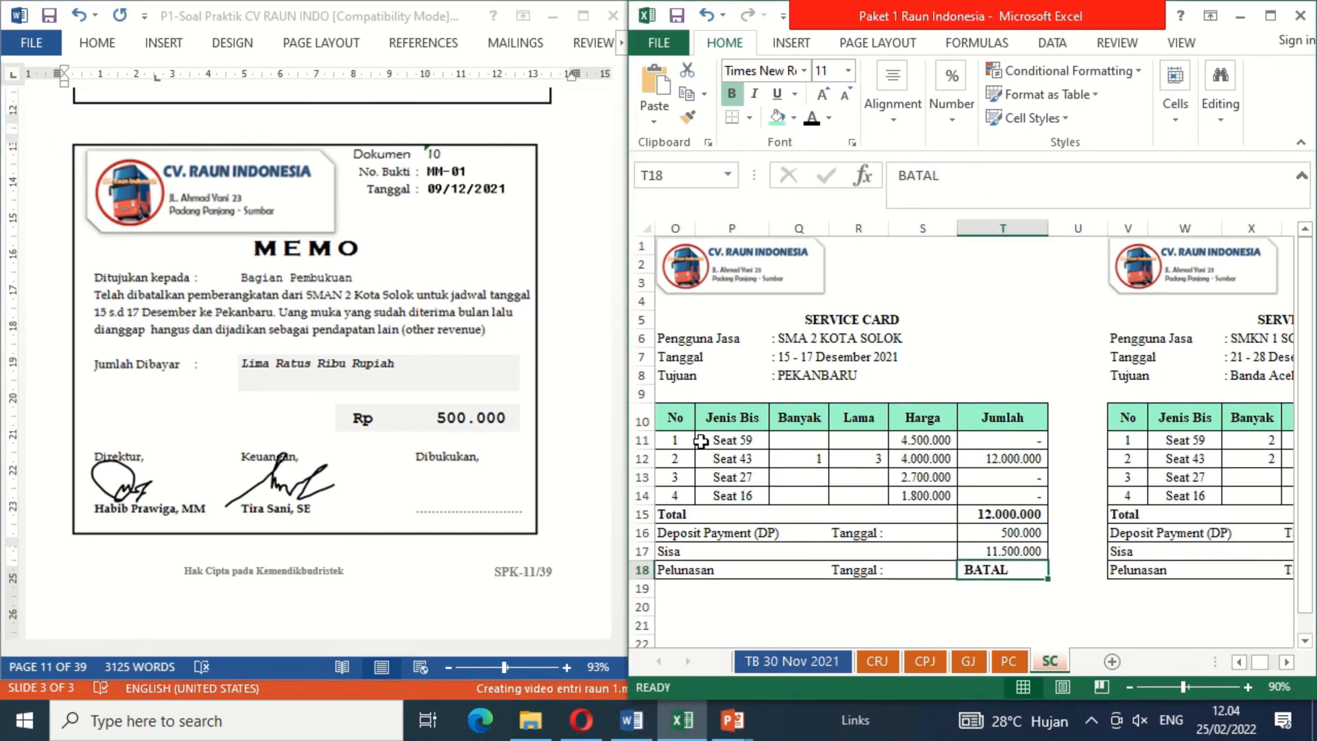
click(432, 484)
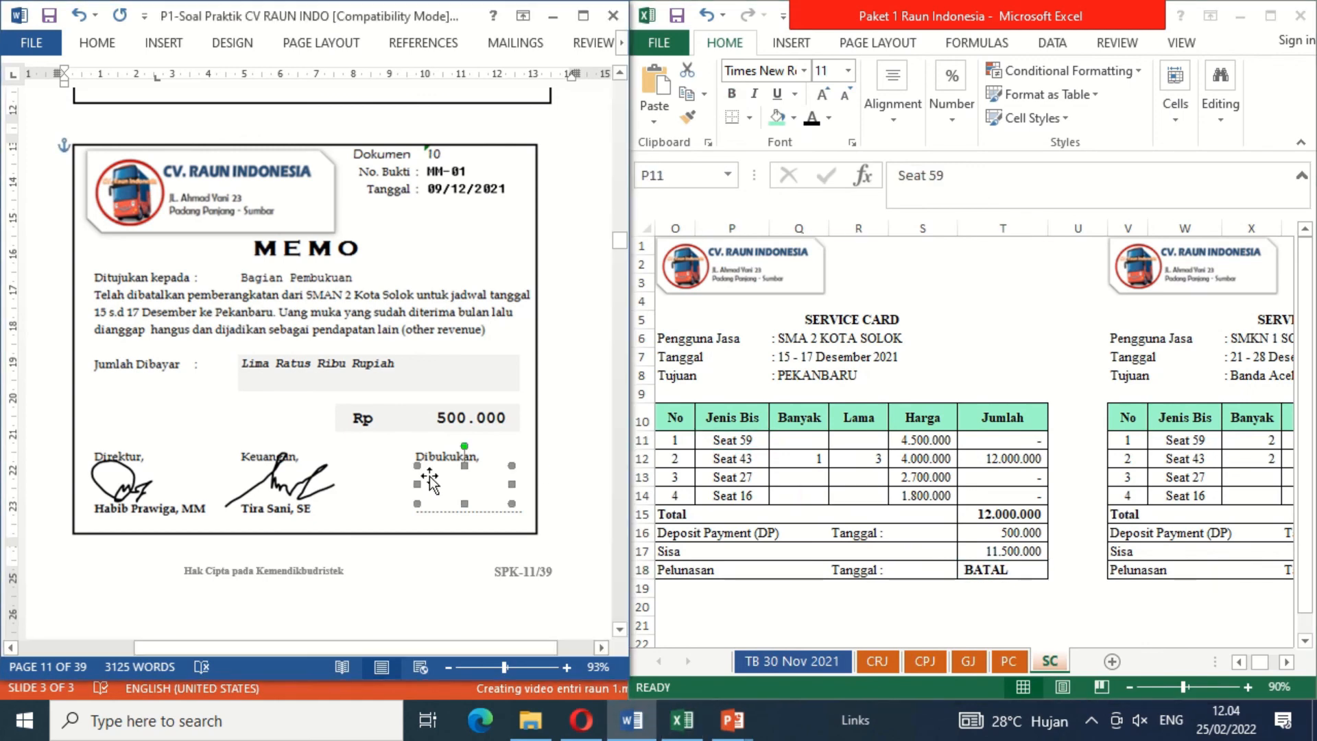